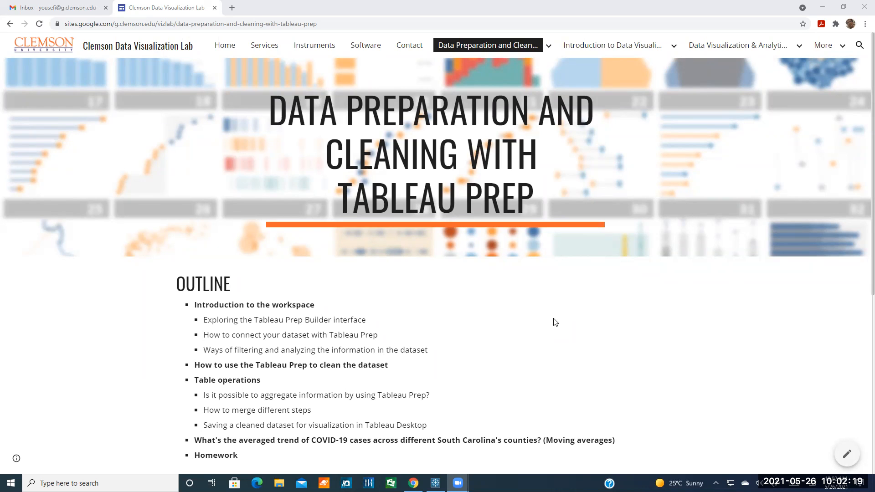
View the workshop outline and select the web address of the Data Preparation and Cleaning with Tableau Prep page
scroll(554, 321, "down", 3)
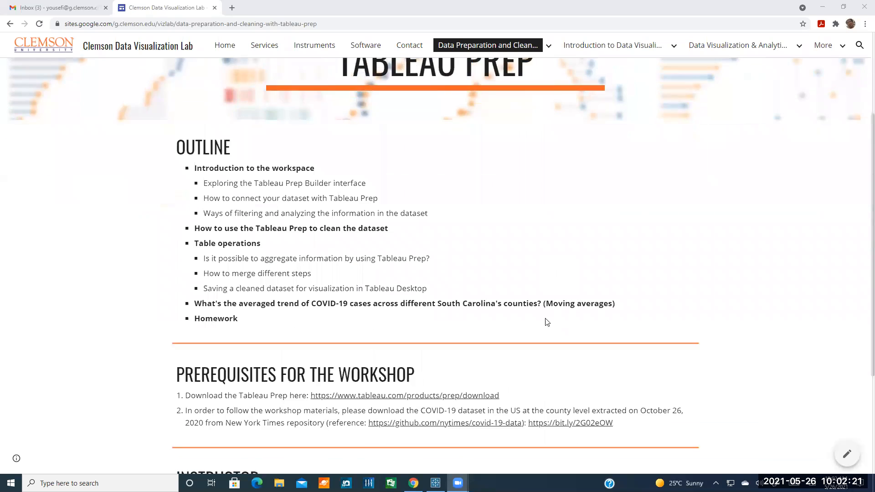
scroll(553, 315, "up", 1)
scroll(552, 315, "up", 1)
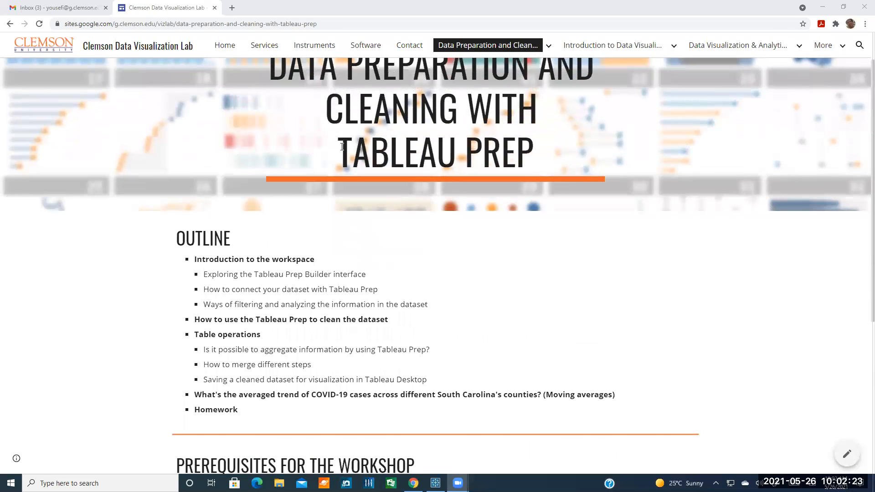
left_click(227, 24)
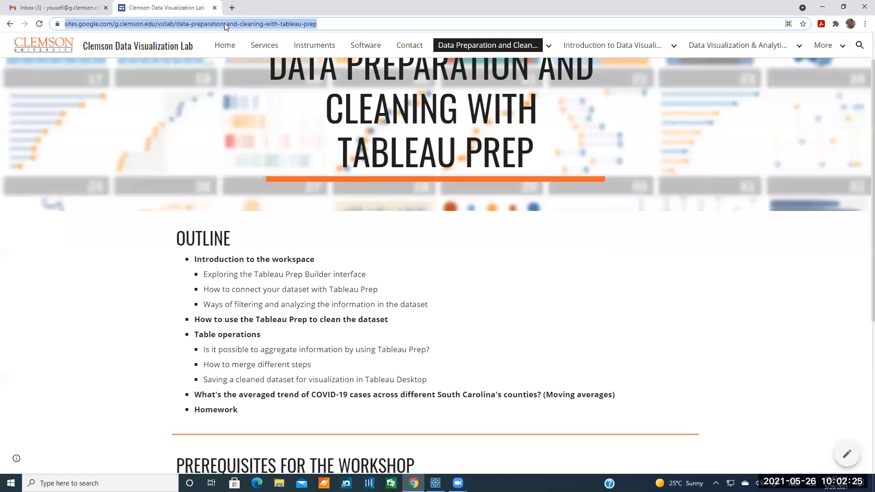
type("Unity 3D & Mobile Engineer")
key("ctrl+z")
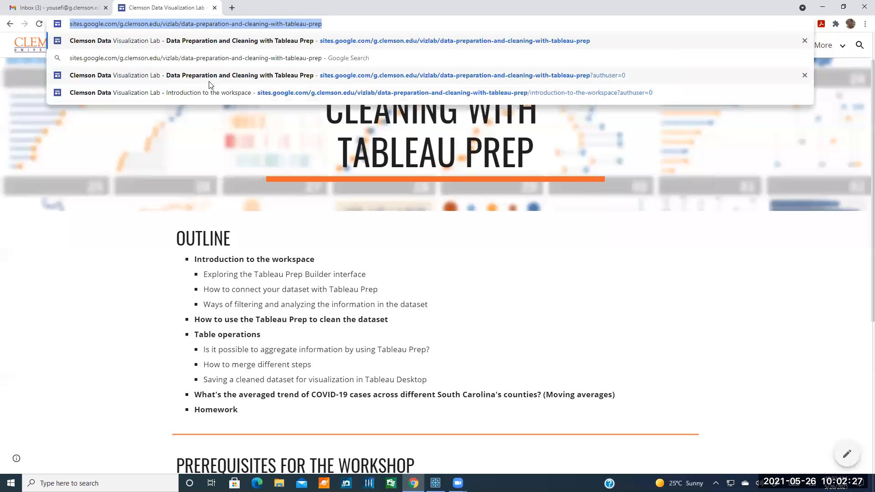
left_click(212, 232)
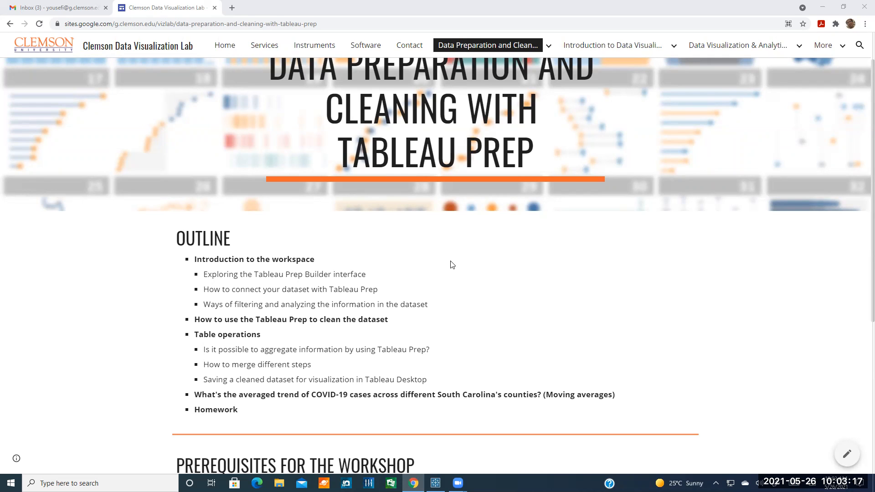
Examine the workshop outline and prerequisites, highlighting the Tableau Prep download link and the COVID-19 dataset link
scroll(445, 287, "down", 1)
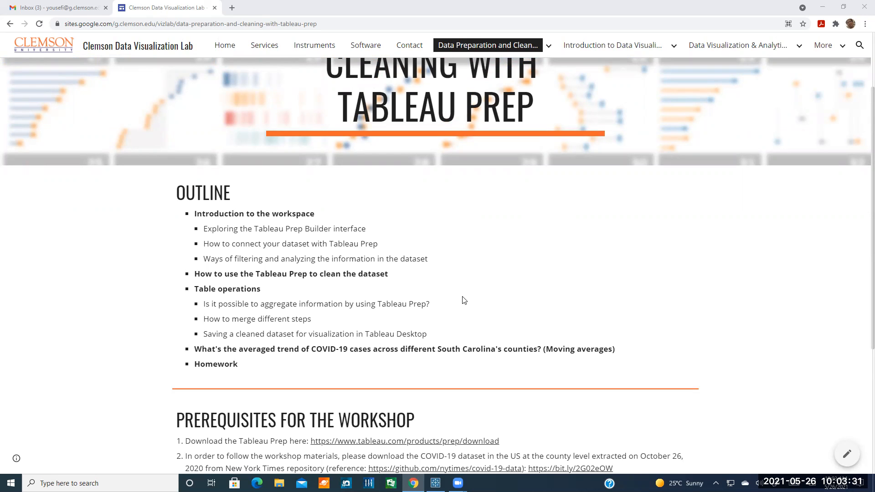
scroll(464, 300, "down", 2)
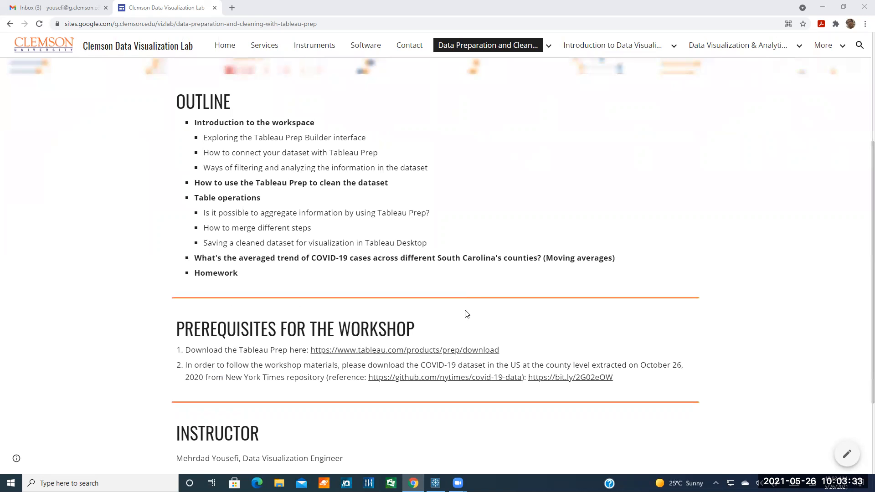
scroll(465, 315, "down", 1)
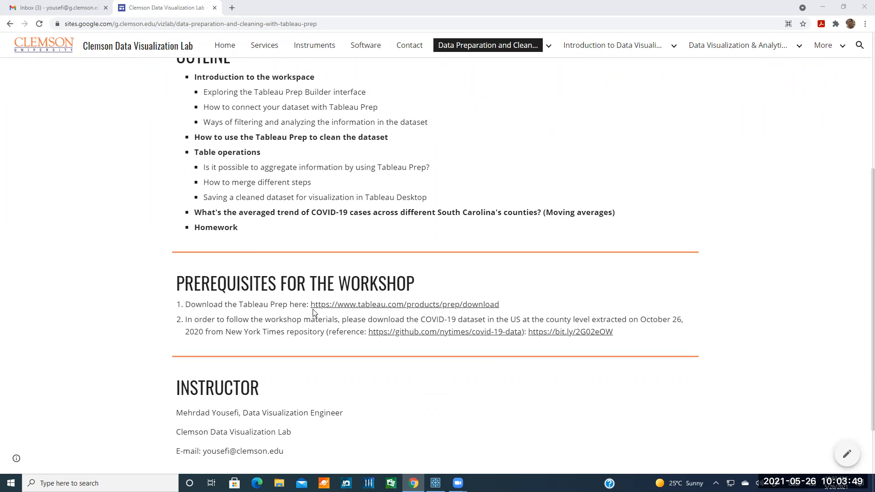
left_click(312, 305)
left_click_drag(313, 305, 502, 317)
left_click(525, 305)
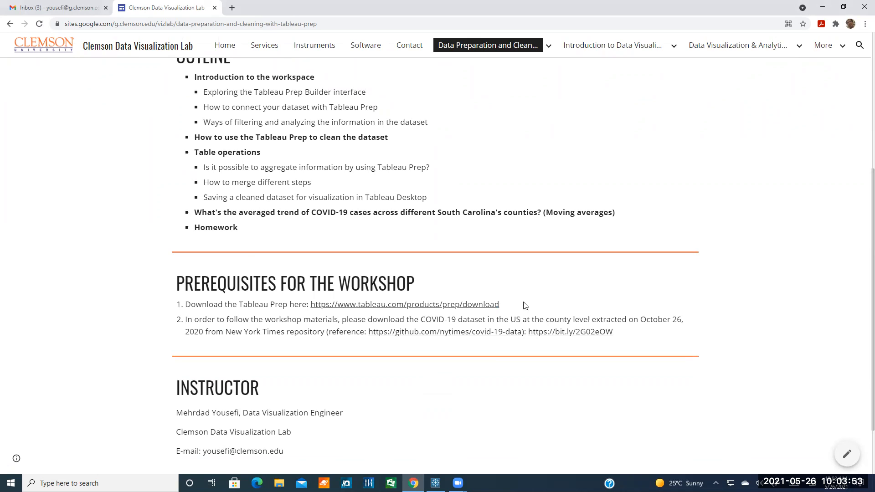
left_click(525, 98)
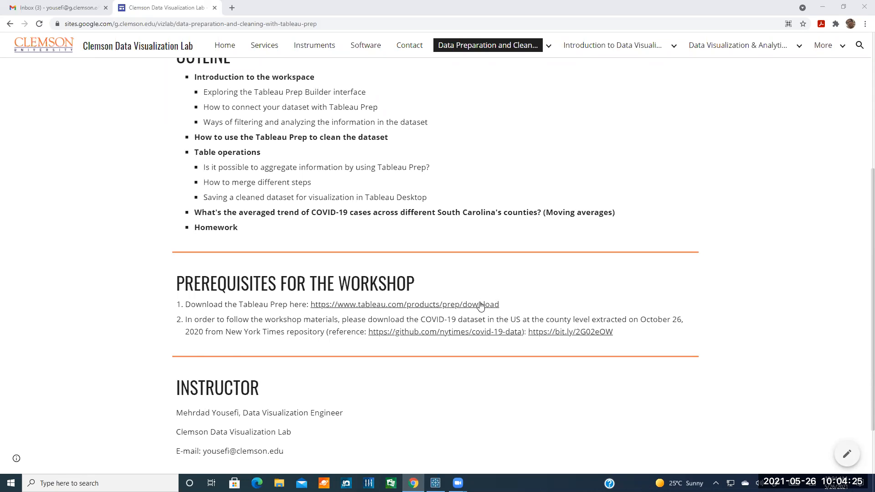
scroll(483, 304, "down", 1)
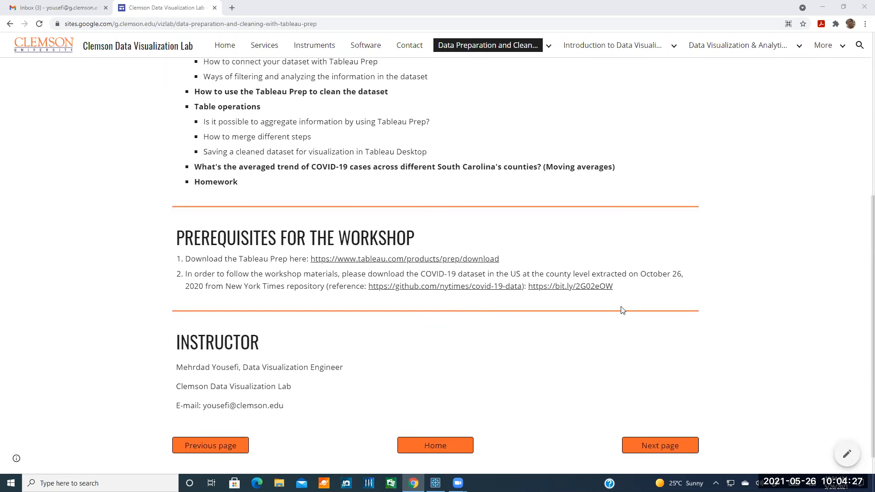
left_click_drag(618, 293, 528, 281)
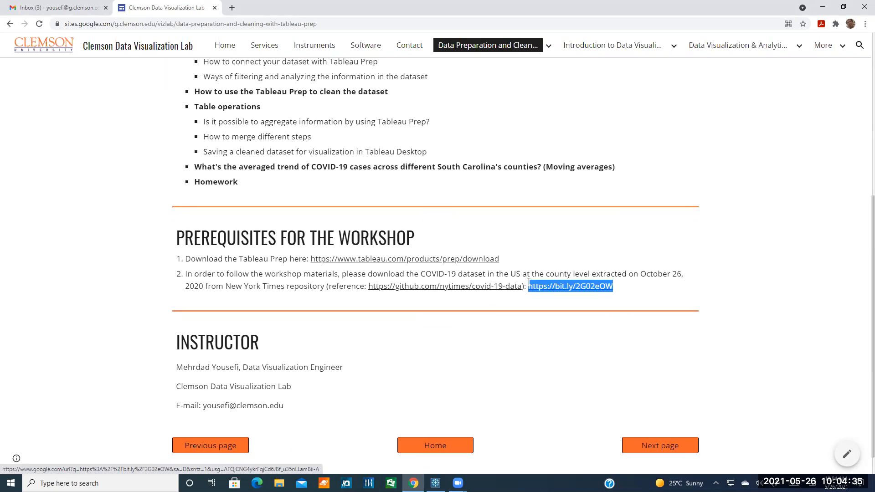
left_click(562, 349)
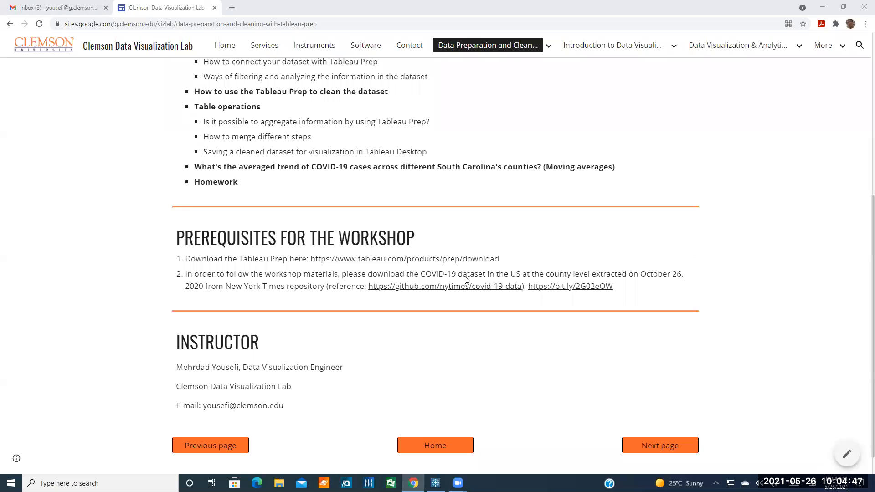
Download us-counties.csv from the bit.ly COVID-19 dataset link in the prerequisites and close the file's page
left_click(559, 286)
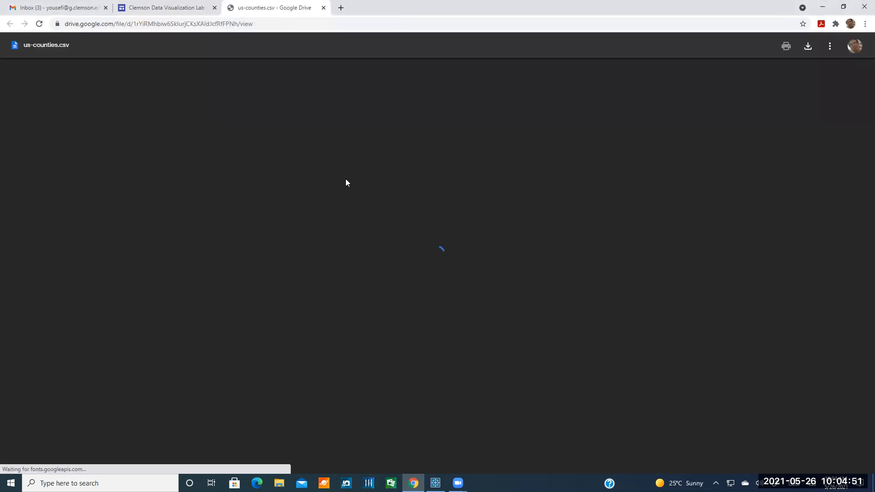
left_click(808, 47)
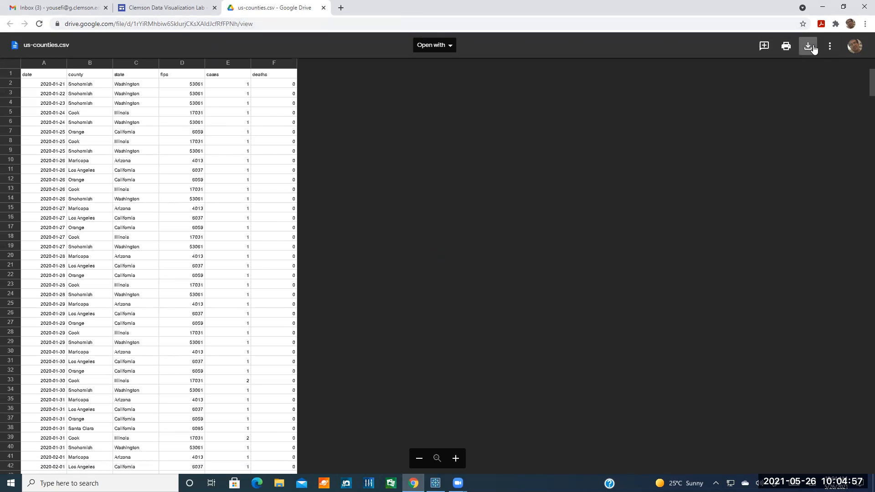
left_click(814, 48)
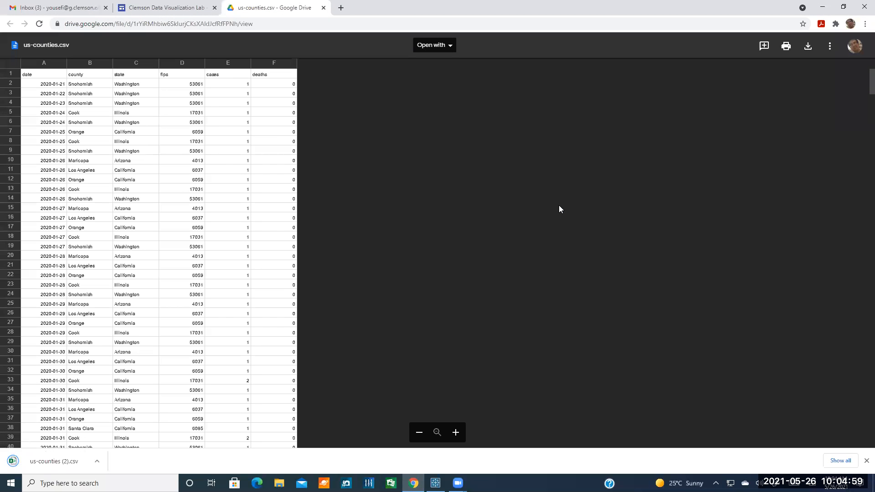
left_click(324, 8)
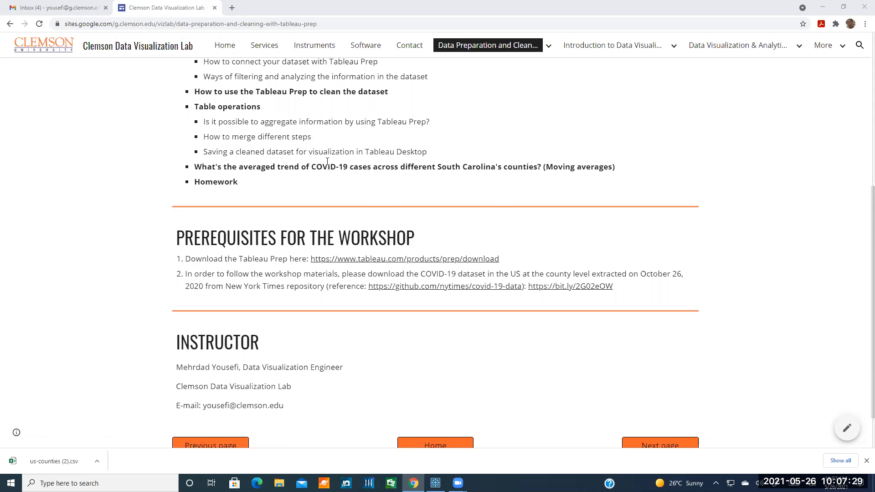
Search the web for "tableau student" in a new tab, open the Tableau for Students page and select its web address
left_click(232, 8)
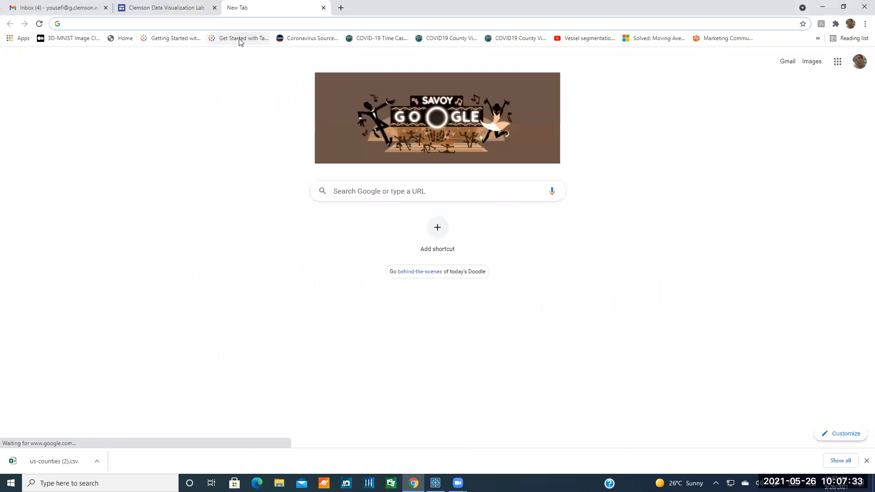
type("tableau student")
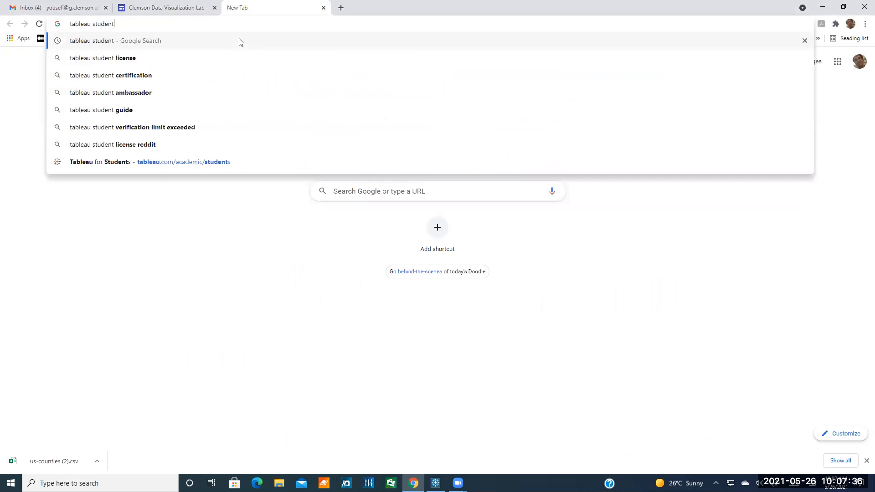
key("Return")
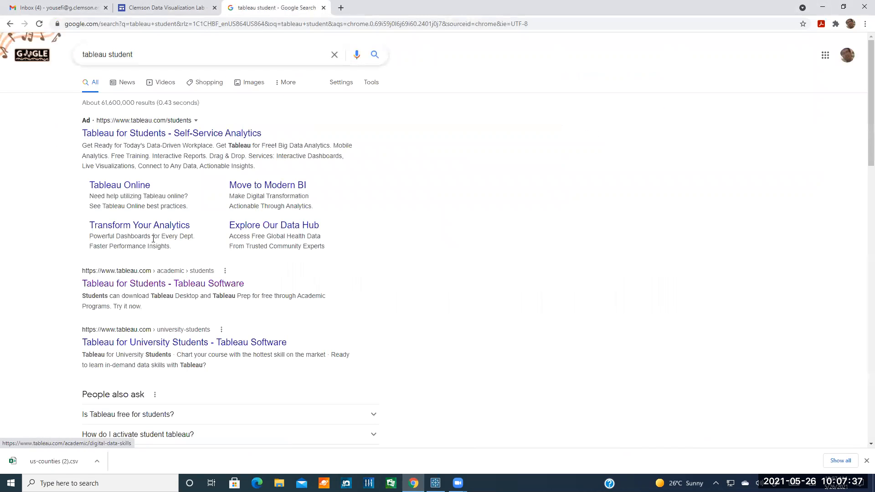
left_click(141, 289)
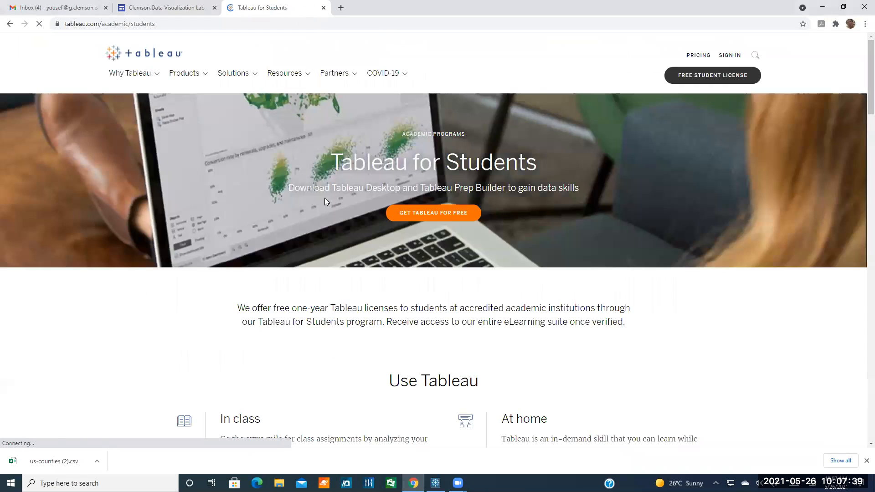
left_click(156, 25)
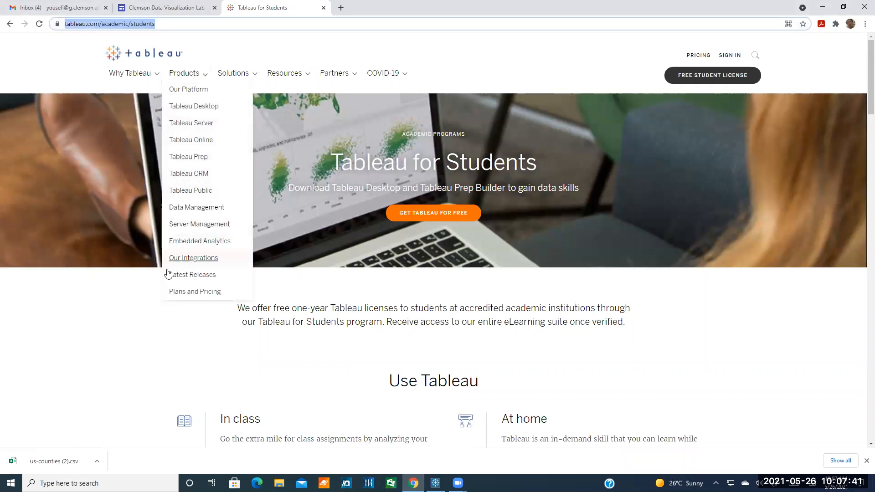
left_click(141, 307)
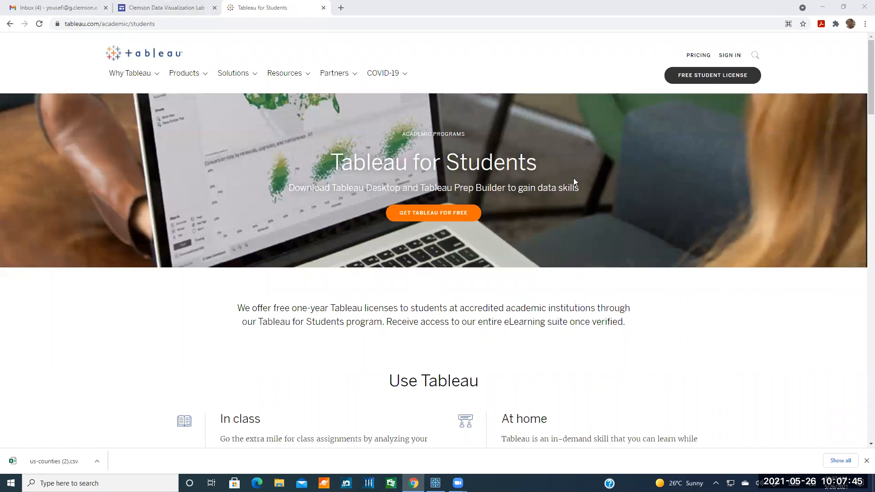
Open the free Tableau student license form, examine the personal and school information it requires, and close the page
left_click(423, 217)
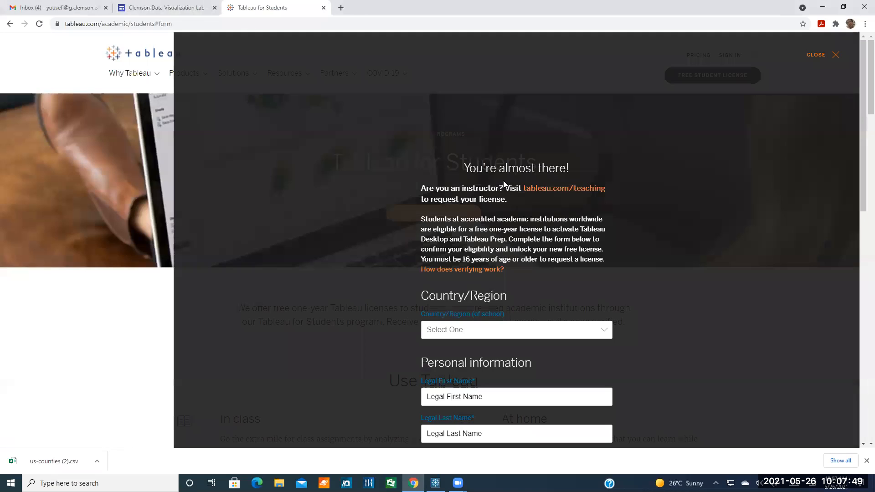
scroll(547, 292, "down", 3)
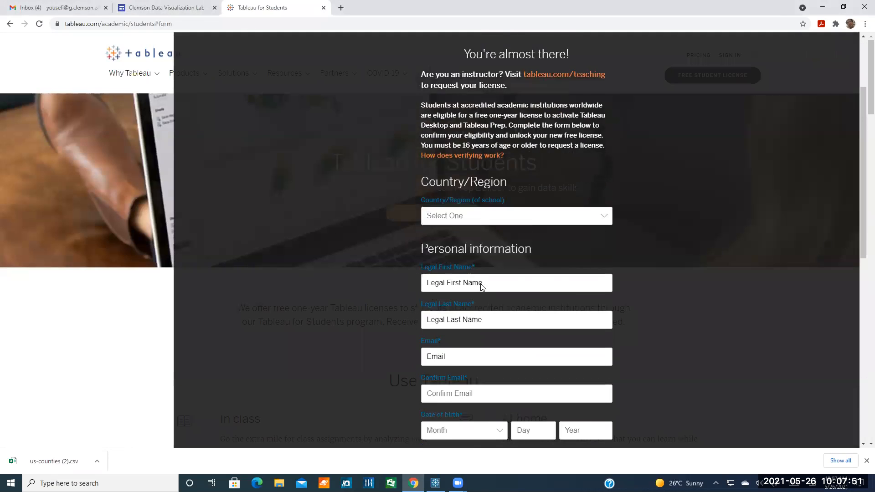
left_click(463, 259)
left_click(673, 288)
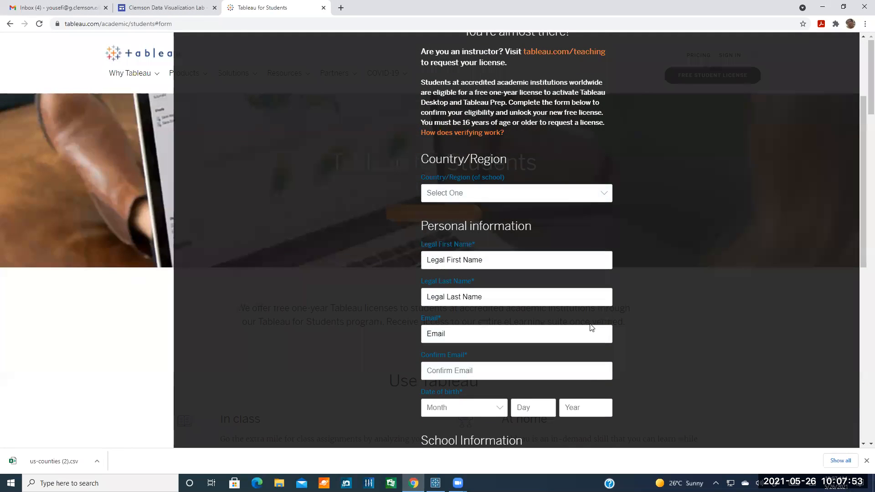
scroll(494, 260, "down", 2)
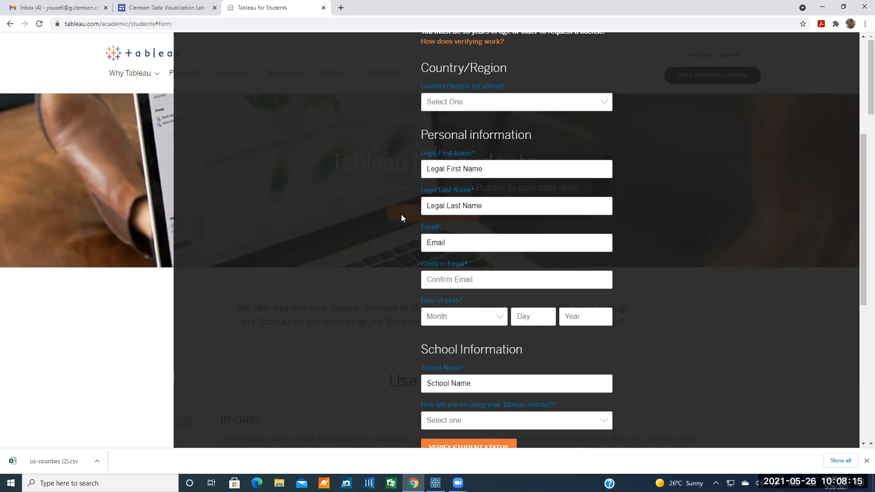
scroll(402, 218, "up", 4)
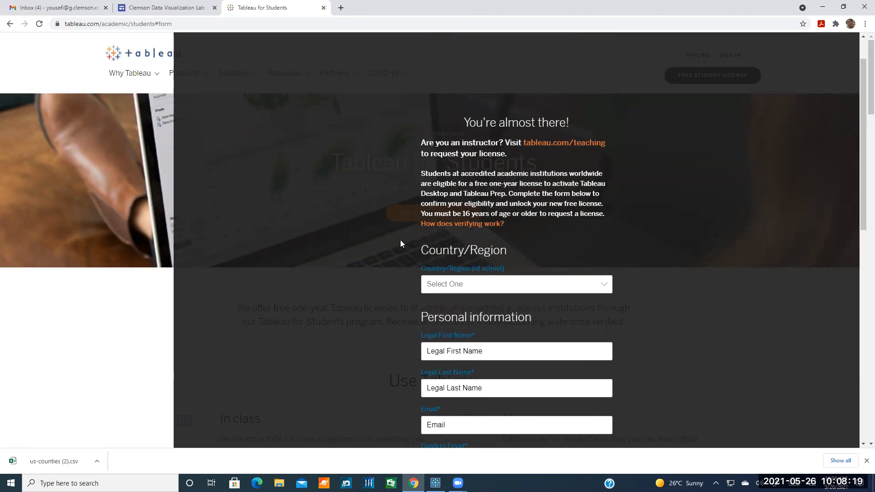
left_click(323, 9)
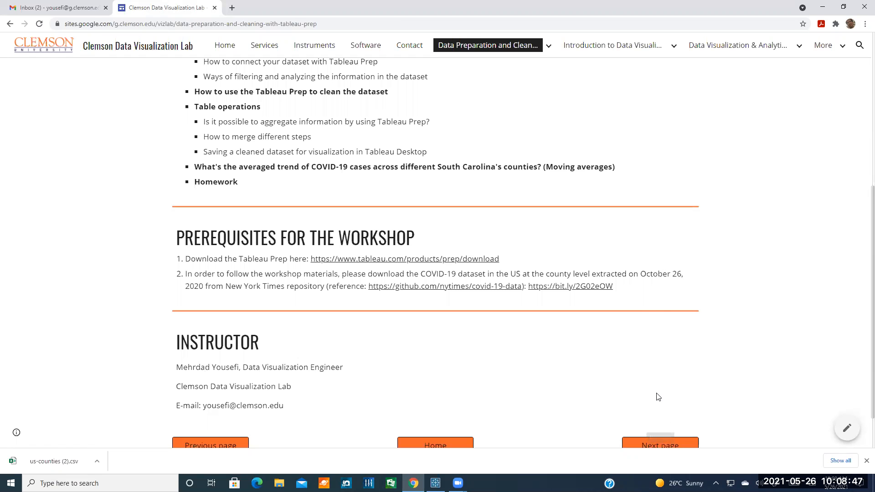
Go to the workshop's next page, Introduction to the Workspace, and view the section on the Tableau Prep Builder interface
scroll(660, 397, "down", 2)
left_click(666, 398)
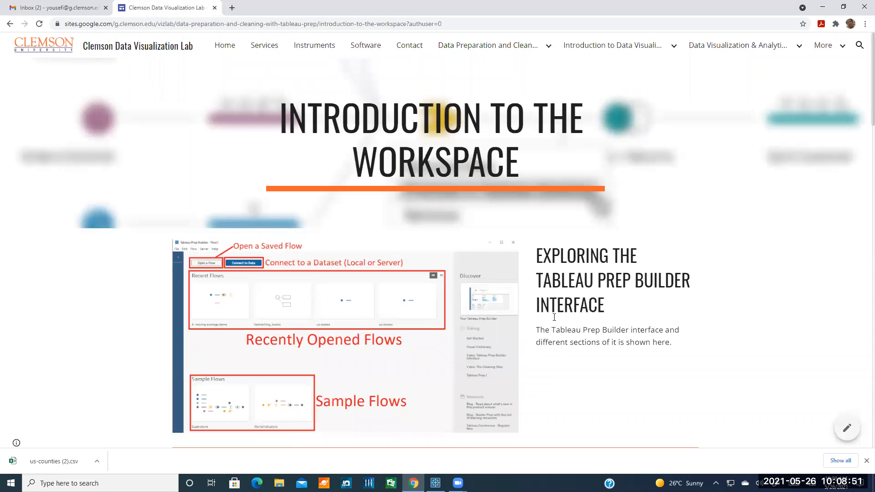
scroll(515, 314, "down", 1)
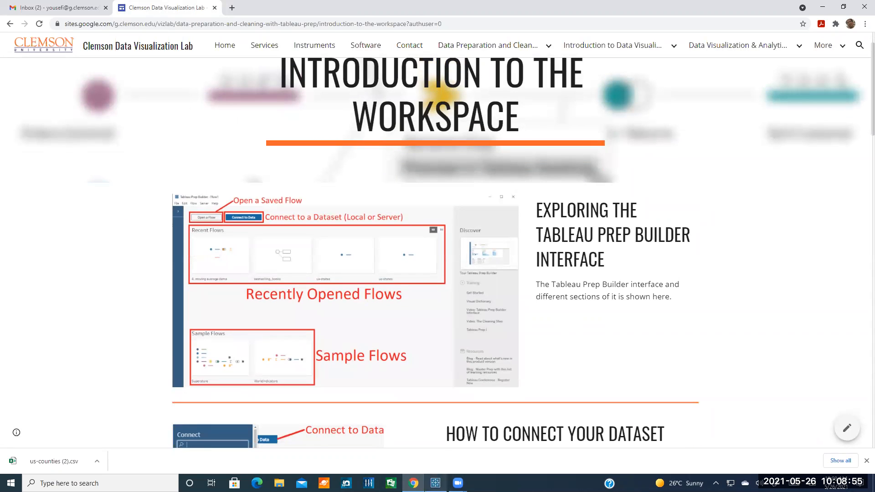
Switch to Tableau Prep Builder and view its start page and the dialog for opening a saved flow
left_click(436, 483)
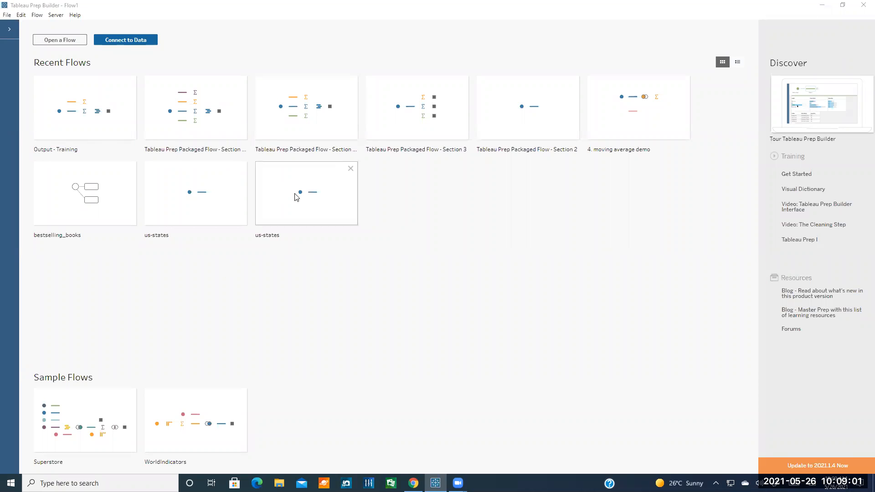
mouse_move(321, 197)
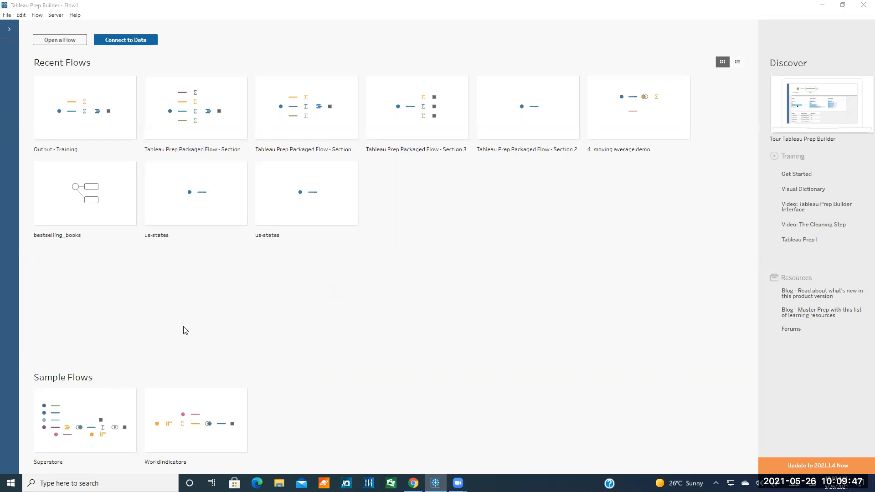
left_click(60, 45)
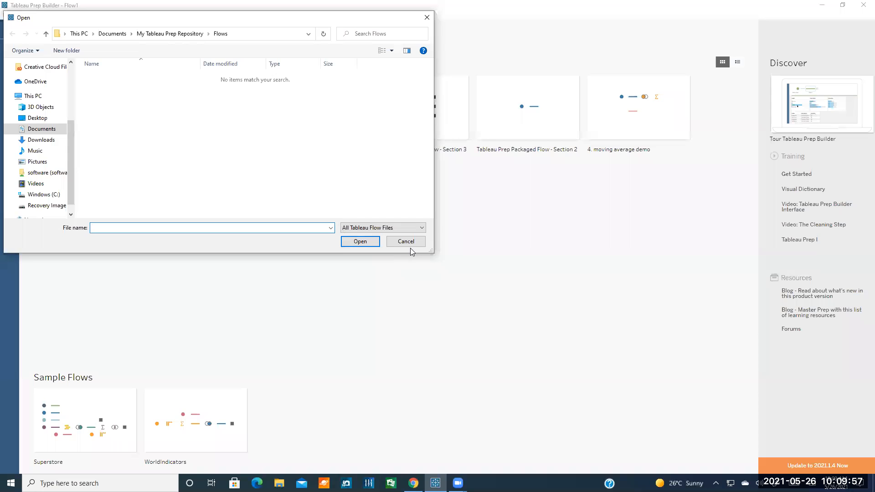
left_click(410, 245)
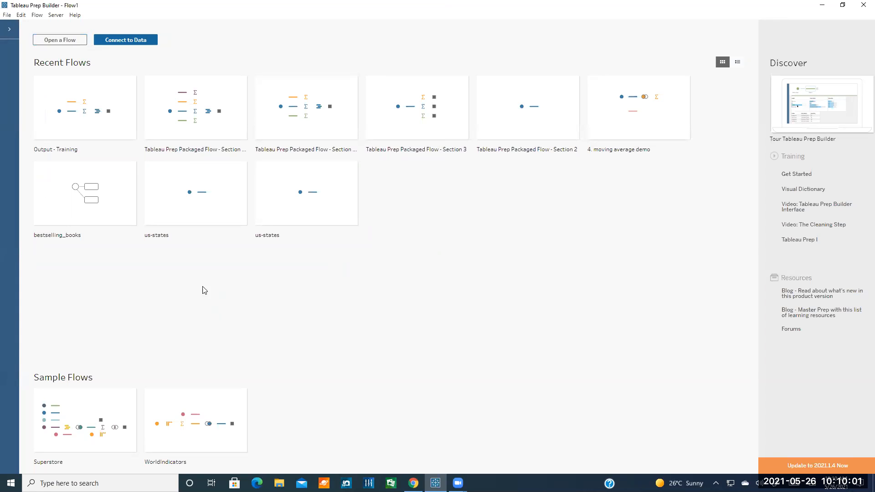
View the file and server types available for connecting to data, and collapse the Connections pane
left_click(127, 44)
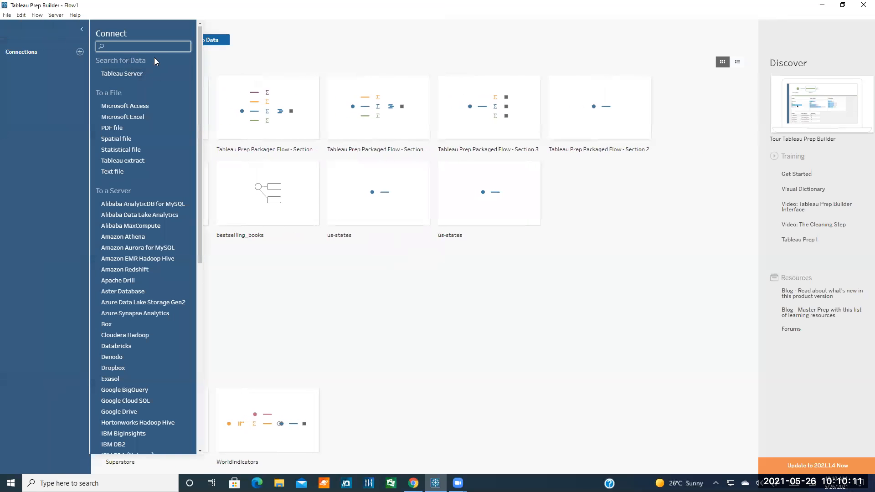
left_click(236, 46)
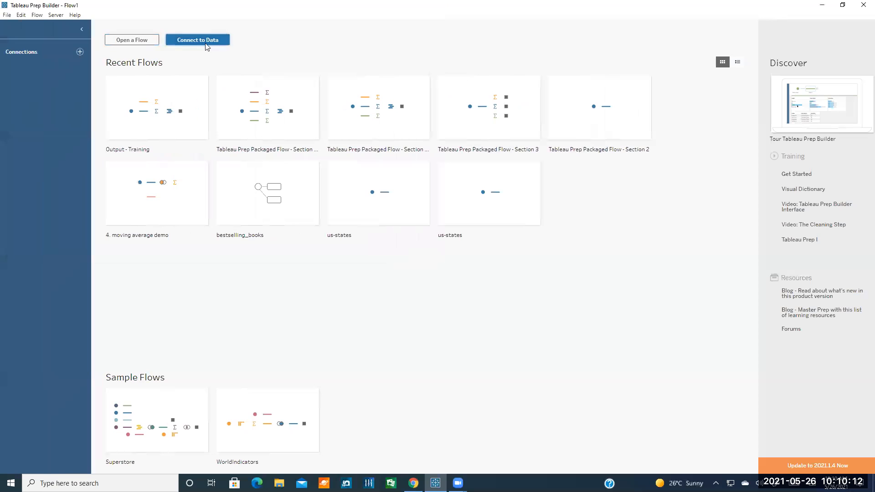
left_click(83, 31)
left_click(129, 39)
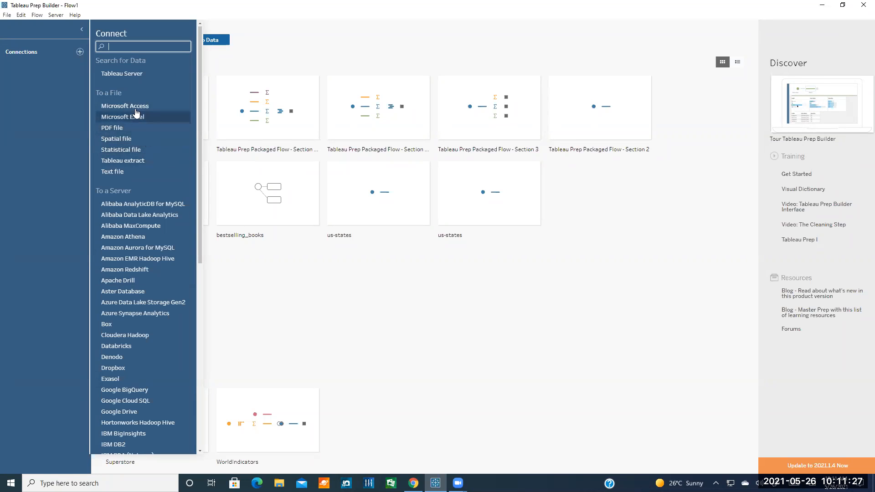
left_click(81, 30)
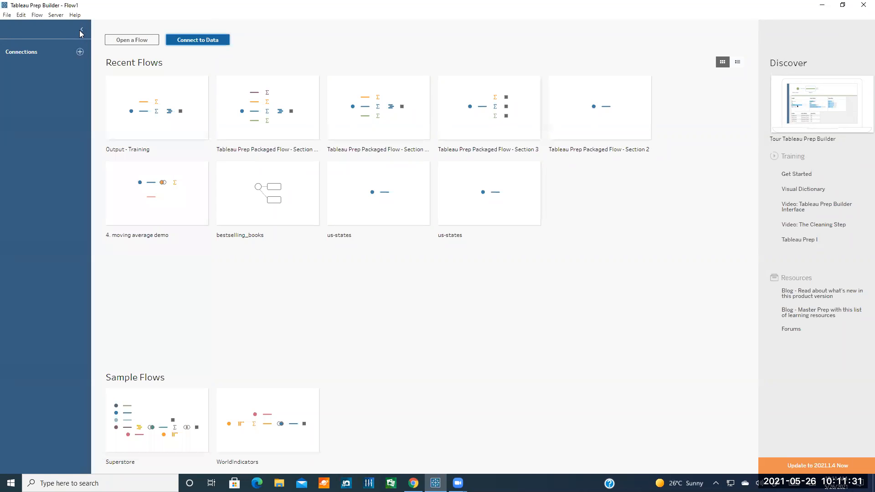
left_click(81, 29)
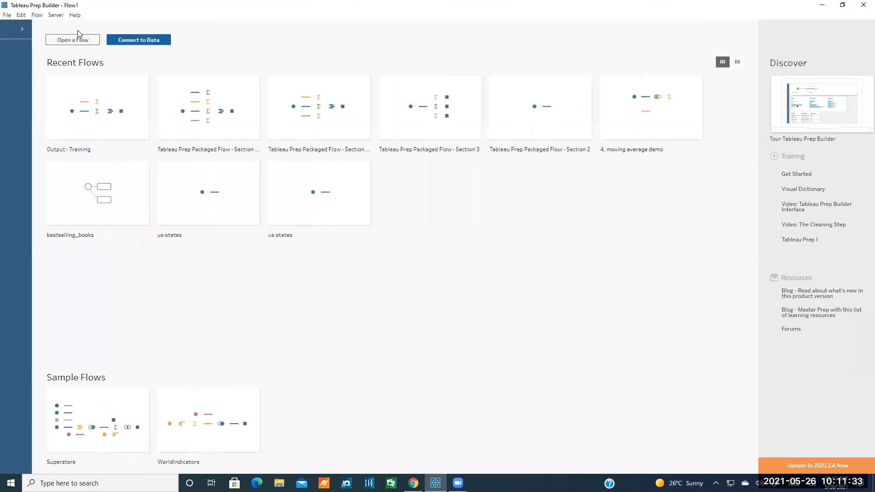
Switch to the workshop page in Chrome and read the section on connecting a dataset with Tableau Prep, including its annotated screenshots
left_click(413, 483)
scroll(418, 343, "down", 6)
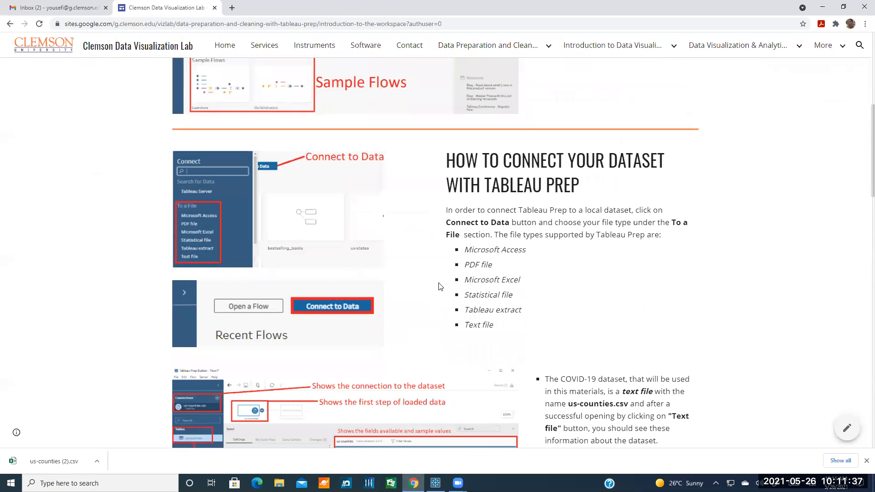
scroll(439, 284, "up", 4)
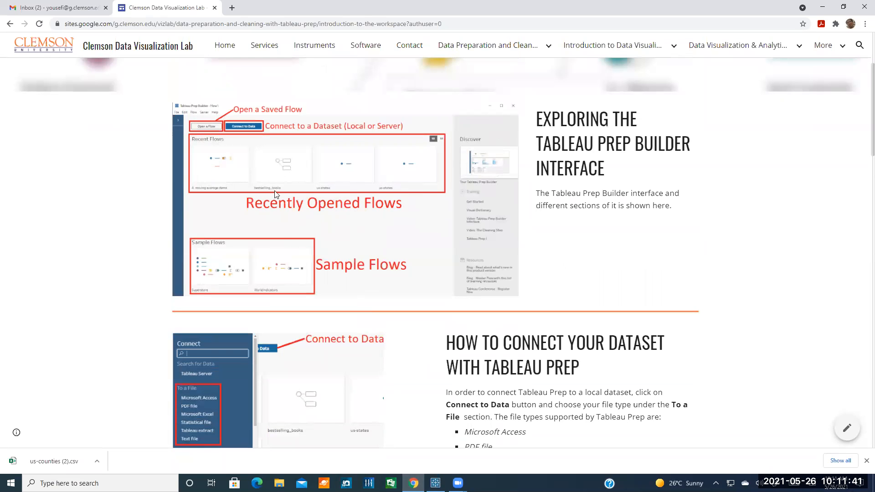
scroll(300, 275, "down", 1)
scroll(300, 275, "down", 3)
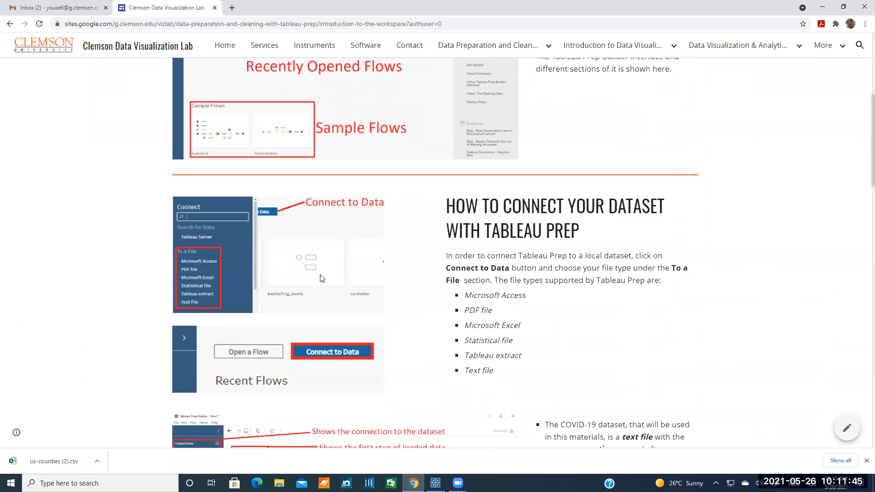
scroll(316, 277, "down", 3)
scroll(329, 274, "down", 2)
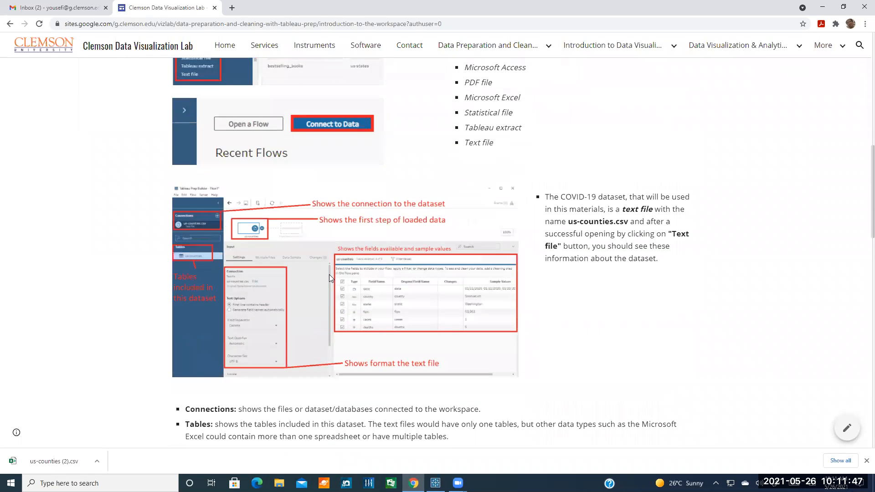
scroll(329, 274, "up", 2)
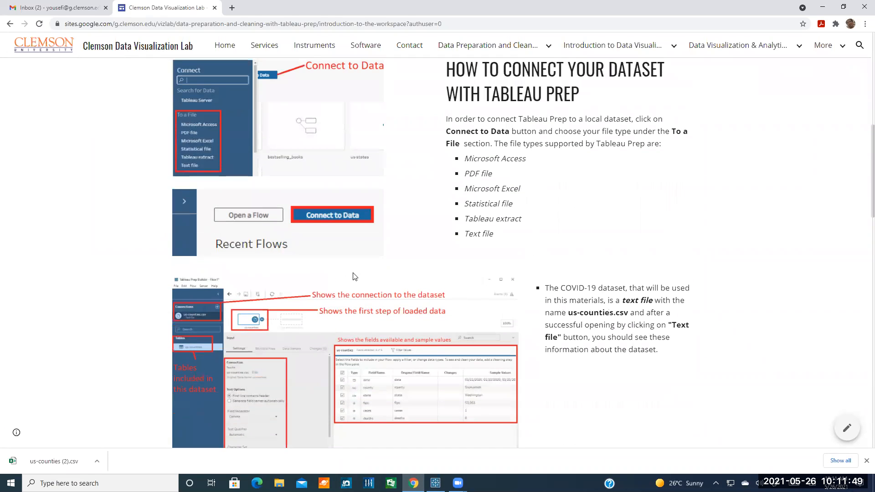
scroll(380, 275, "up", 3)
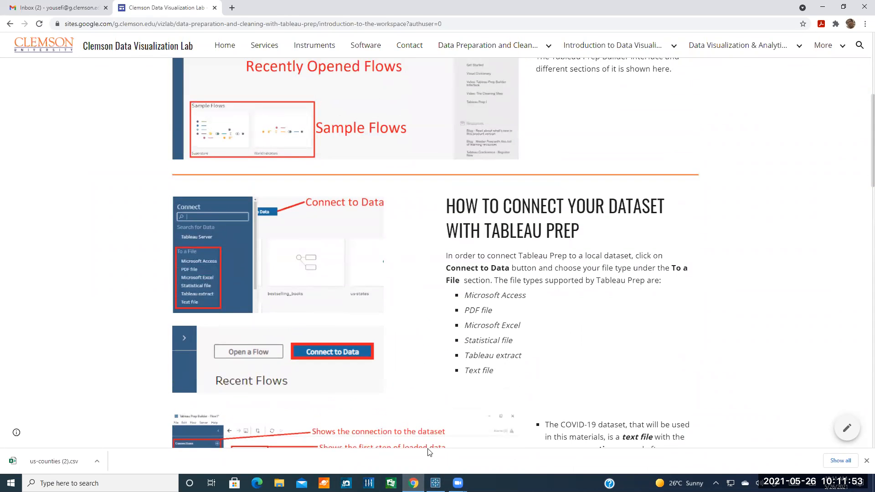
Switch to Tableau Prep Builder and connect to the text file us-counties (2) from the Downloads folder
left_click(435, 483)
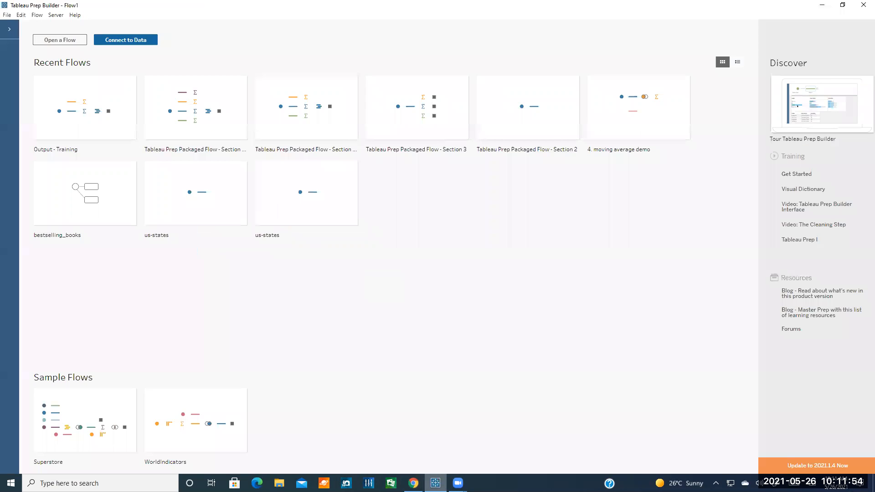
left_click(13, 32)
left_click(198, 38)
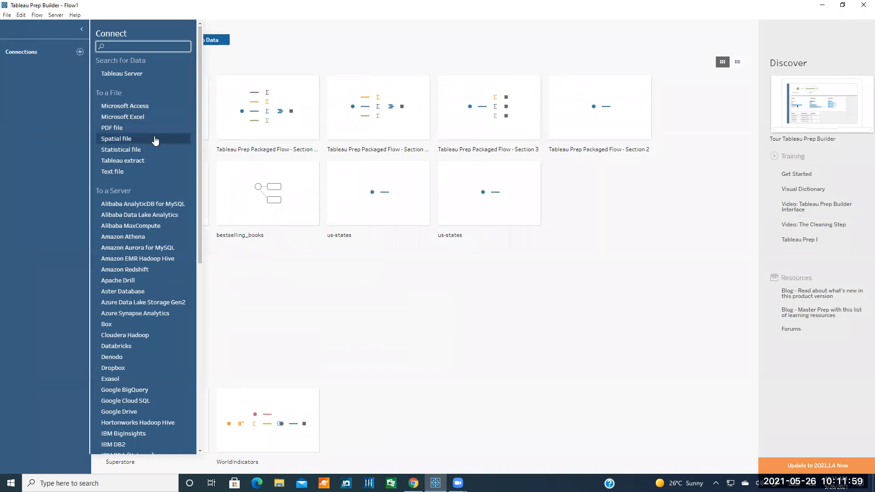
left_click(118, 173)
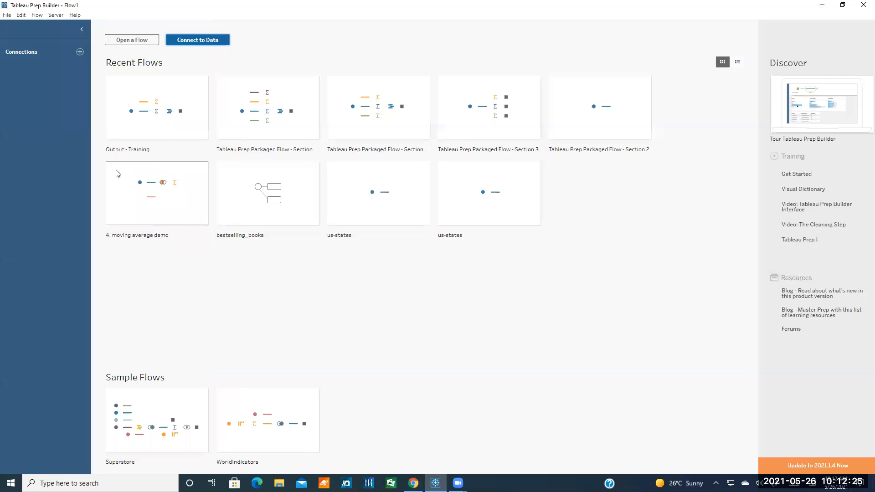
left_click(416, 243)
left_click(183, 36)
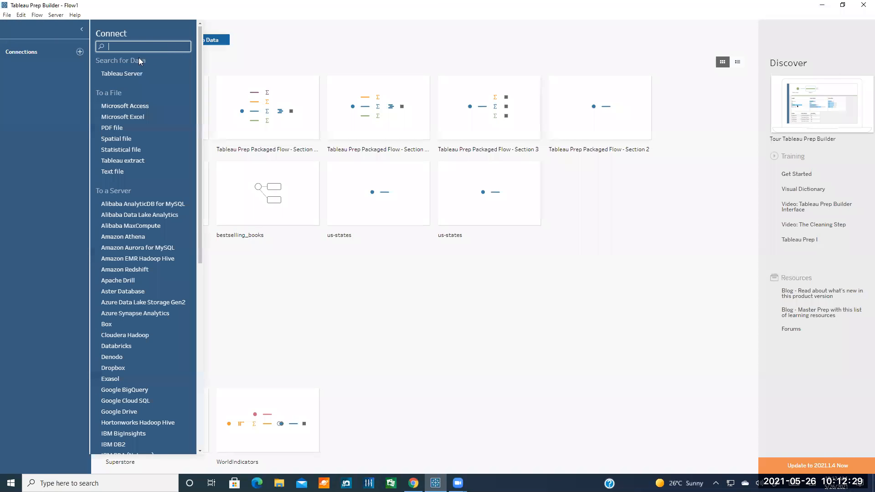
left_click(122, 175)
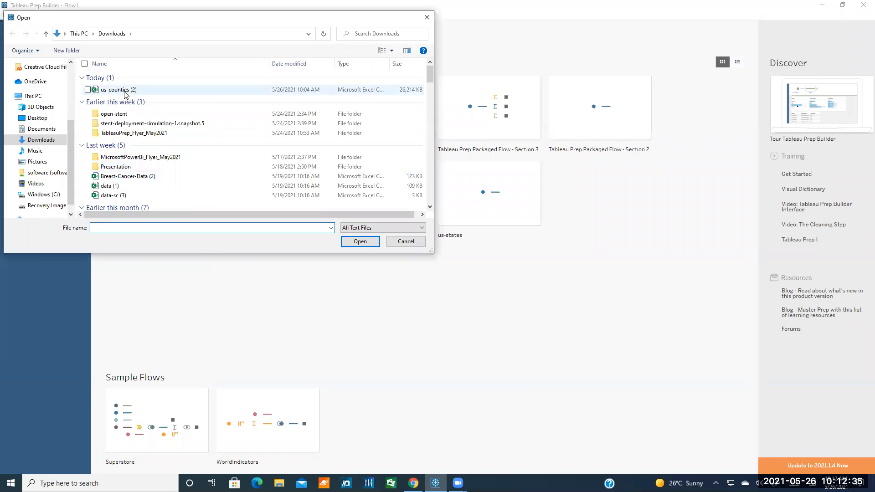
left_click(124, 93)
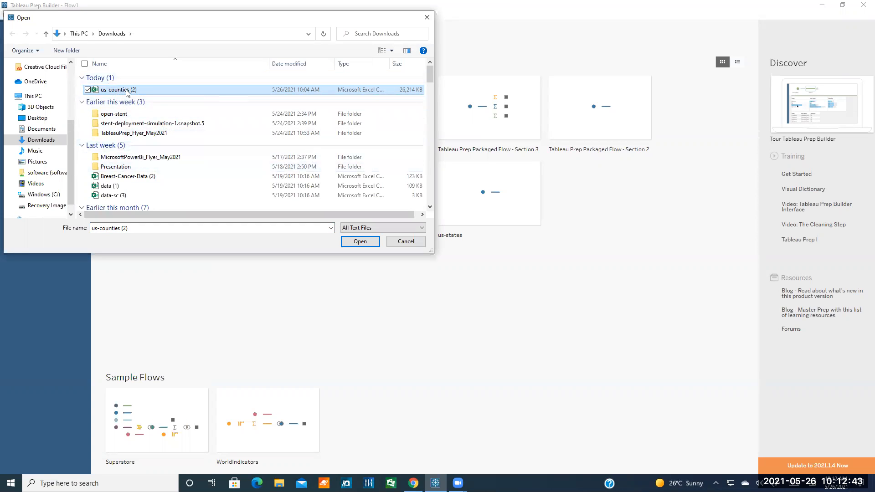
left_click(360, 241)
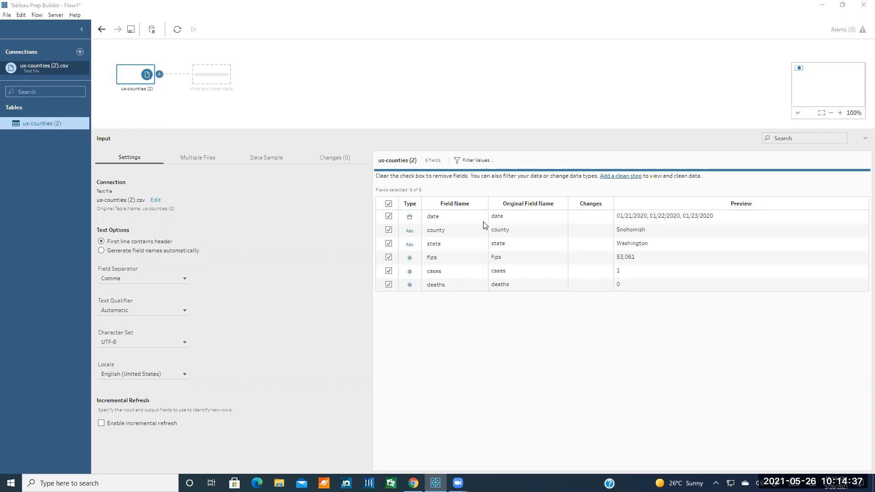
Switch to Chrome, open the free license form on the Tableau for Students page, and examine the personal information it requires
key("alt+Tab")
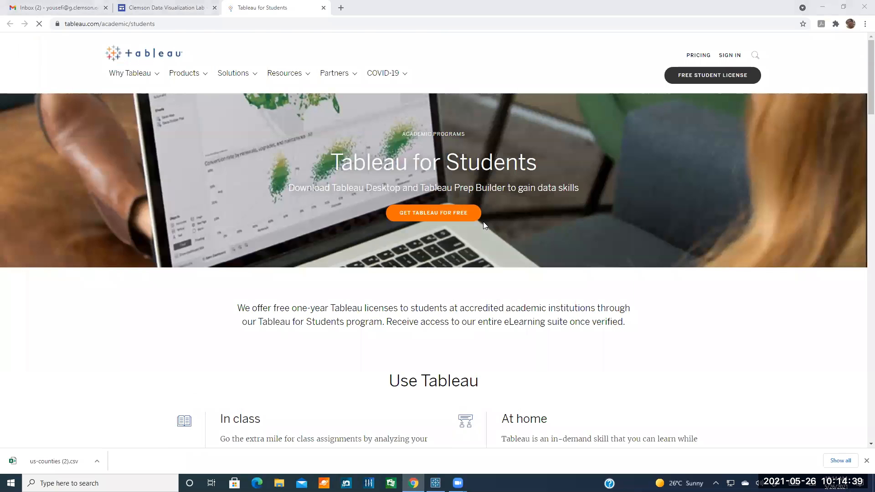
left_click(418, 218)
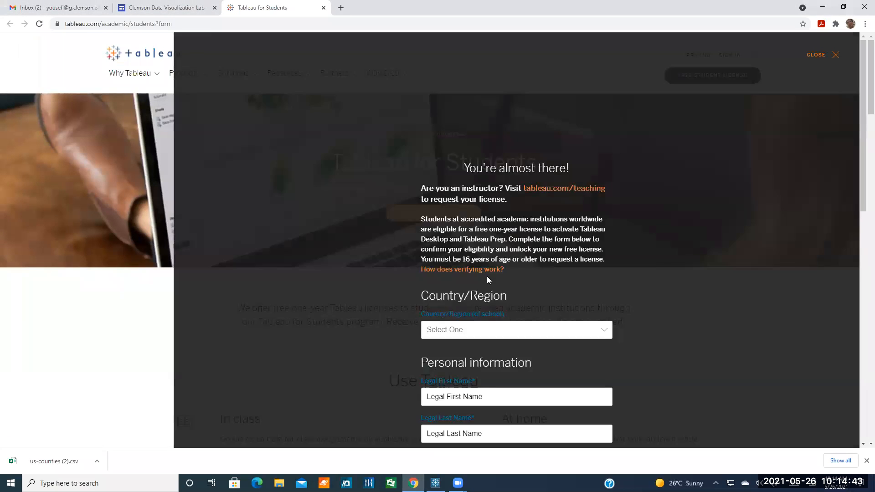
scroll(489, 285, "down", 2)
left_click(476, 310)
left_click(381, 309)
scroll(486, 261, "down", 3)
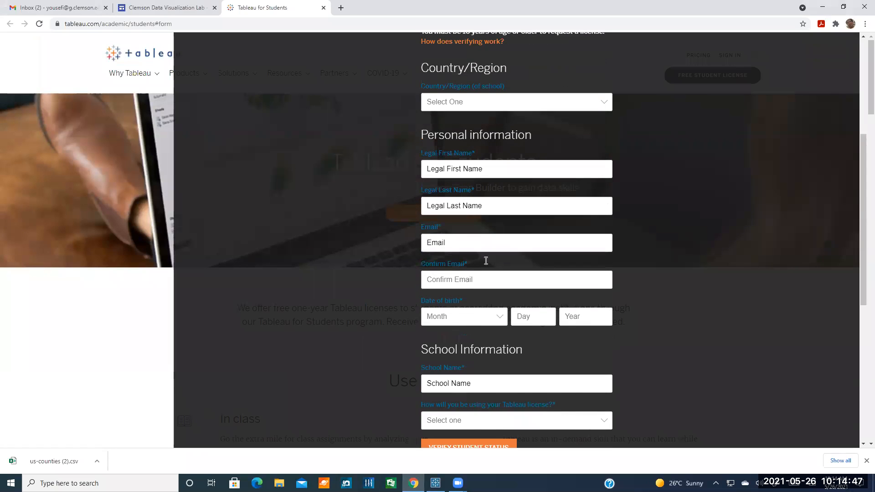
left_click(460, 237)
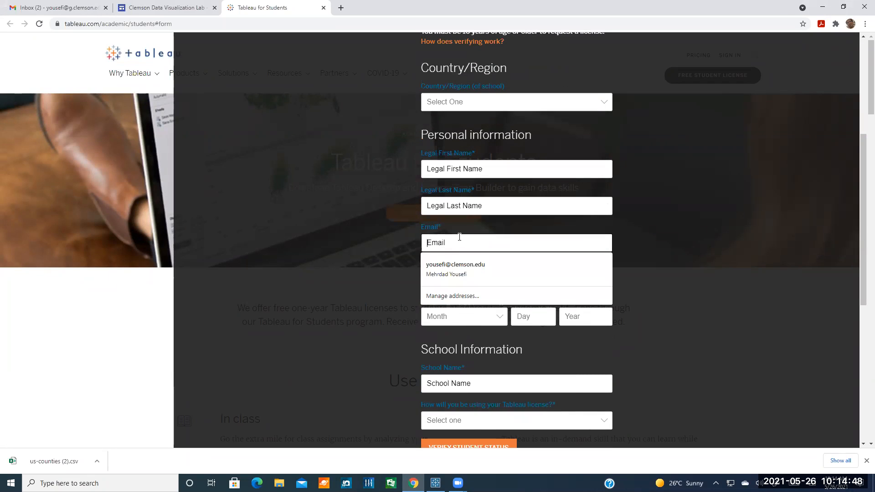
left_click(409, 252)
scroll(454, 246, "down", 3)
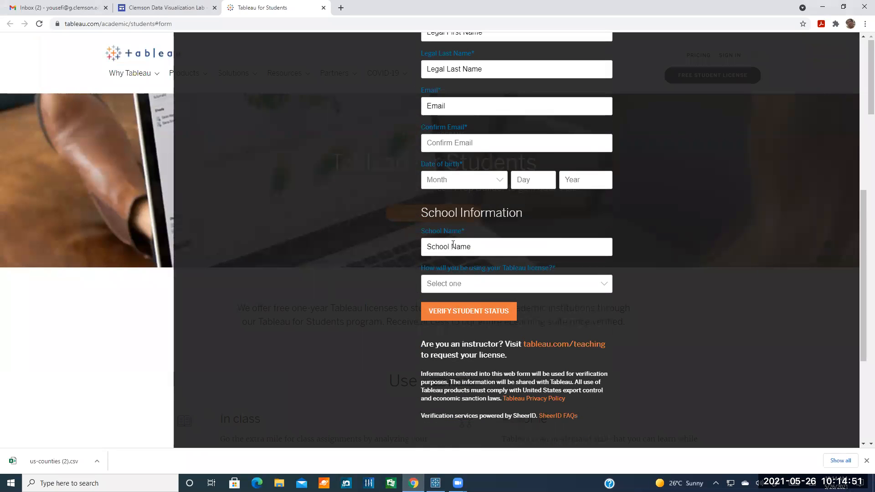
Set the school name to Clemson University (Clemson, SC) and view the rest of the student license form
left_click(451, 246)
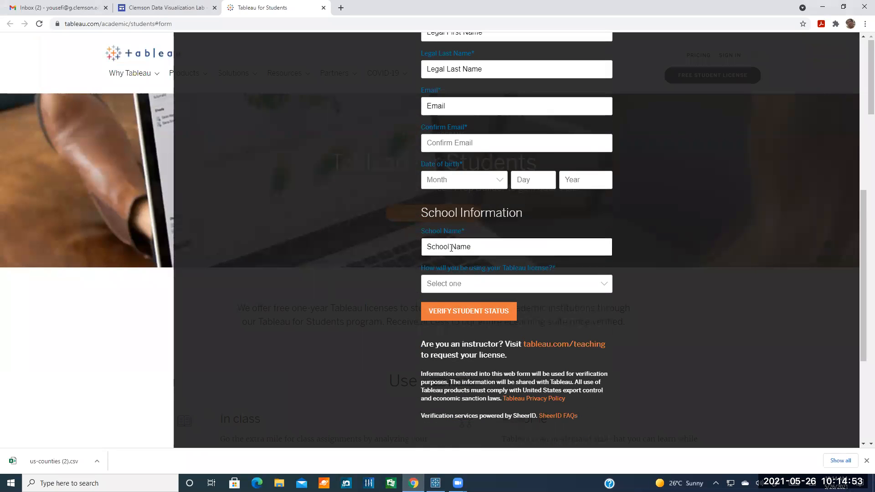
type("Clemson")
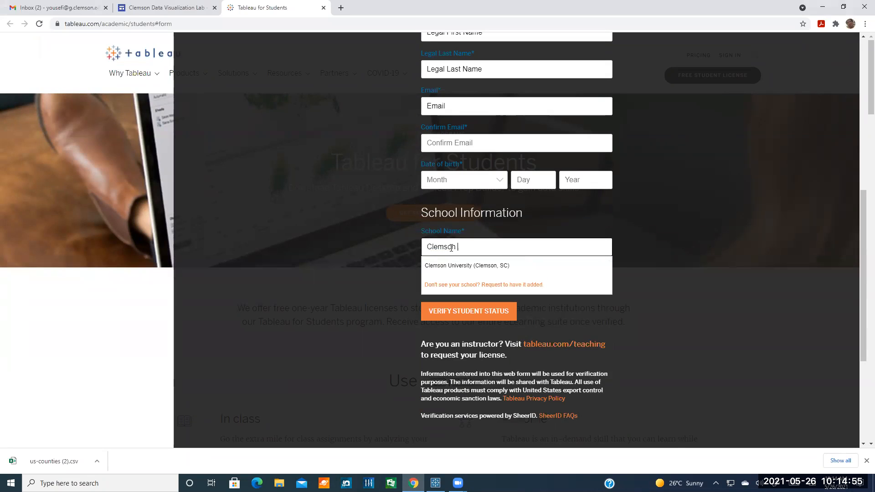
left_click(452, 265)
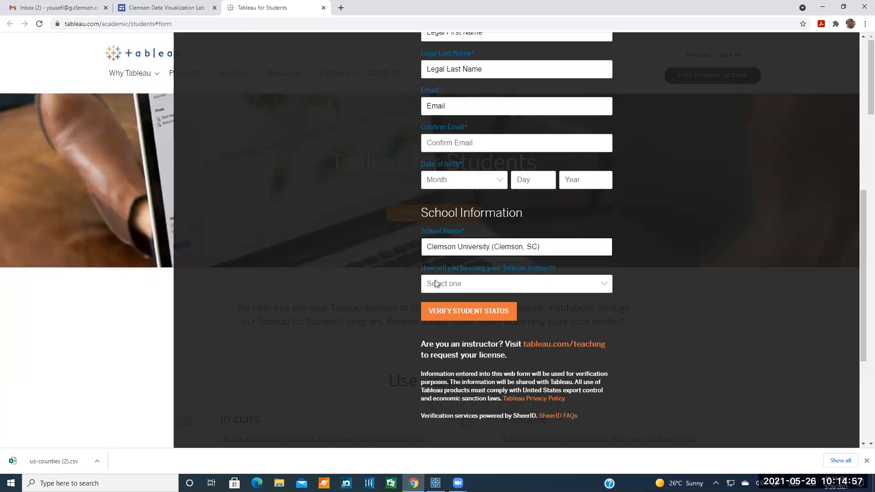
scroll(437, 320, "down", 4)
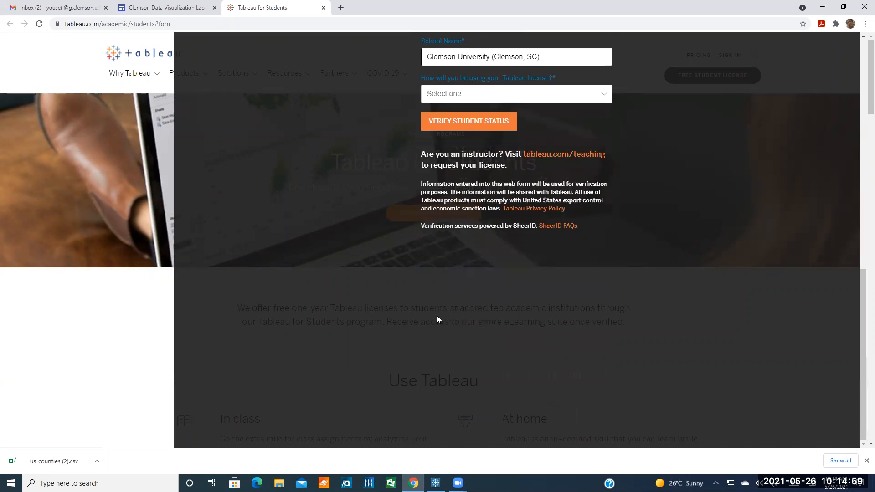
Close the student license form without submitting it and close the Tableau for Students page
scroll(486, 262, "up", 8)
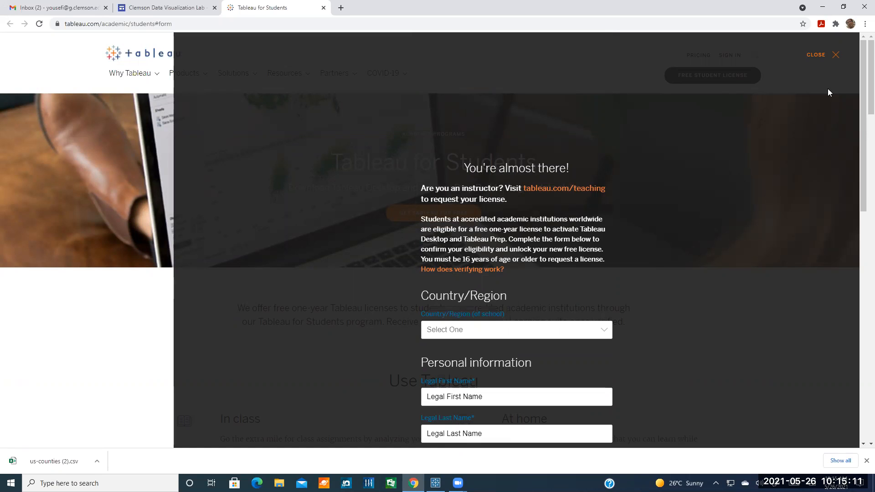
left_click(836, 54)
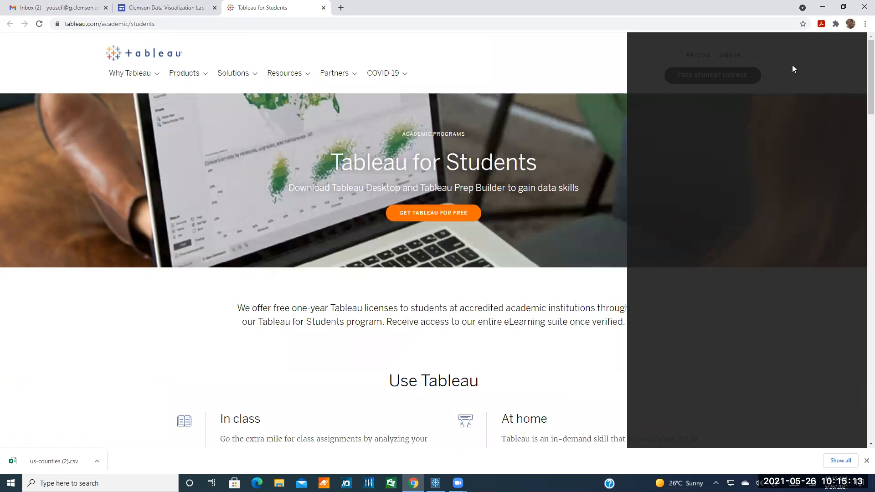
left_click(323, 8)
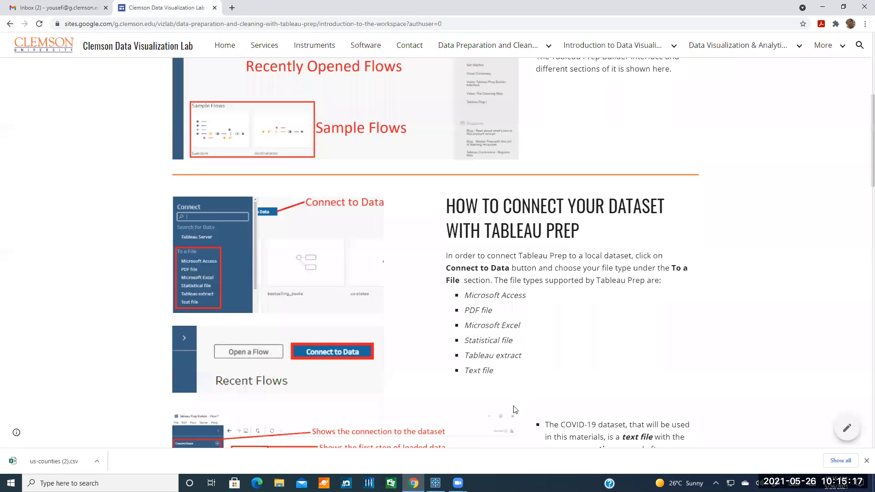
left_click(458, 483)
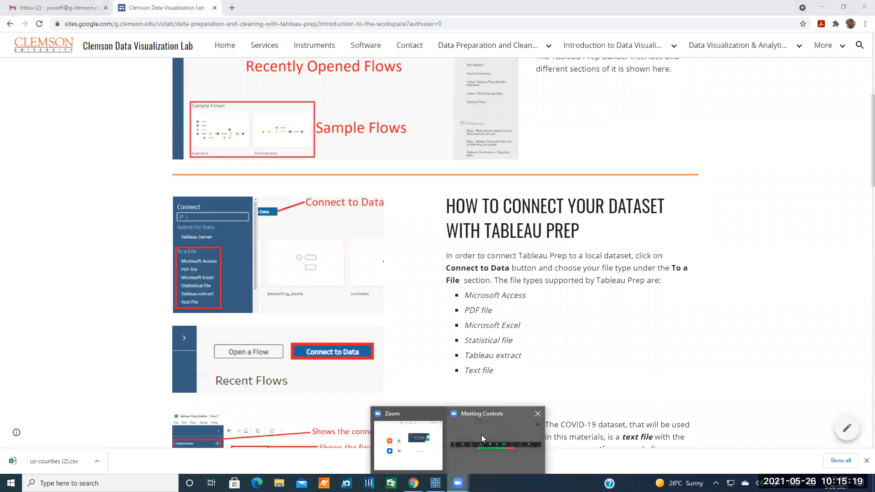
left_click(486, 431)
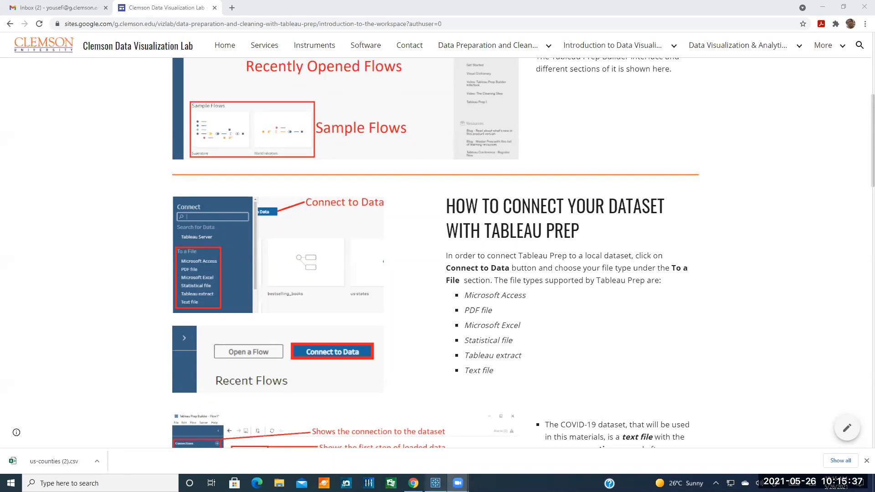
Switch to Tableau Prep Builder, view the file dialog for editing the us-counties (2) connection, and cancel it
left_click(435, 483)
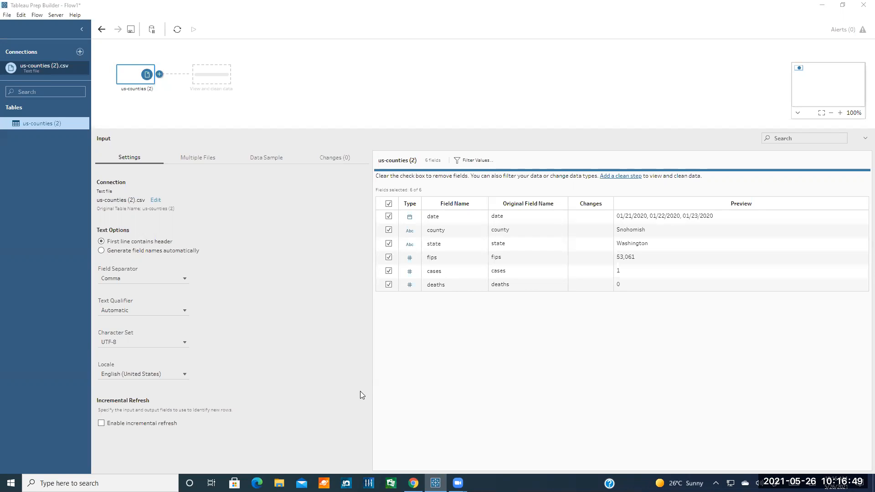
left_click(157, 202)
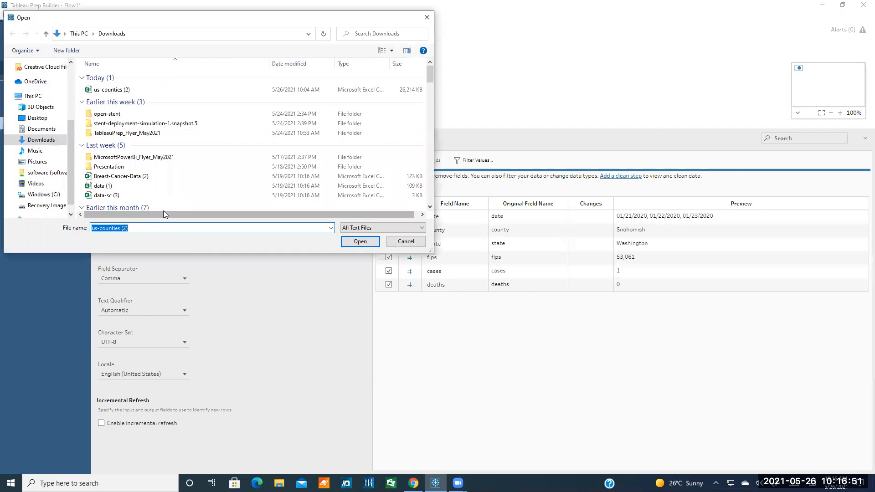
left_click(406, 242)
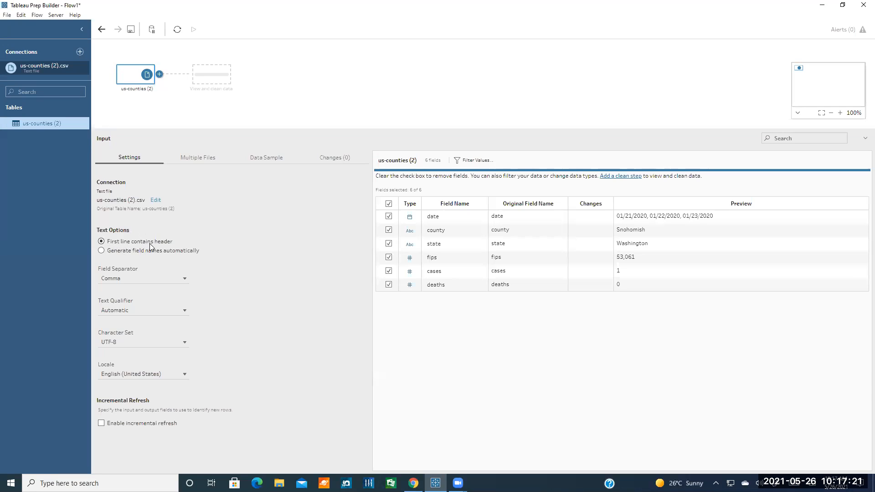
View the field separator options for the us-counties (2) text file and close the list without changing the separator
left_click(129, 280)
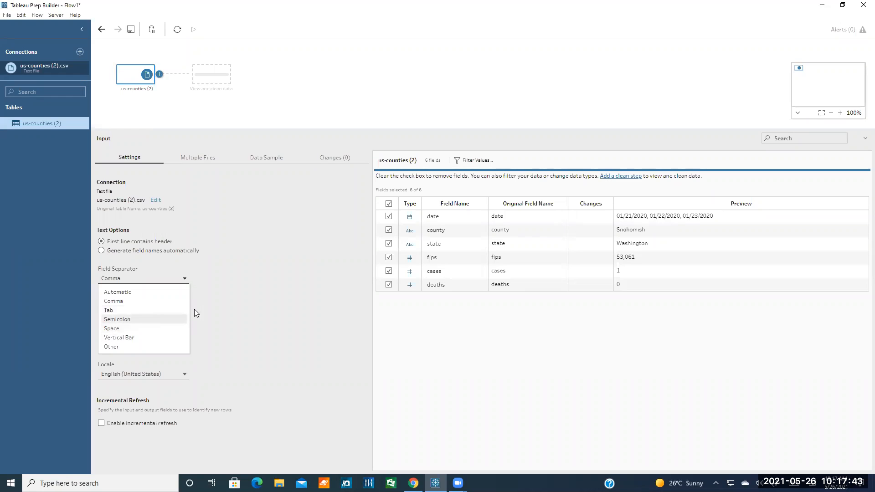
left_click(219, 294)
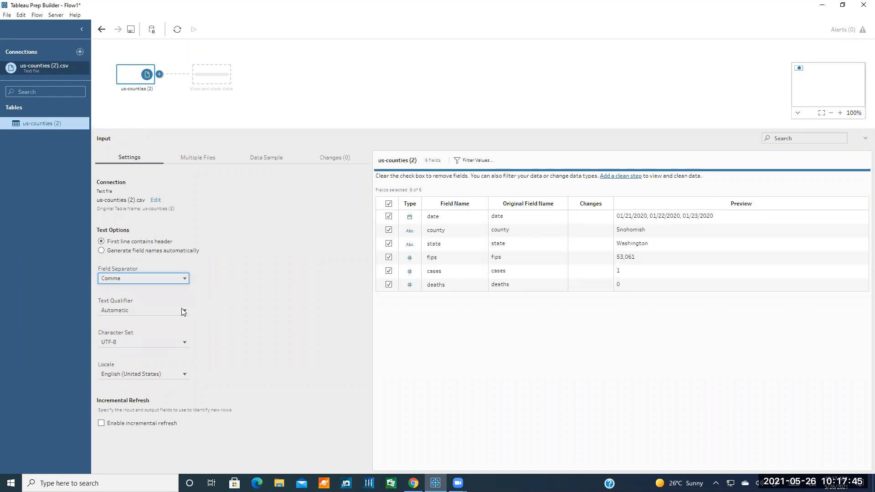
left_click(273, 350)
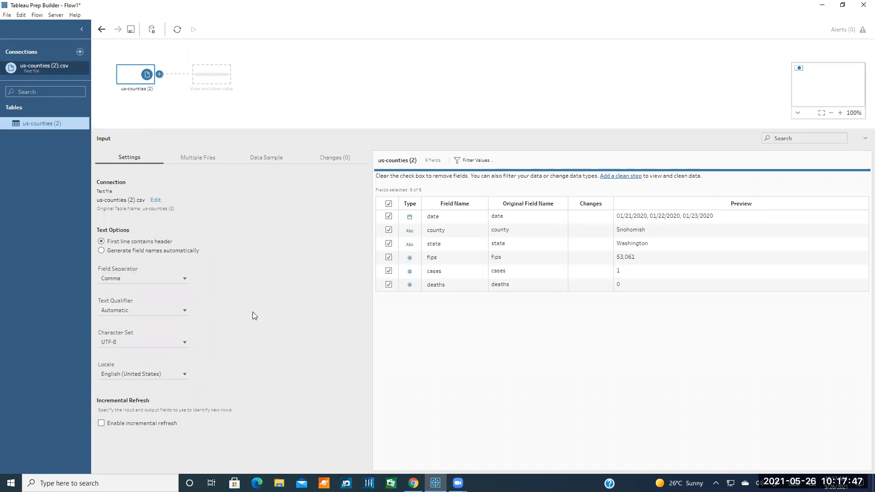
Set the input's data sample to use all data, and review its multiple-files options and list of changes
left_click(200, 160)
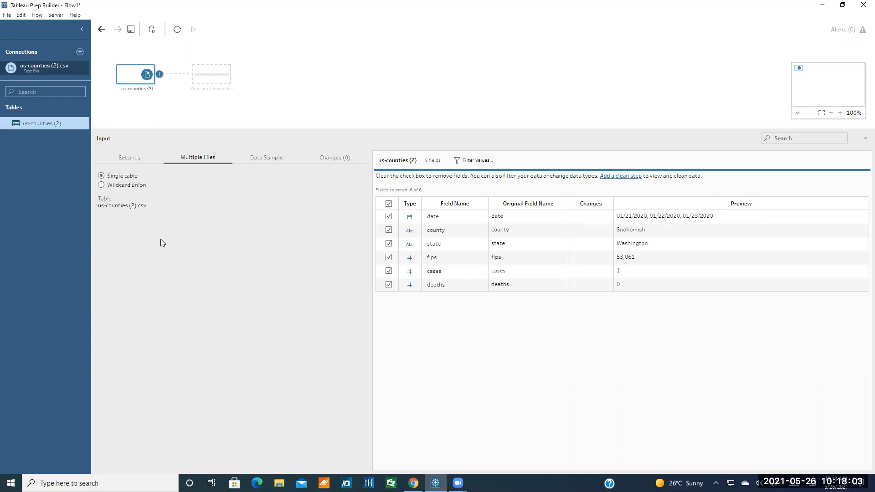
left_click(270, 159)
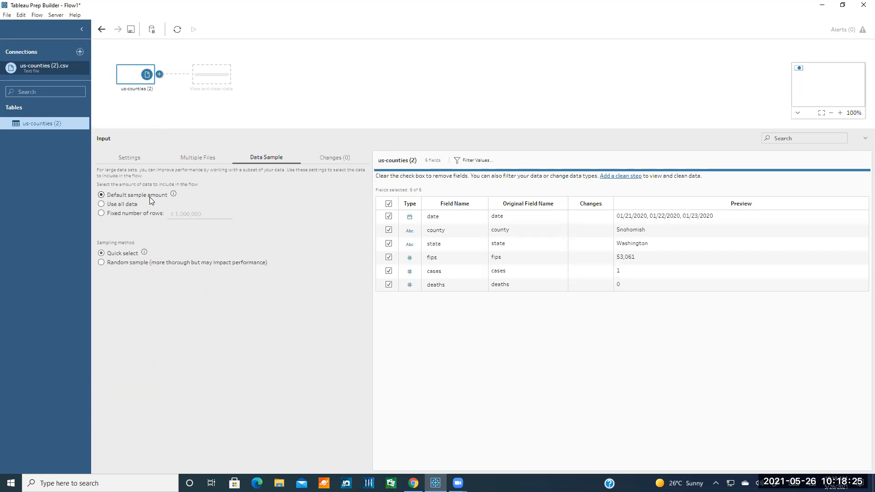
left_click(119, 205)
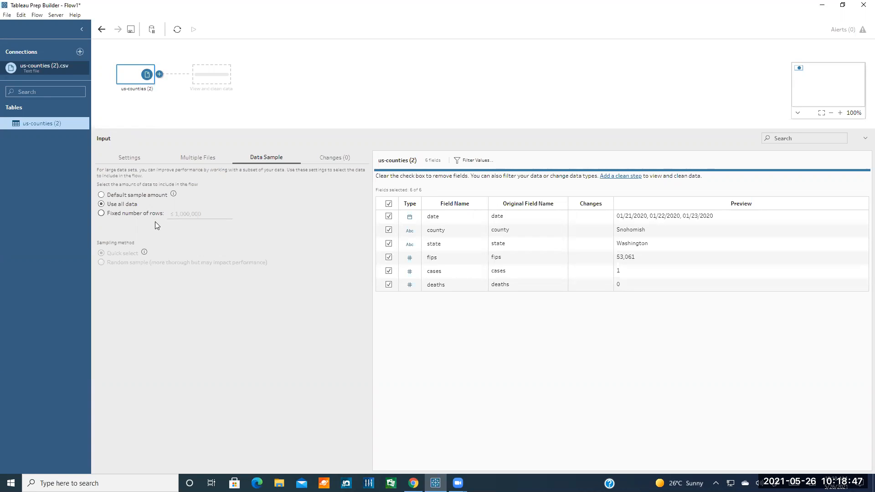
left_click(336, 158)
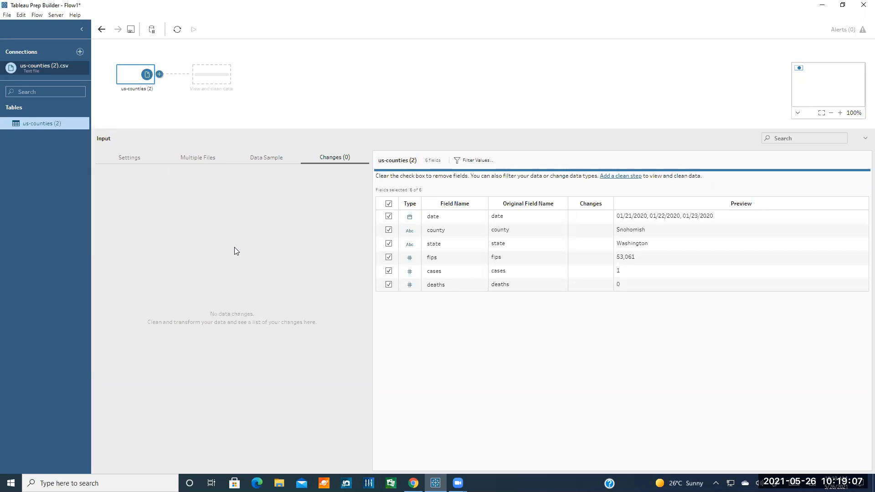
left_click(127, 157)
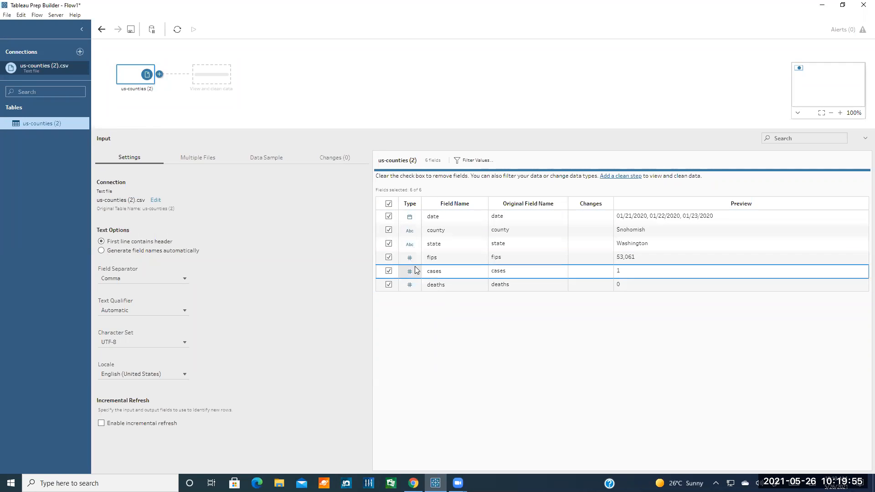
Examine the data type options of the date, county, cases and deaths fields, keeping their default types
left_click(409, 221)
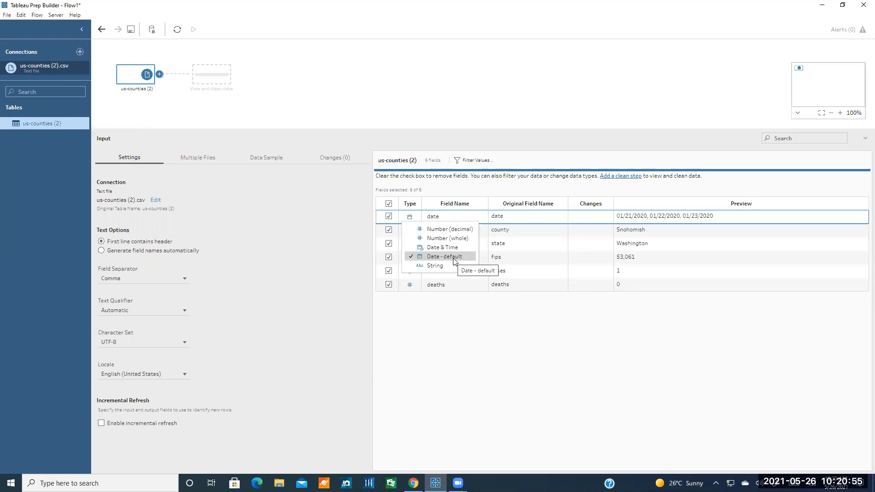
left_click(454, 261)
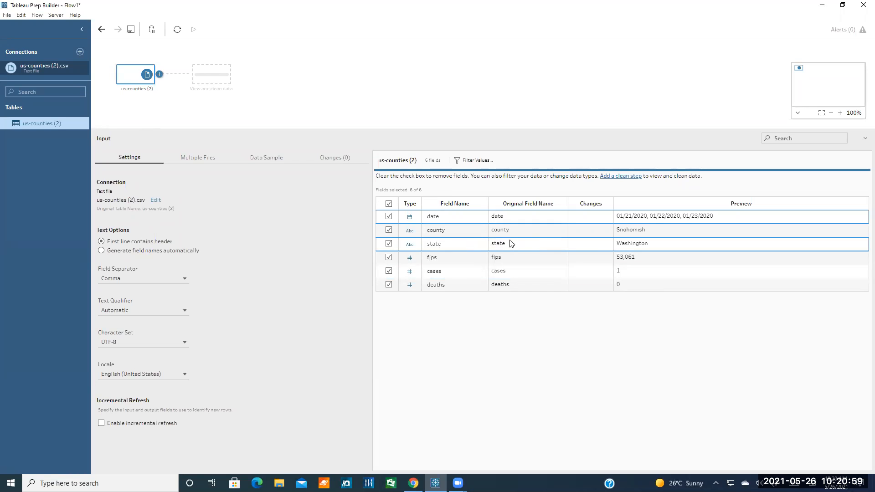
left_click(410, 230)
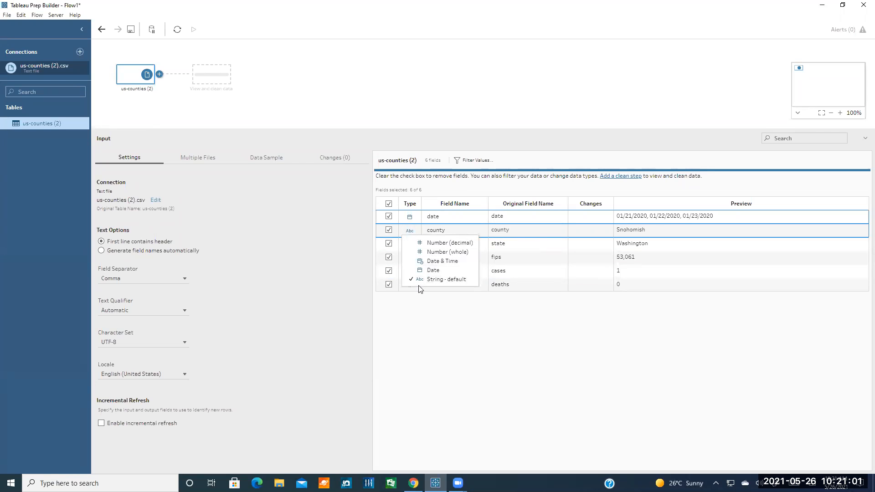
left_click(452, 330)
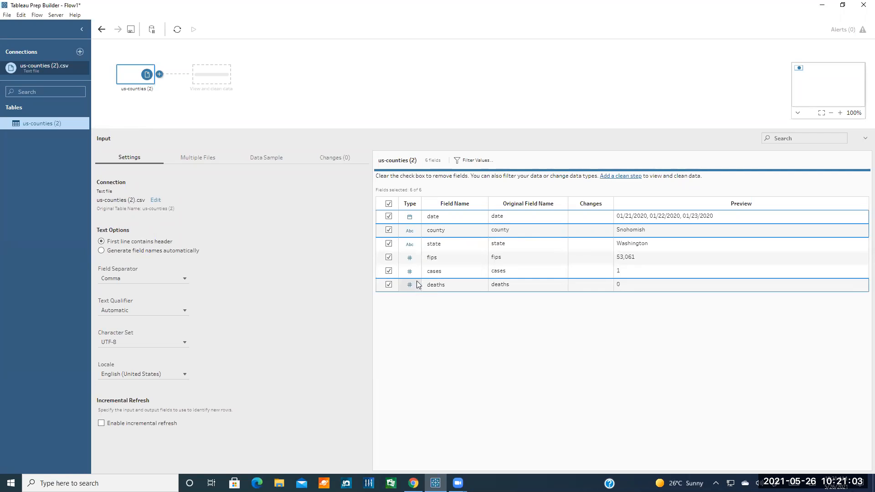
left_click(410, 259)
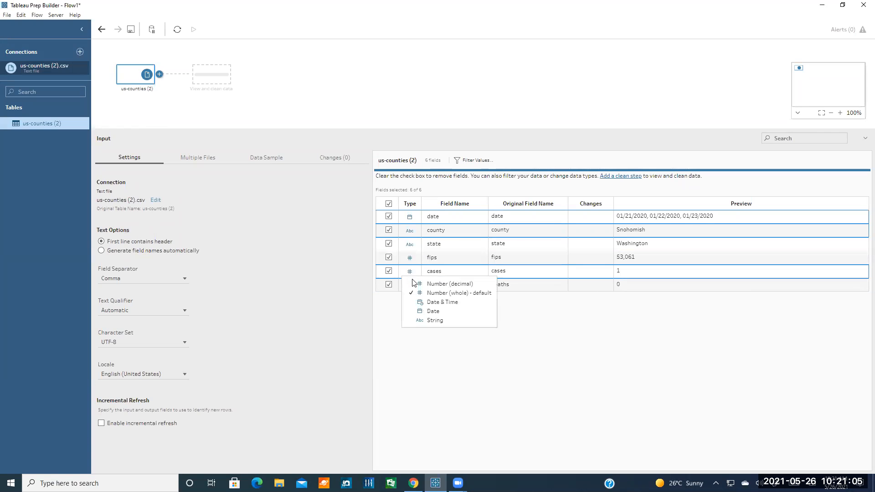
left_click(418, 329)
left_click(410, 285)
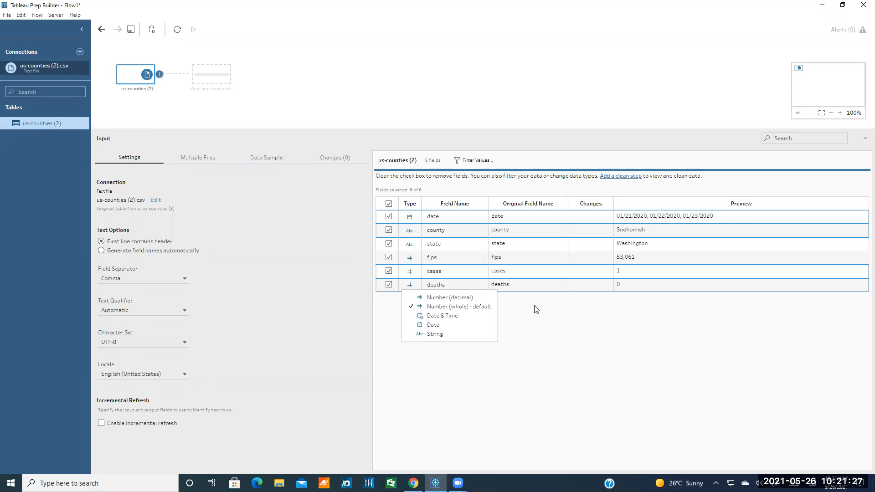
left_click(536, 345)
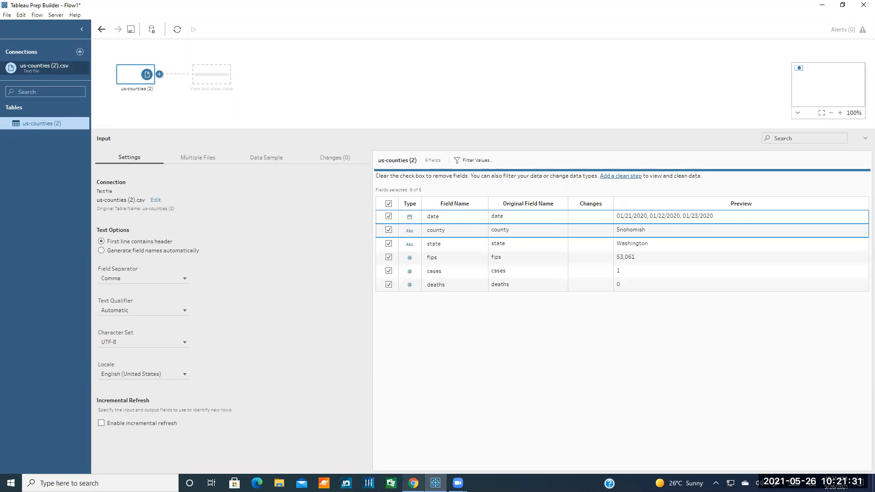
Switch to the workshop page in Chrome and read its sections on input settings, data sampling and filtering the dataset
key("alt+Tab")
scroll(419, 375, "down", 10)
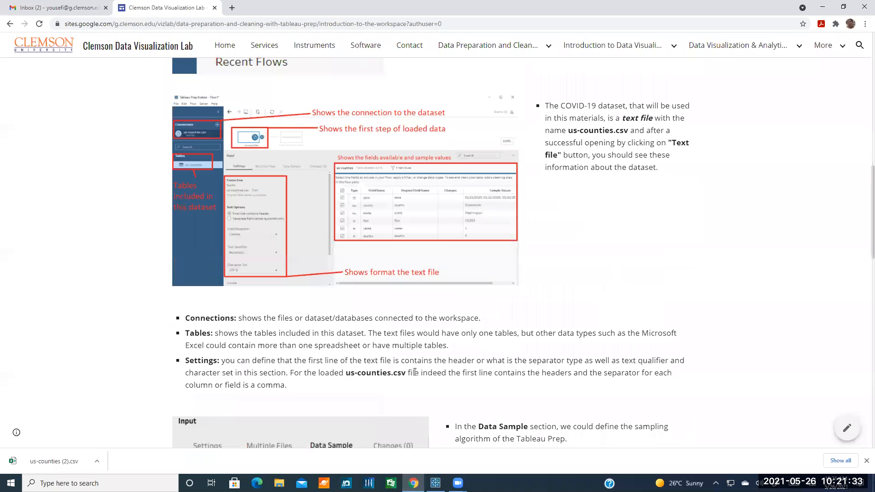
scroll(432, 364, "down", 5)
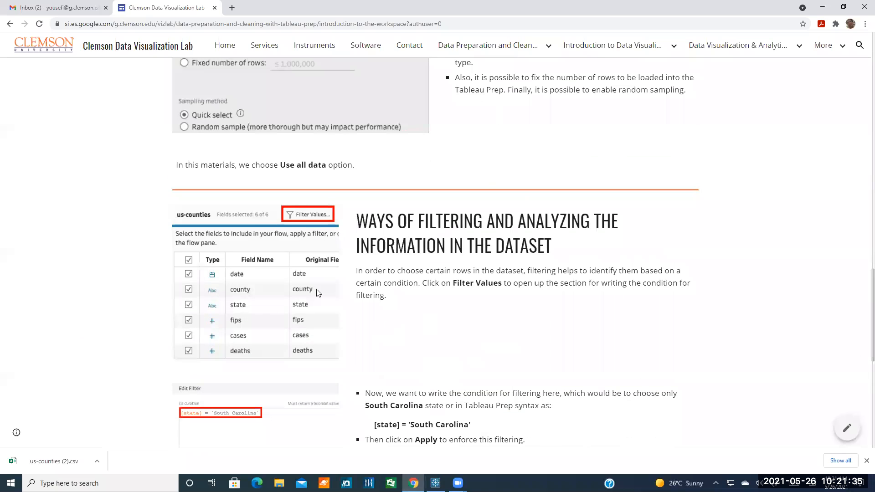
scroll(366, 167, "up", 3)
scroll(365, 246, "up", 2)
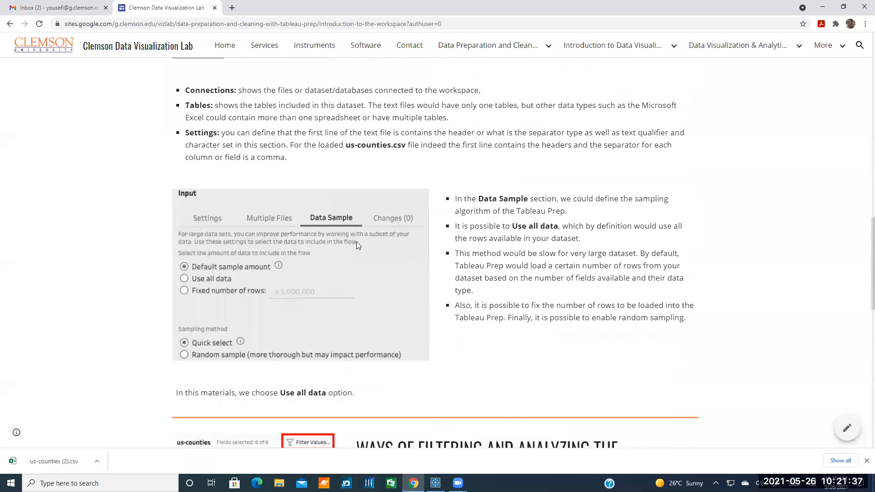
scroll(338, 260, "up", 3)
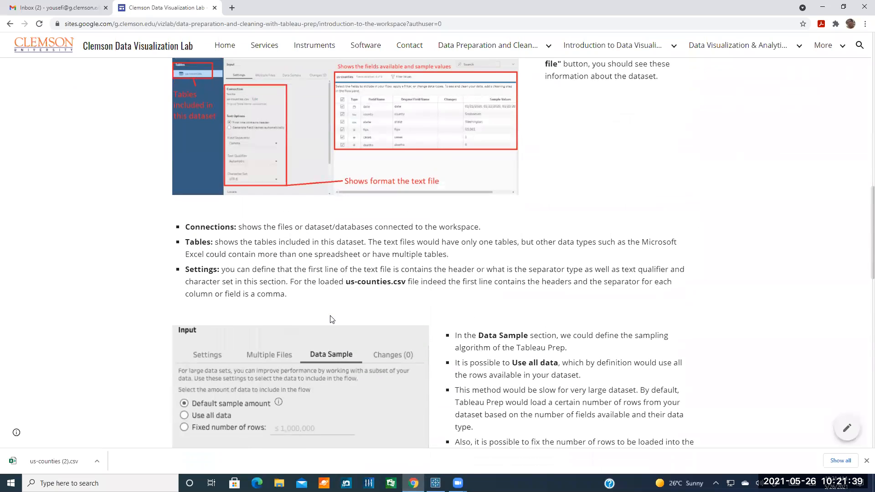
scroll(334, 326, "down", 2)
scroll(335, 317, "up", 2)
scroll(295, 300, "down", 2)
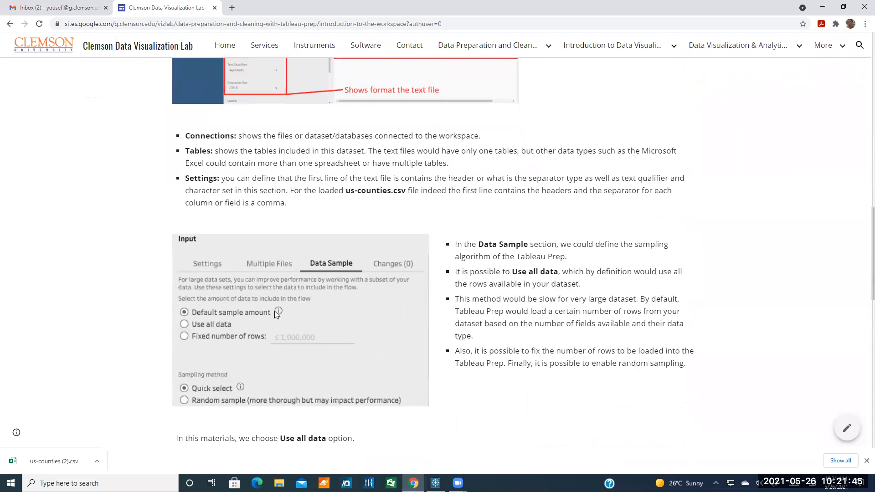
scroll(294, 334, "down", 1)
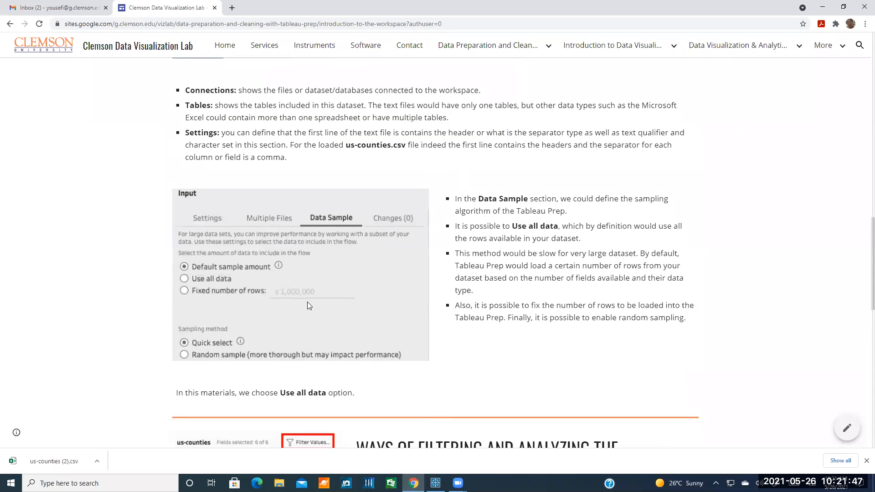
scroll(322, 325, "down", 4)
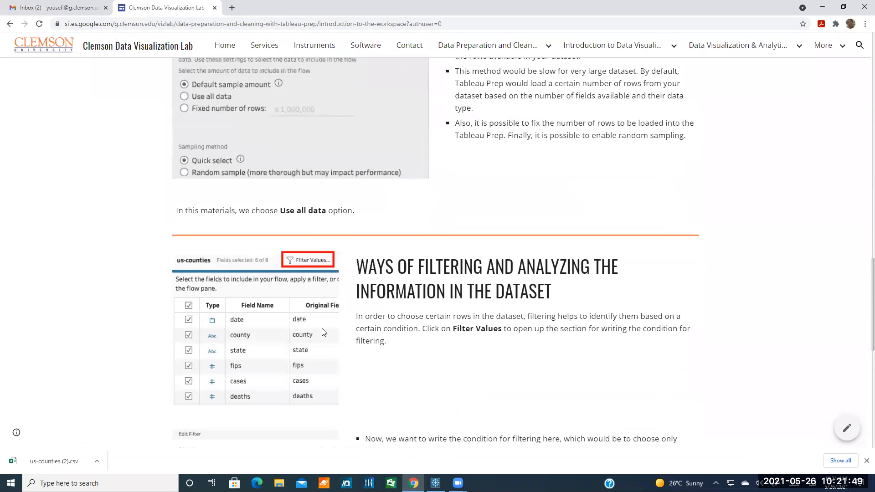
scroll(323, 332, "down", 2)
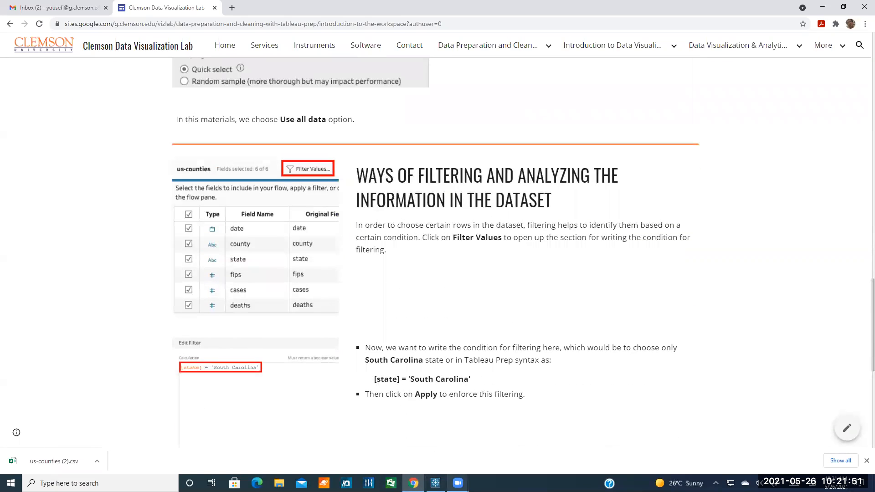
Switch to Tableau Prep Builder, view the filter calculation dialog for us-counties (2), and close it without adding a filter
left_click(435, 483)
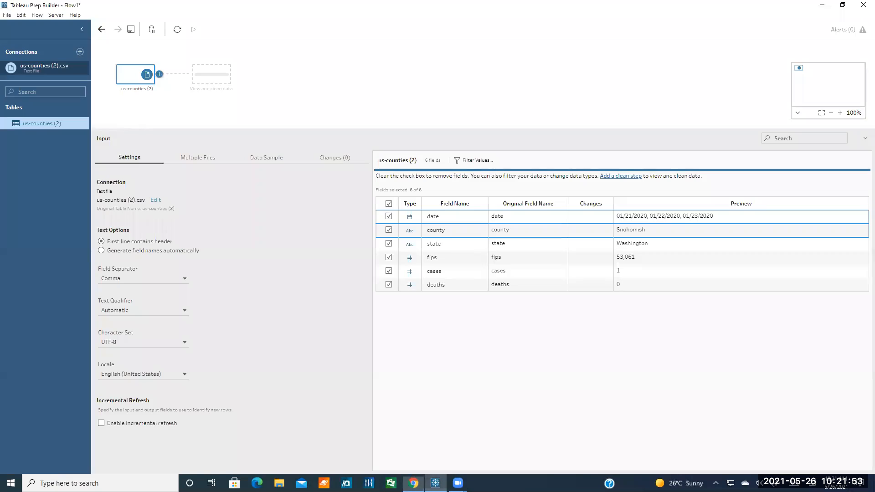
left_click(468, 161)
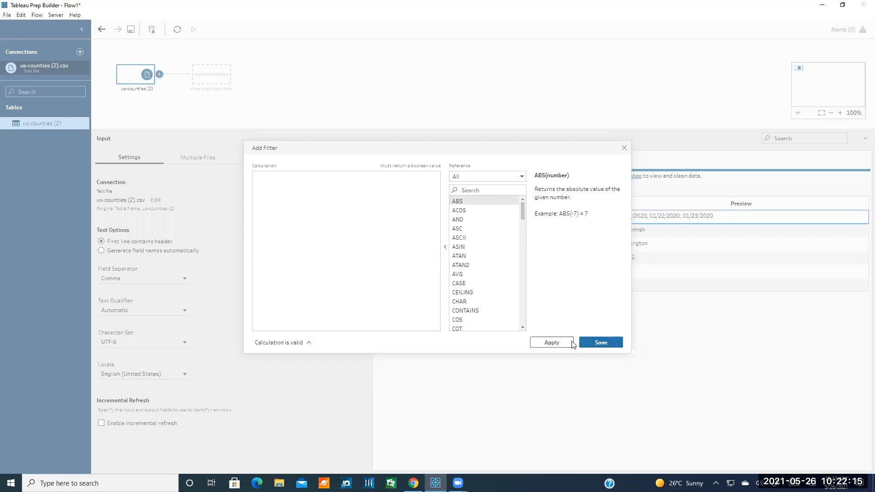
left_click(625, 149)
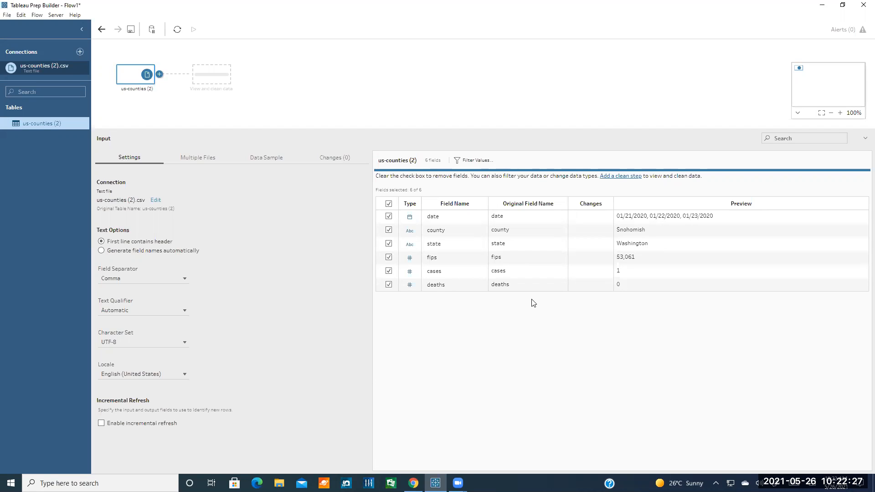
Start a value filter on us-counties (2) with the condition [state] == "South Carolina"
left_click(481, 160)
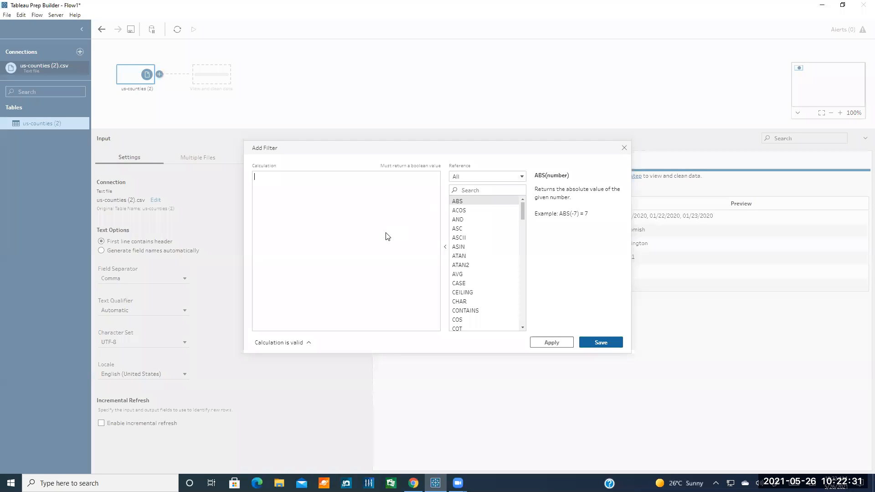
type("[")
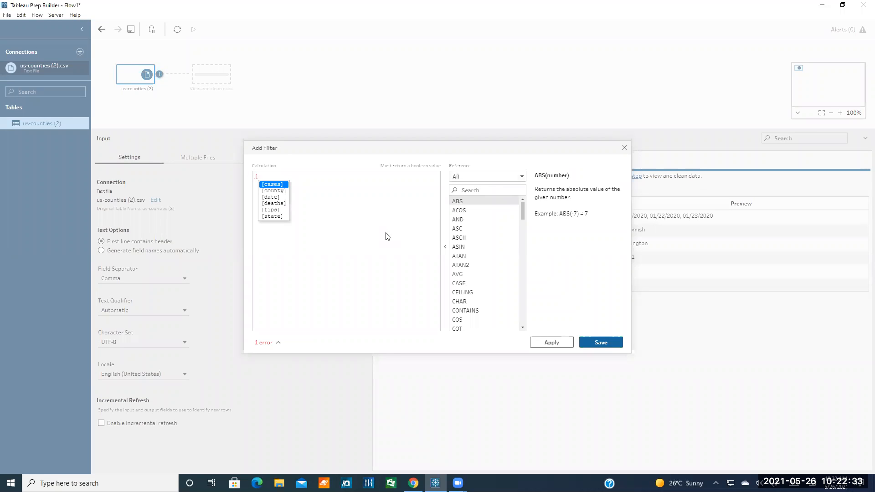
key("BackSpace")
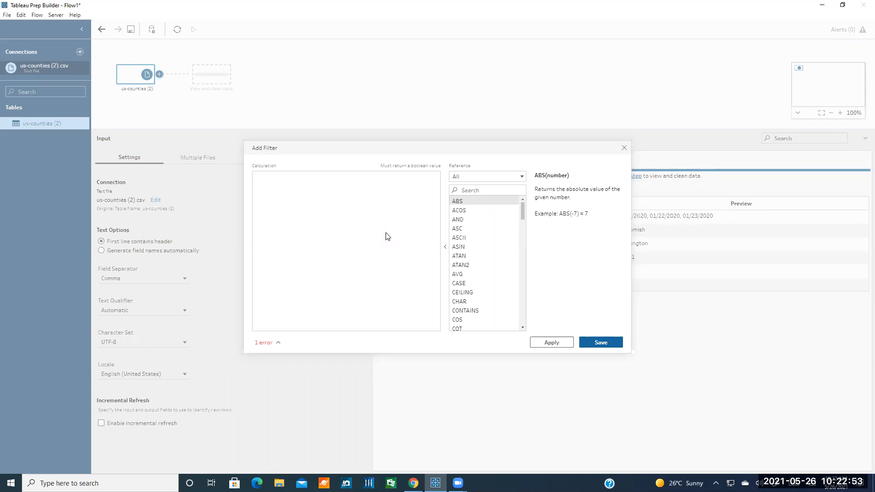
type("[st")
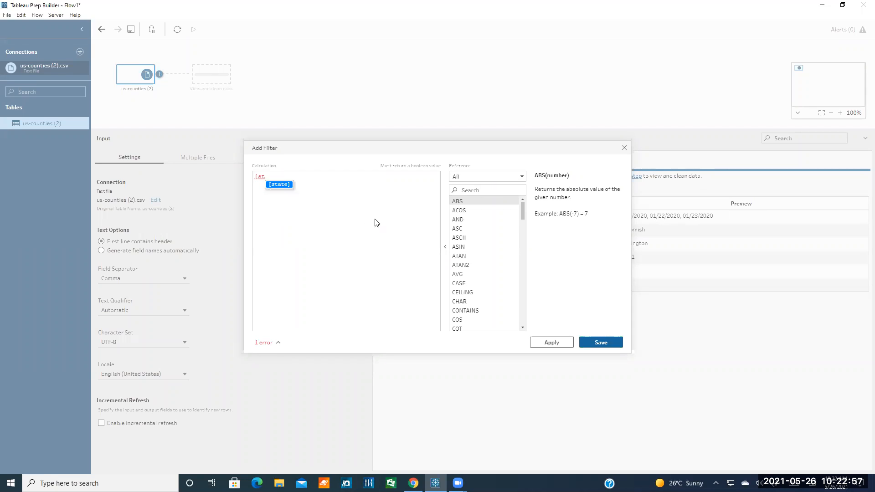
left_click(279, 184)
type("=")
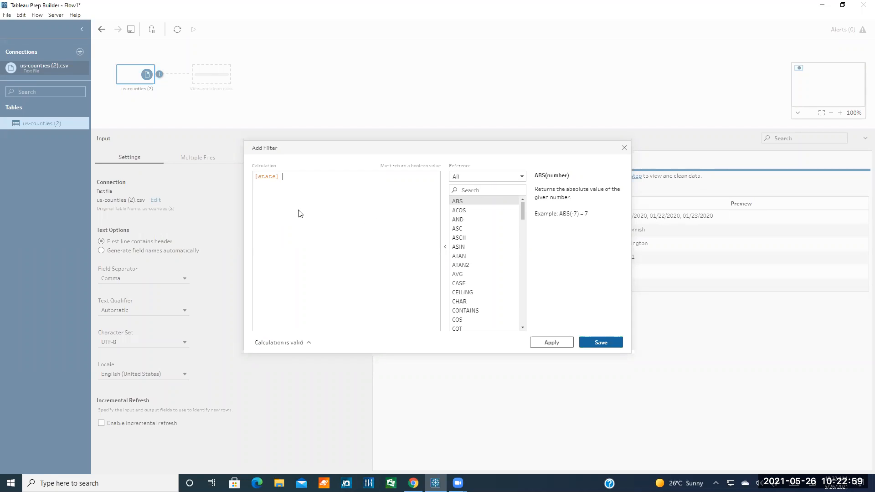
type("=")
type(" \"\"")
type("South Caro")
type("lina")
left_click_drag(257, 177, 278, 179)
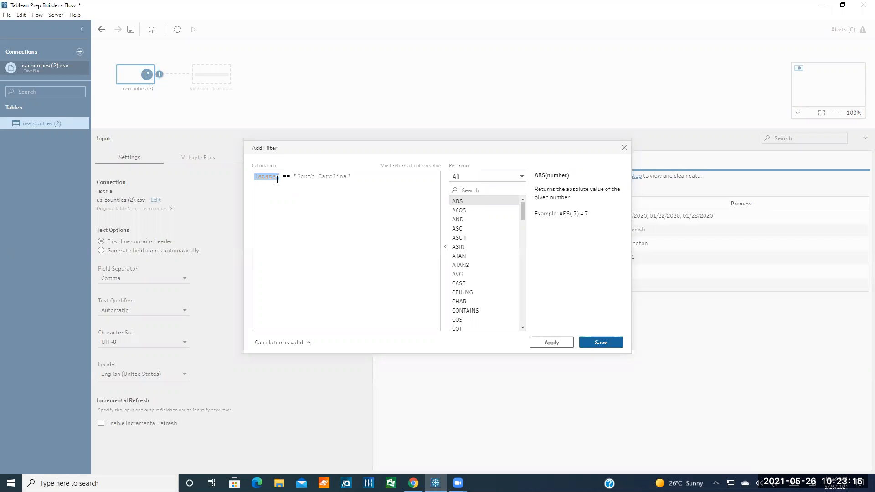
left_click(292, 177)
left_click_drag(293, 177, 346, 177)
left_click(358, 179)
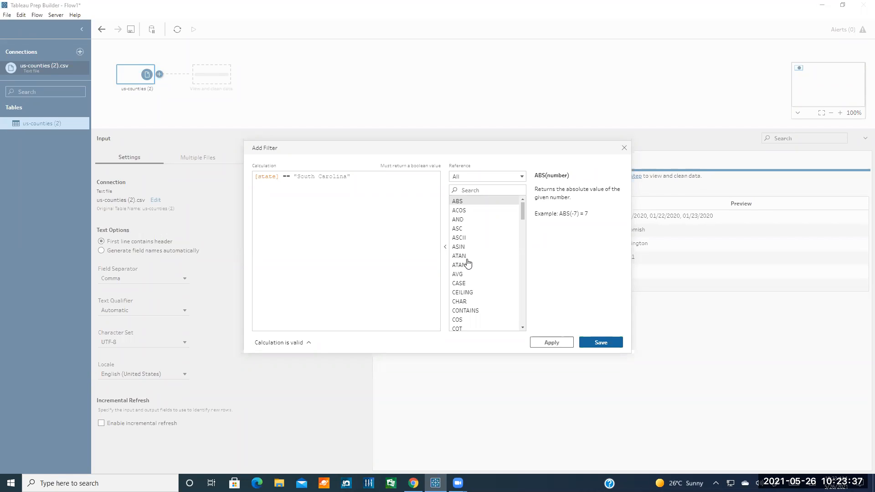
Change the operator in the filter condition to a single equals sign and check the calculation's validity
left_click(290, 176)
key("BackSpace")
left_click(297, 275)
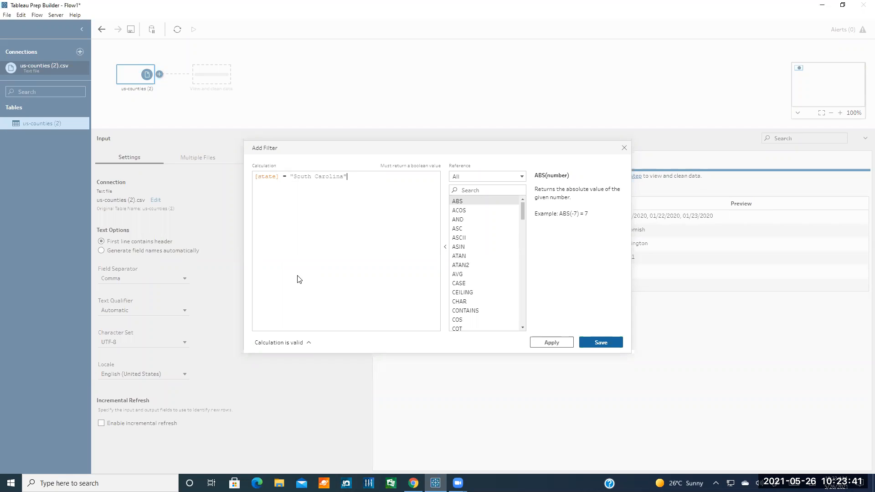
left_click(296, 345)
Switch to Chrome to review the workshop's filter condition syntax, and return to the filter dialog in Tableau Prep Builder
left_click(413, 483)
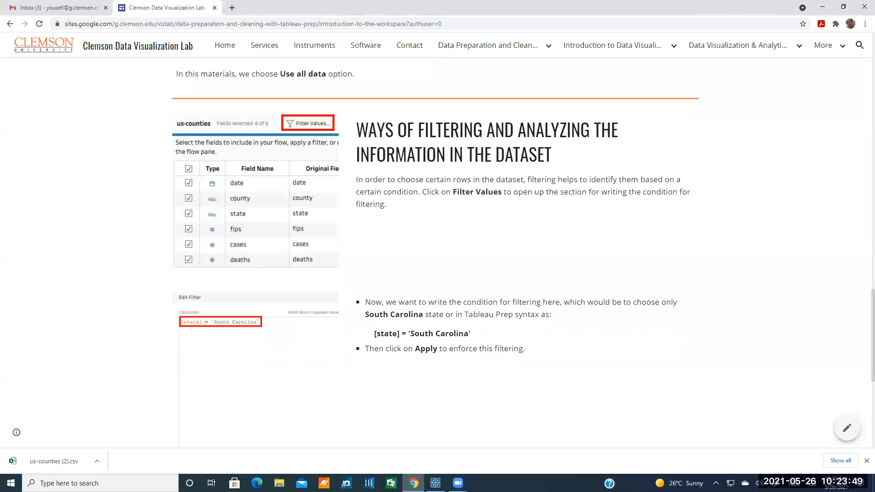
mouse_move(435, 484)
left_click(438, 464)
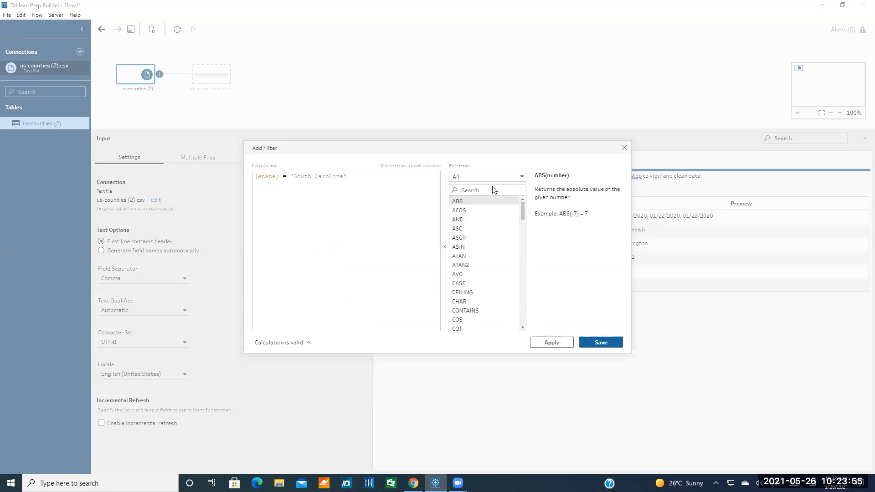
Remove the equals sign from the filter condition and display the calculation's error details
left_click(283, 176)
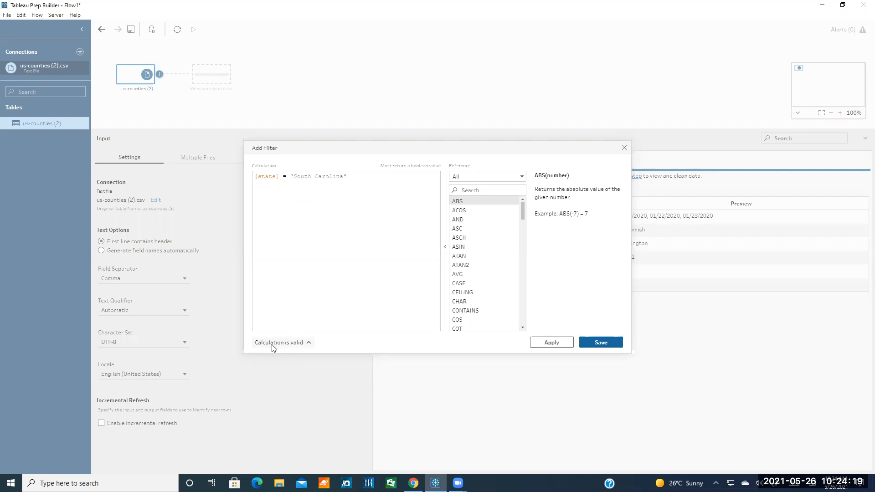
key("Delete")
key("Delete")
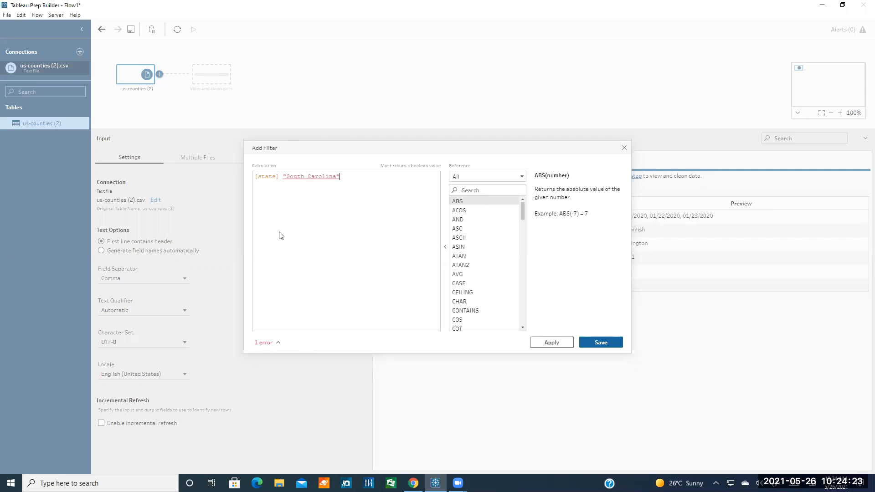
left_click(272, 342)
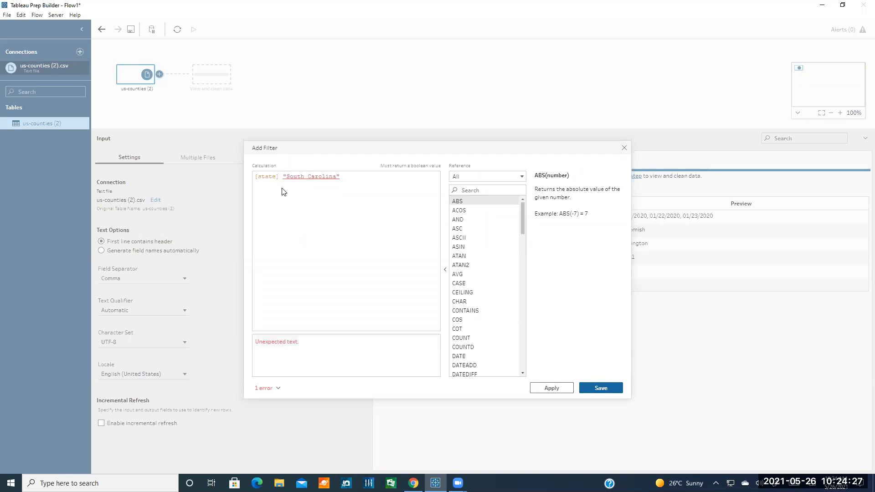
Rewrite the condition as [state] = "South Carolina" and save the filter on us-counties (2)
left_click_drag(345, 177, 279, 177)
key("ctrl+c")
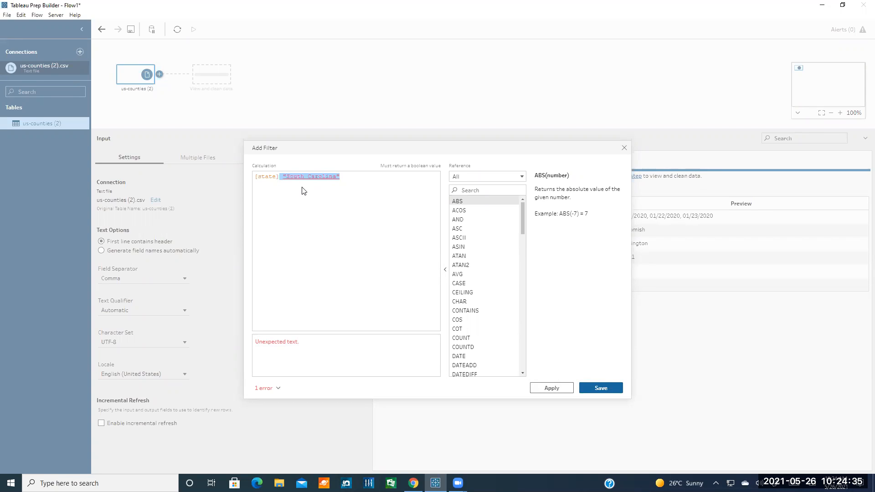
key("BackSpace")
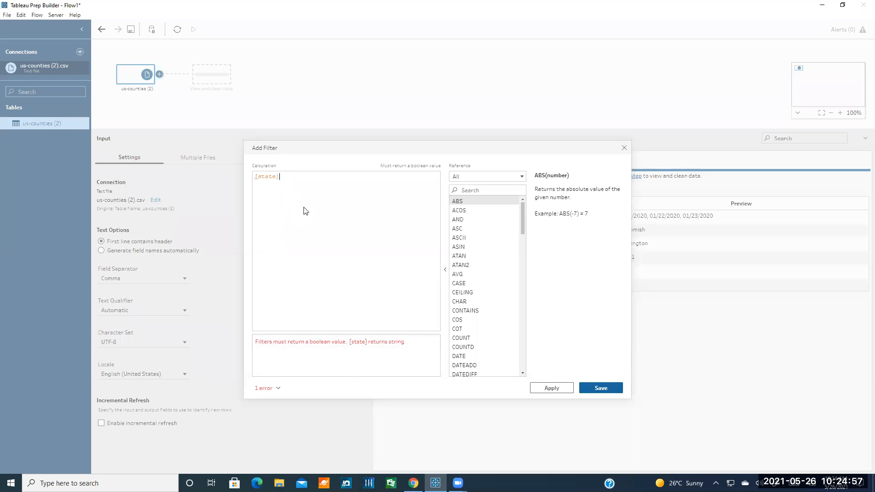
type("= \"")
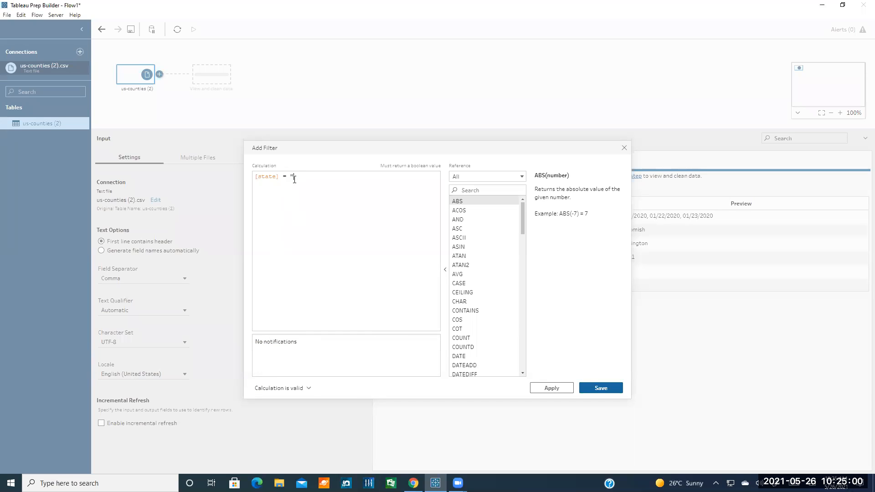
key("ctrl+v")
left_click(294, 176)
key("BackSpace")
left_click(602, 388)
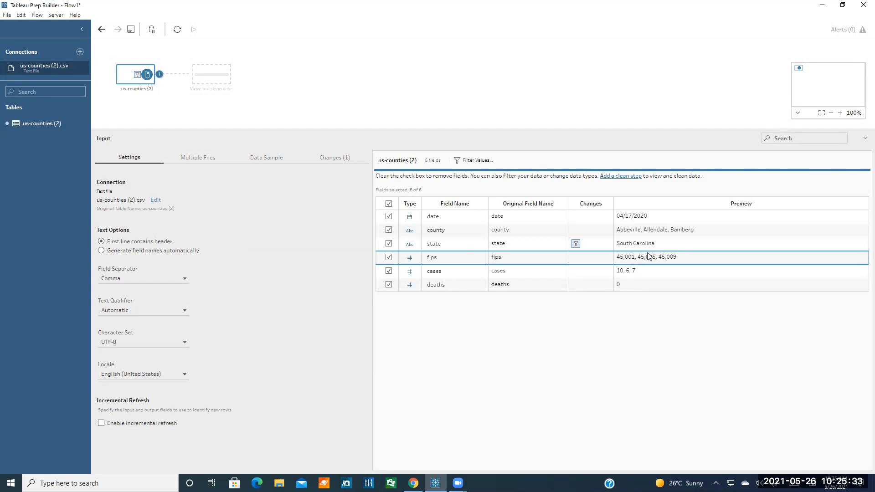
Review the state filter's calculation from the list of changes, close it unedited, and remove the filter from us-counties (2)
left_click(335, 158)
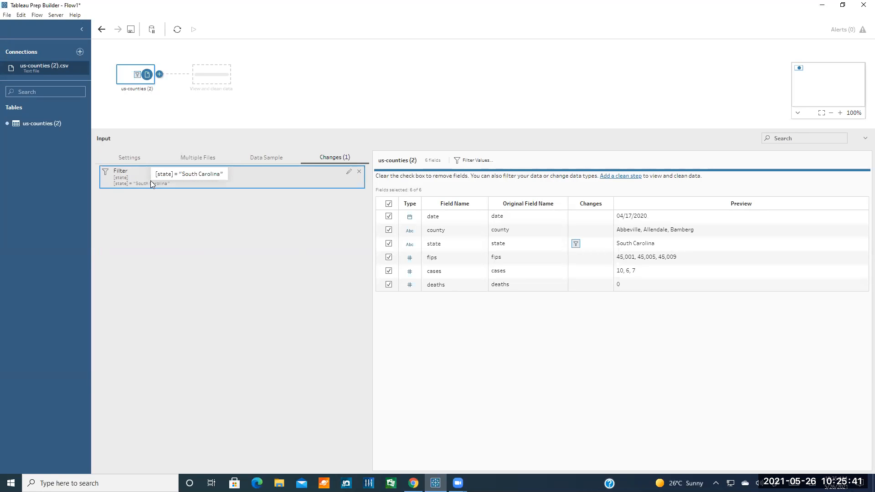
left_click(348, 172)
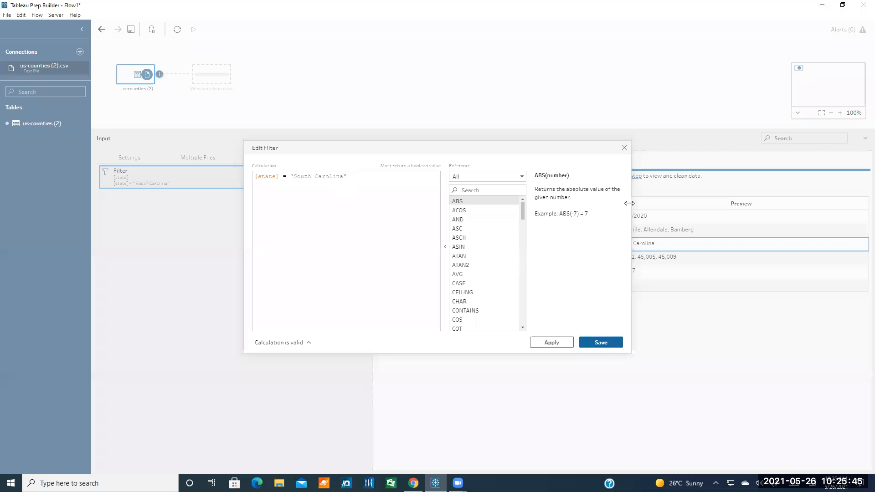
left_click(623, 148)
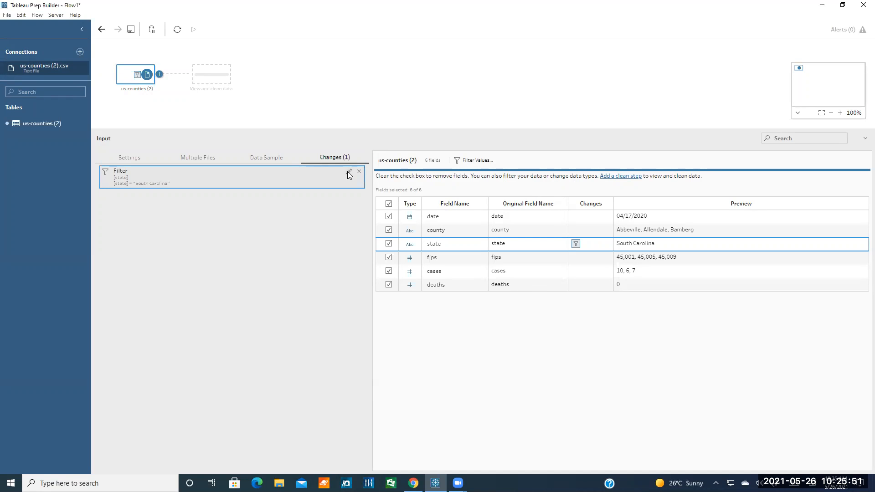
left_click(349, 172)
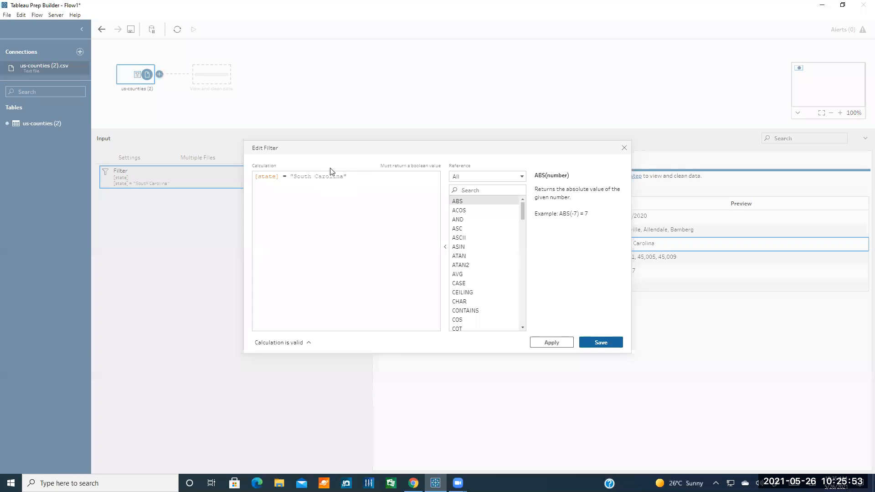
left_click_drag(344, 177, 294, 177)
left_click(321, 176)
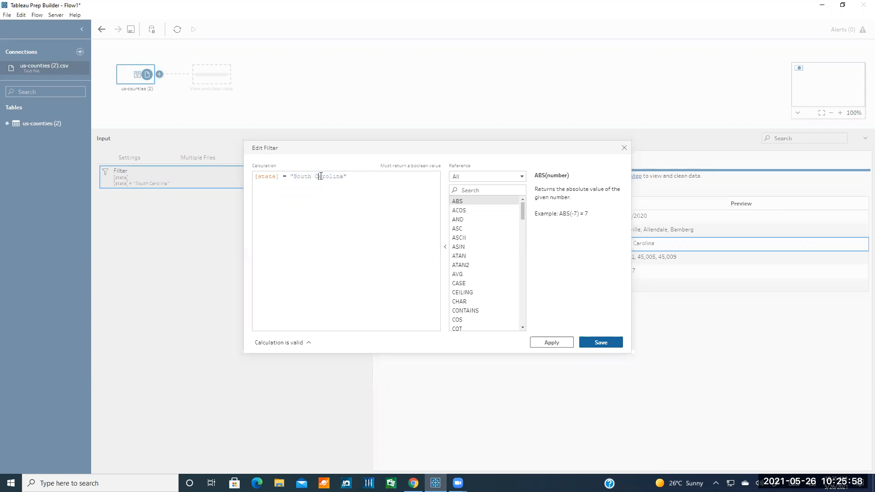
left_click(624, 148)
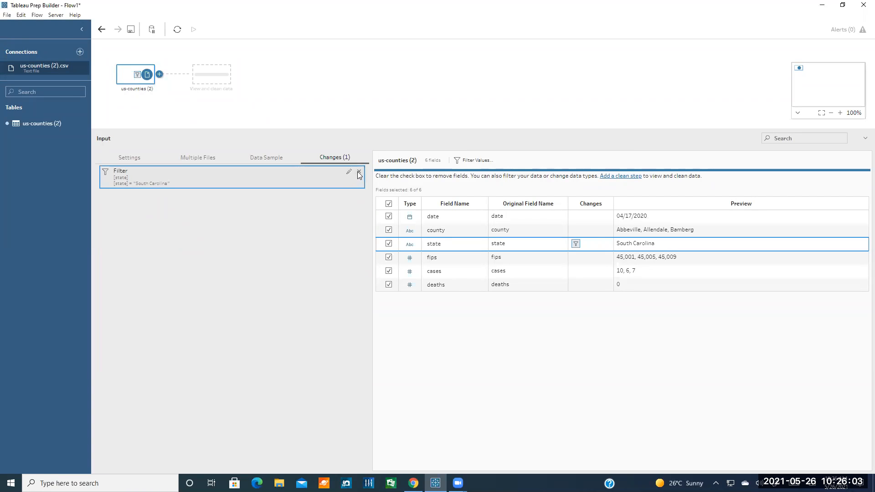
left_click(358, 175)
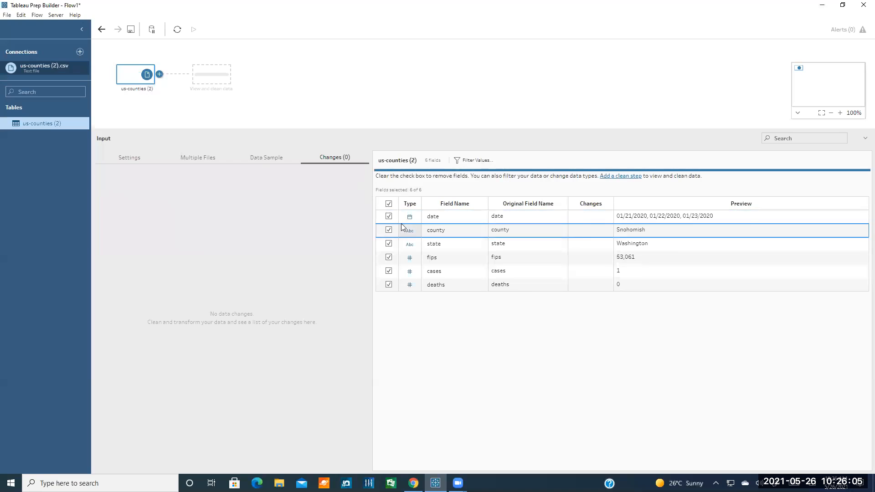
Add a value filter to us-counties (2) with the condition [state] = "South Carolina", save it, and return to the input settings
left_click(464, 161)
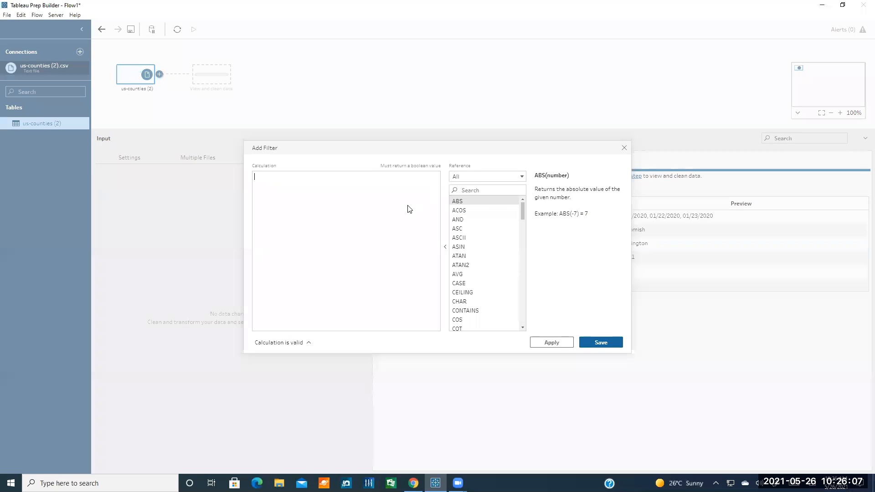
type("[sta")
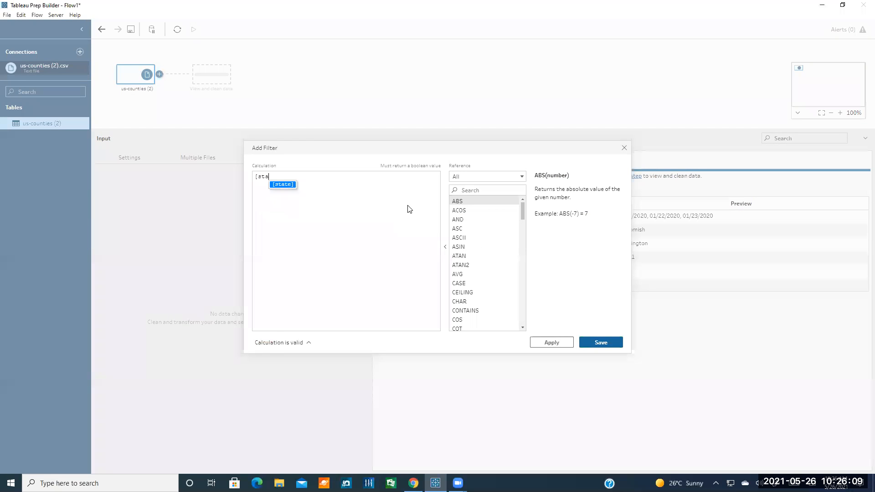
type("te] =  \"South Carolina\"")
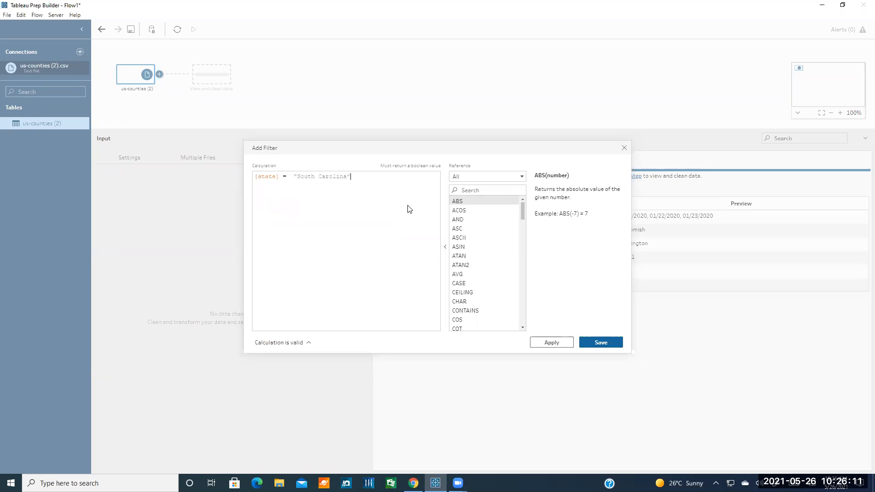
key("BackSpace")
left_click(604, 339)
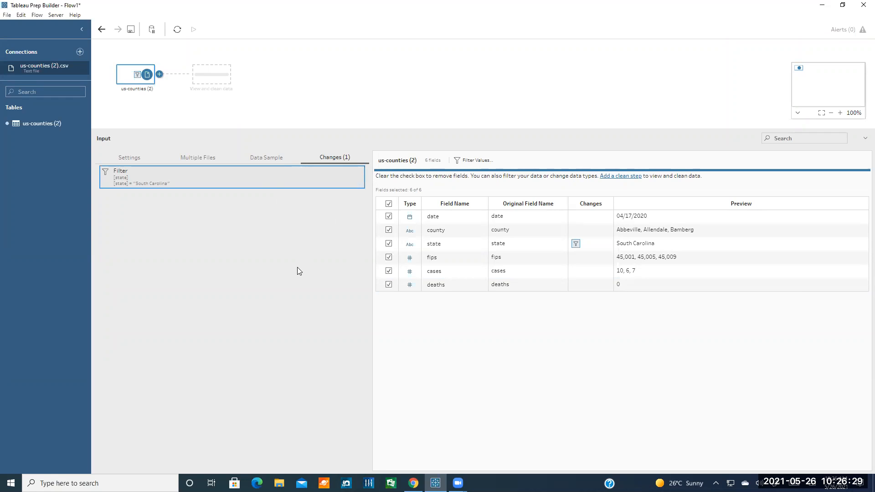
left_click(130, 158)
Switch to the workshop page in Chrome and read the rest of the filtering section through the packaged flow link
left_click(413, 483)
scroll(391, 330, "down", 5)
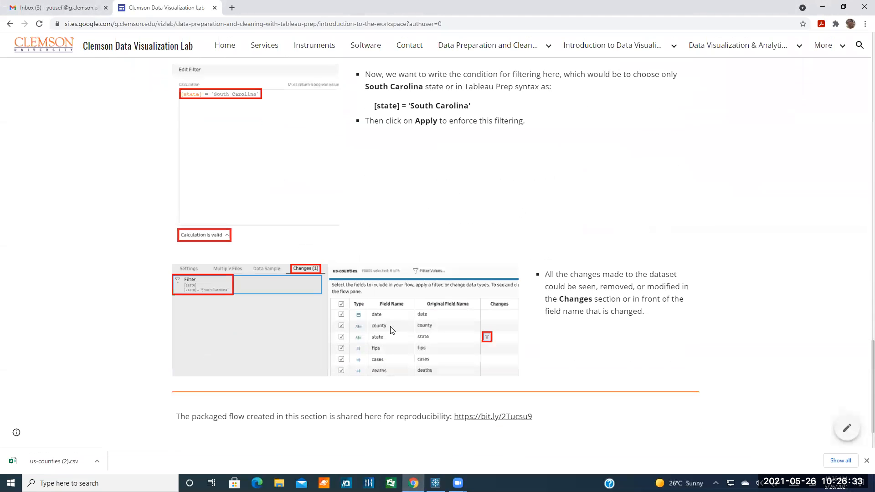
scroll(495, 275, "up", 1)
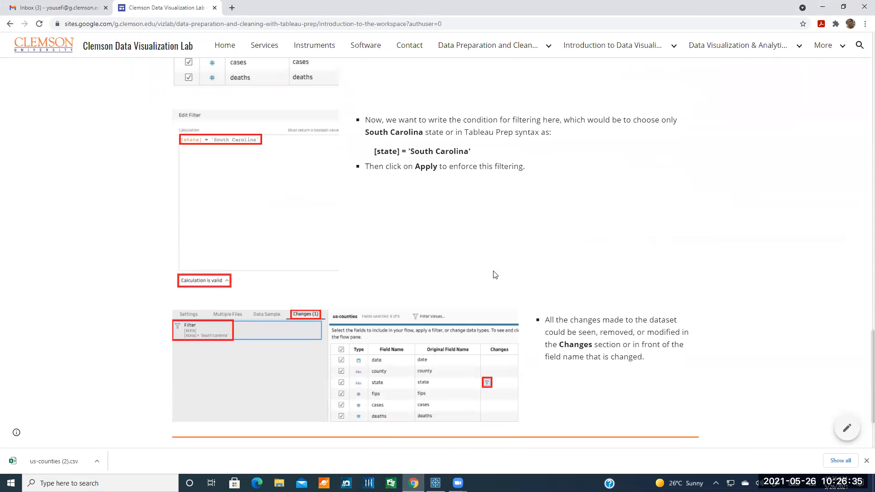
scroll(492, 301, "down", 2)
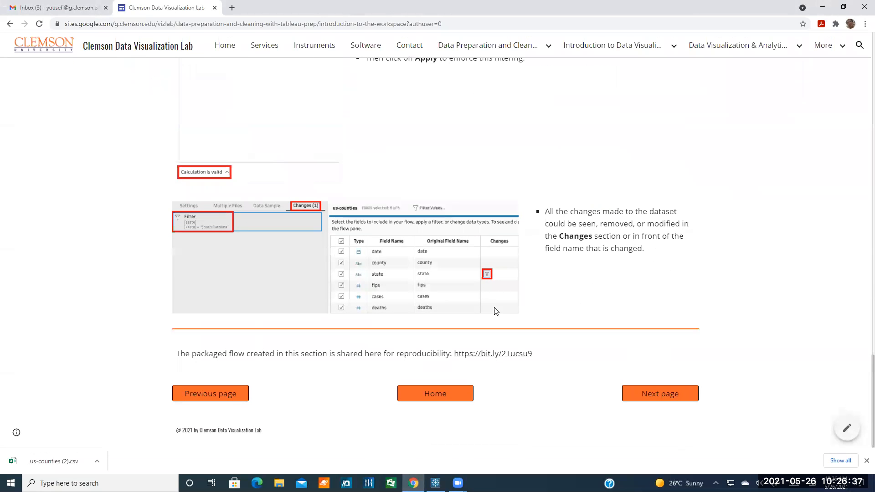
scroll(508, 310, "up", 3)
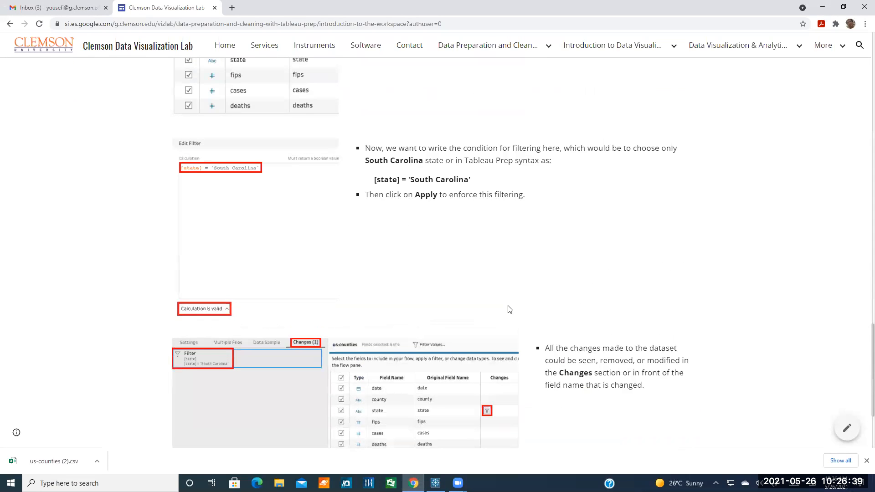
scroll(510, 309, "down", 3)
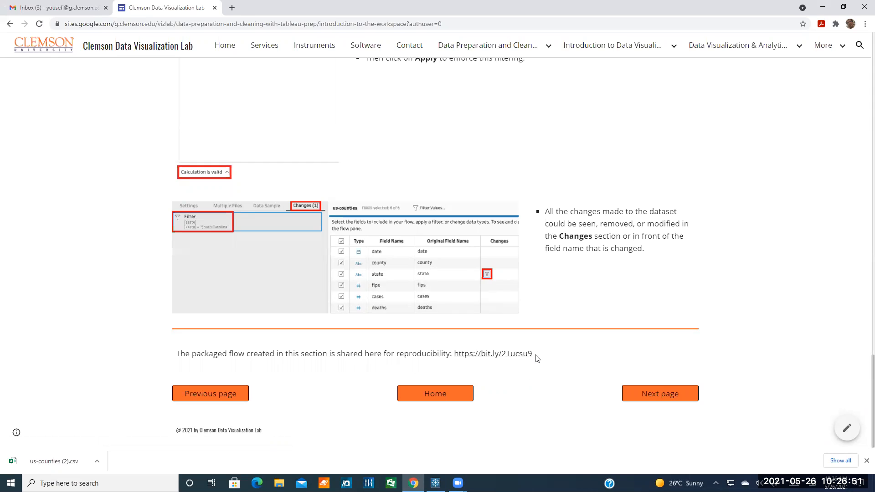
left_click_drag(533, 354, 454, 354)
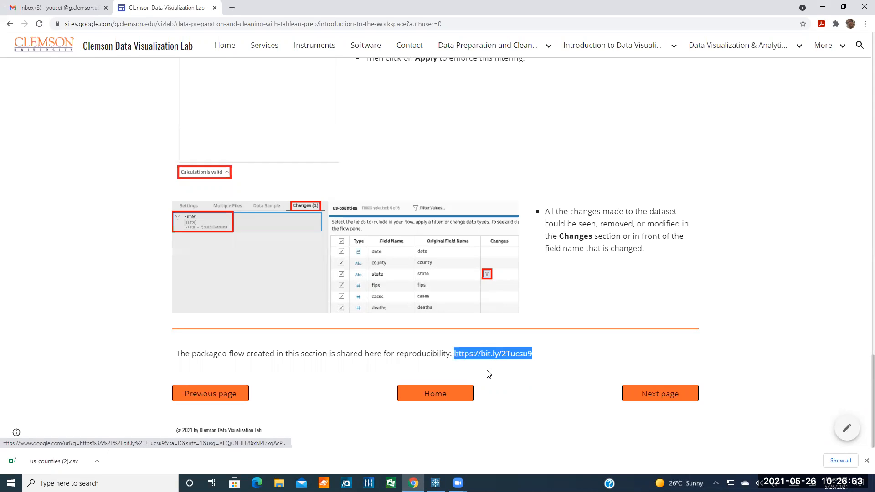
left_click(528, 384)
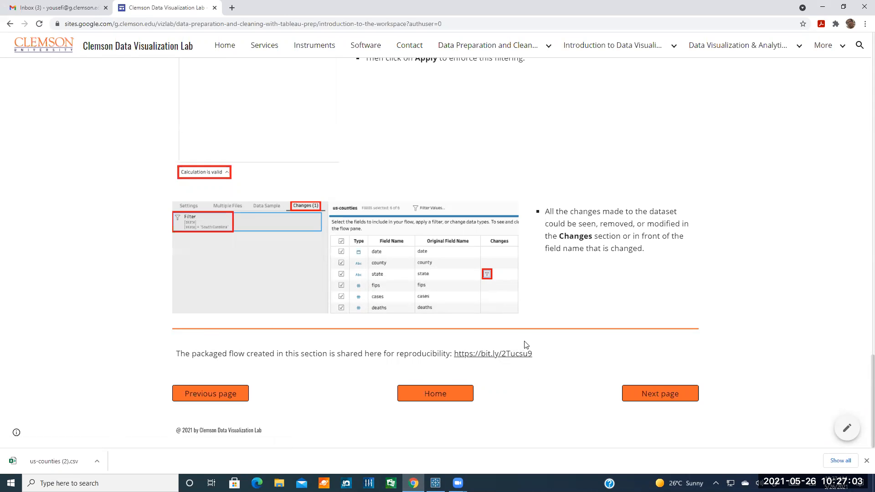
Dismiss the downloads bar in Chrome and switch back to the us-counties (2) input in Tableau Prep Builder
key("alt+Tab")
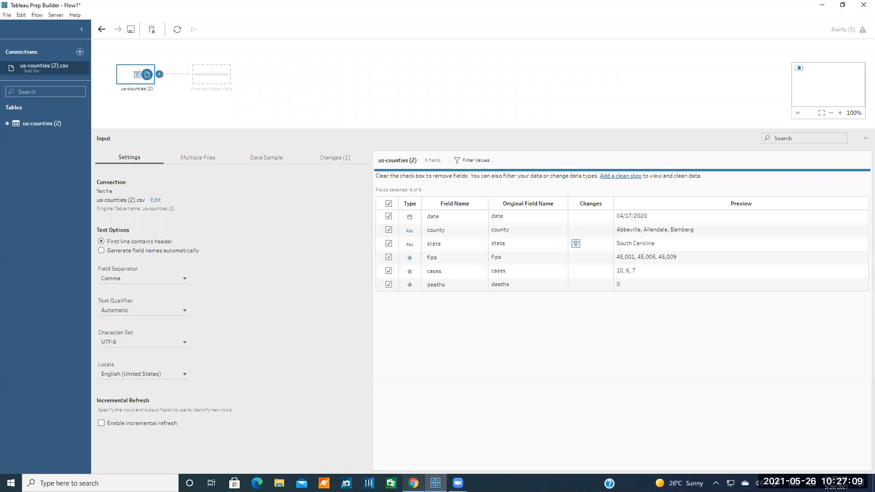
left_click(413, 483)
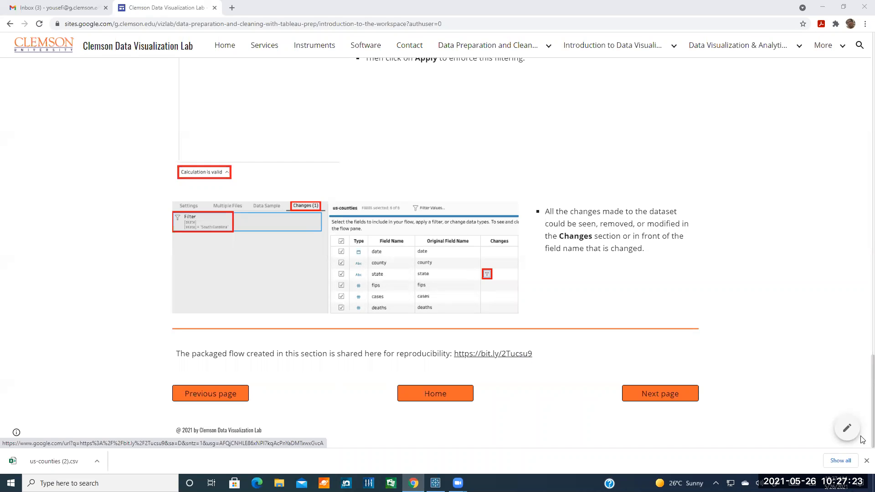
left_click(866, 461)
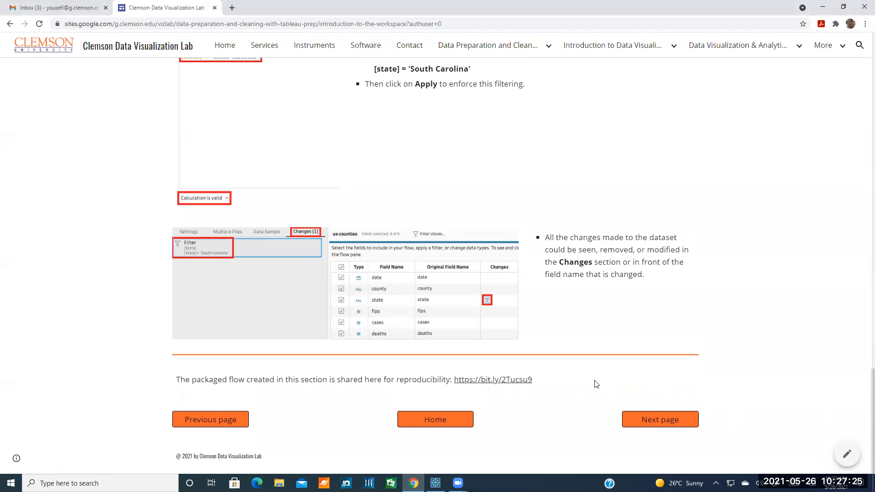
mouse_move(435, 484)
left_click(438, 374)
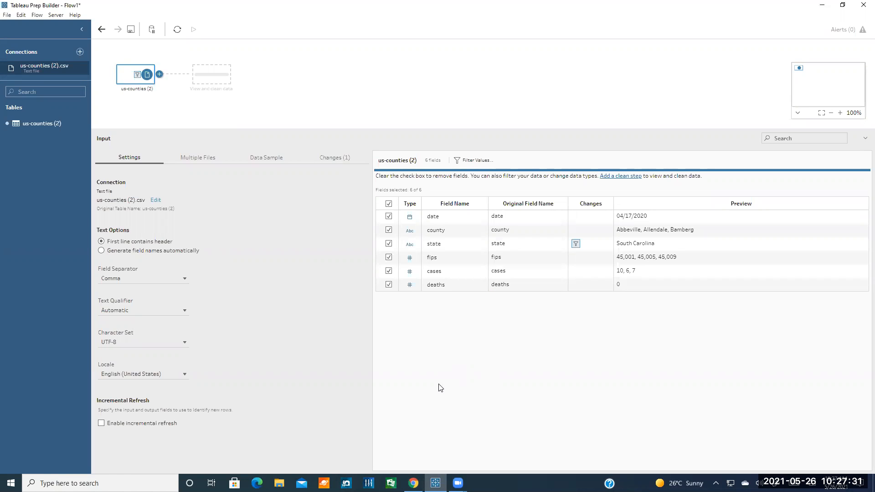
Open the next workshop page in Chrome, on using Tableau Prep to clean the dataset, and switch back to Tableau Prep Builder
mouse_move(413, 482)
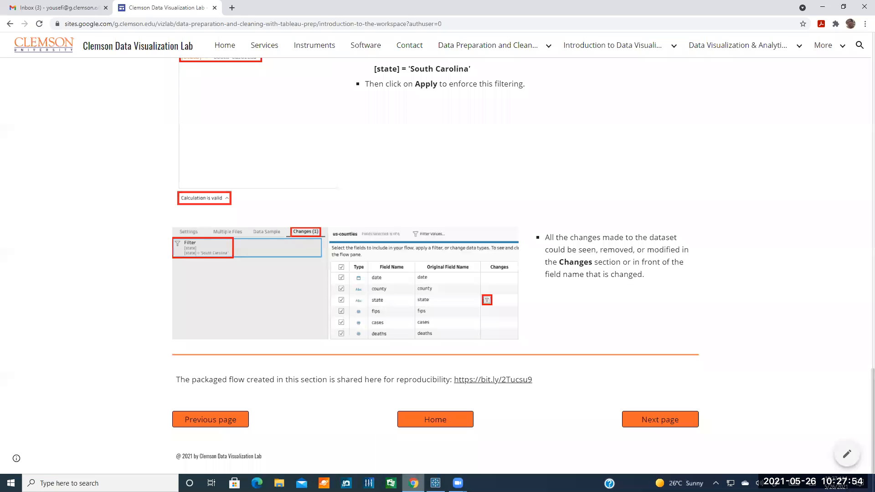
left_click(414, 440)
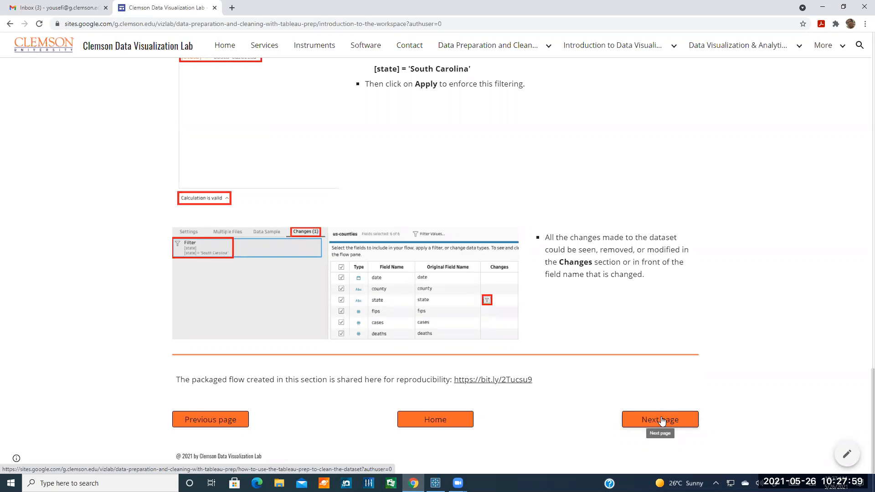
left_click(667, 423)
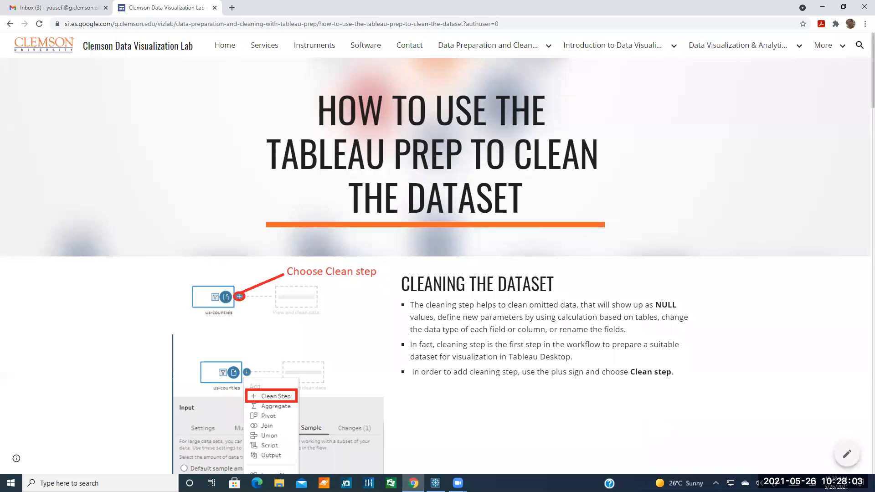
left_click(435, 483)
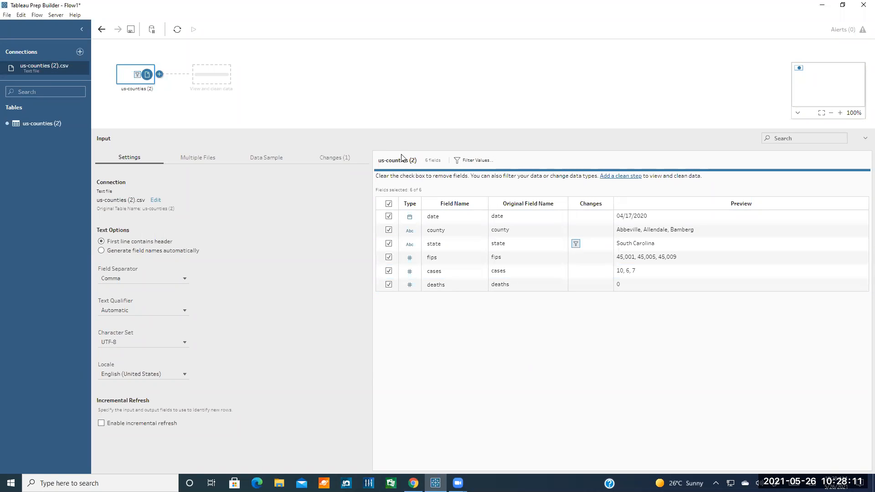
Open the existing state filter of us-counties (2) for editing and enclose the South Carolina condition in parentheses
left_click(464, 158)
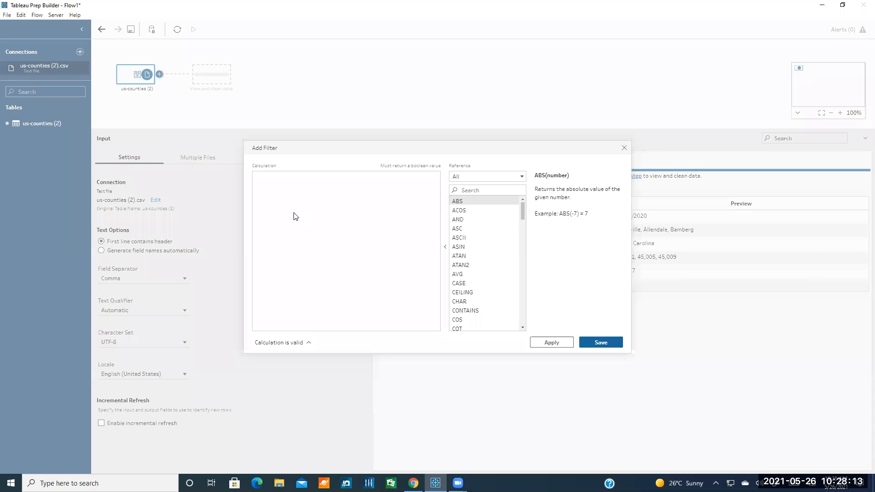
left_click(624, 148)
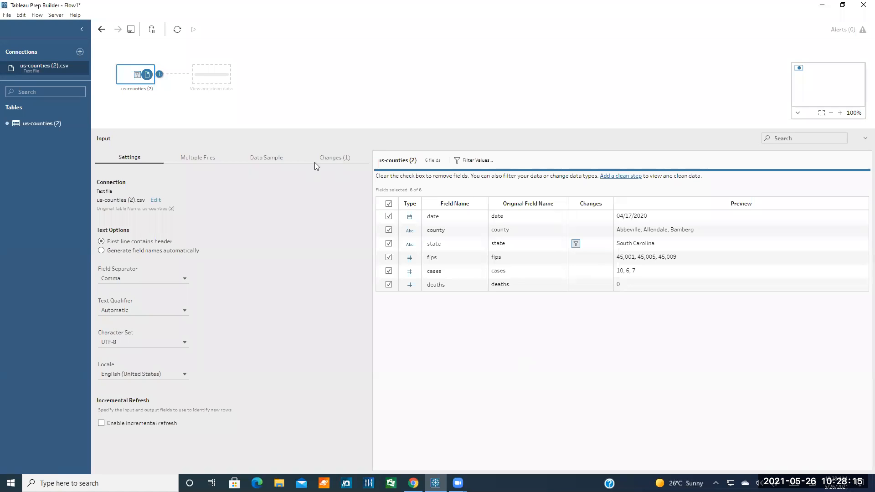
left_click(314, 162)
left_click(348, 174)
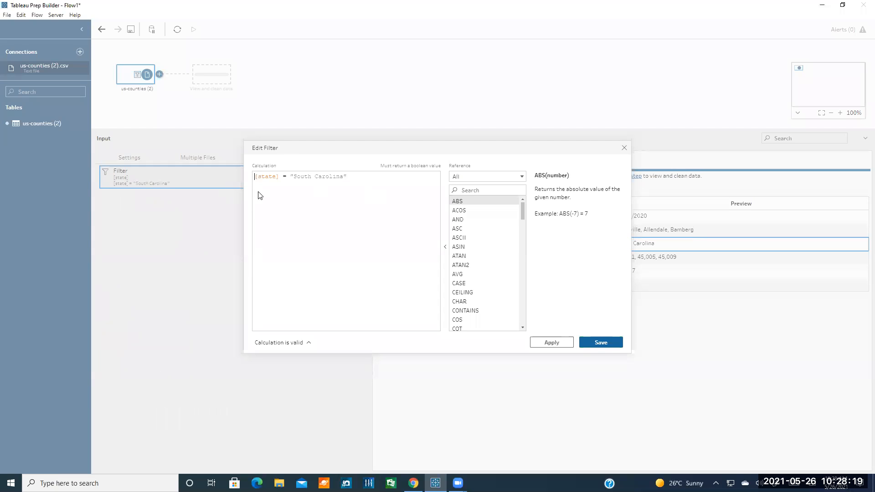
type("(")
key("End")
type(")")
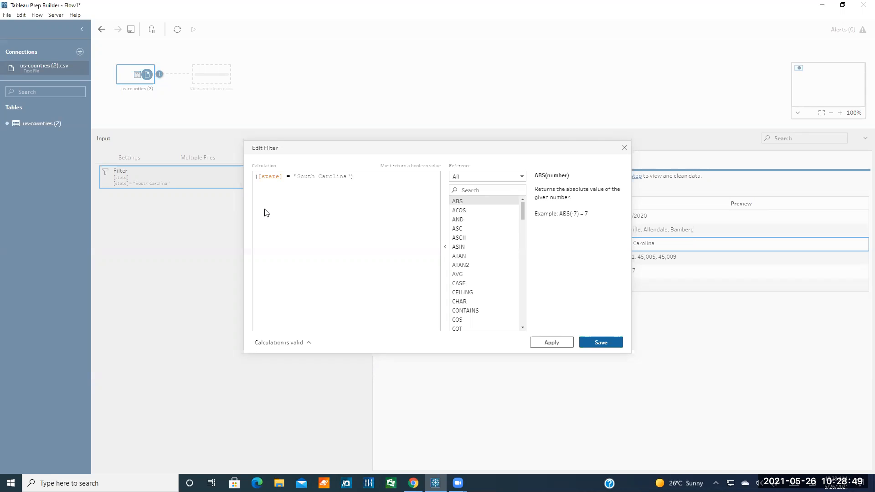
Extend the filter with or ([state] = "North Carolina") after the South Carolina condition and save it
type("or (")
left_click_drag(258, 178, 350, 178)
key("ctrl+c")
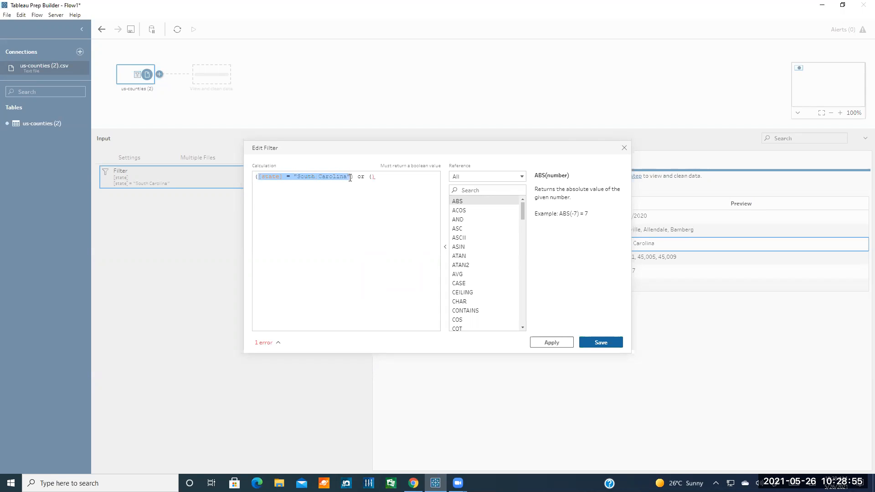
left_click(371, 176)
key("ctrl+v")
key("BackSpace")
key("BackSpace")
key("BackSpace")
key("BackSpace")
key("BackSpace")
key("BackSpace")
key("BackSpace")
key("BackSpace")
key("BackSpace")
key("BackSpace")
key("BackSpace")
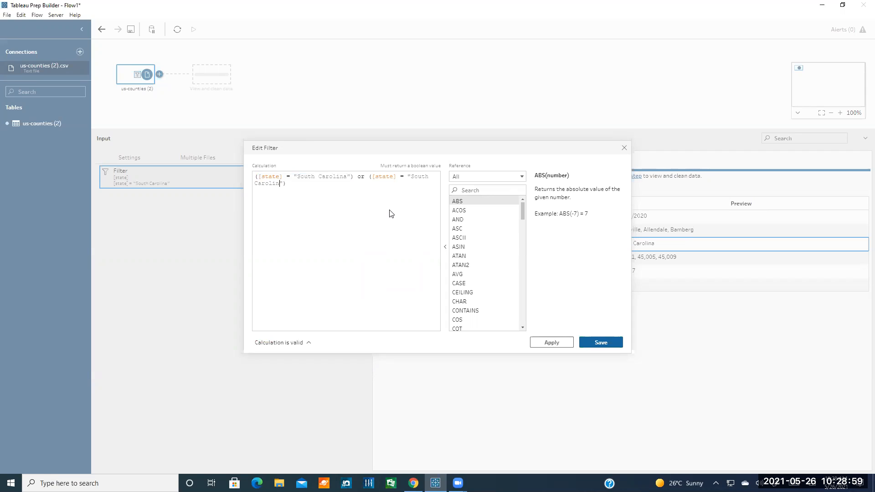
key("BackSpace")
key("BackSpace")
key("BackSpace")
type("Noe")
key("BackSpace")
type("rth Carolina")
double_click(361, 177)
left_click(361, 177)
left_click(601, 343)
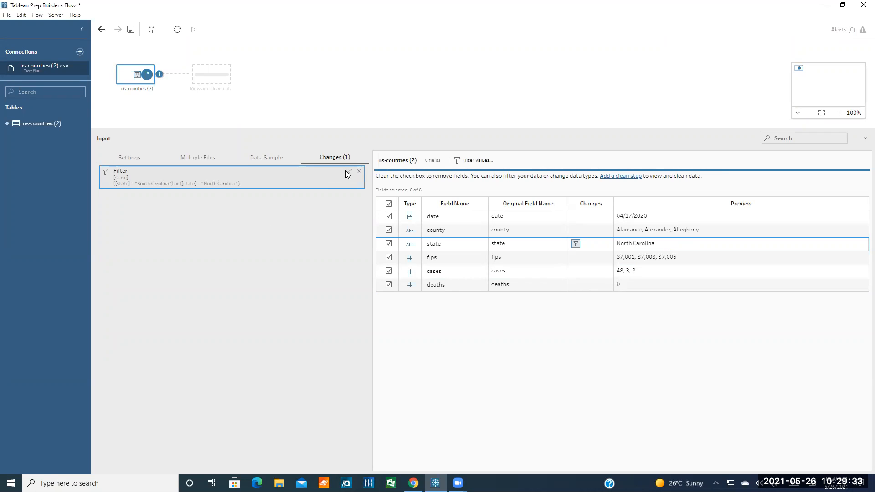
Set the operator joining the filter's two state conditions to and, and save the filter
left_click(350, 173)
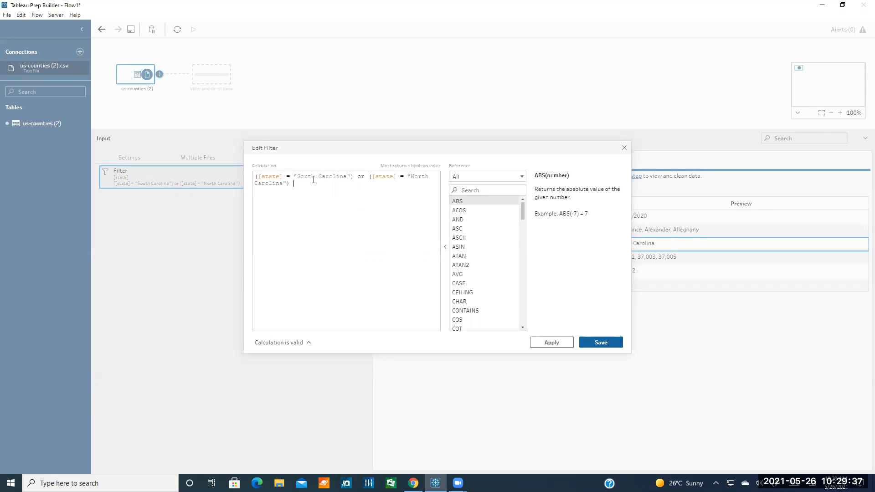
type("or")
key("BackSpace")
key("BackSpace")
key("BackSpace")
key("BackSpace")
double_click(360, 177)
type("and")
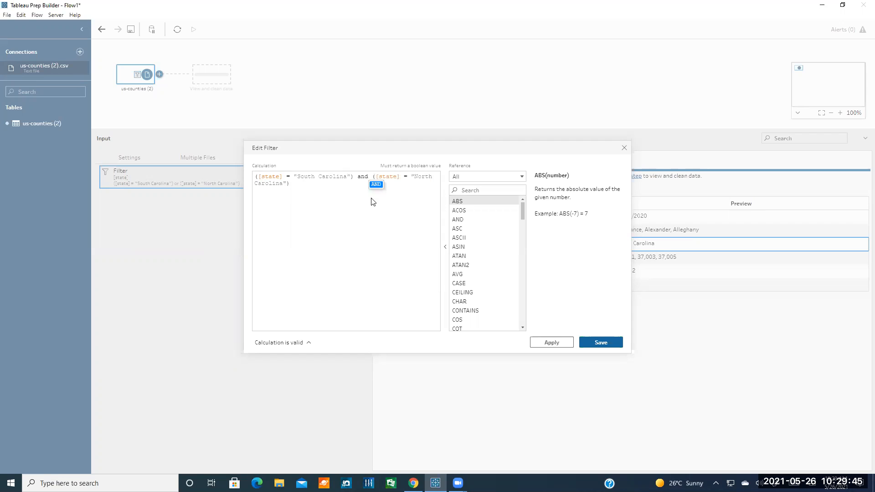
left_click(333, 177)
left_click(592, 341)
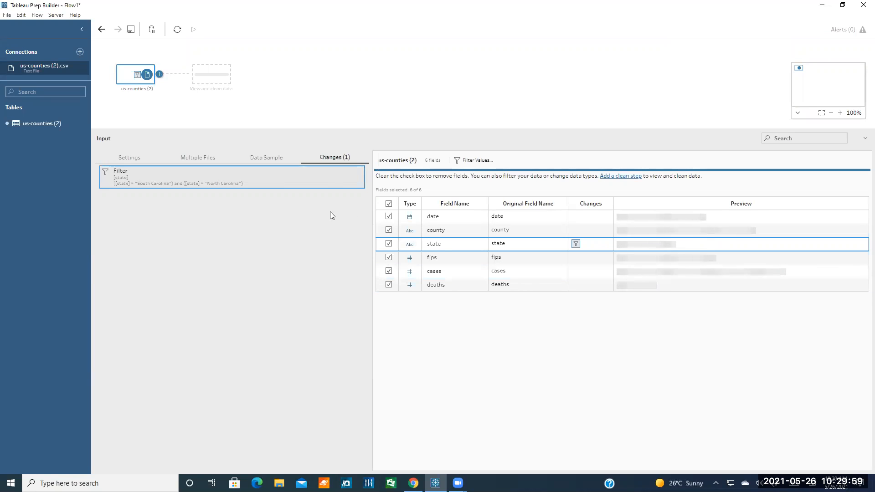
Change the filter's second condition to ([cases] > 10) and save the filter
left_click(347, 170)
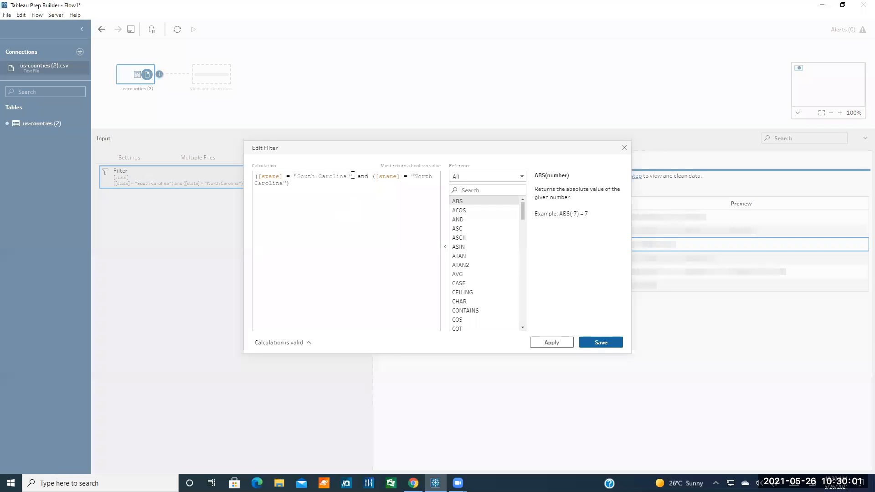
left_click_drag(401, 177, 375, 177)
key("BackSpace")
type("[cases]")
key("Right")
key("Right")
key("BackSpace")
type(">")
key("Right")
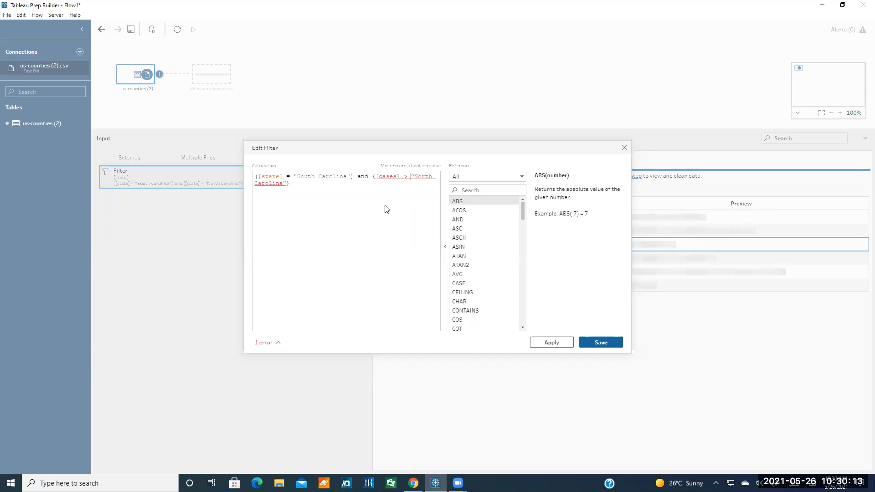
key("shift+Right")
key("shift+Right")
key("shift+Right")
key("shift+Right")
key("shift+Right")
key("shift+Right")
key("shift+Right")
key("shift+Right")
key("shift+Right")
key("shift+Right")
key("shift+Right")
key("shift+Right")
key("shift+Right")
key("shift+Right")
key("shift+Right")
key("shift+Right")
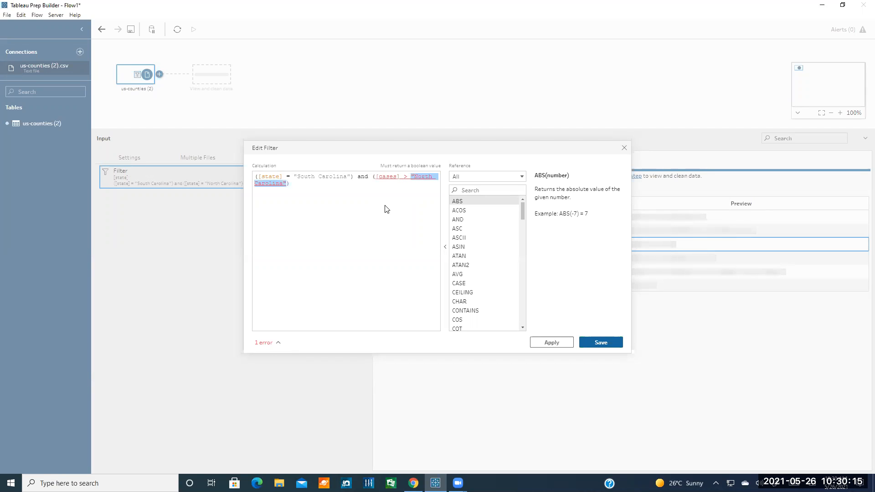
type("10")
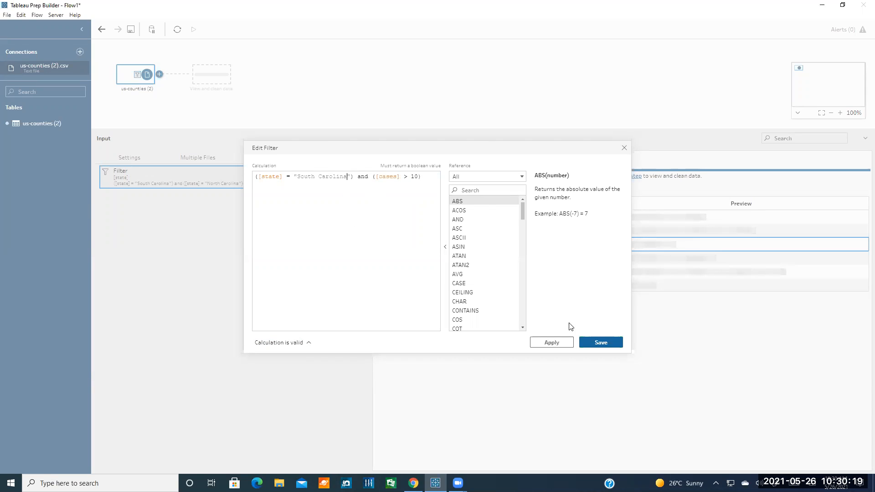
left_click(586, 343)
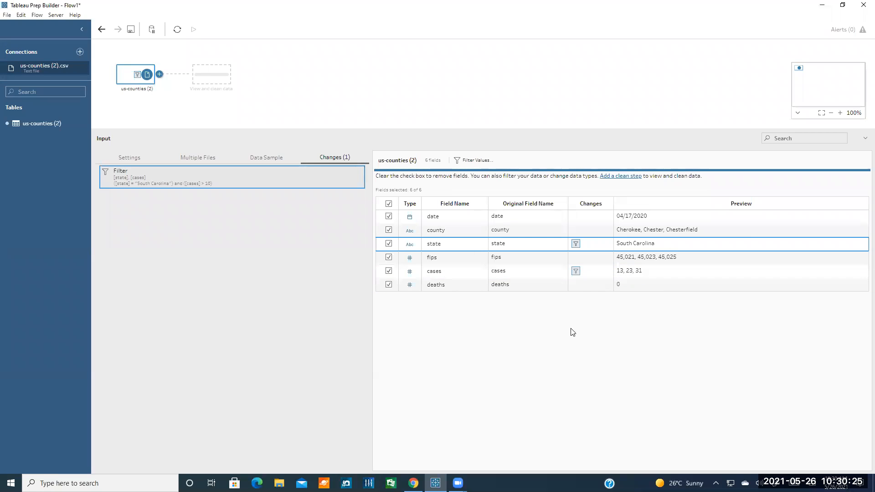
Reduce the filter to [state] = "South Carolina" without parentheses, save it, and return to the input settings
left_click(345, 172)
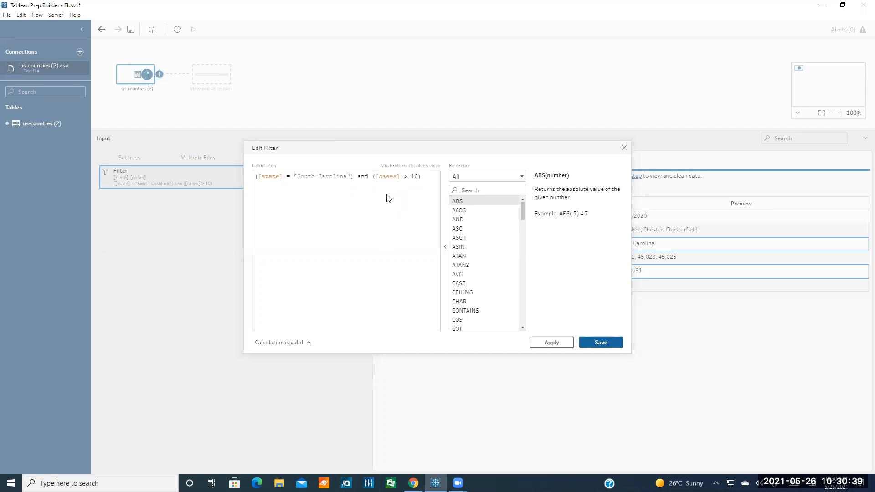
left_click_drag(423, 179, 358, 178)
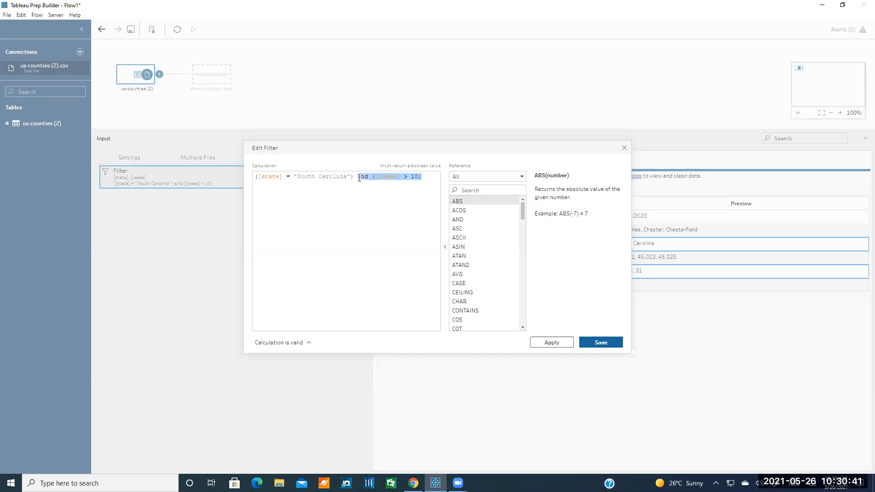
key("BackSpace")
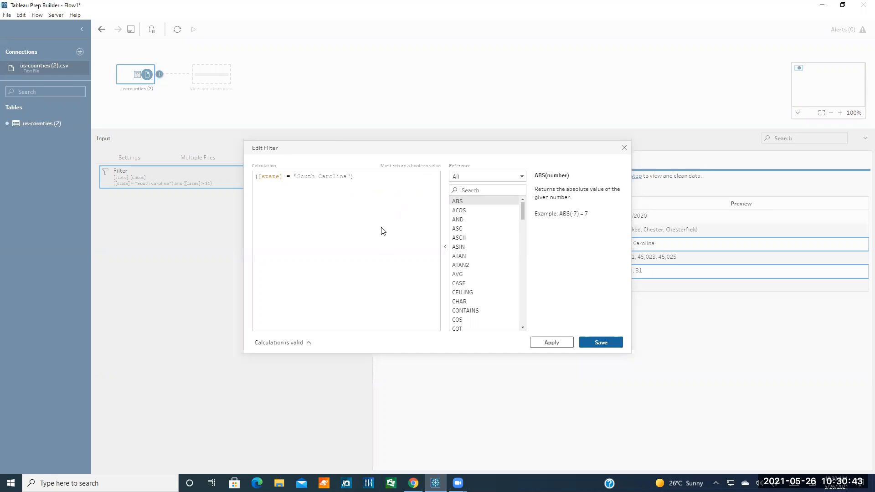
key("BackSpace")
left_click(258, 179)
key("BackSpace")
left_click(318, 177)
left_click(597, 342)
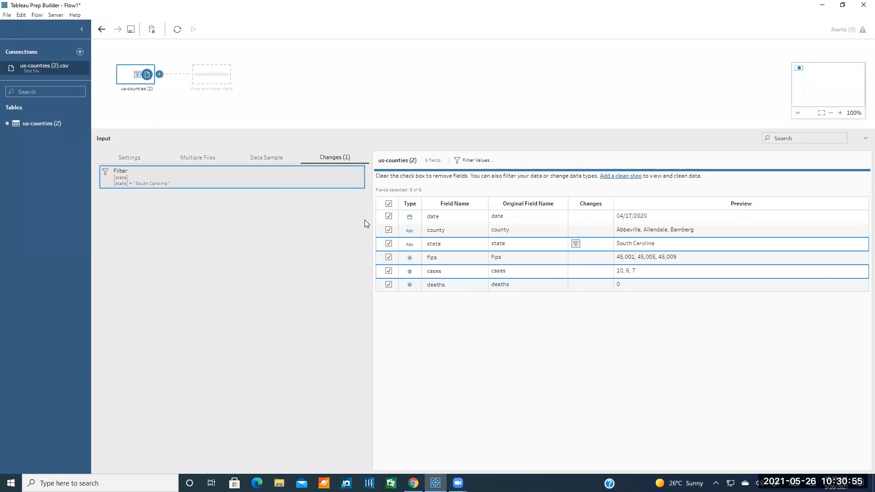
left_click(127, 155)
Read the workshop page's section on adding a clean step in Chrome and switch back to Tableau Prep Builder
left_click(413, 483)
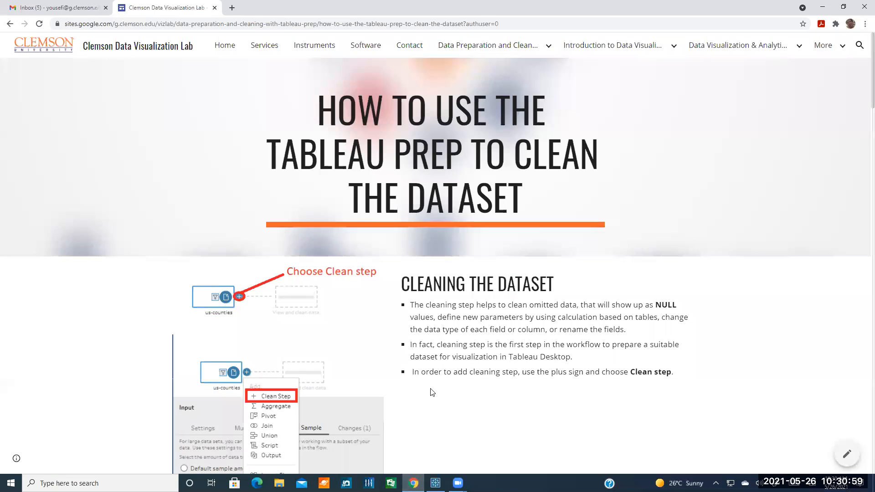
scroll(455, 365, "down", 2)
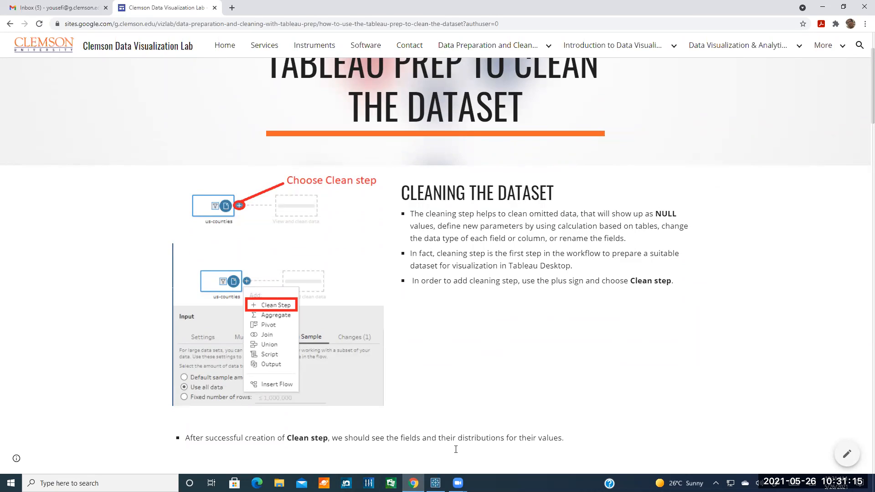
left_click(436, 483)
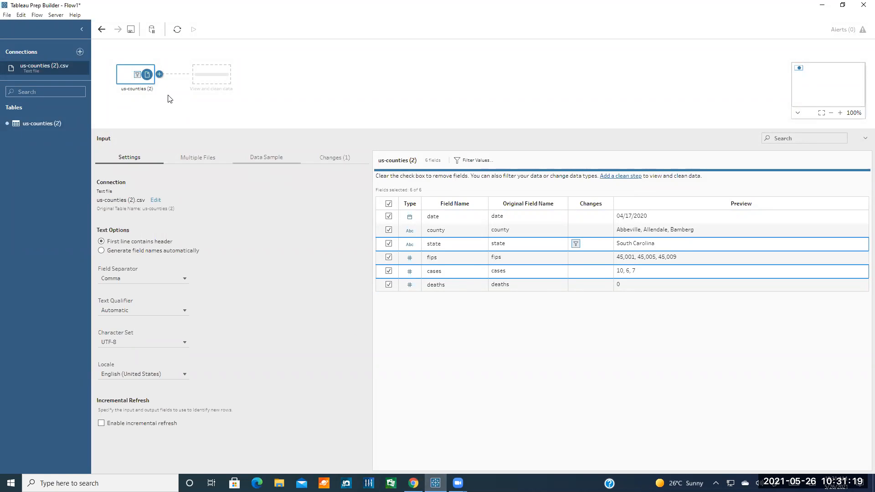
Look through the step types that can be added after us-counties (2) without adding one
left_click(159, 74)
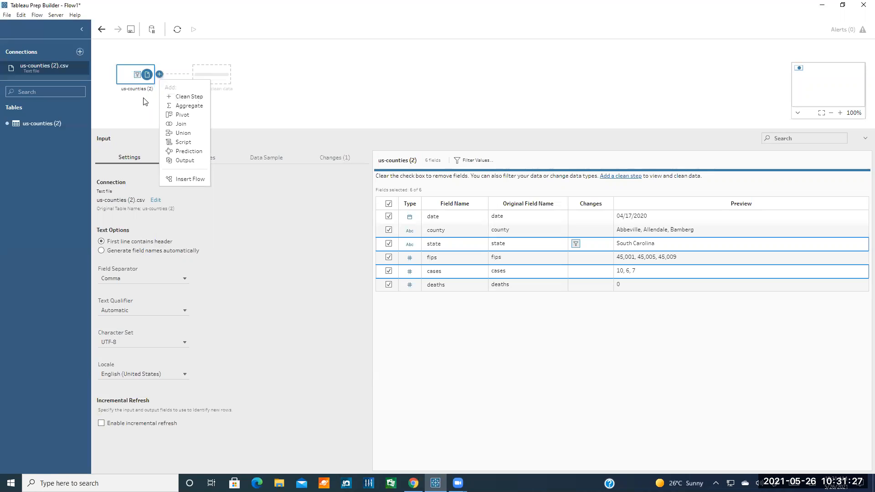
left_click(160, 76)
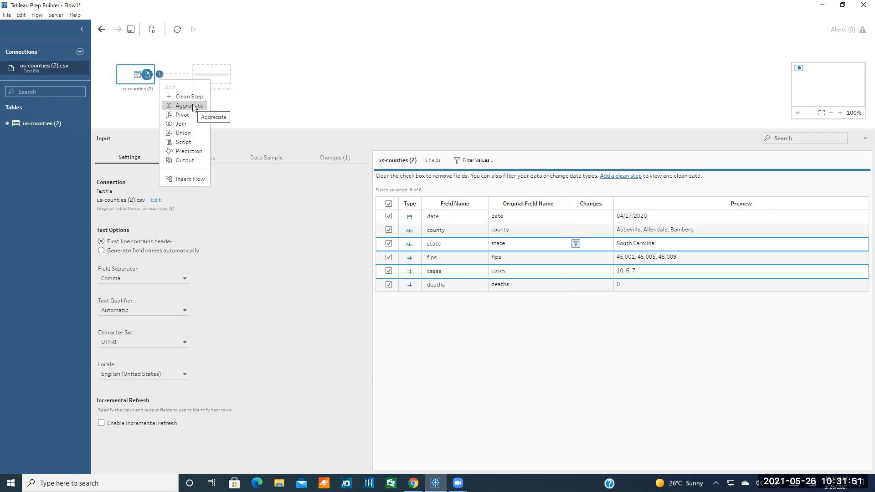
left_click(296, 87)
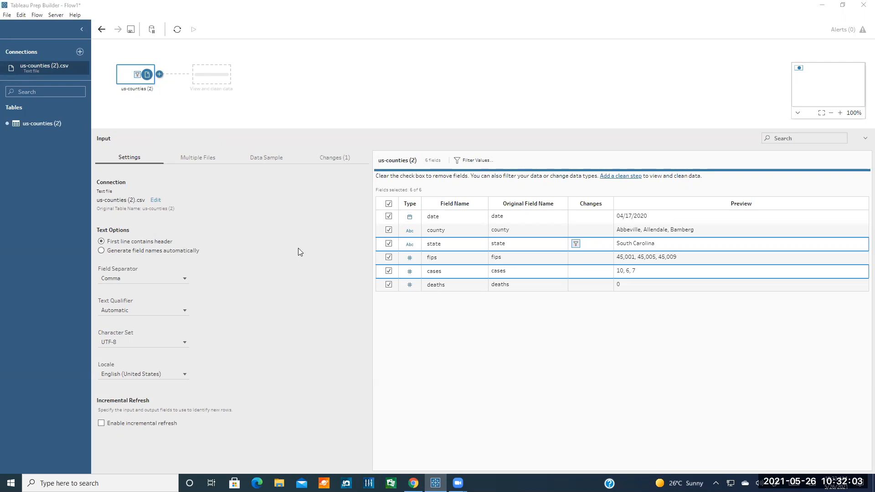
Search Windows for Tableau and launch Tableau Prep Builder 2021.1 in a second window
left_click(100, 483)
type("tabl")
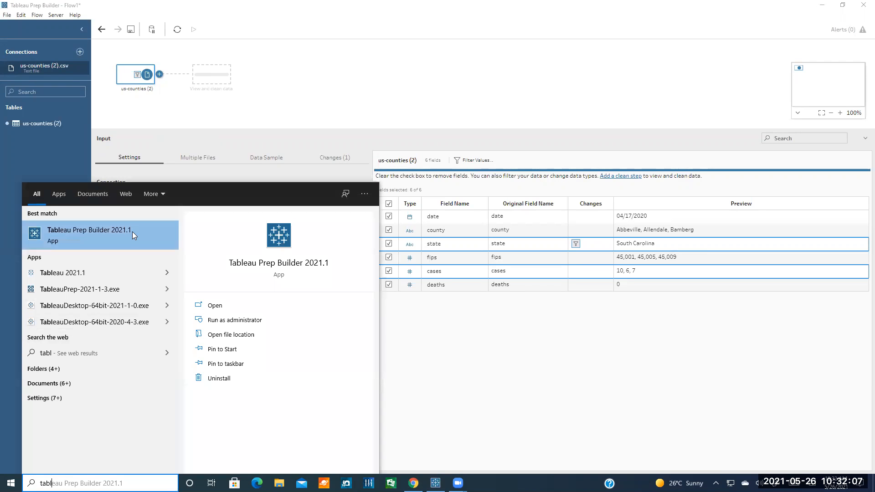
left_click(132, 231)
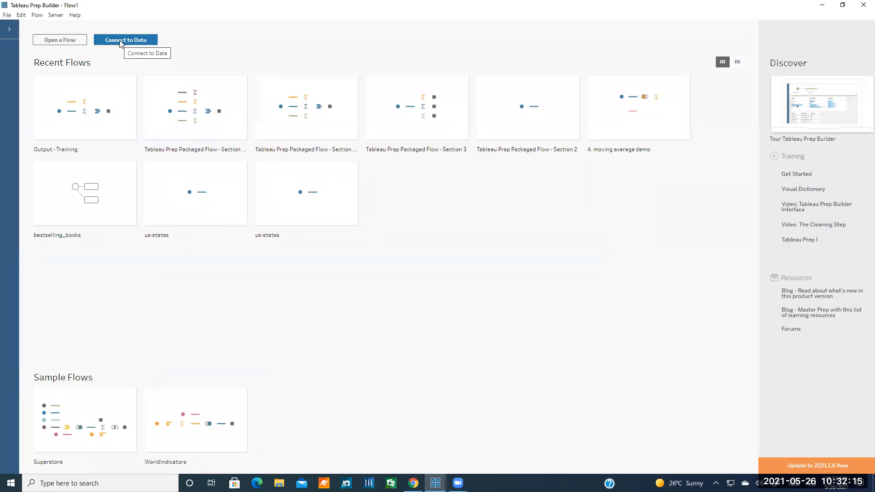
Connect the new flow to the text file us-counties (2) in the Downloads folder
left_click(126, 41)
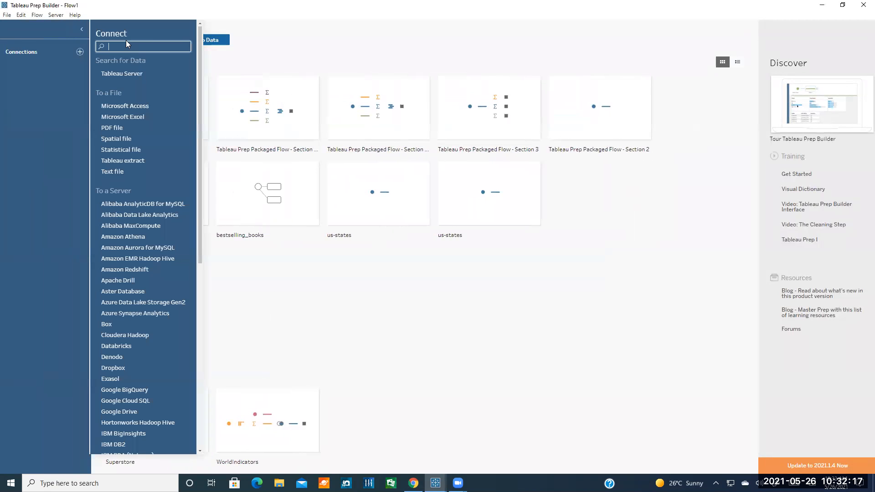
left_click(116, 172)
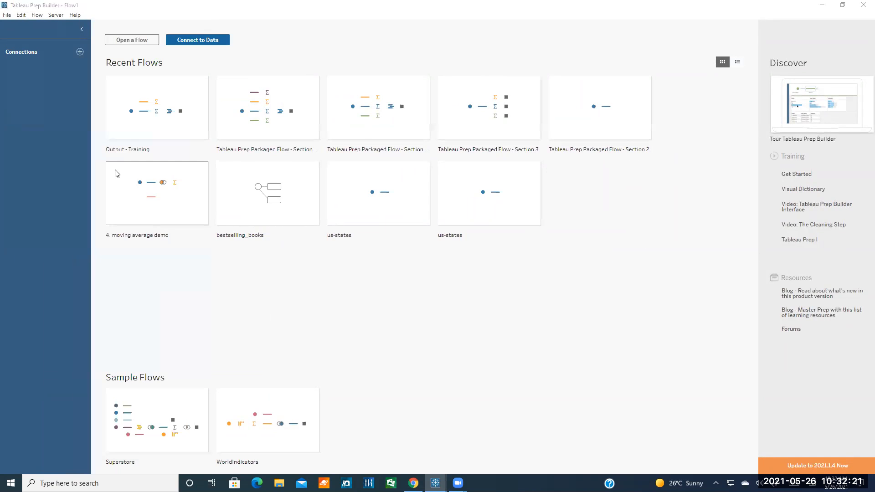
left_click(126, 91)
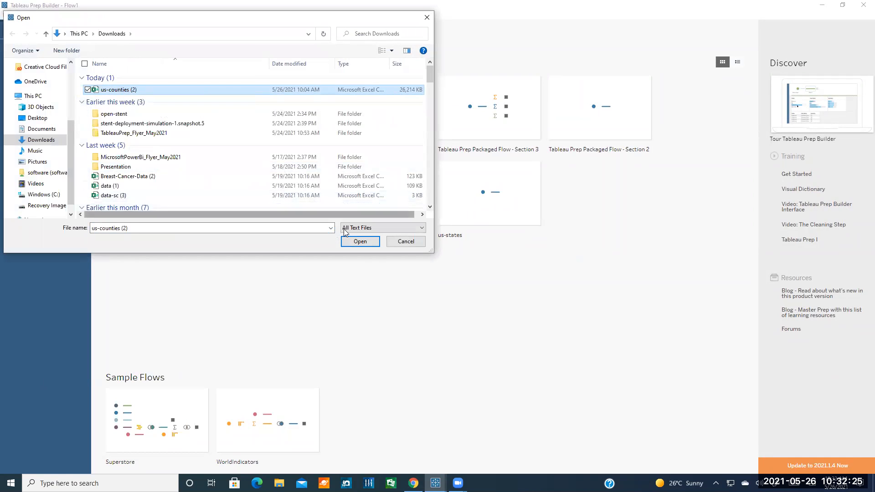
left_click(358, 242)
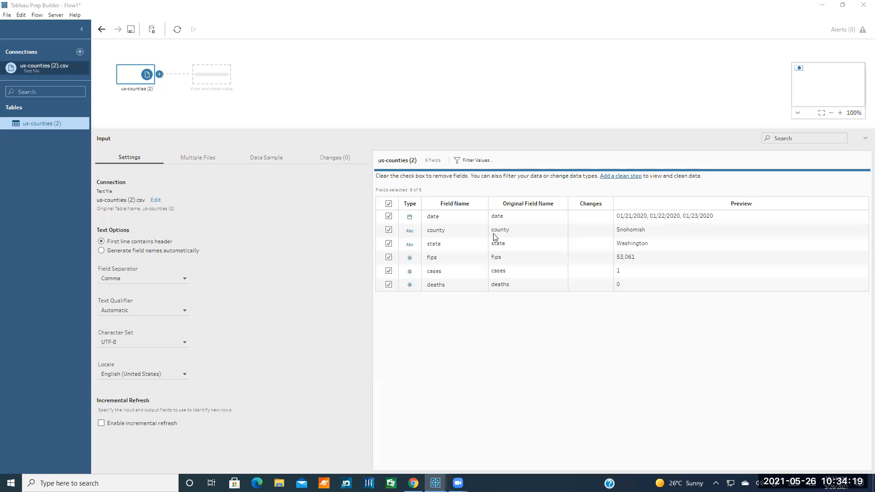
Close the us-counties.tflx Google Drive tab in Chrome and switch back to the new, unfiltered Tableau Prep Builder flow
key("alt+Tab")
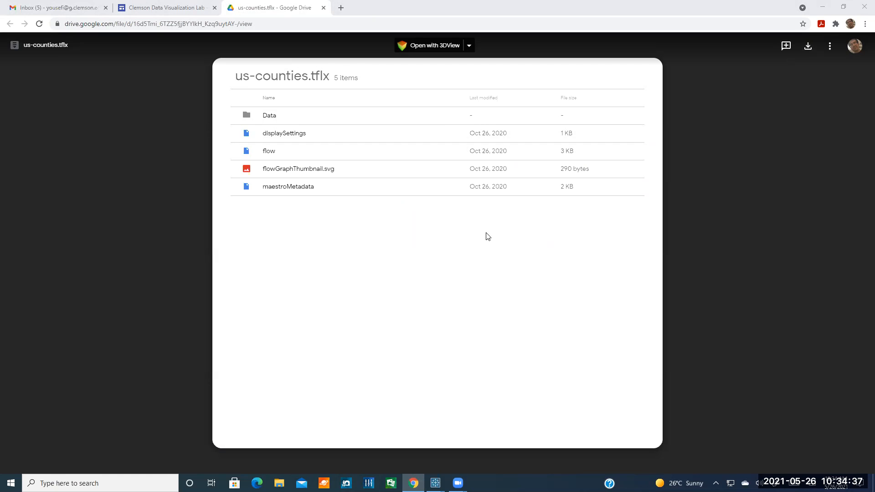
left_click(323, 7)
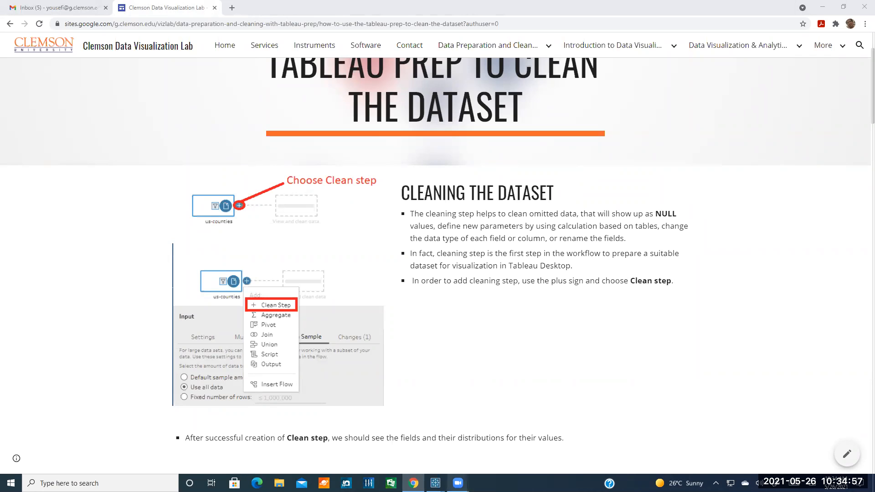
mouse_move(435, 482)
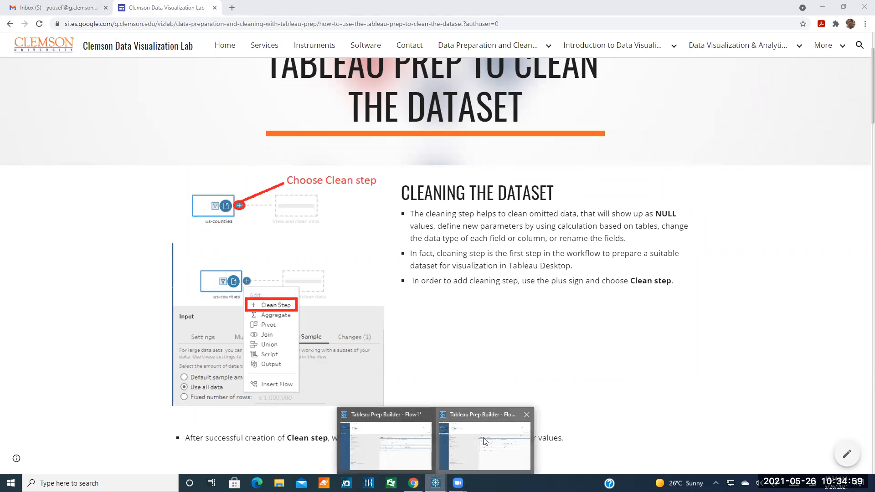
left_click(461, 410)
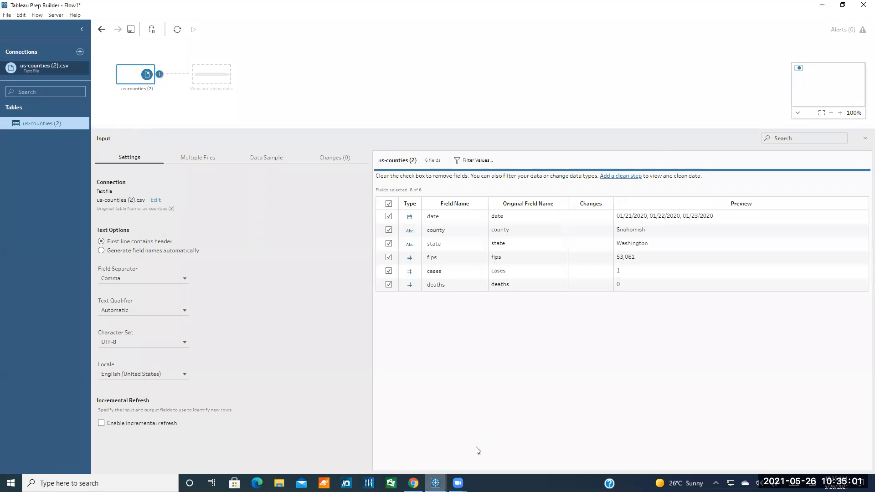
Close the unfiltered second Tableau Prep Builder window, then download us-counties.tflx from its Google Drive page in Chrome
left_click(864, 5)
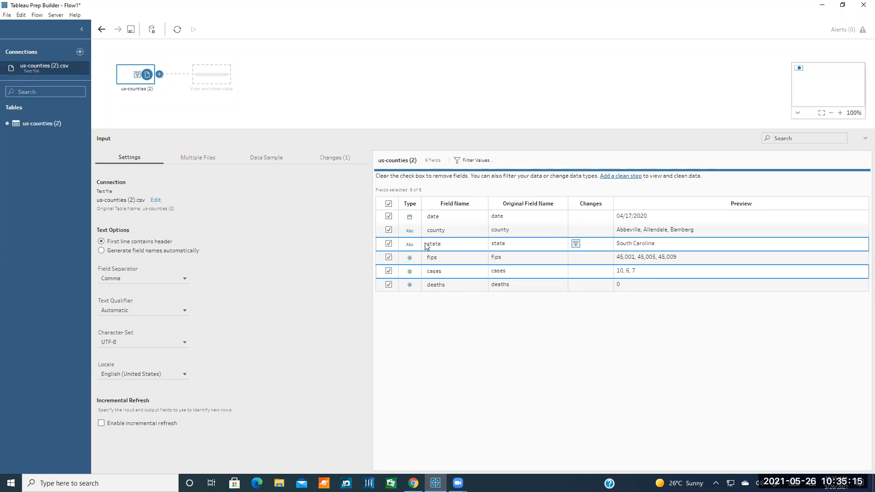
left_click(691, 146)
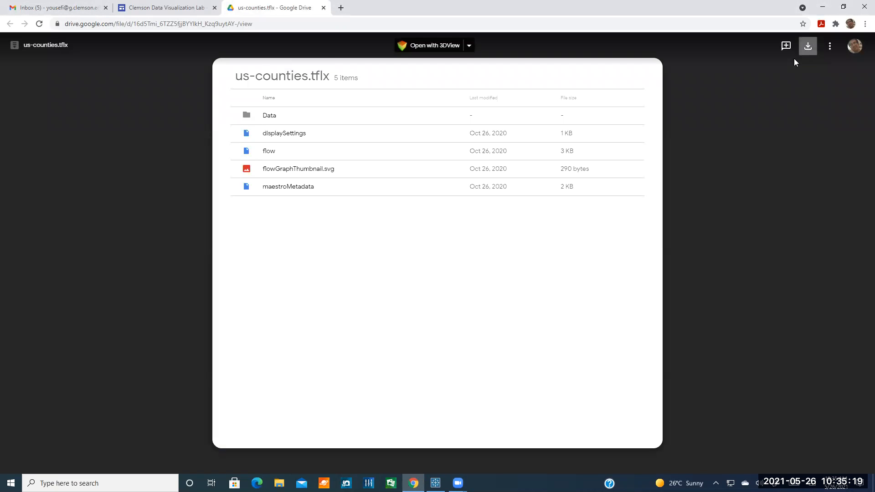
left_click(807, 46)
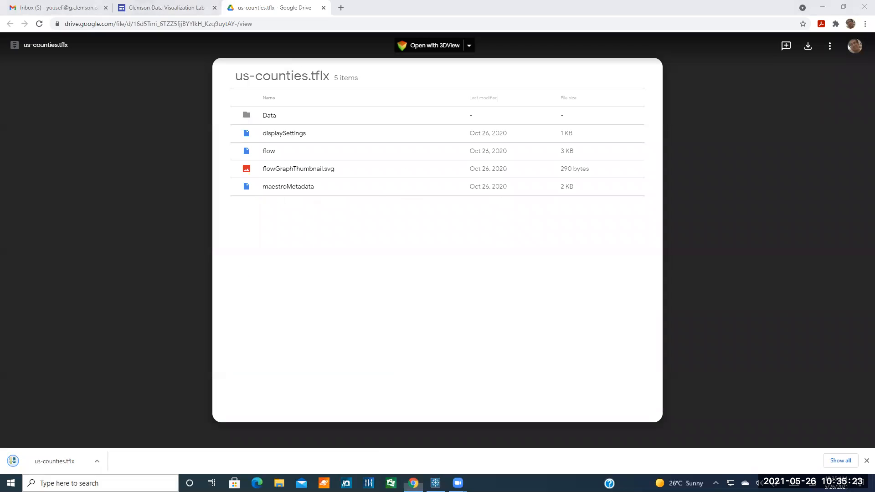
Search Windows for Tableau Prep Builder 2021.1 and launch it in a separate window
key("super+s")
type("tabl")
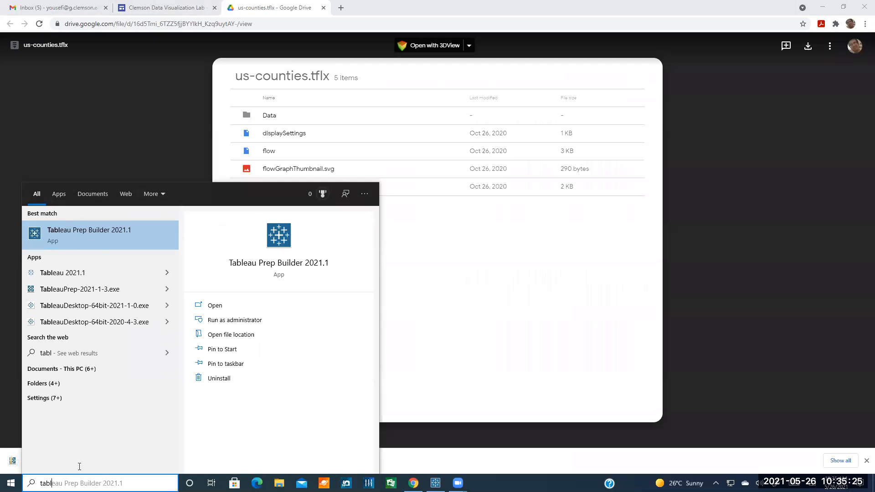
left_click(99, 231)
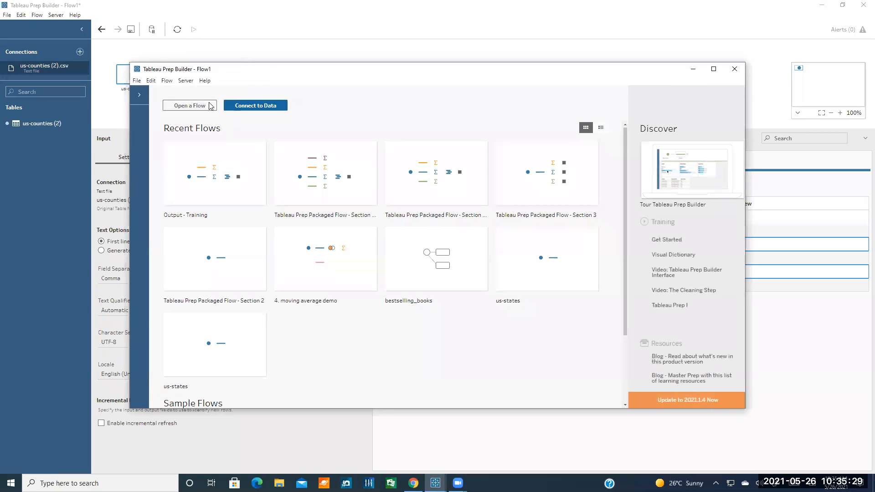
Maximize the new Tableau Prep Builder window and open the us-counties flow file from the Downloads folder
double_click(214, 72)
left_click(70, 41)
scroll(49, 120, "up", 4)
left_click(41, 93)
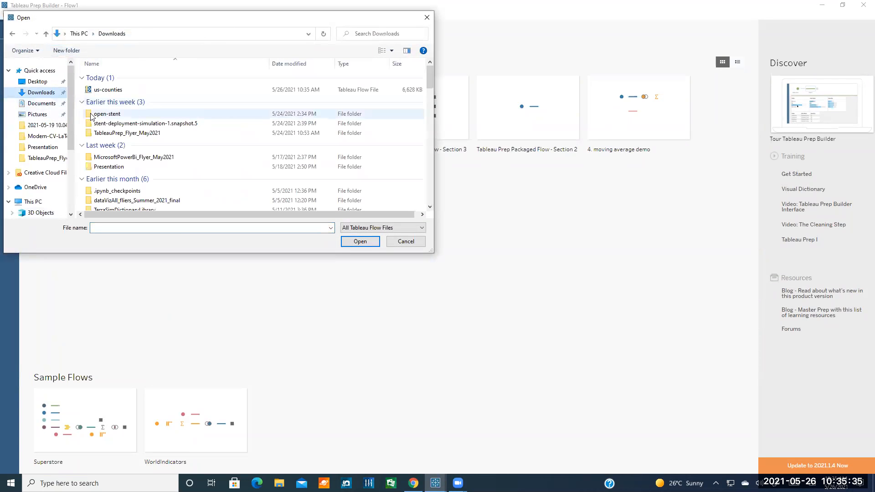
left_click(108, 92)
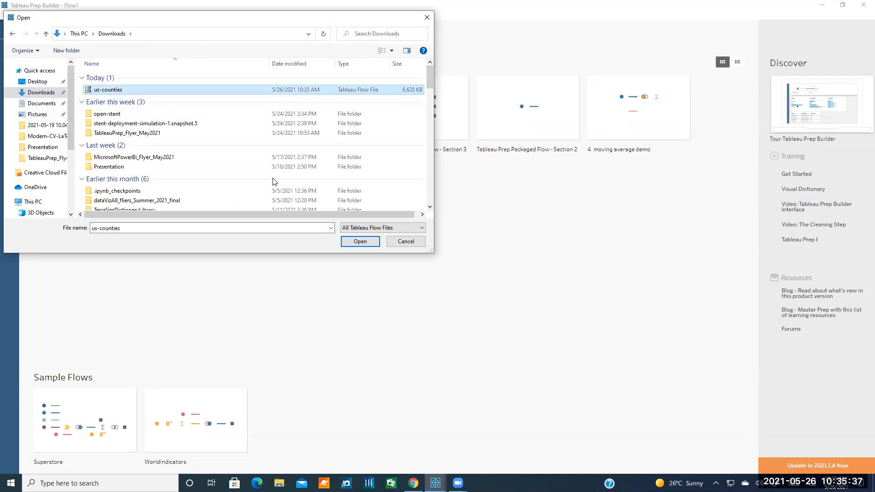
double_click(104, 88)
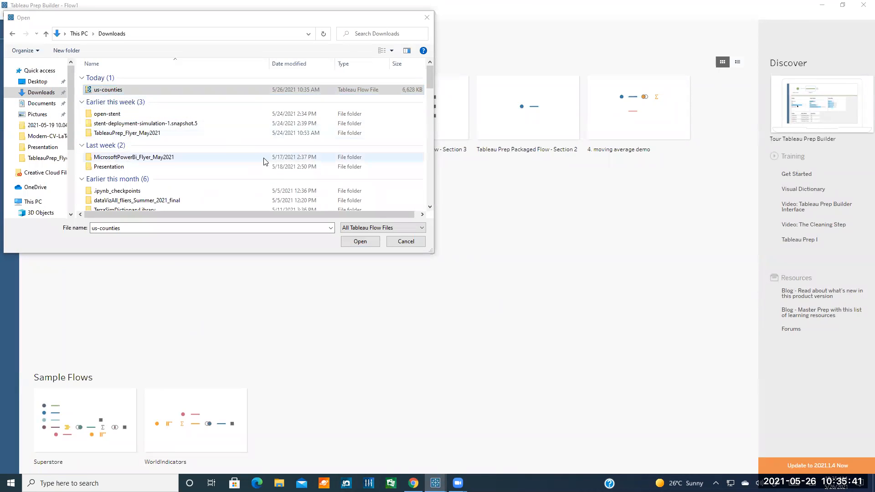
left_click(368, 243)
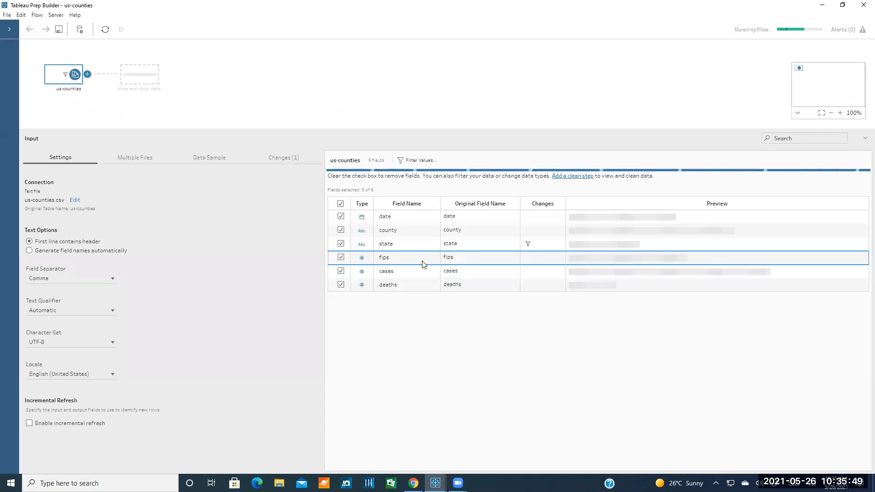
Review the state filter in the opened us-counties flow's change list, then close that flow's window
left_click(265, 160)
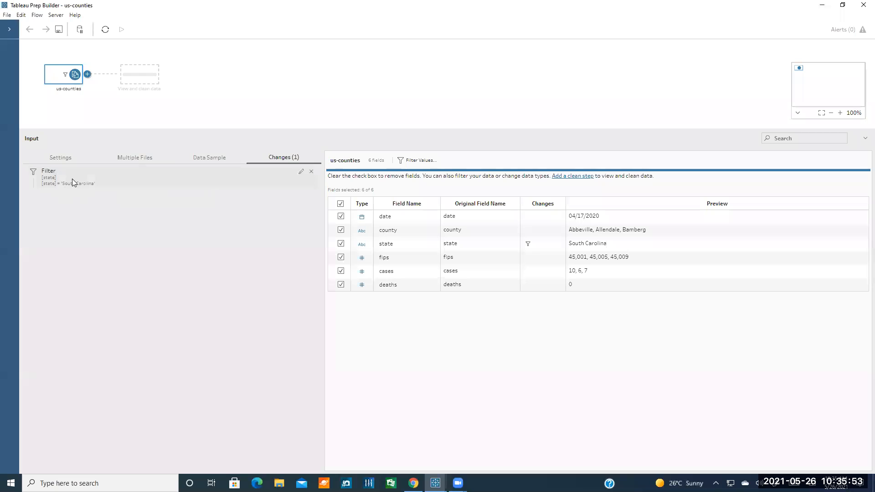
left_click(63, 157)
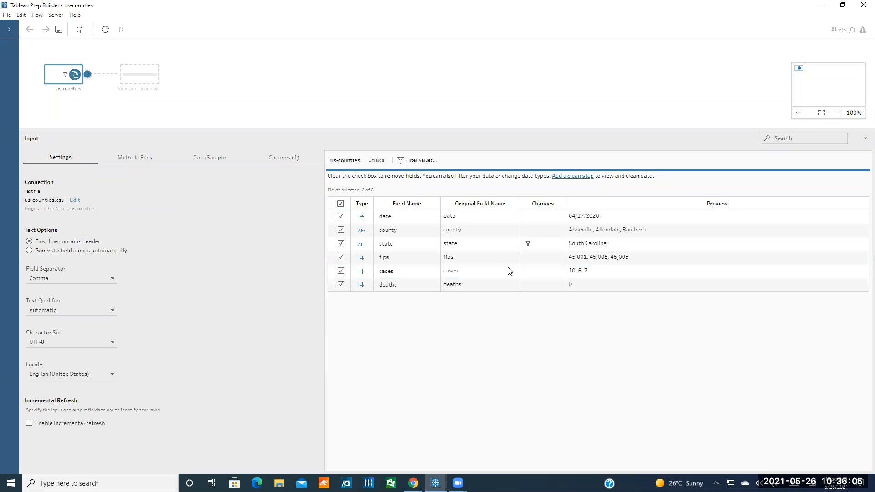
left_click(862, 6)
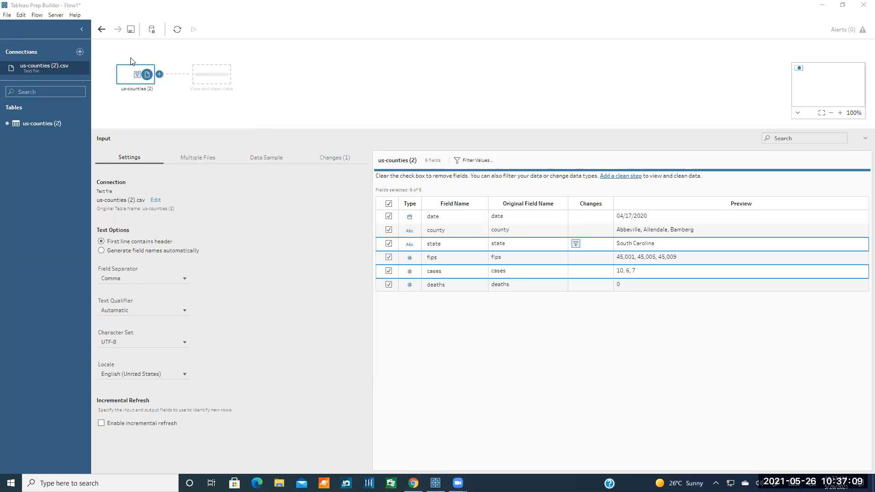
Add a Clean Step after us-counties (2) and apply the recommendation to change the state field's data role to State/Province
left_click(159, 74)
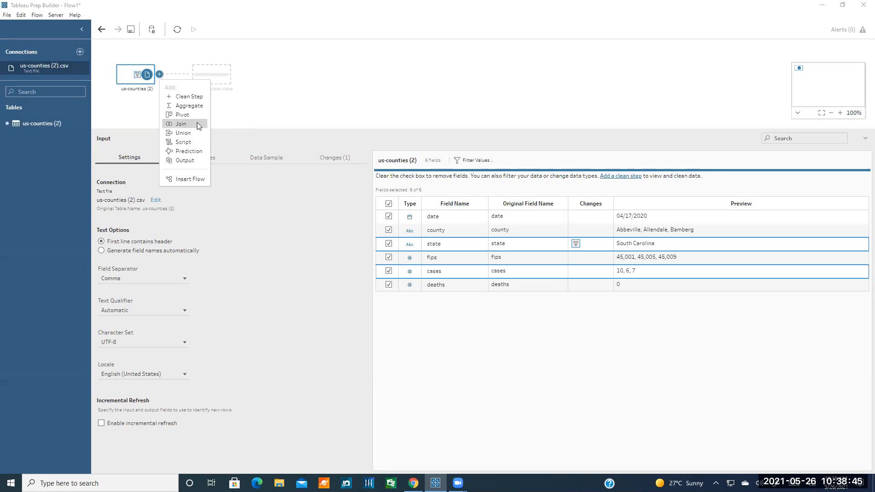
left_click(188, 100)
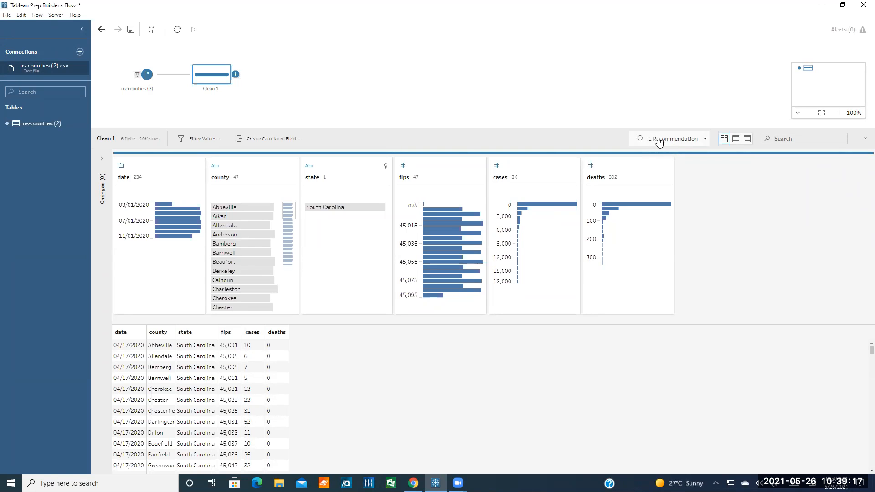
left_click(657, 142)
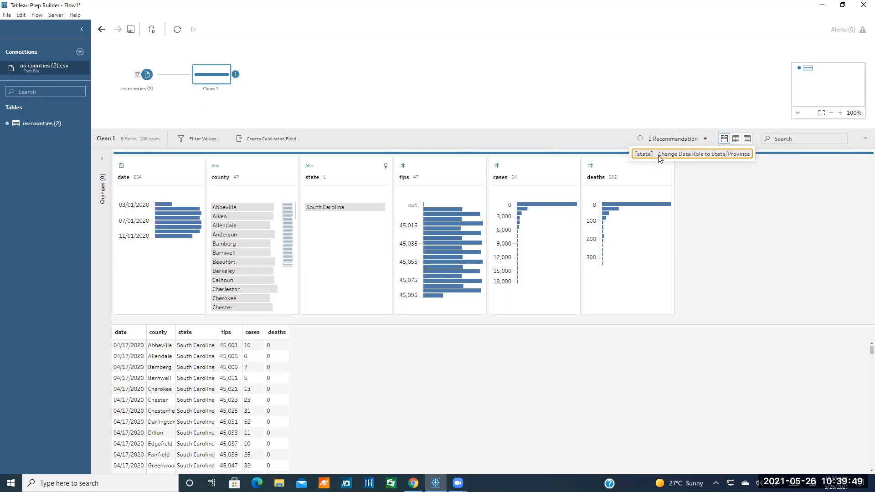
left_click(669, 157)
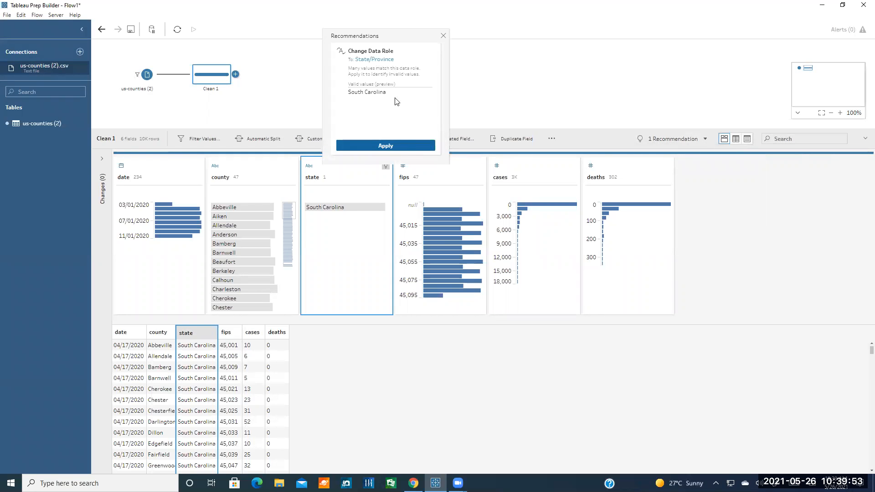
left_click(395, 147)
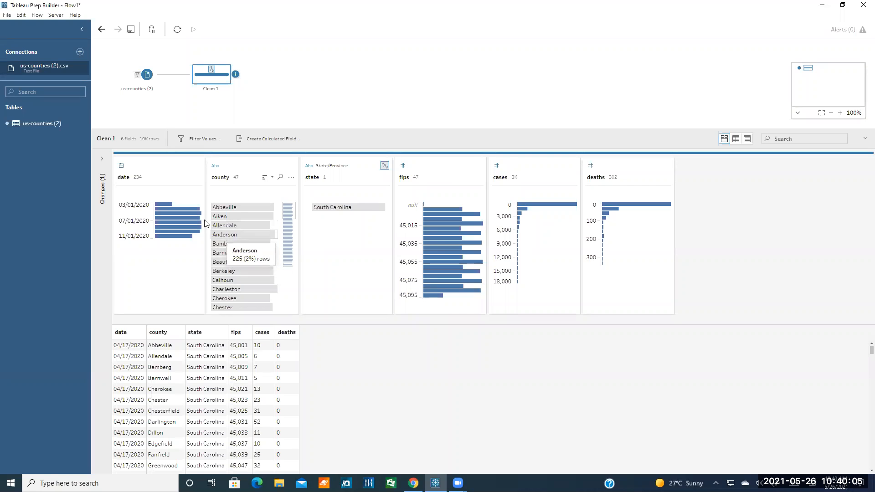
Close the us-counties.tflx tab in Chrome, read the workshop page's Clean step instructions on null values, and return to Tableau Prep Builder
left_click(413, 482)
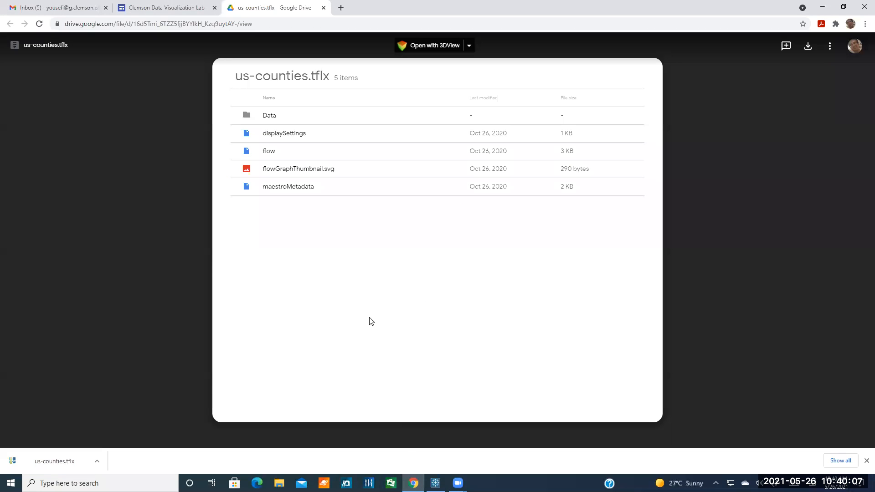
left_click(324, 9)
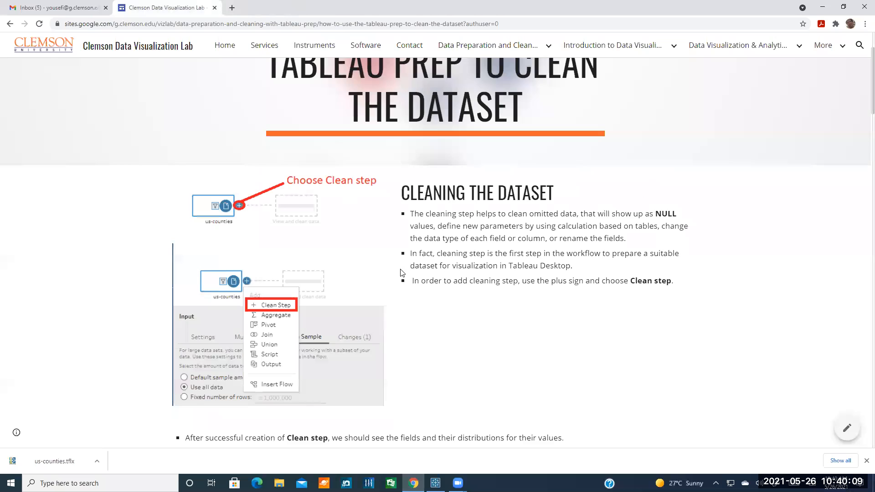
scroll(405, 273, "down", 2)
scroll(406, 274, "down", 4)
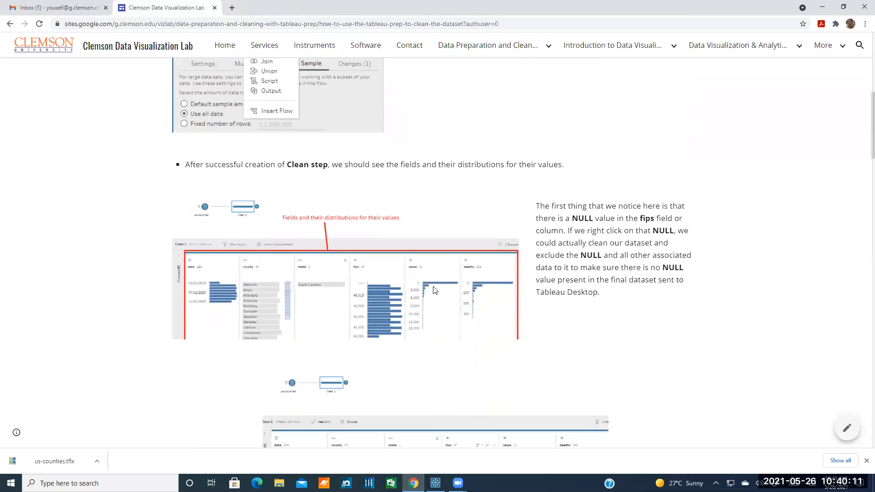
scroll(433, 289, "down", 3)
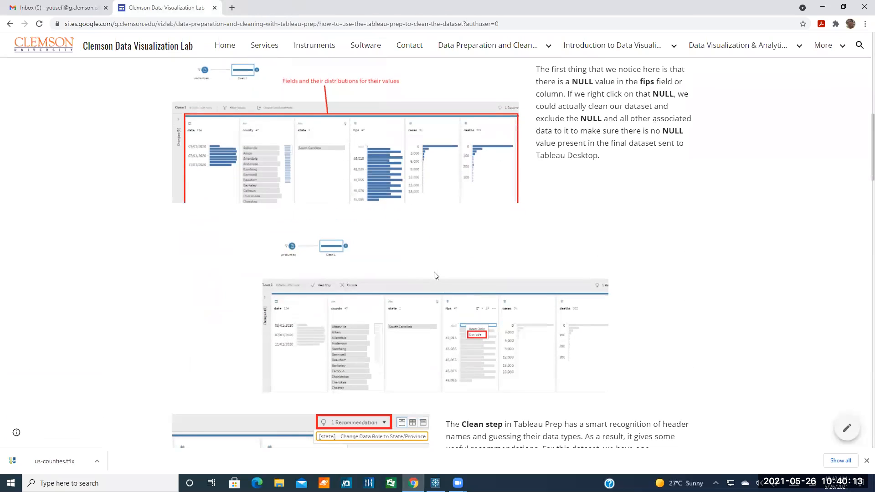
scroll(434, 275, "up", 1)
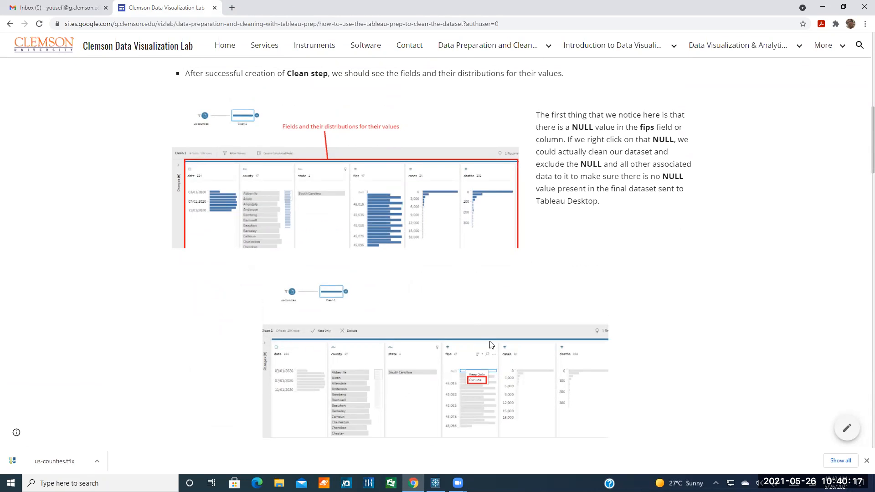
left_click(436, 483)
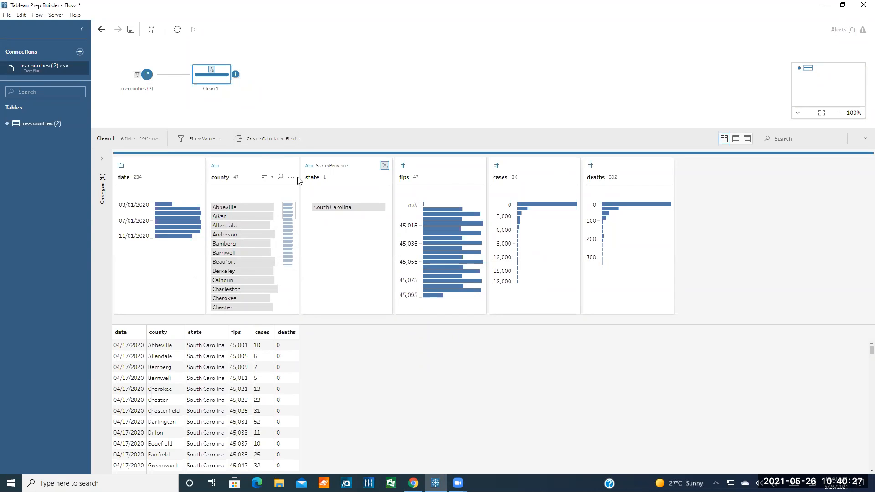
Look through the data types and geographic data roles available for the date field without changing anything
left_click(122, 169)
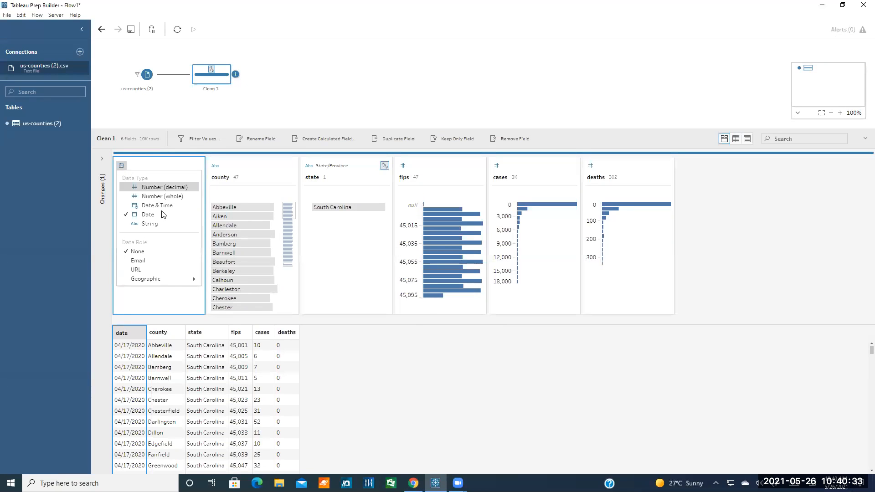
mouse_move(174, 285)
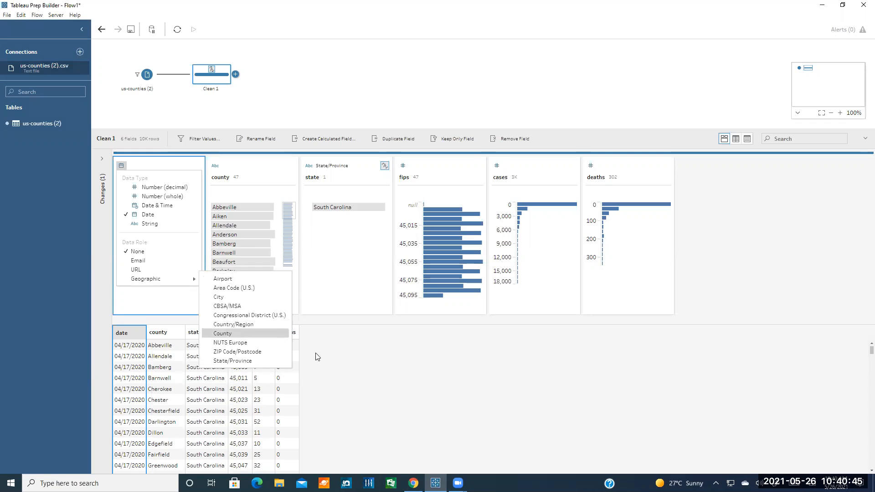
left_click(333, 354)
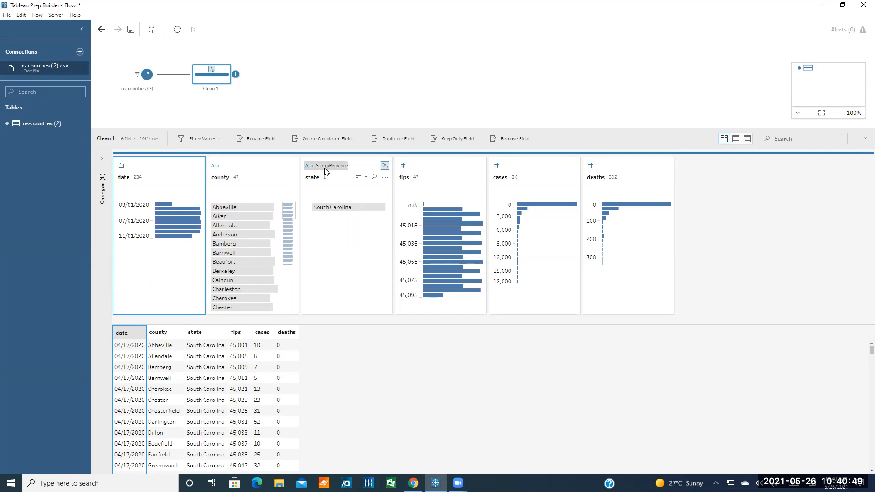
Assign the geographic data role County to the county field in the Clean 1 step
left_click(216, 168)
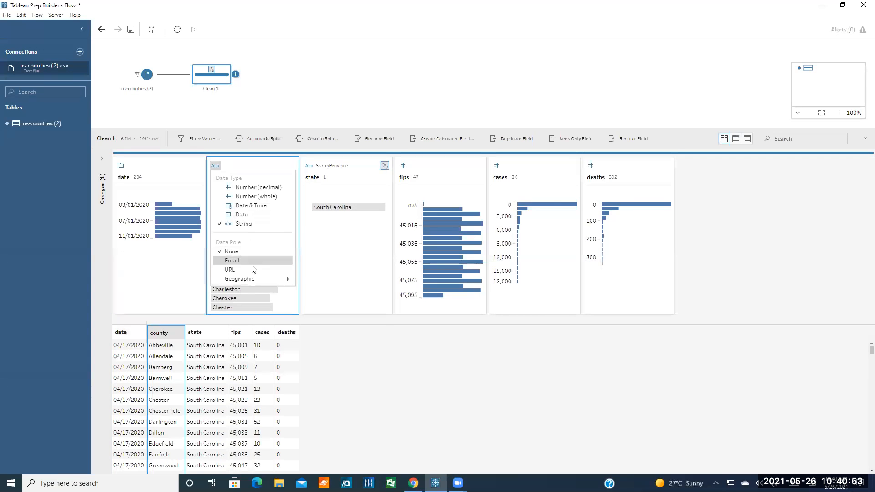
mouse_move(252, 280)
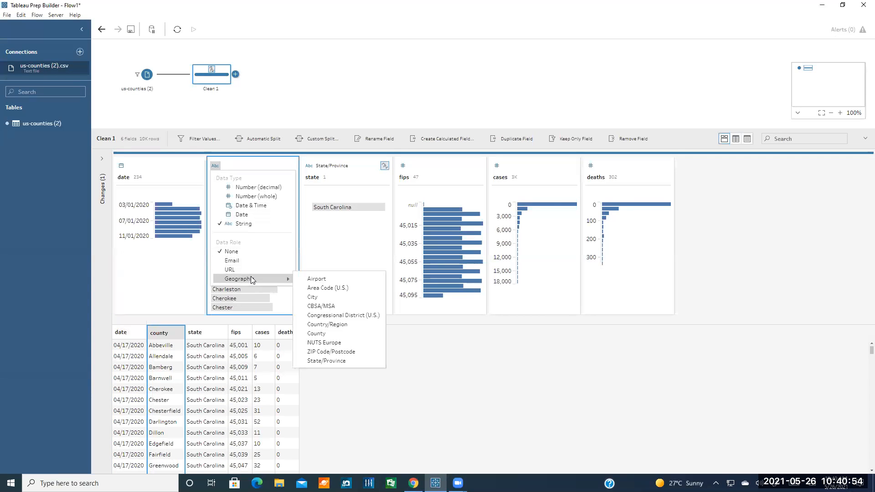
left_click(217, 167)
left_click(216, 168)
mouse_move(251, 282)
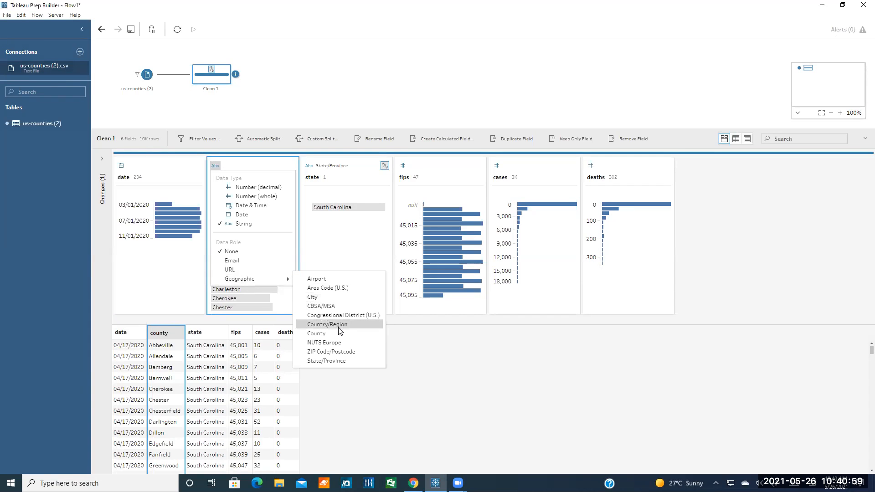
left_click(329, 335)
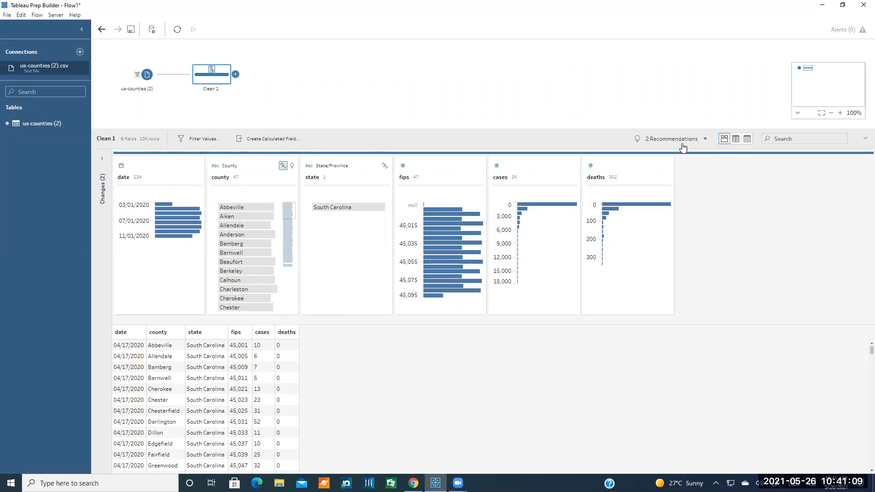
Check the recommendations for the county field without applying any of them
left_click(680, 142)
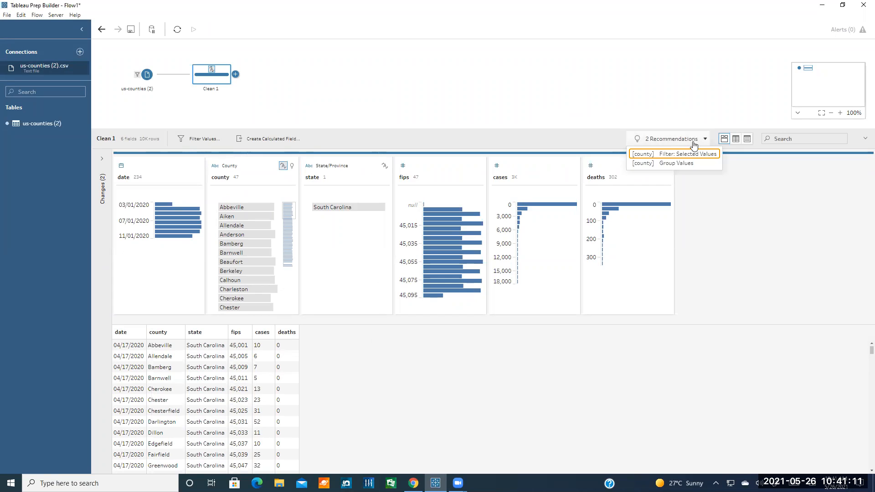
left_click(681, 142)
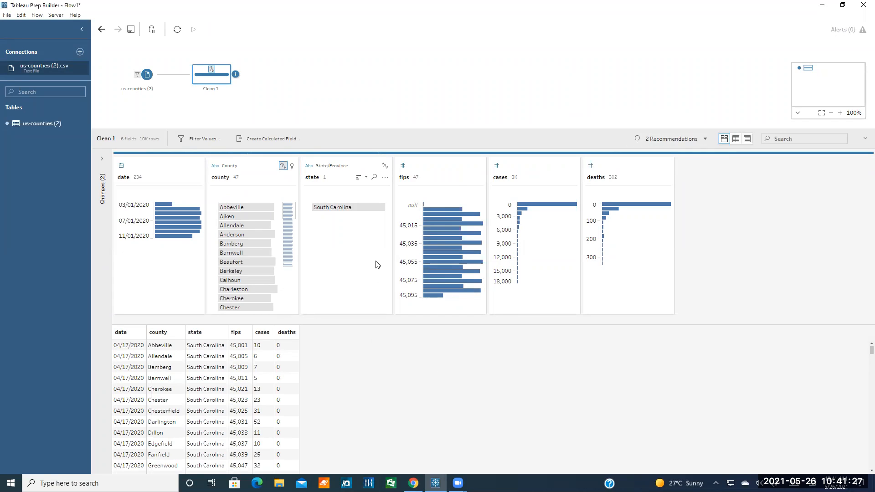
Inspect the rows behind the null value of the fips field and the filter options offered for it
mouse_move(437, 205)
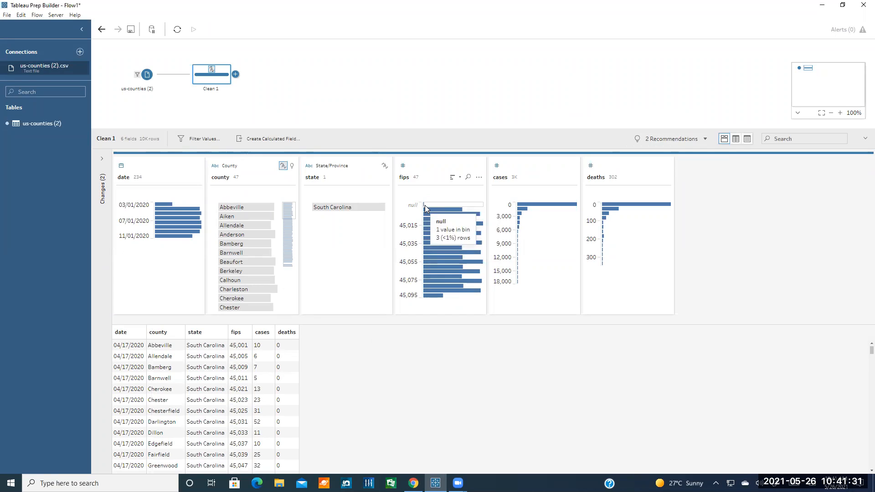
mouse_move(427, 270)
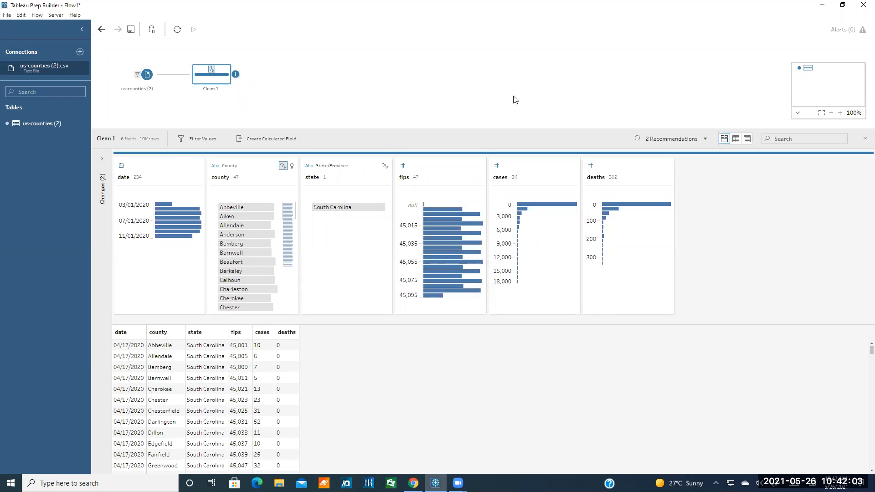
left_click(439, 203)
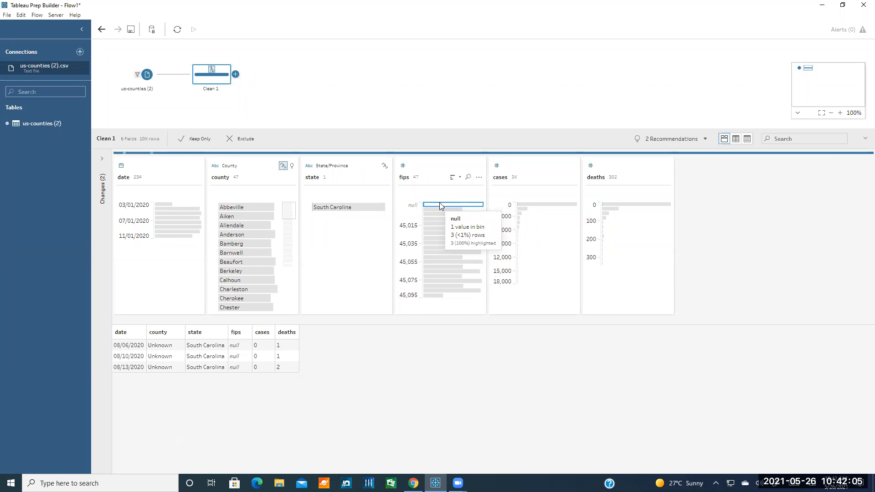
right_click(447, 204)
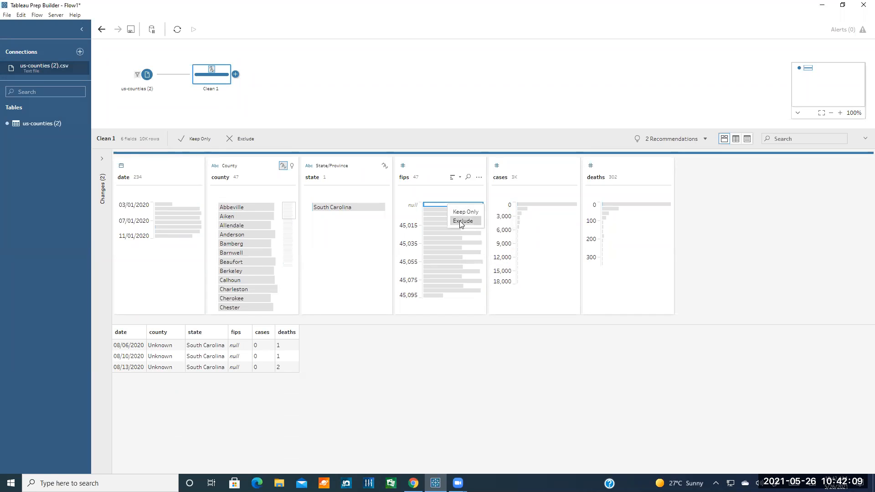
right_click(436, 204)
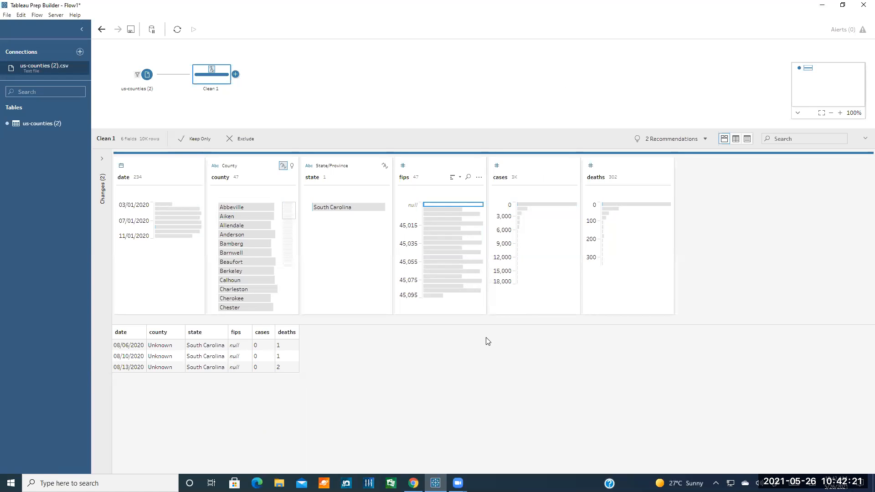
left_click(528, 250)
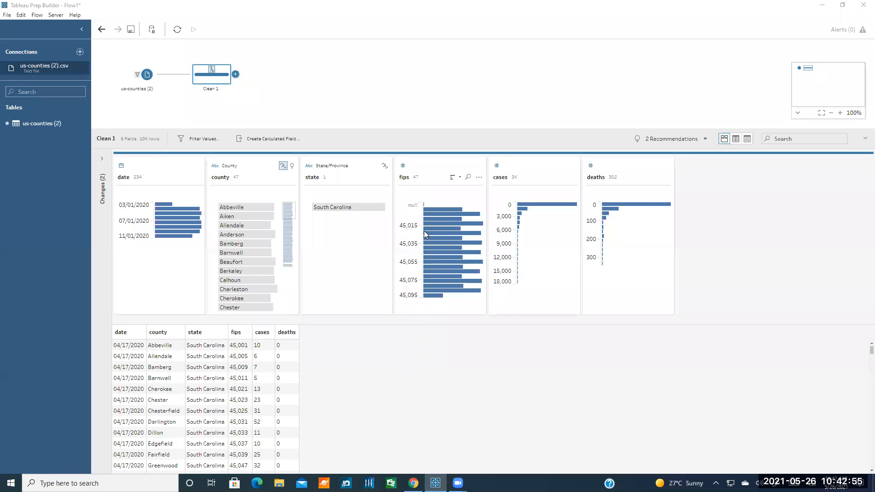
Exclude the null value from the fips field and look through the remaining rows in the data grid
mouse_move(425, 205)
left_click(435, 205)
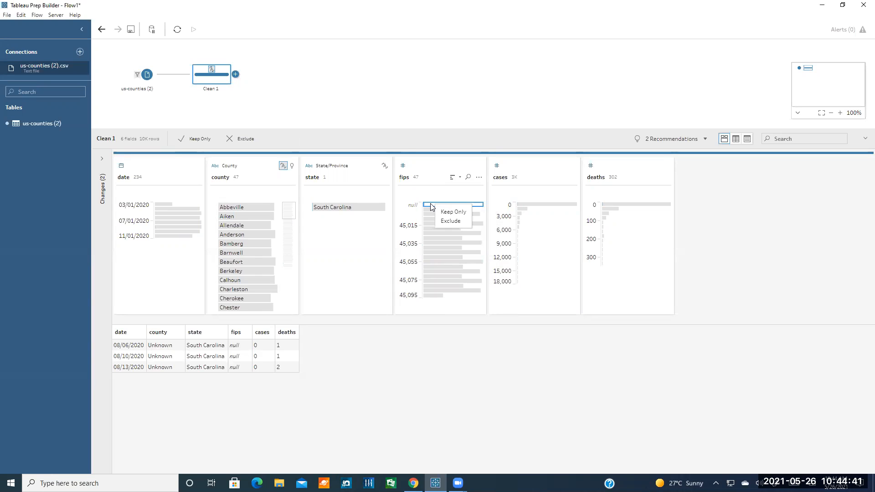
left_click(452, 221)
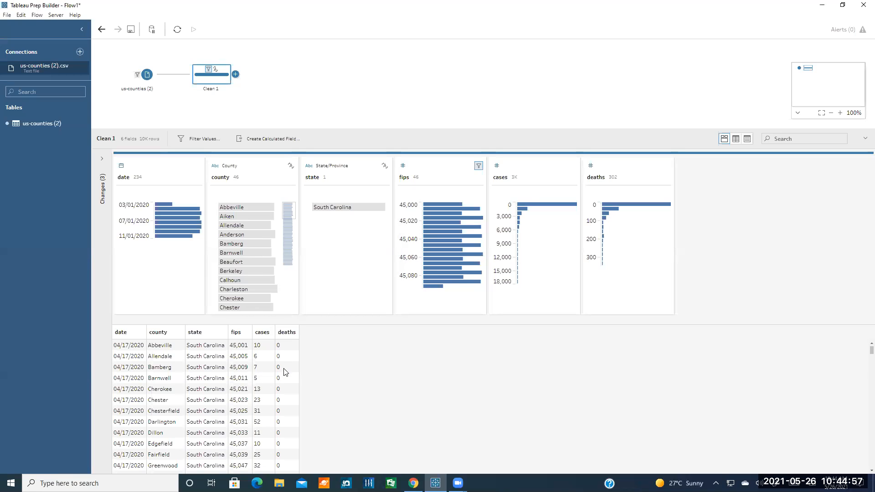
scroll(283, 371, "down", 5)
scroll(286, 373, "up", 4)
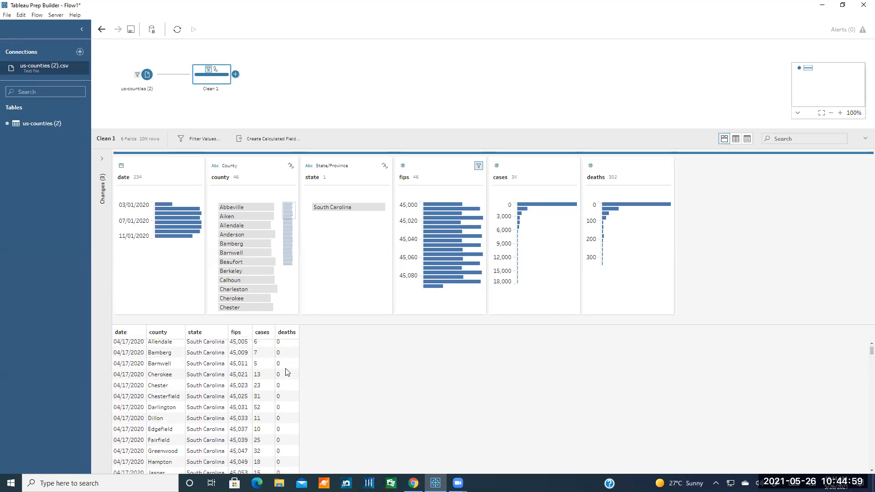
scroll(286, 371, "down", 10)
scroll(284, 371, "down", 3)
scroll(287, 372, "up", 10)
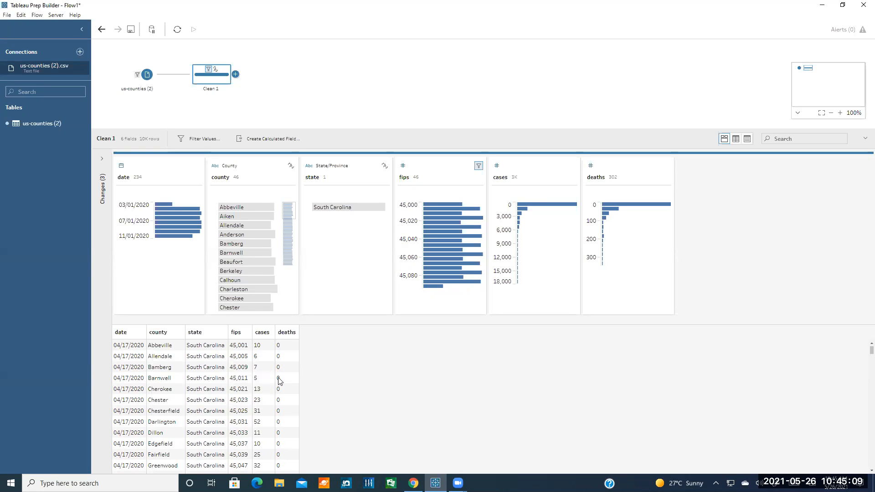
Switch to Chrome, read the workshop page's Create Calculated Field instructions for the time windows, and return to Tableau Prep Builder
left_click(414, 483)
scroll(419, 362, "down", 3)
scroll(419, 362, "down", 5)
scroll(425, 309, "down", 3)
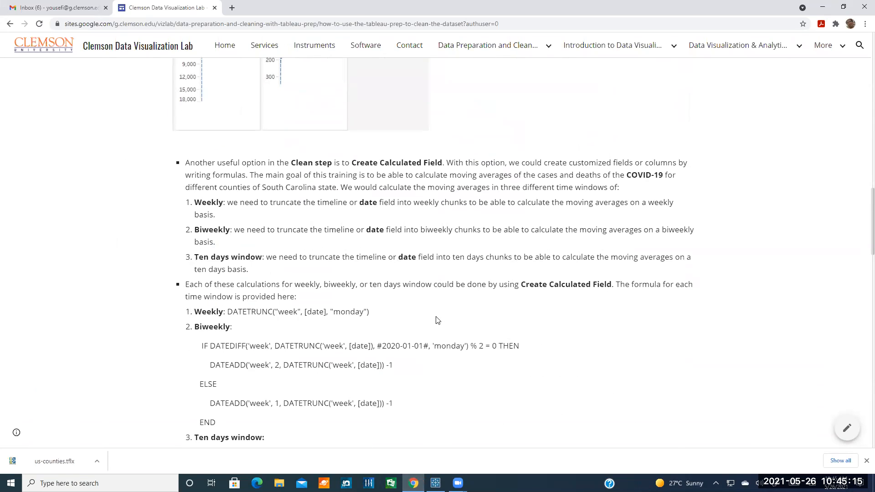
scroll(444, 328, "up", 1)
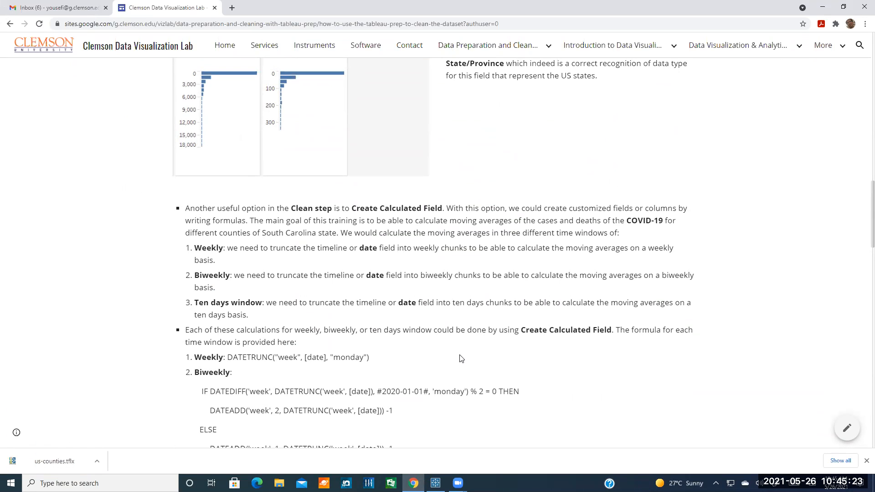
left_click(435, 483)
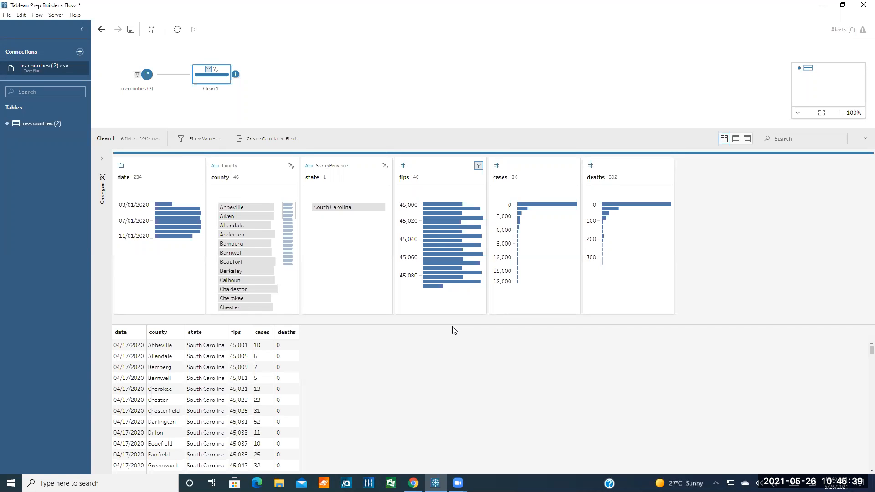
Start a new calculated field in the Clean 1 step, clear its default name, and look through the function reference categories
left_click(270, 140)
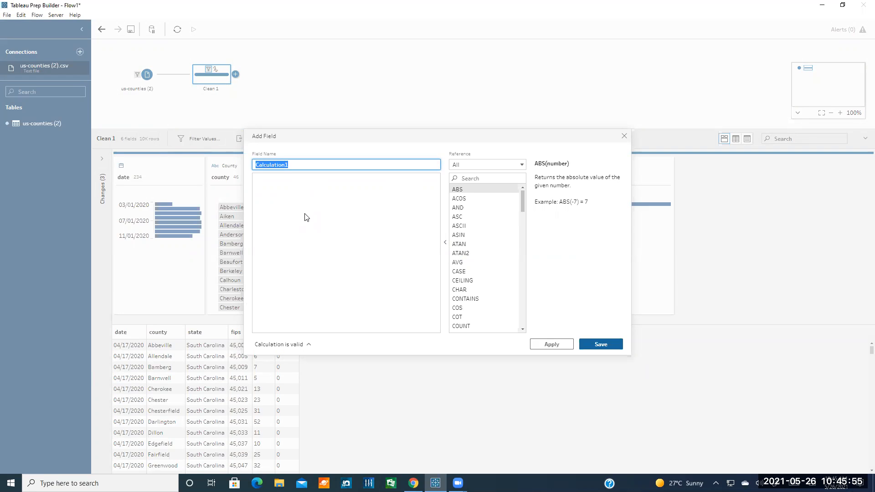
key("BackSpace")
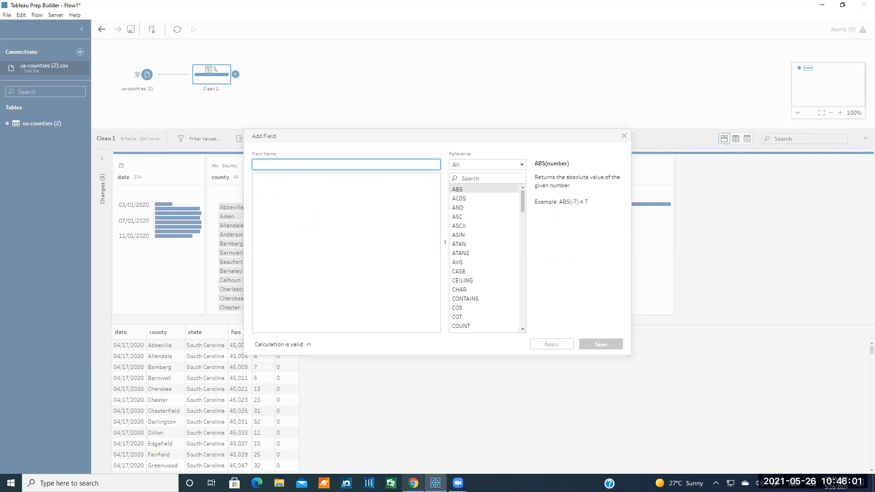
mouse_move(413, 483)
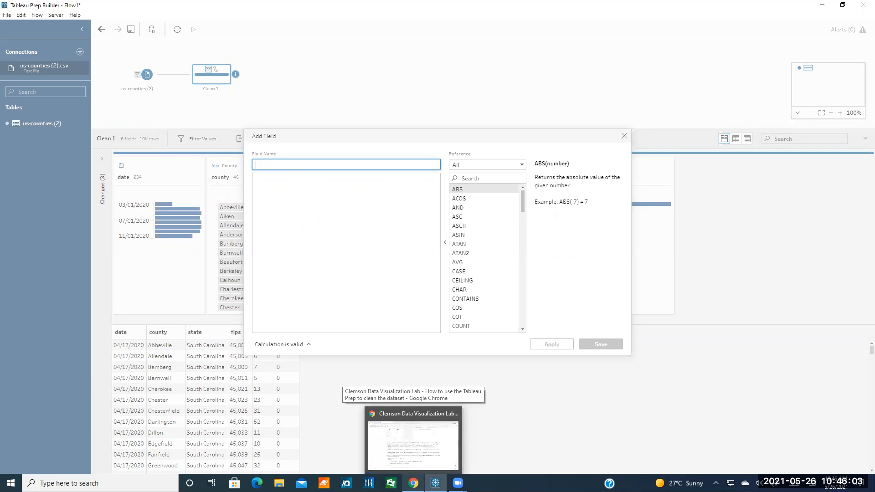
left_click(331, 244)
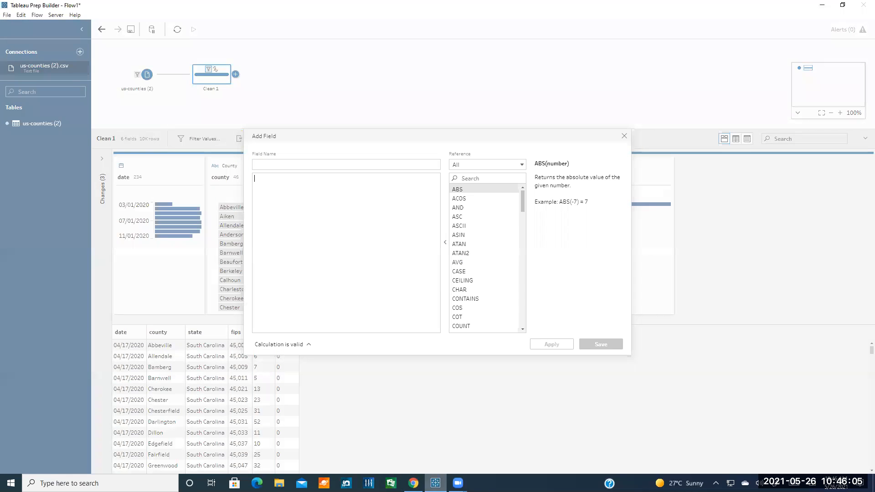
mouse_move(413, 483)
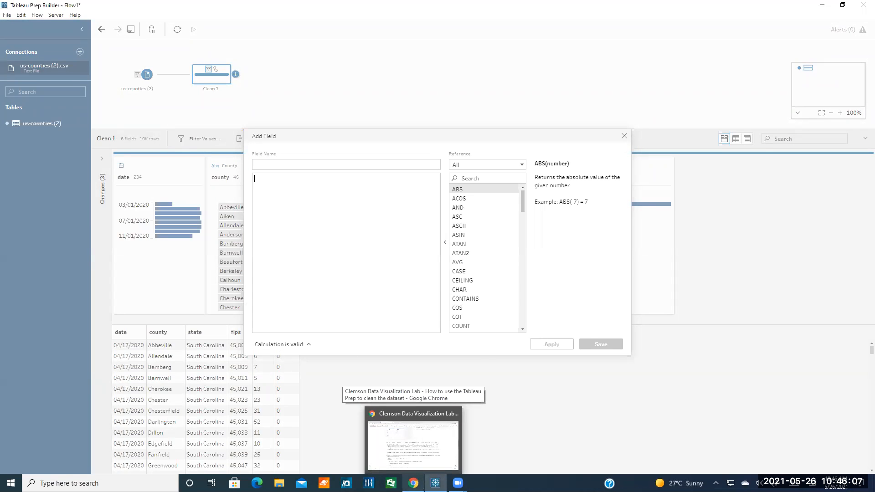
mouse_move(523, 200)
left_mouse_down()
mouse_move(524, 321)
mouse_move(525, 188)
left_mouse_up()
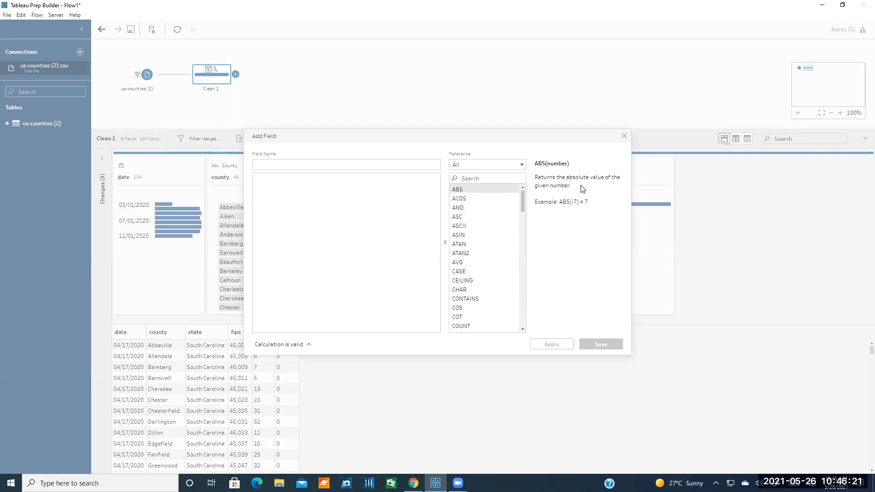
left_click(510, 169)
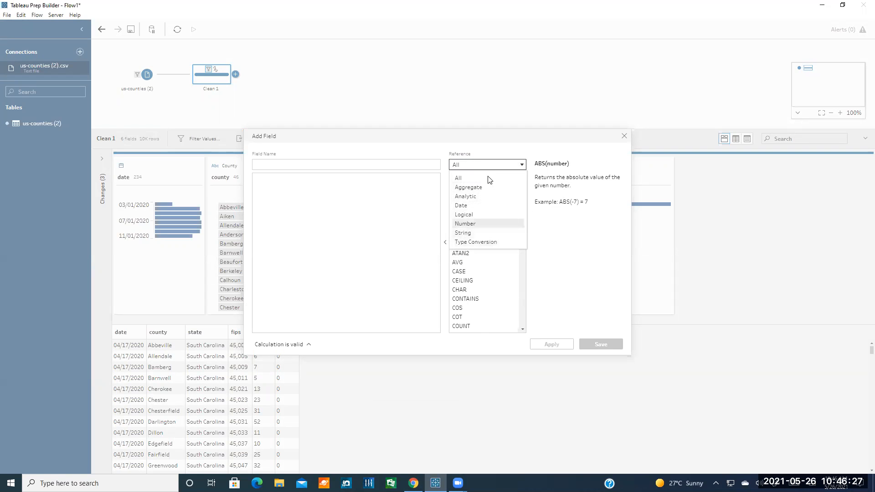
left_click(487, 162)
left_click(386, 199)
Switch to Chrome and copy the weekly formula DATETRUNC("week", [date], "monday") from the workshop page
left_click(414, 483)
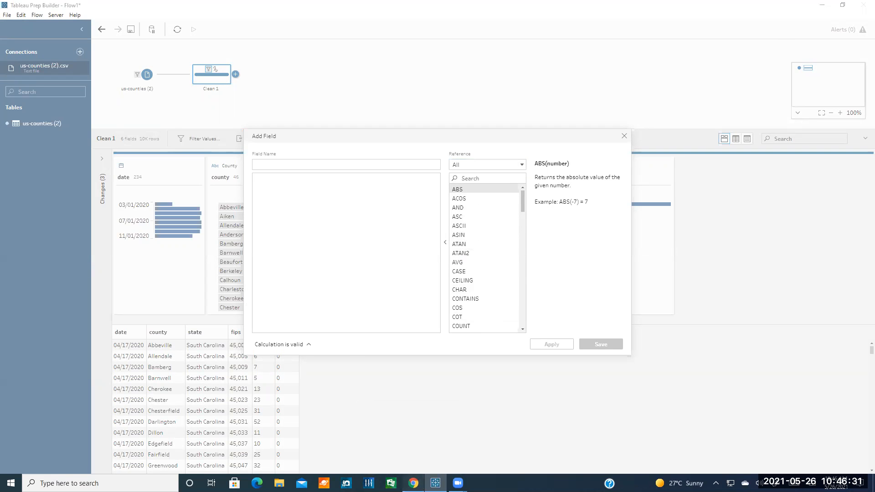
scroll(405, 349, "down", 1)
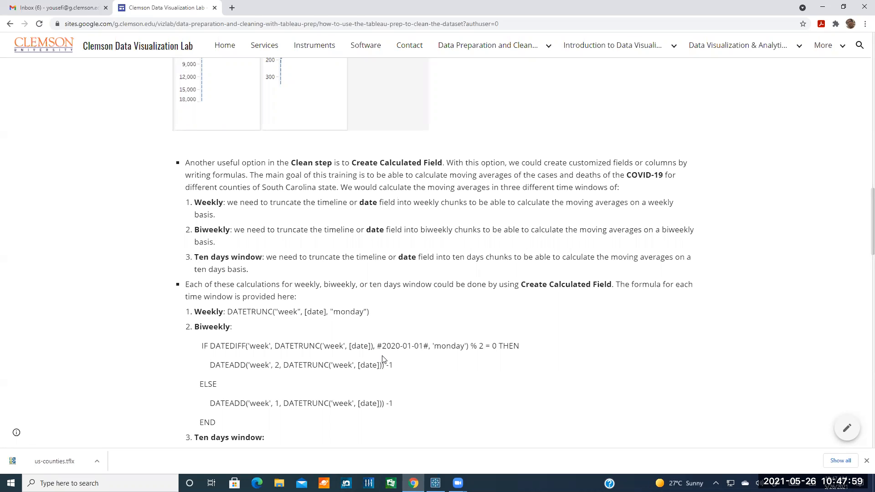
scroll(364, 335, "down", 2)
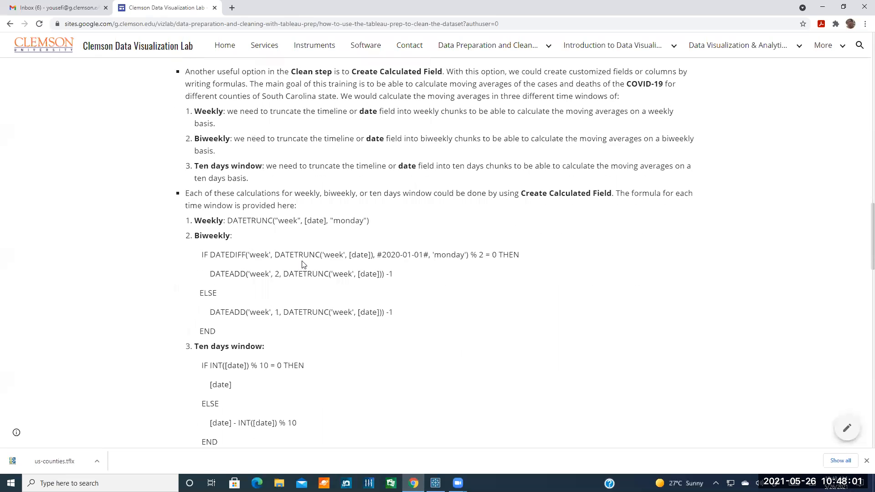
left_click_drag(228, 221, 295, 219)
left_click_drag(326, 221, 371, 227)
key("ctrl+c")
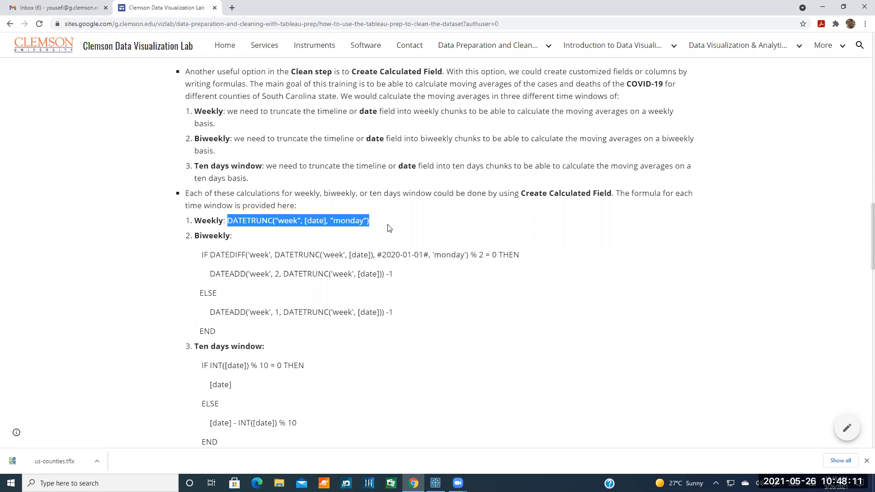
left_click(392, 227)
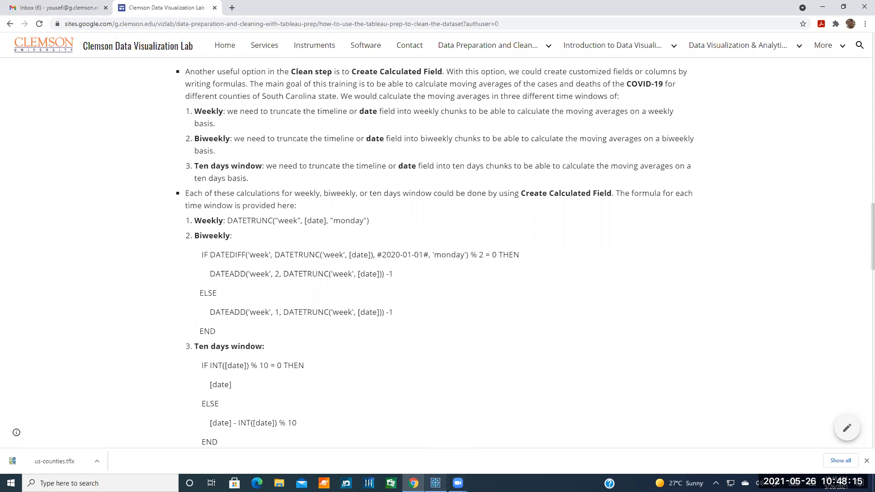
Return to Tableau Prep Builder, name the calculated field Weekly, and paste the copied DATETRUNC formula into it
left_click(435, 483)
left_click(271, 163)
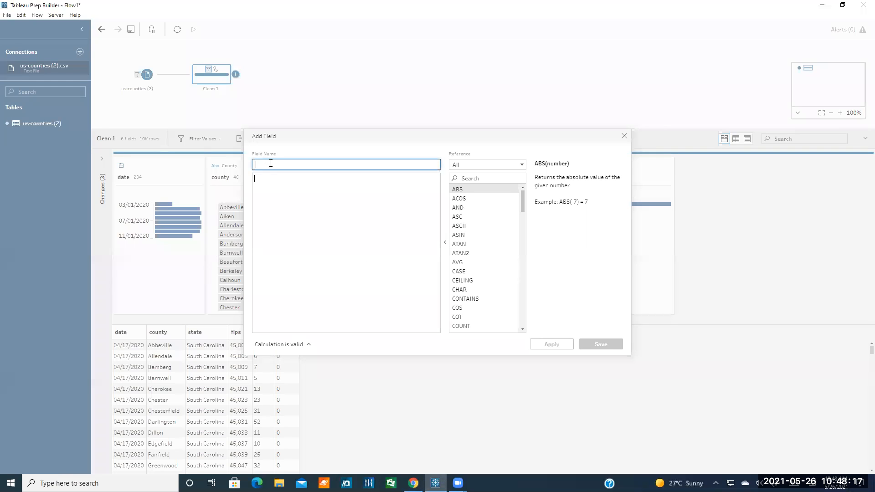
type("Weekly")
left_click(280, 192)
key("ctrl+v")
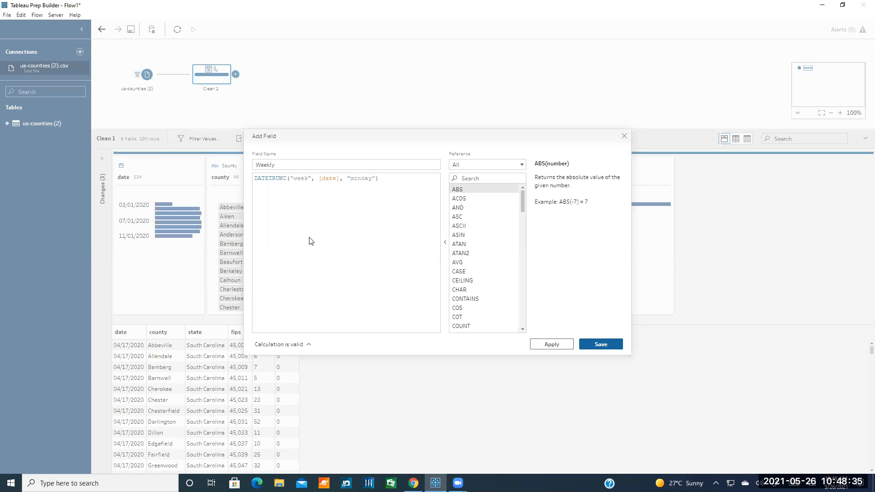
Go through the arguments of the Weekly formula, removing the [date] argument and entering it again
double_click(279, 180)
double_click(303, 177)
left_click_drag(290, 178, 311, 179)
left_click(291, 178)
left_click_drag(291, 179, 312, 177)
left_click(290, 178)
double_click(298, 179)
left_click_drag(318, 179, 341, 179)
type("[dat")
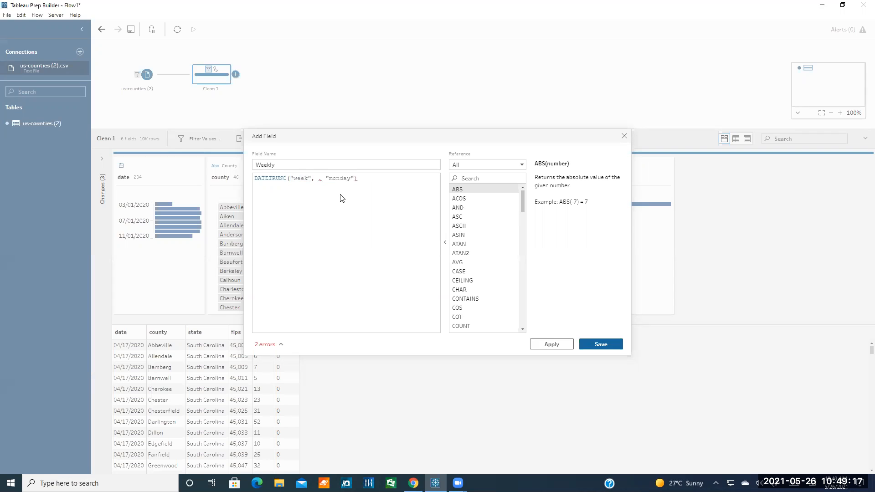
key("Return")
double_click(366, 179)
left_click(380, 179)
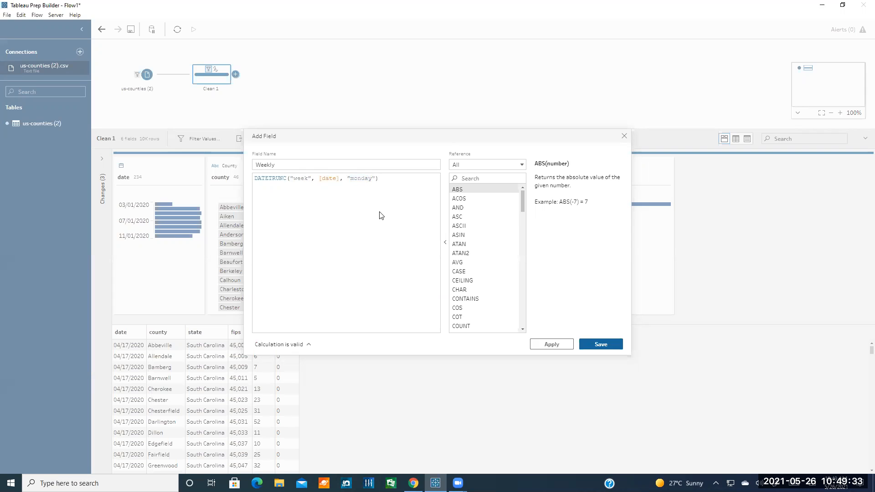
Check the Weekly calculation's notifications and save the field
left_click(278, 345)
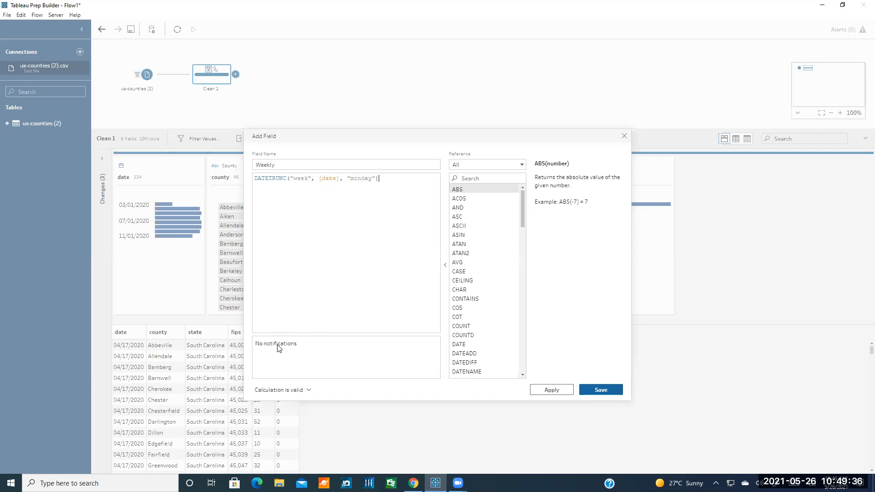
left_click(292, 390)
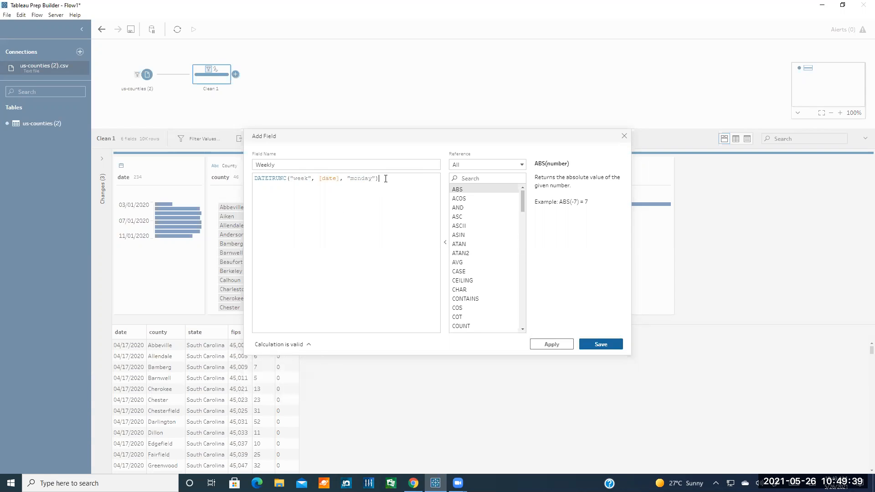
left_click(604, 345)
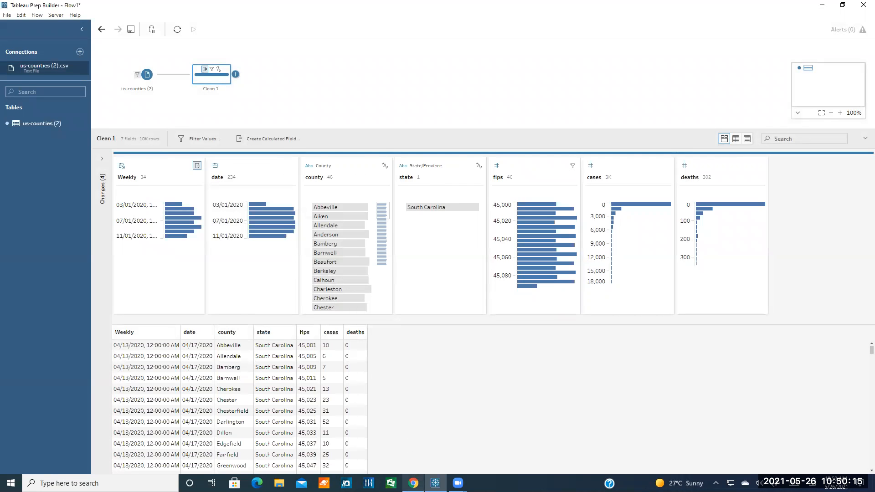
Switch to Chrome and copy the complete Biweekly IF DATEDIFF formula, through END, from the workshop page
left_click(413, 483)
scroll(412, 393, "down", 1)
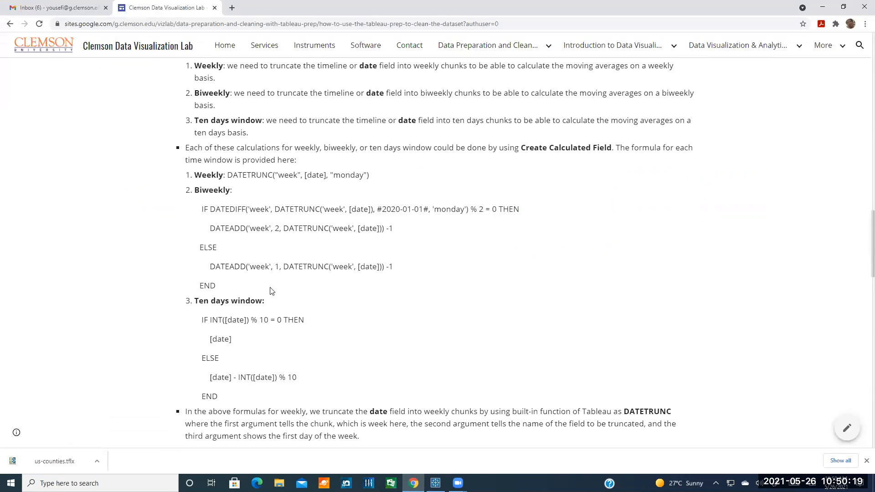
left_click_drag(217, 286, 193, 219)
key("ctrl+c")
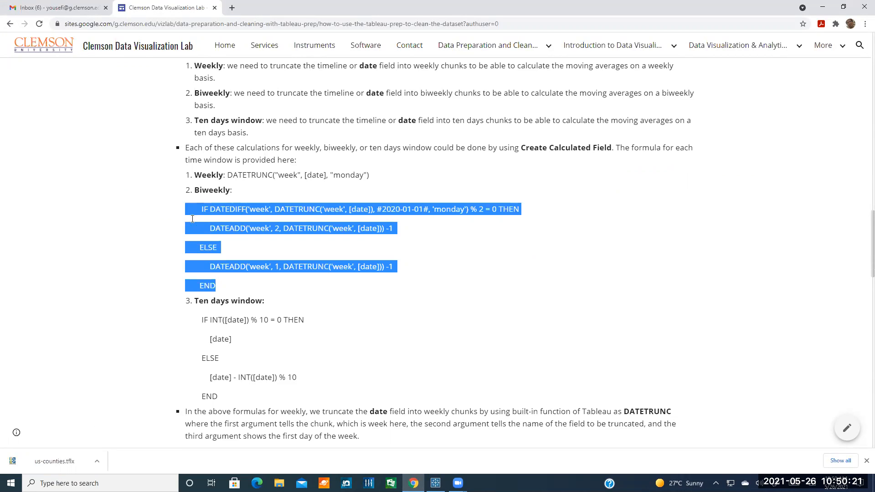
left_click(274, 247)
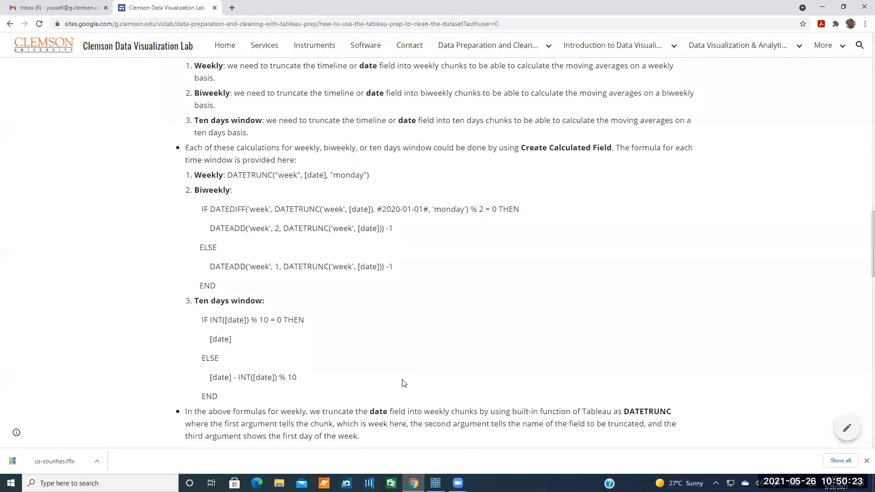
Switch to Tableau Prep Builder and add a second clean step branching from the us-counties (2) input
left_click(436, 483)
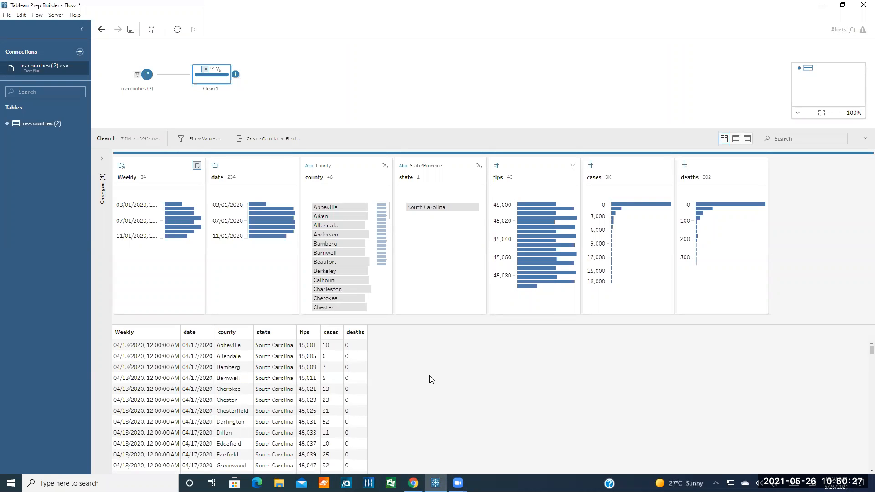
mouse_move(157, 76)
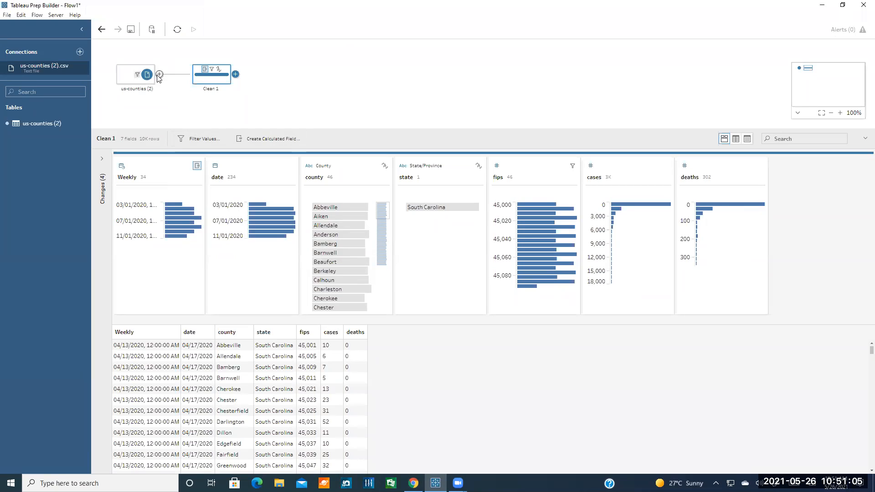
left_click(159, 76)
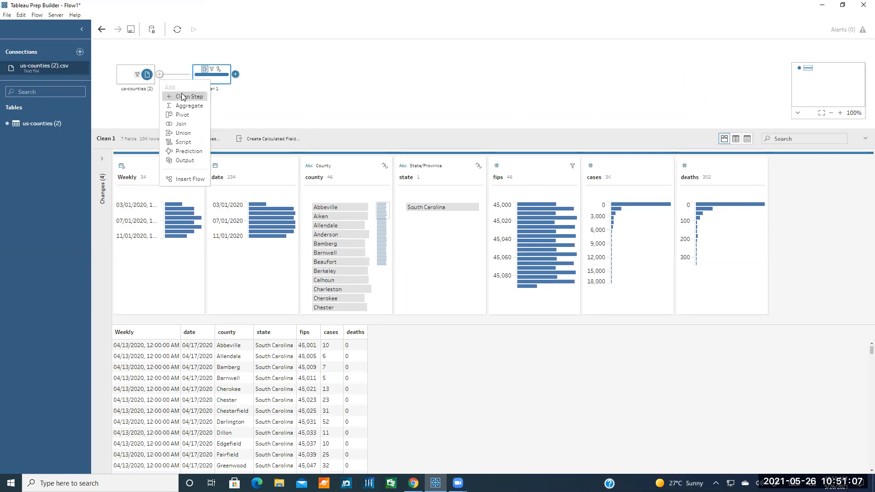
left_click(162, 75)
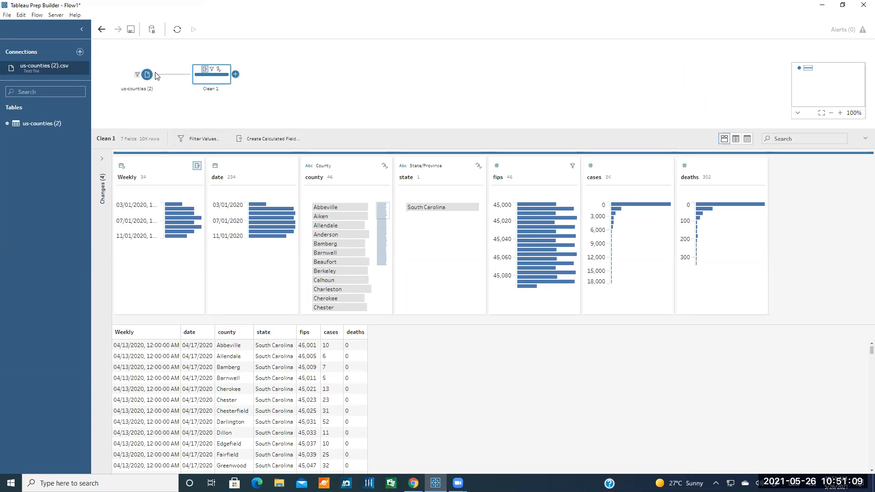
left_click(159, 75)
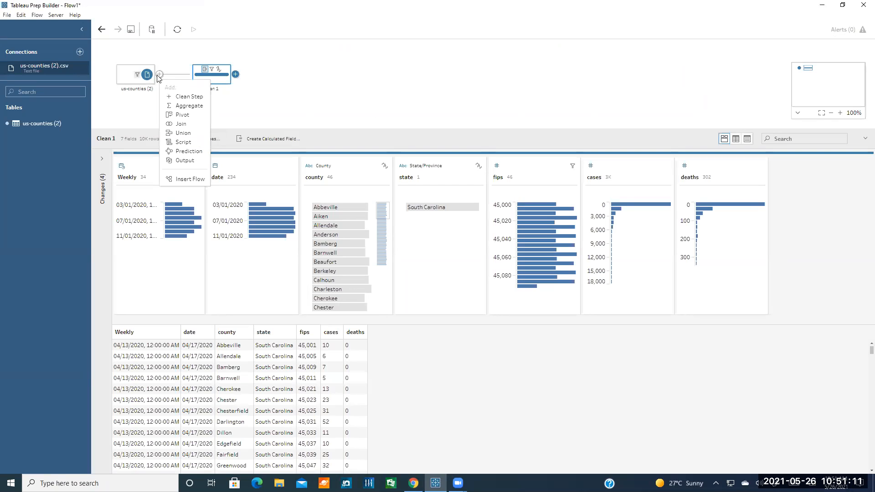
left_click(172, 98)
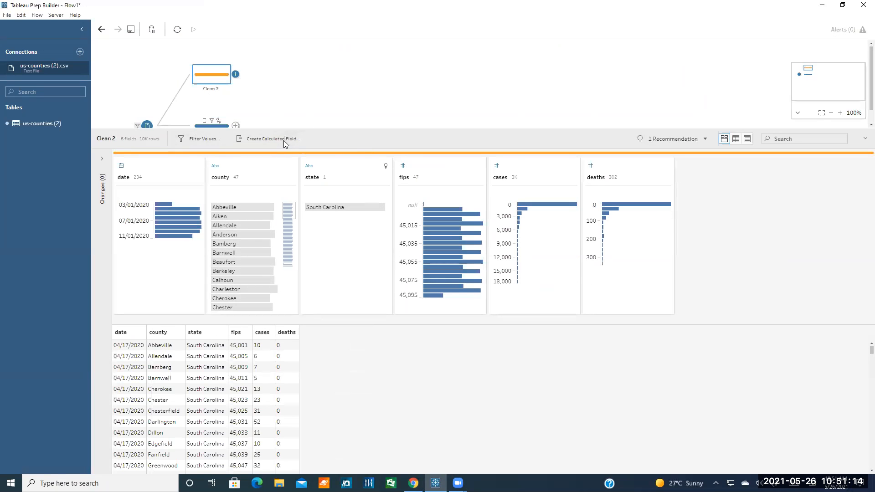
Exclude the null fips values in the new clean step and enlarge the flow area
left_click(435, 206)
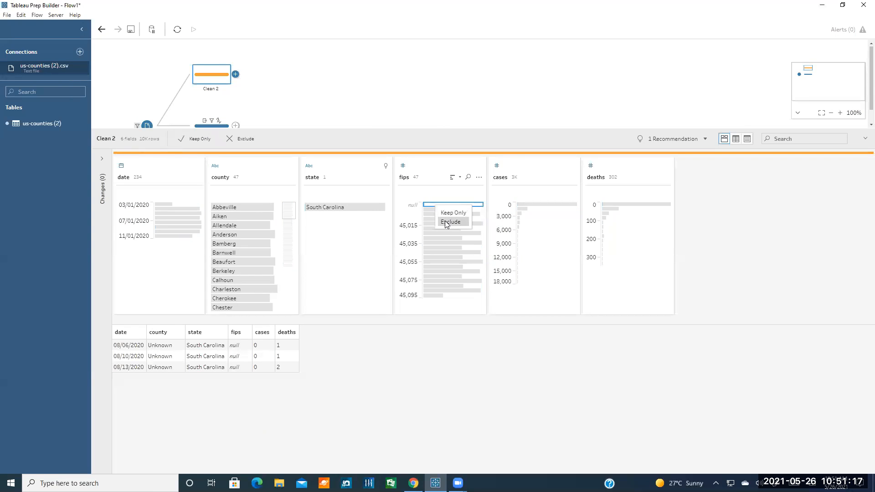
left_click(447, 222)
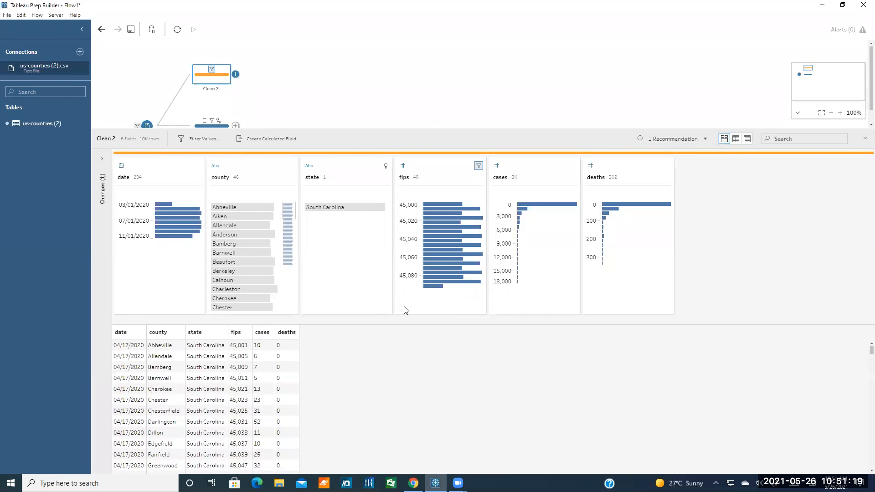
scroll(336, 94, "down", 1)
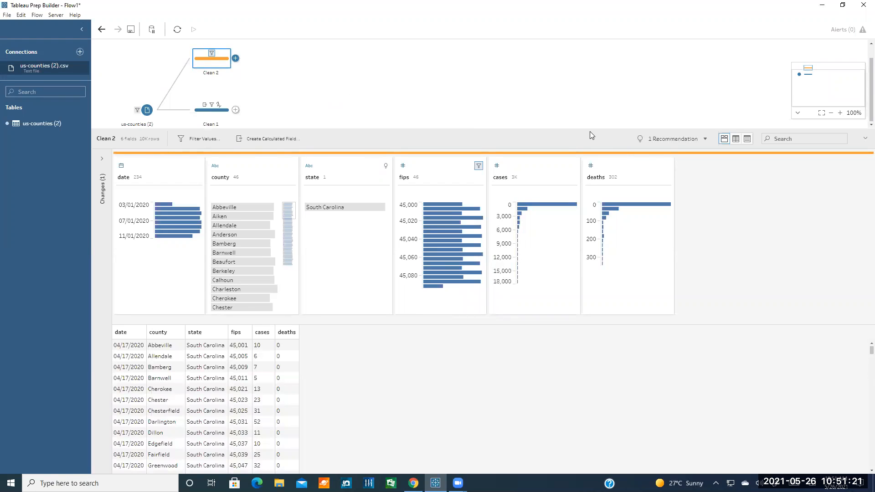
left_click_drag(580, 132, 577, 200)
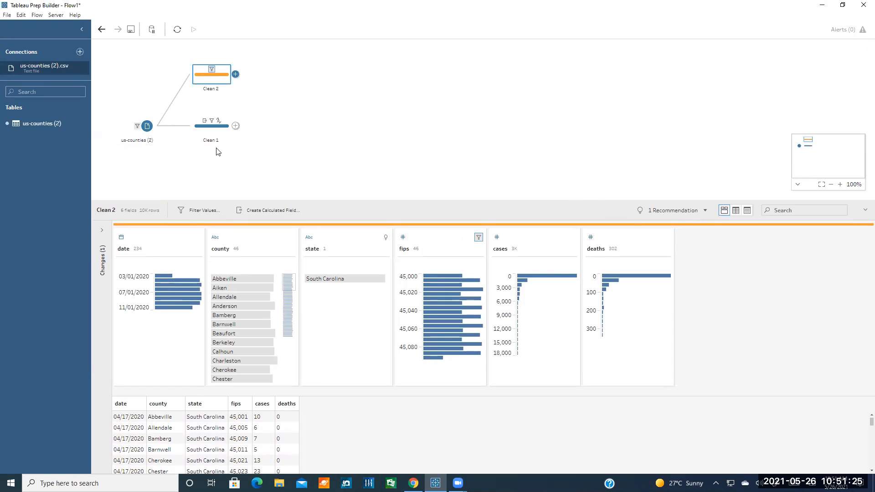
Start a calculated field named Biweekly in Clean 2, paste the copied IF DATEDIFF formula, and remove its leading spaces
left_click(265, 211)
type("Biwee")
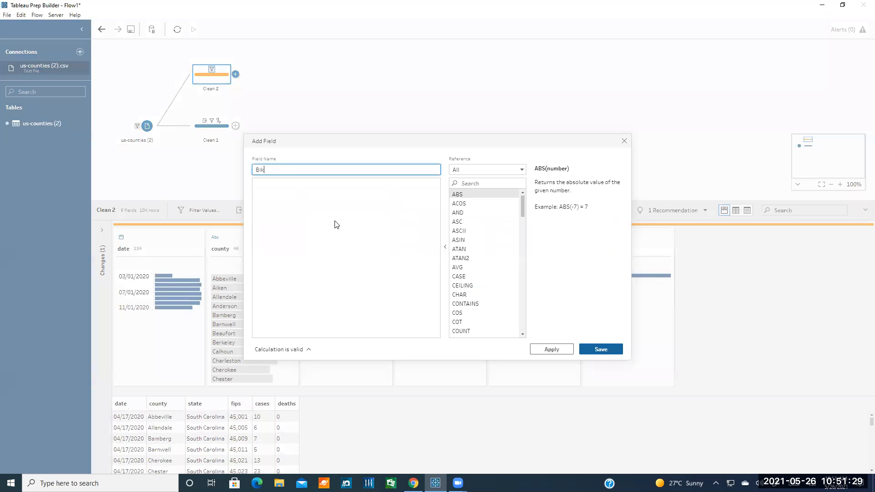
type("kly")
key("Tab")
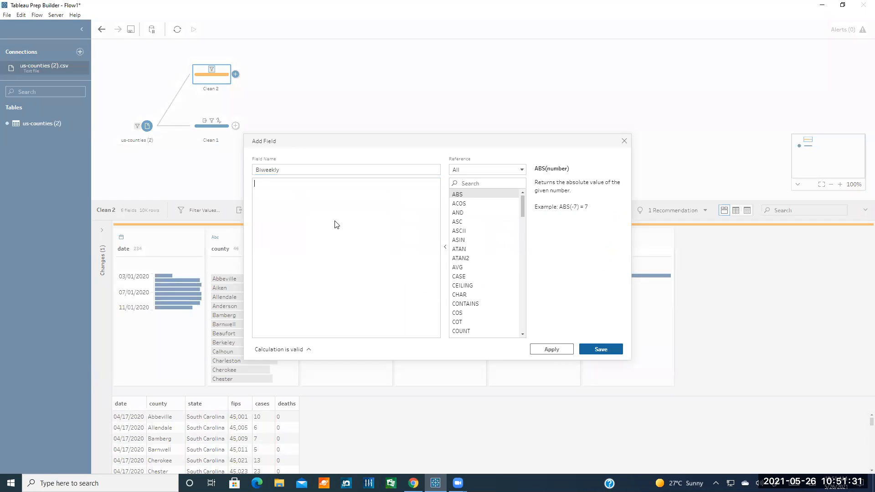
key("ctrl+v")
left_click(298, 183)
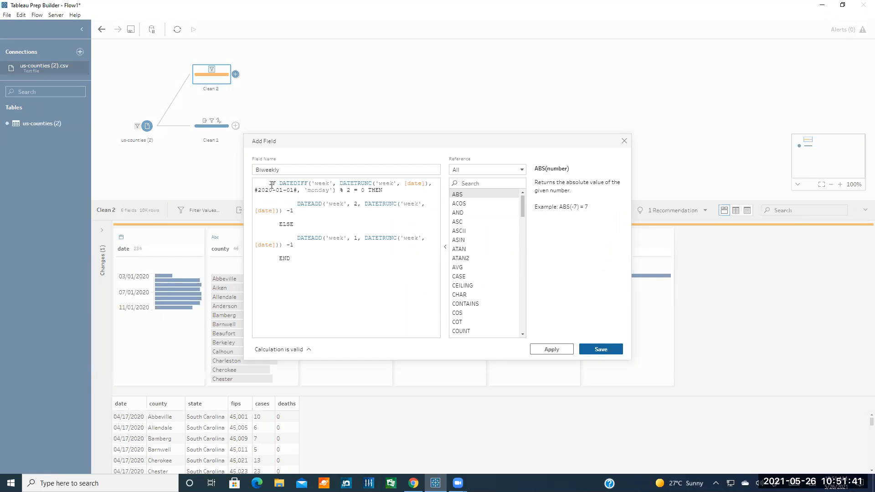
key("BackSpace")
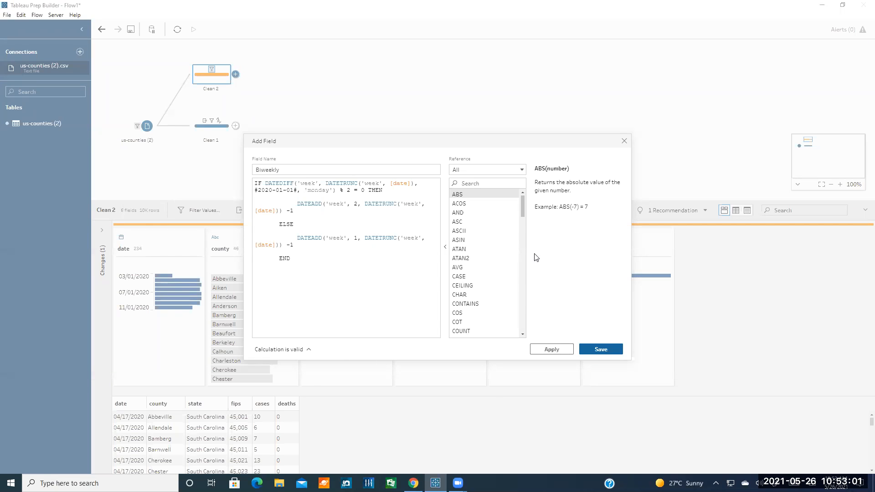
Close the Biweekly field editor without saving and remove the Clean 2 step from the flow
left_click(624, 142)
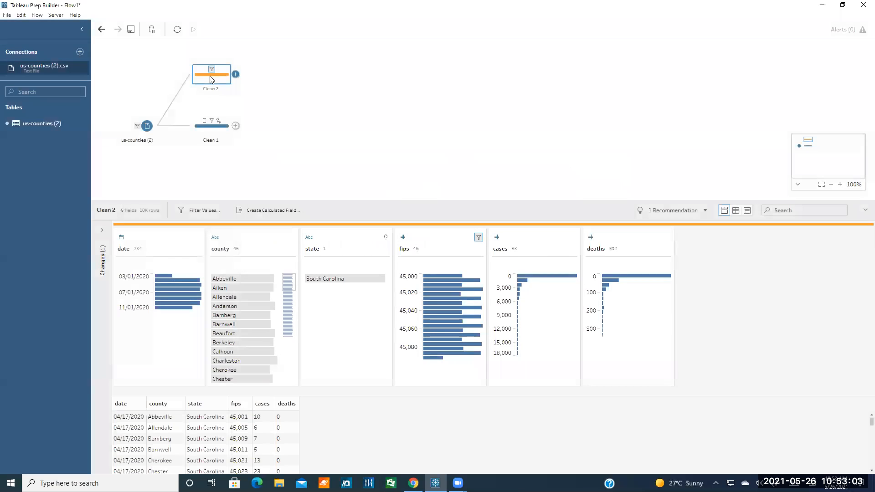
right_click(213, 75)
left_click(215, 166)
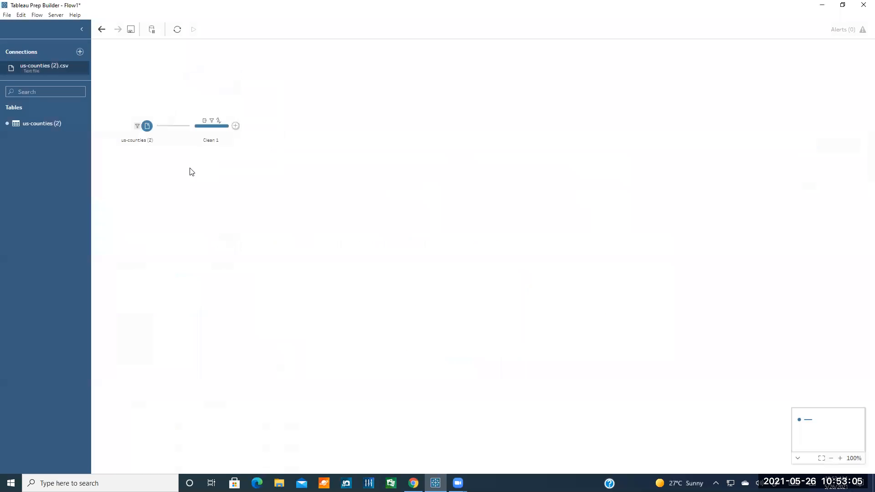
Branch a new clean step from the us-counties (2) input and exclude the null fips values in it
mouse_move(160, 126)
left_click(159, 127)
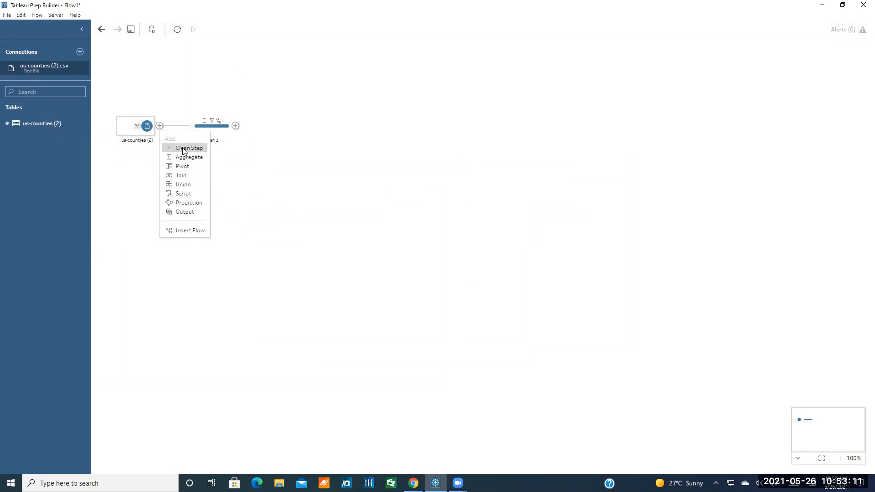
left_click(184, 149)
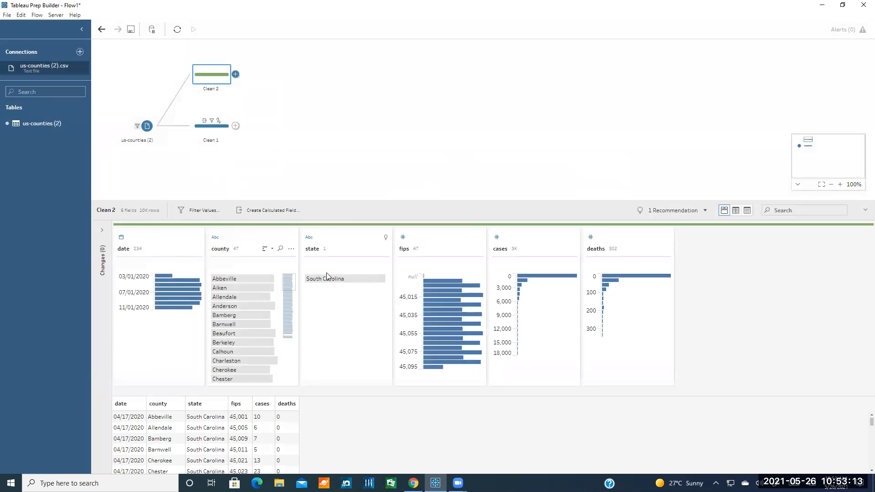
left_click(430, 275)
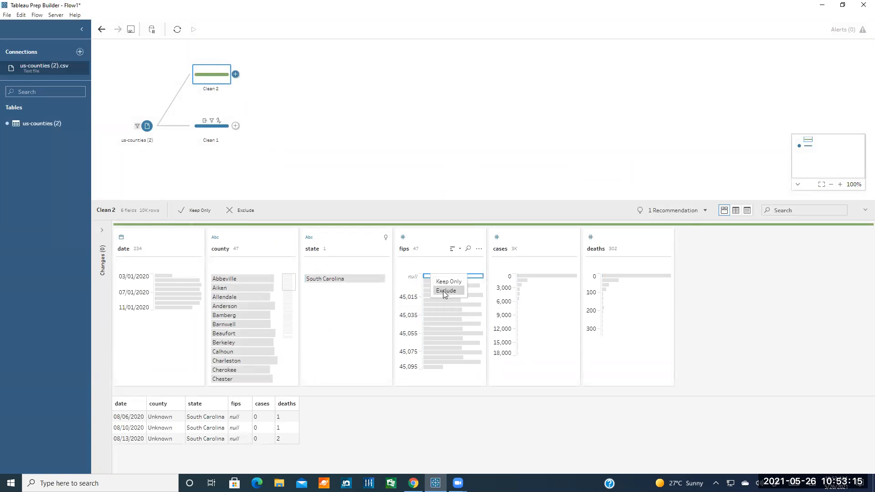
left_click(445, 290)
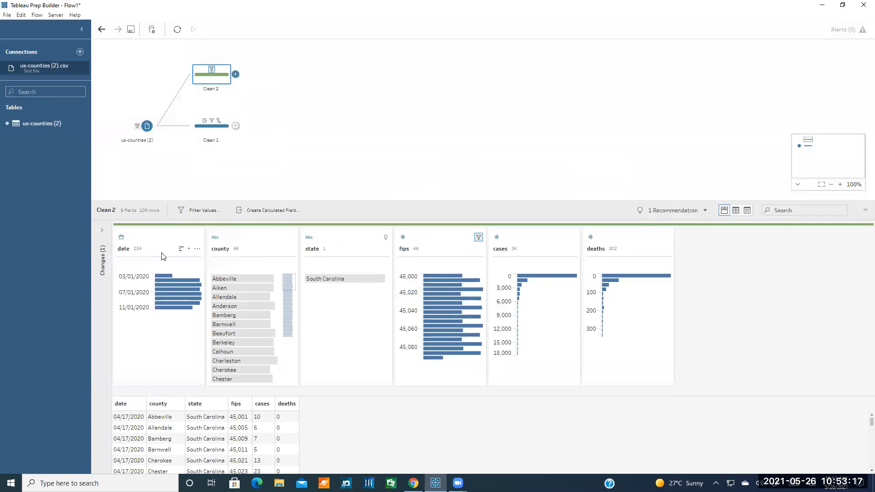
Create a calculated field named Biweekly in Clean 2 with the copied IF DATEDIFF formula and save it
left_click(273, 210)
type("Biweekly")
key("Tab")
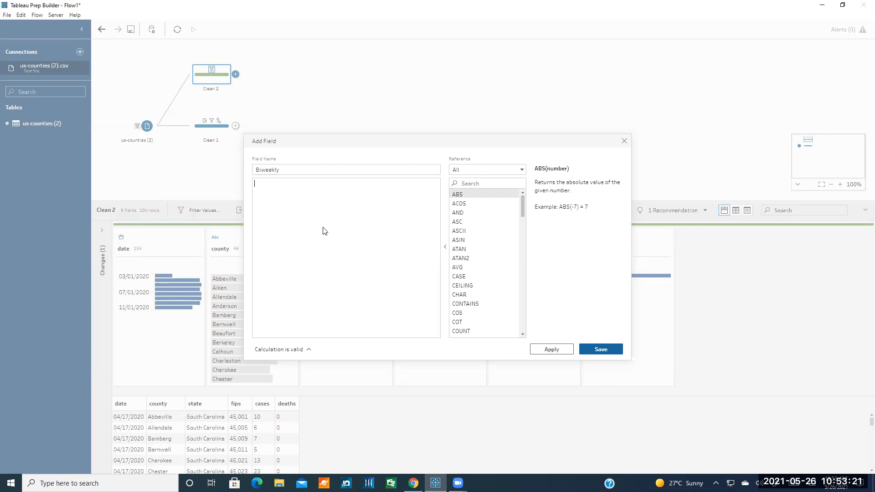
key("ctrl+v")
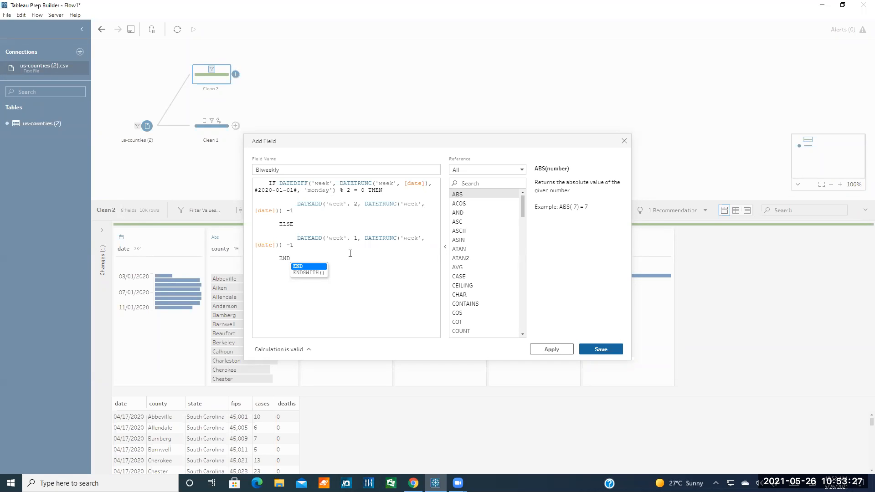
left_click(340, 185)
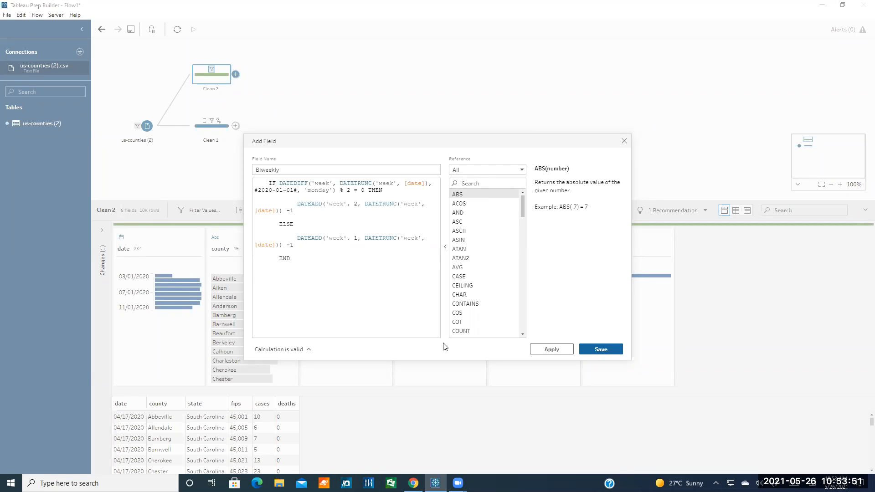
left_click(602, 351)
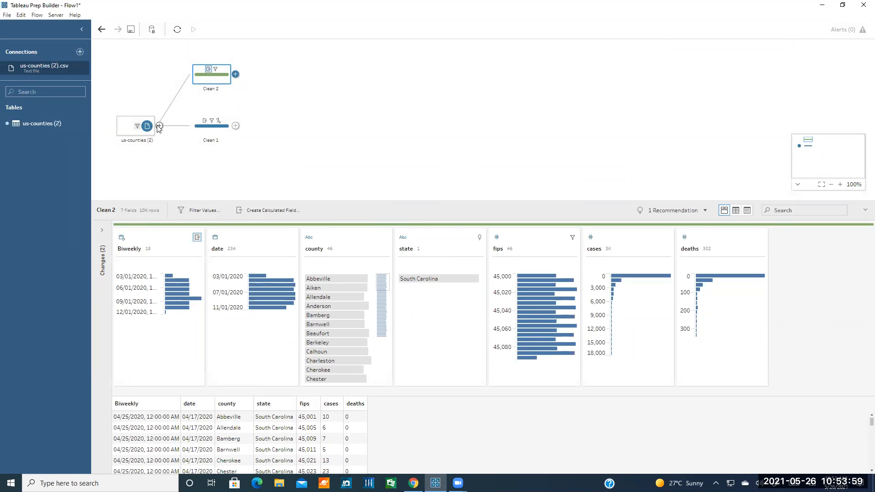
Add a third clean step branching from us-counties (2) and exclude its null fips values
left_click(159, 126)
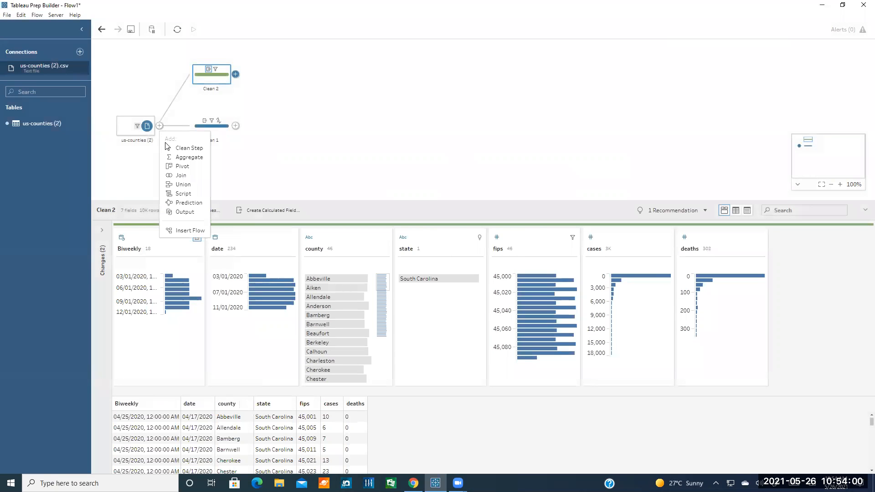
left_click(195, 151)
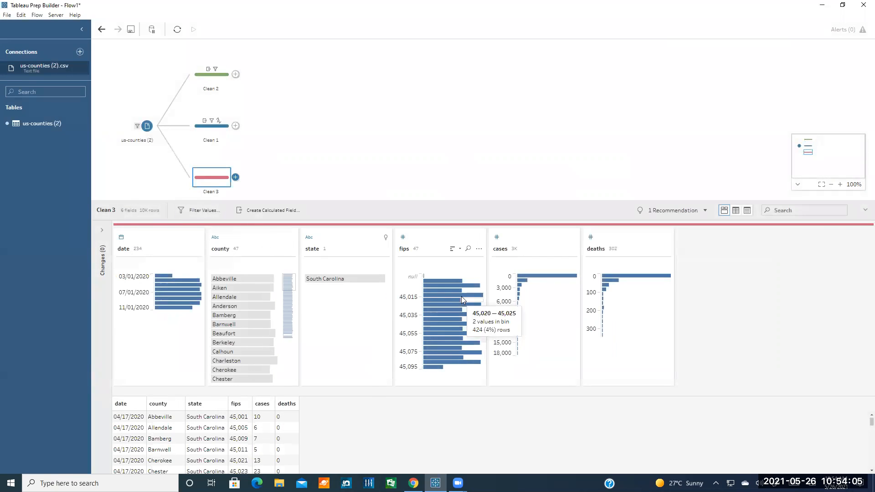
left_click(438, 276)
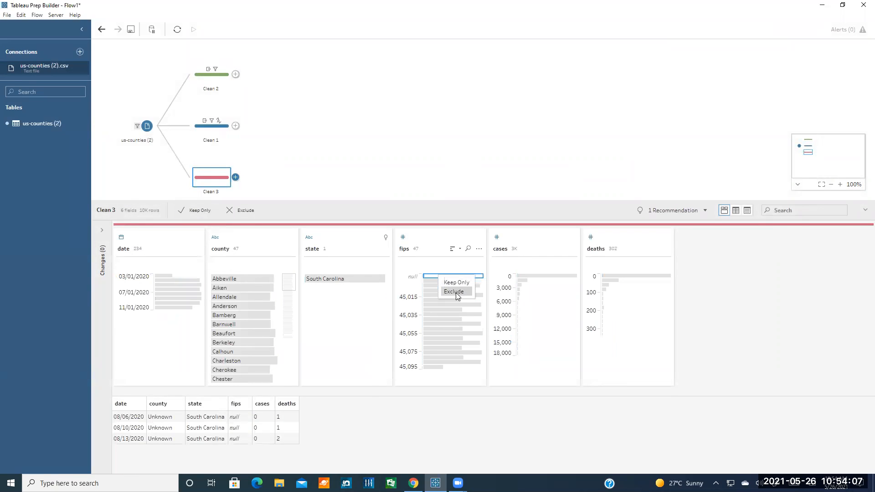
left_click(456, 292)
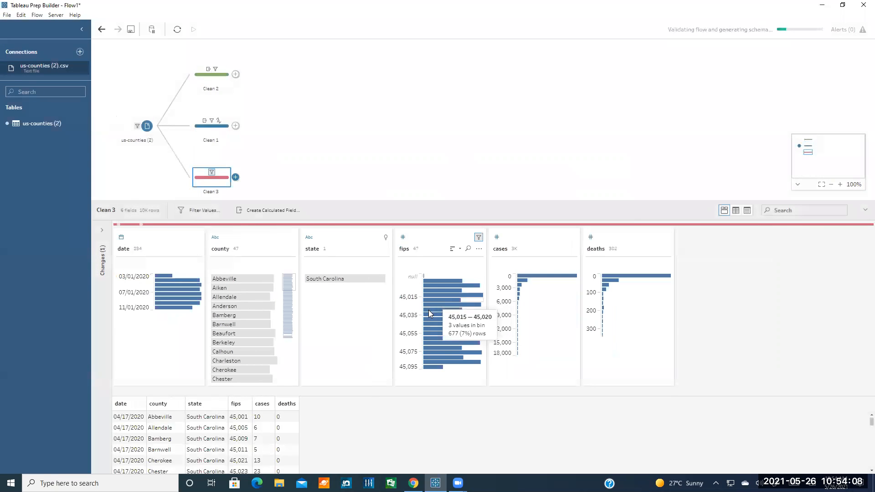
Start a calculated field in Clean 3, check the formula's heading on the workshop page in Chrome, and name the field Ten days
left_click(251, 211)
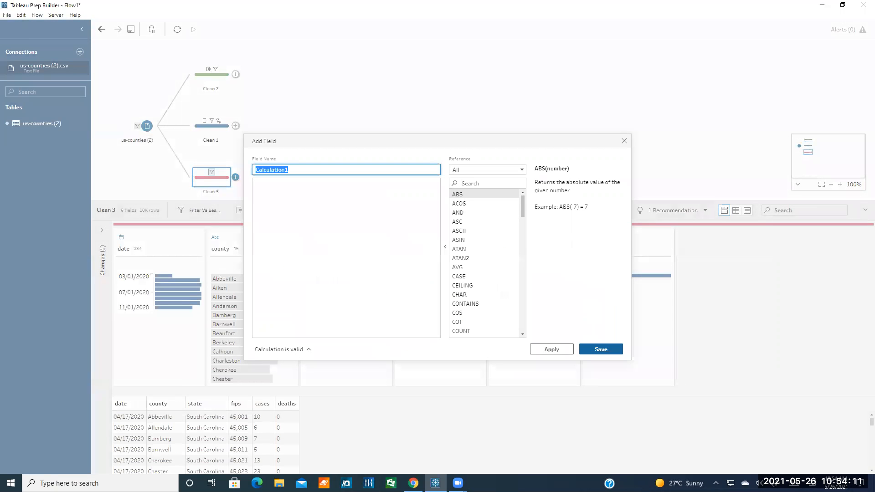
left_click(414, 484)
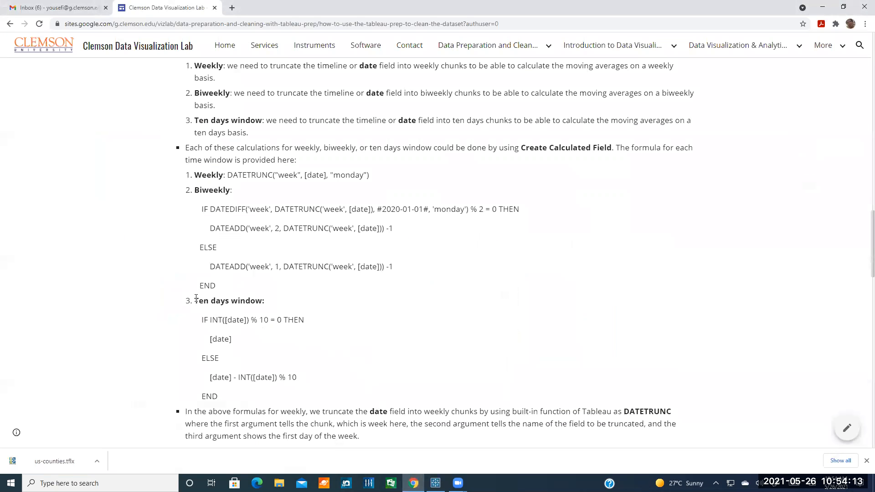
left_click(435, 483)
type("Ten")
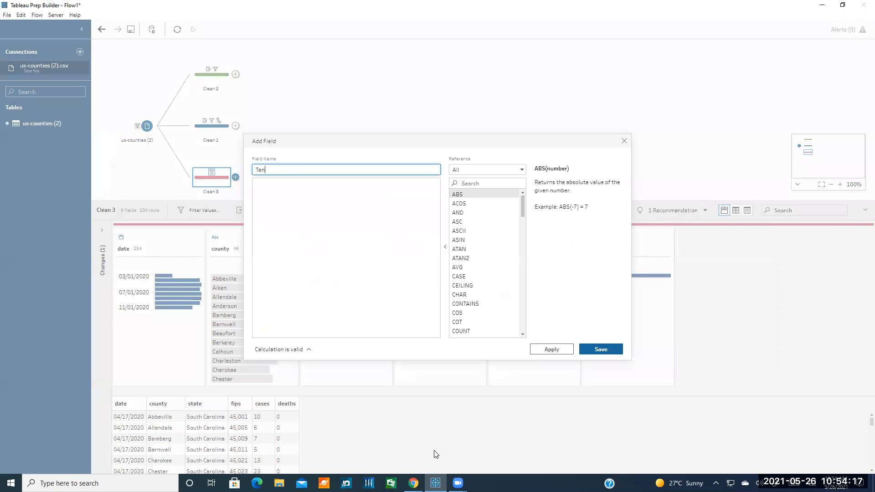
type(" days")
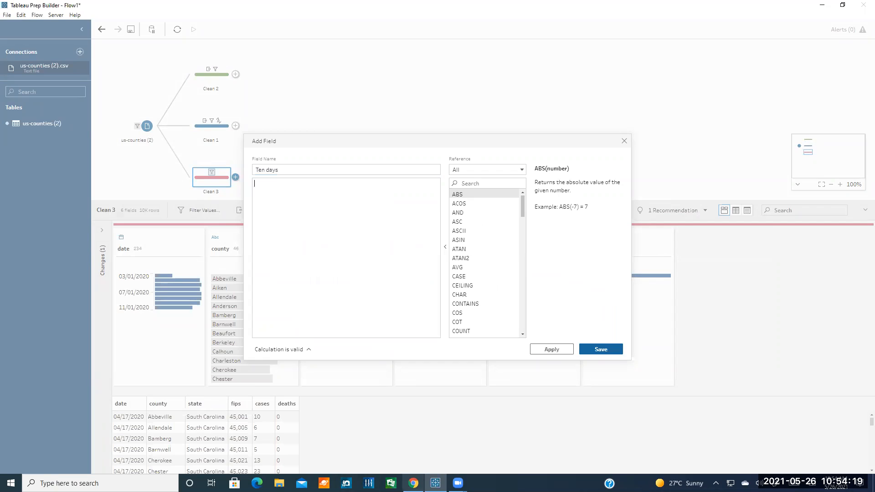
Copy the complete Ten days window formula, IF INT([date]) through END, from Chrome and paste it into the Ten days field in Tableau Prep Builder
left_click(413, 483)
left_click_drag(254, 403, 187, 322)
key("ctrl+c")
left_click(254, 343)
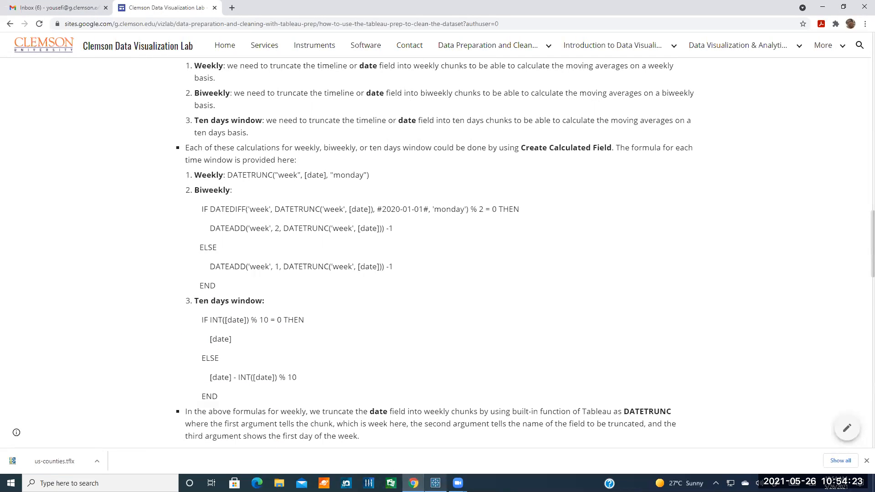
left_click(436, 483)
key("ctrl+v")
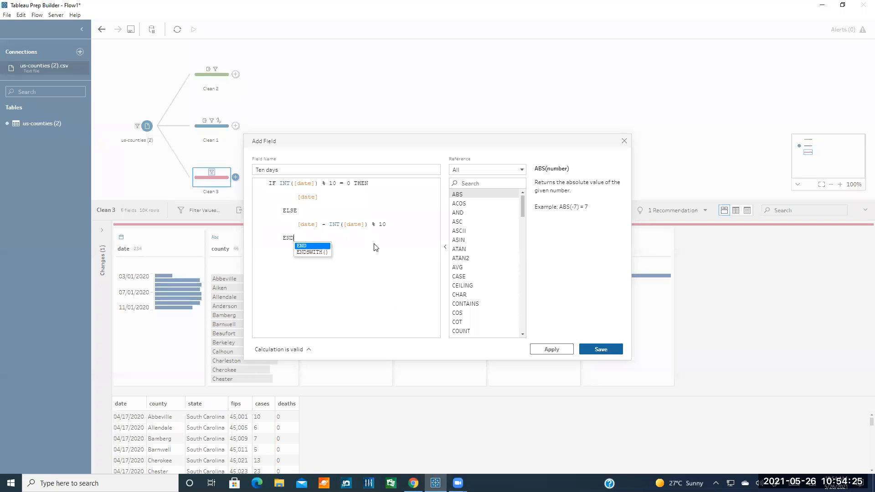
left_click_drag(322, 183, 347, 182)
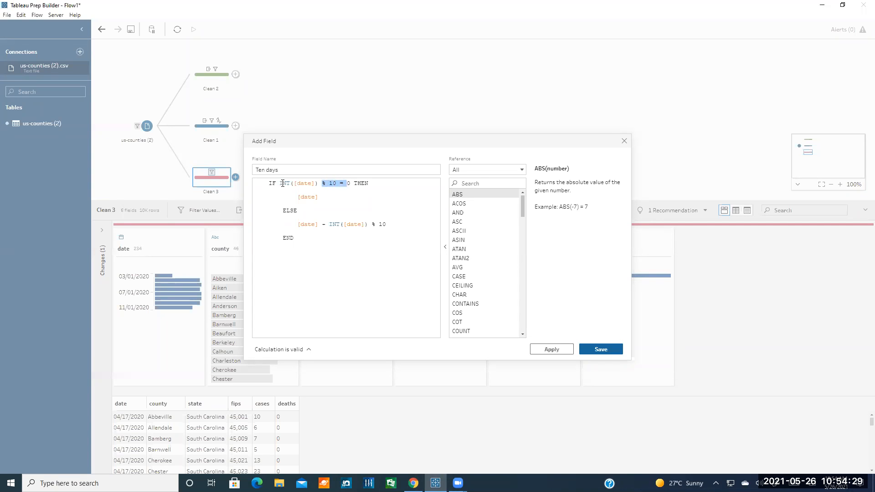
Go over the Ten days formula, save the calculated field in Clean 3, and deselect the clean step
left_click_drag(280, 183, 340, 183)
left_click(313, 198)
left_click(595, 350)
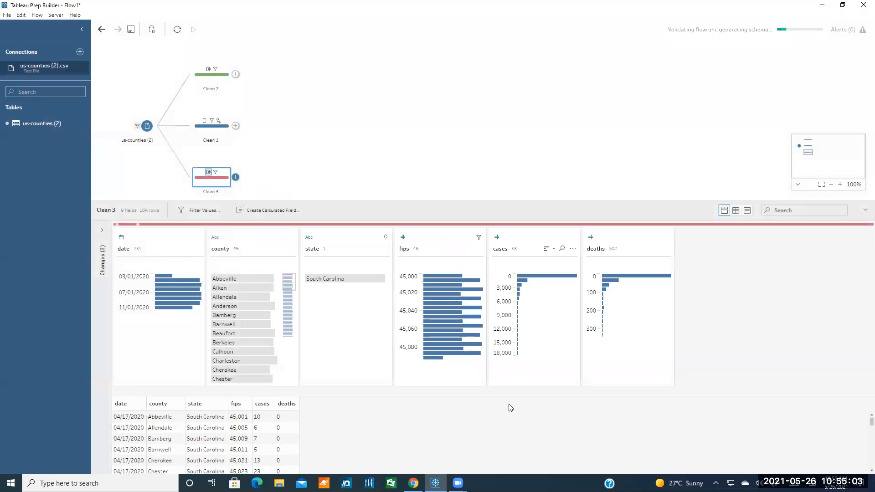
left_click(304, 129)
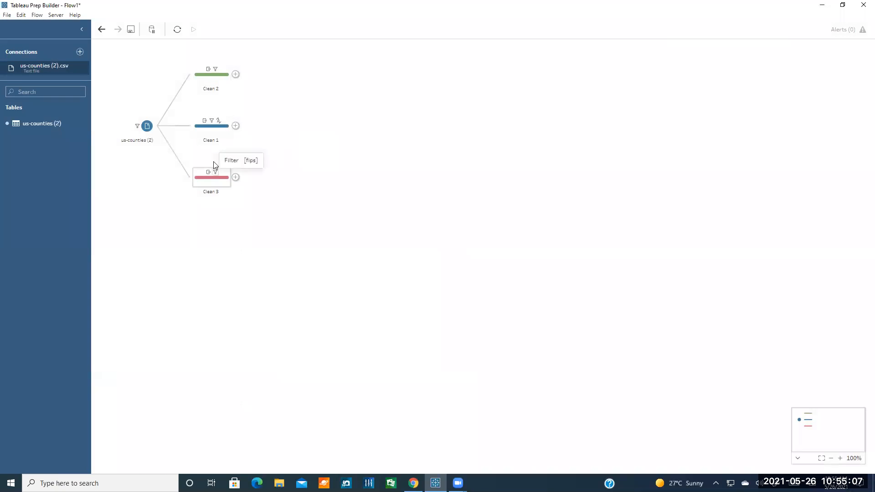
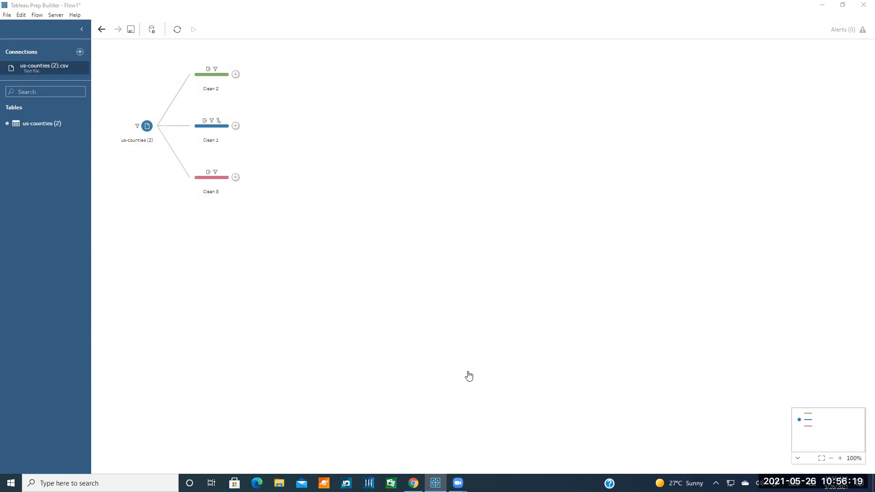
Switch to Chrome and review the workshop page's formula explanations, Date & Time to Date instructions, and packaged flow link
left_click(414, 483)
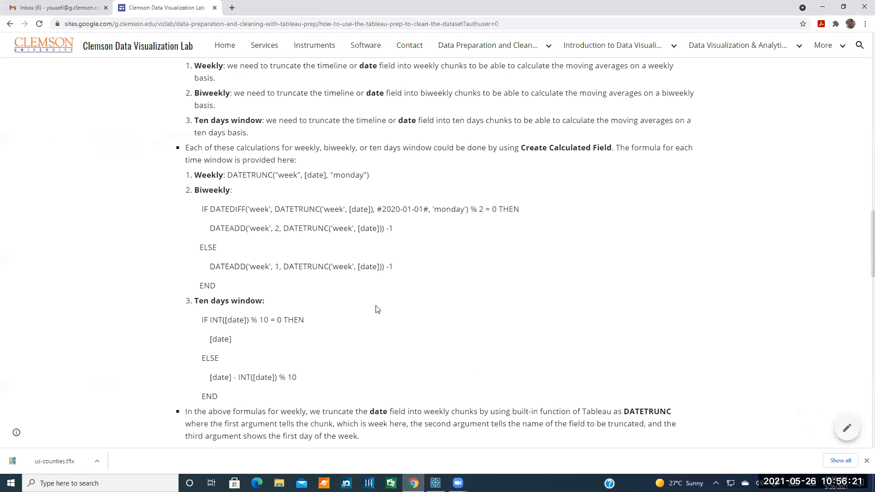
scroll(378, 310, "down", 3)
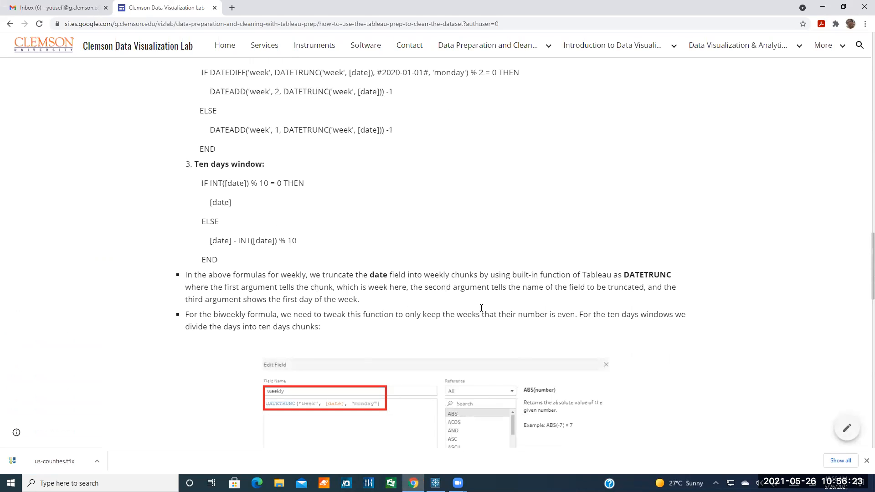
scroll(426, 335, "down", 2)
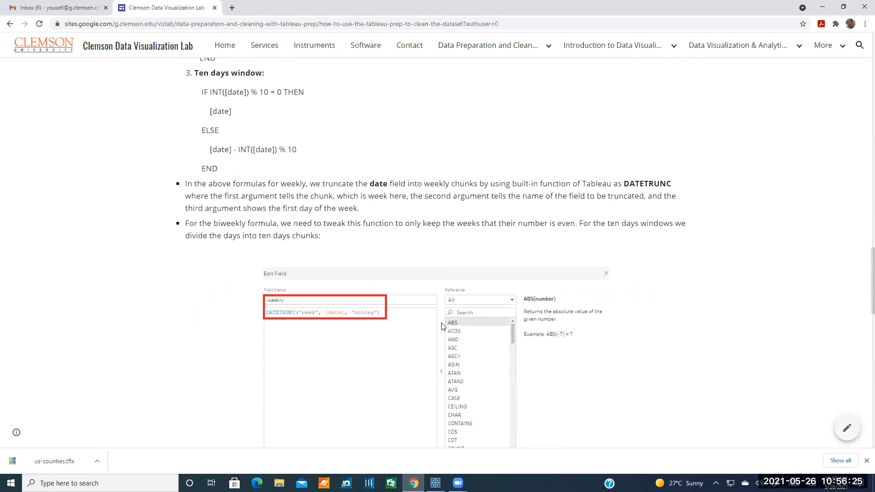
scroll(456, 320, "down", 1)
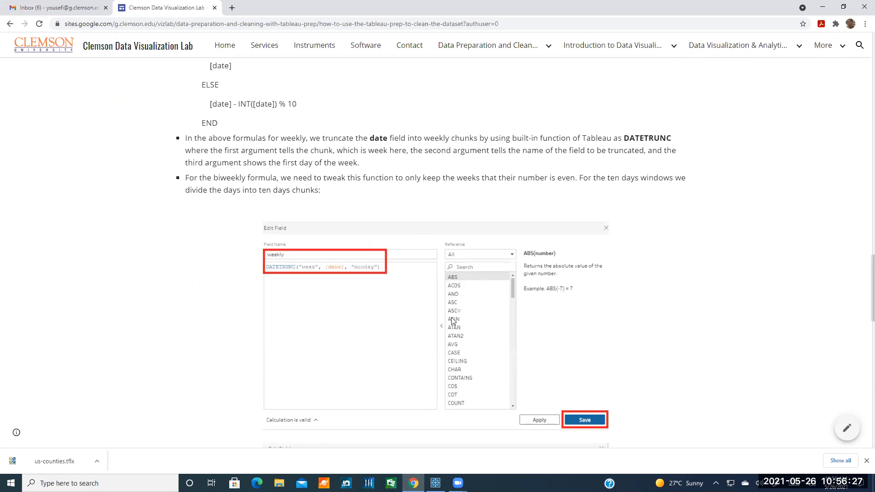
scroll(454, 322, "down", 7)
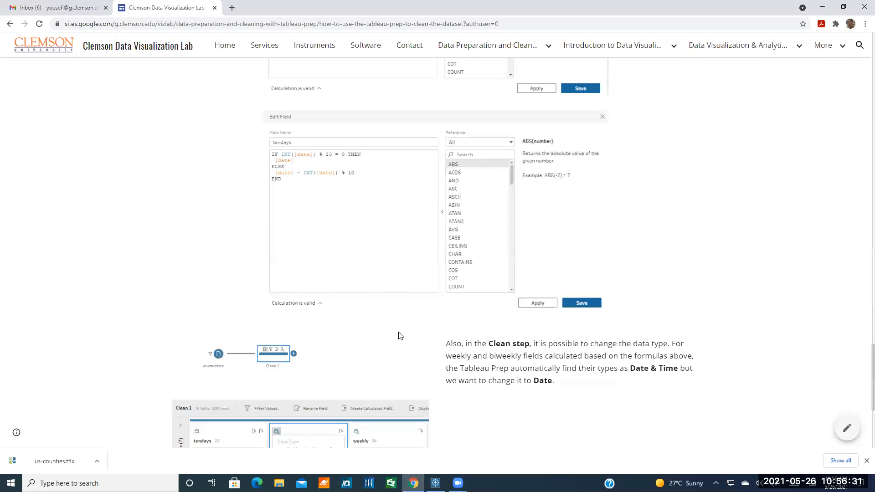
scroll(400, 336, "down", 5)
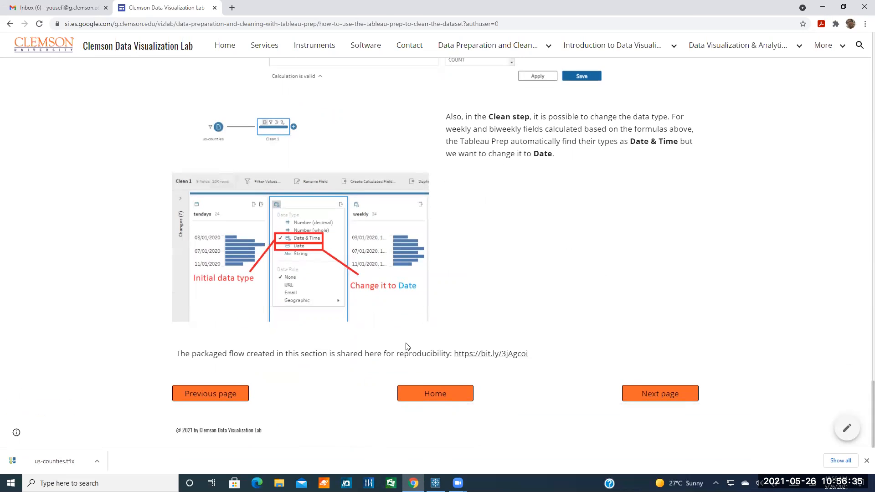
scroll(353, 288, "up", 1)
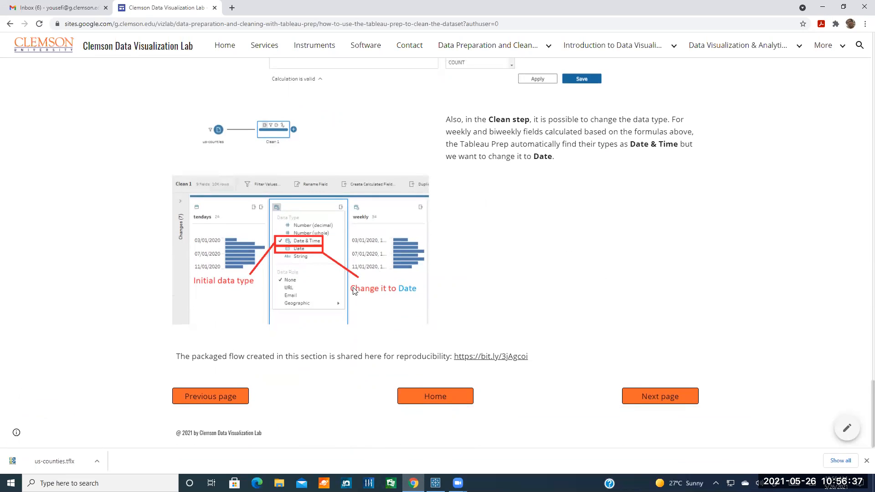
scroll(354, 291, "up", 2)
scroll(392, 323, "down", 3)
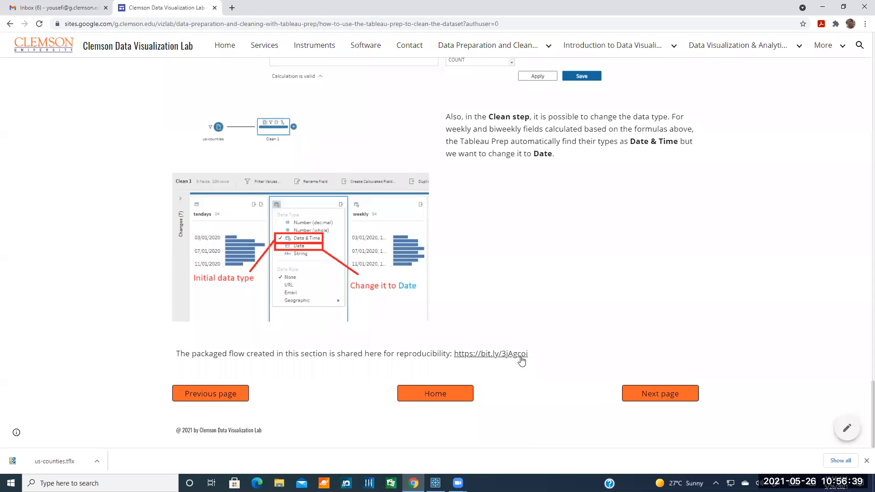
left_click_drag(525, 355, 456, 354)
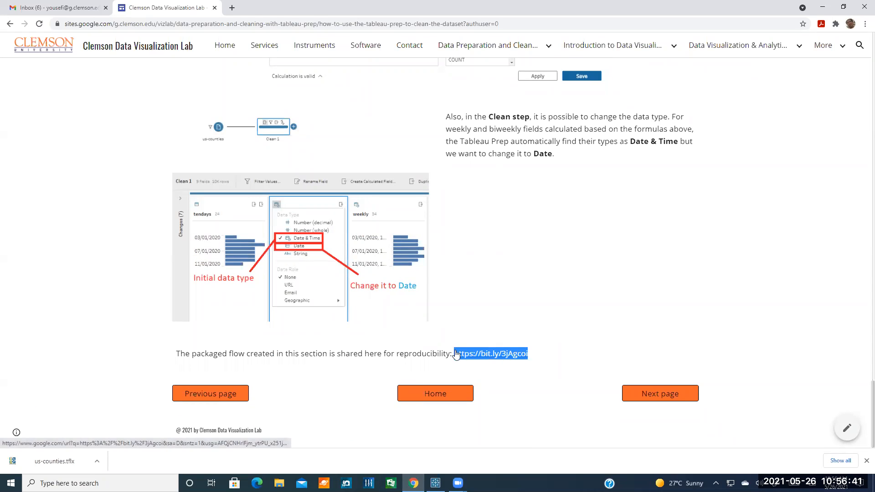
left_click(506, 322)
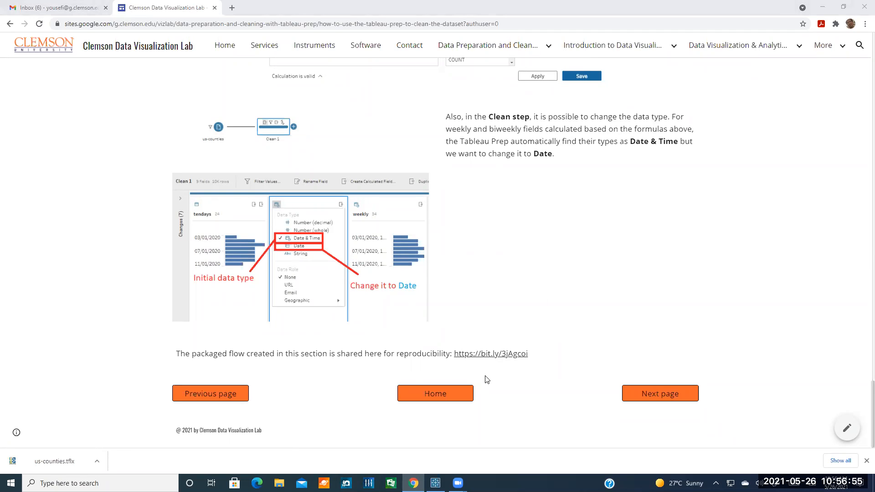
Switch back to Tableau Prep Builder and change the Biweekly field's data type in Clean 2 to Date
left_click(436, 482)
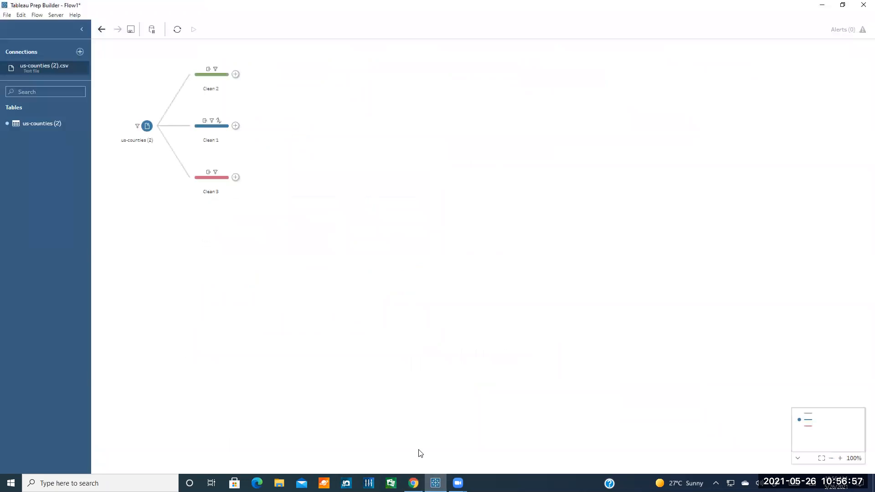
left_click(219, 79)
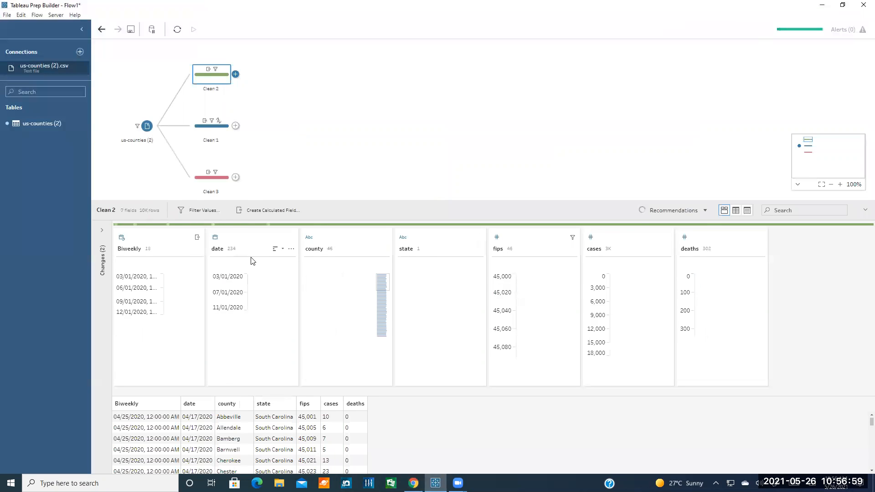
left_click(121, 239)
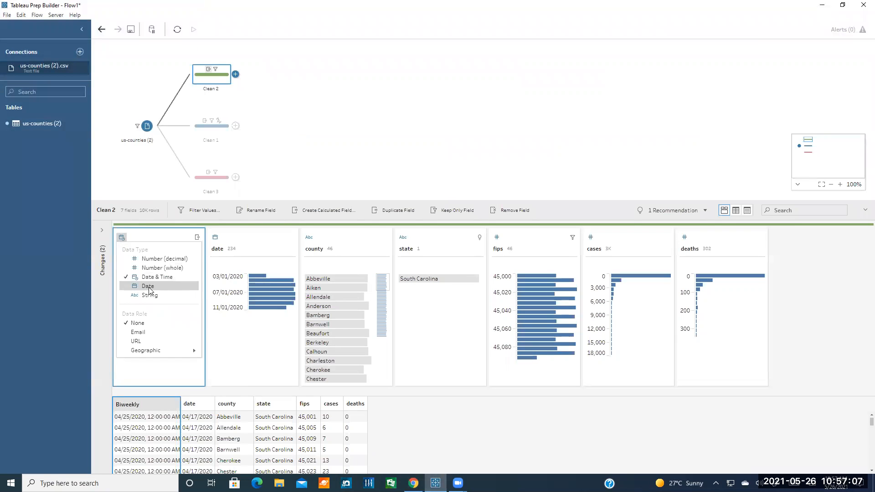
left_click(149, 287)
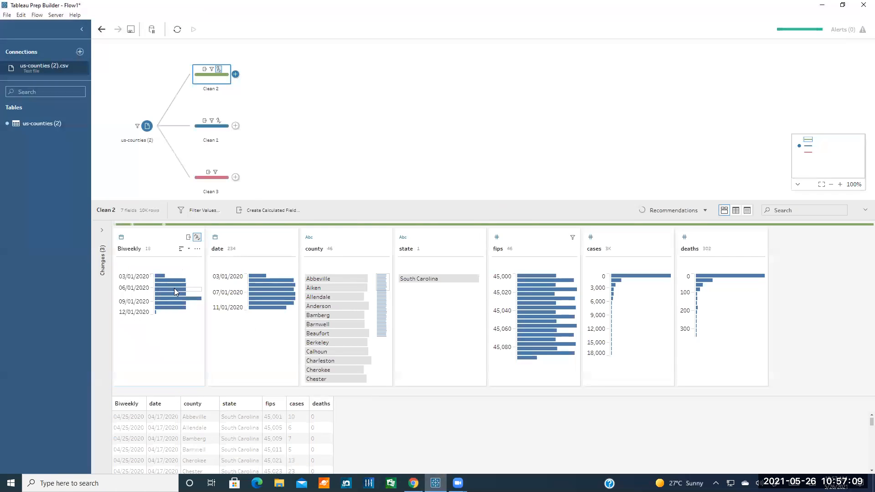
Change the data type of the Weekly field in Clean 1 to Date
left_click(211, 127)
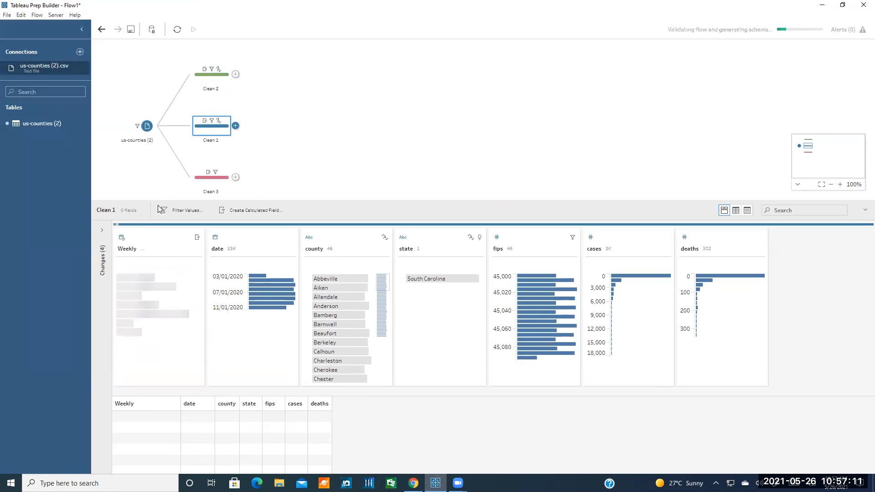
left_click(122, 238)
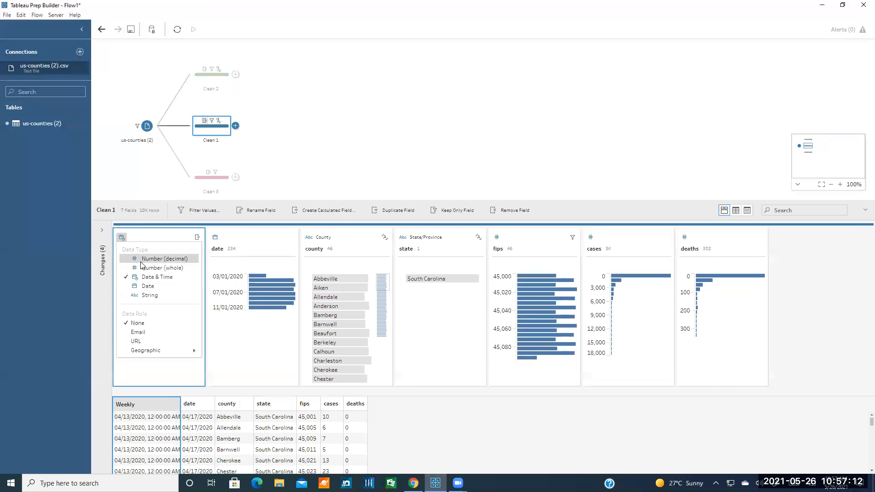
left_click(158, 287)
Check the data type of the Ten days field in Clean 3, keep it as Date, and deselect the step
left_click(207, 178)
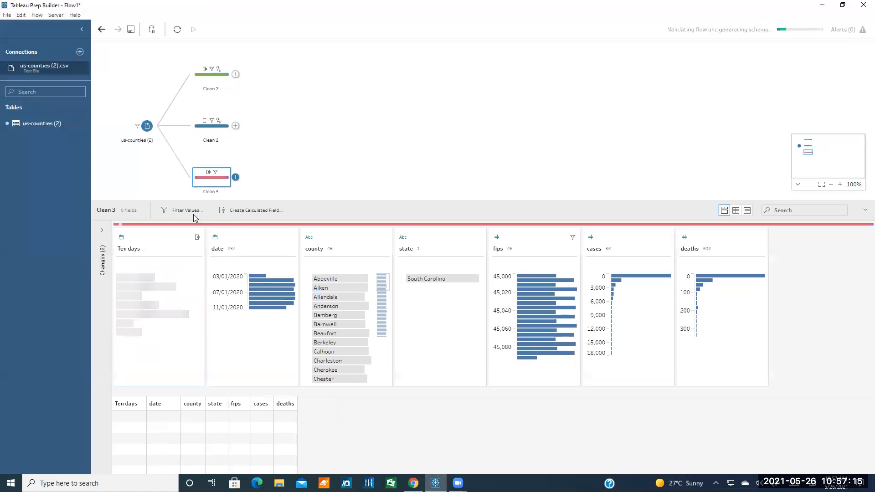
left_click(121, 237)
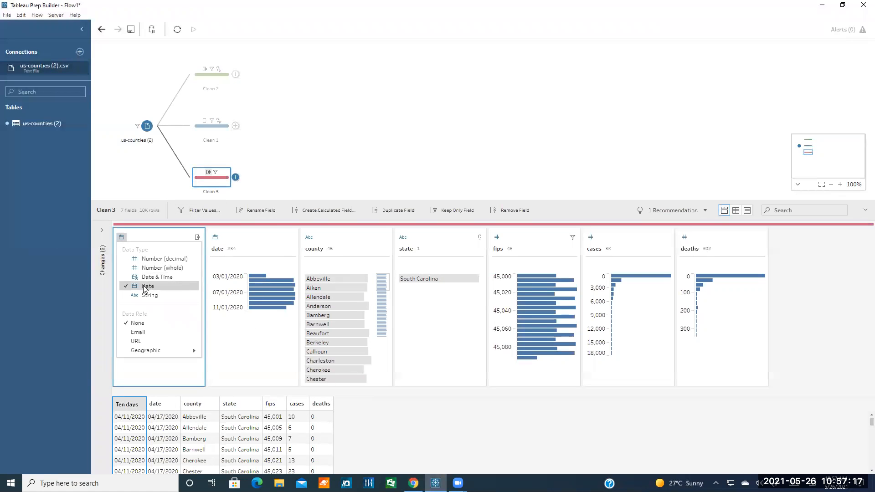
left_click(146, 286)
left_click(288, 145)
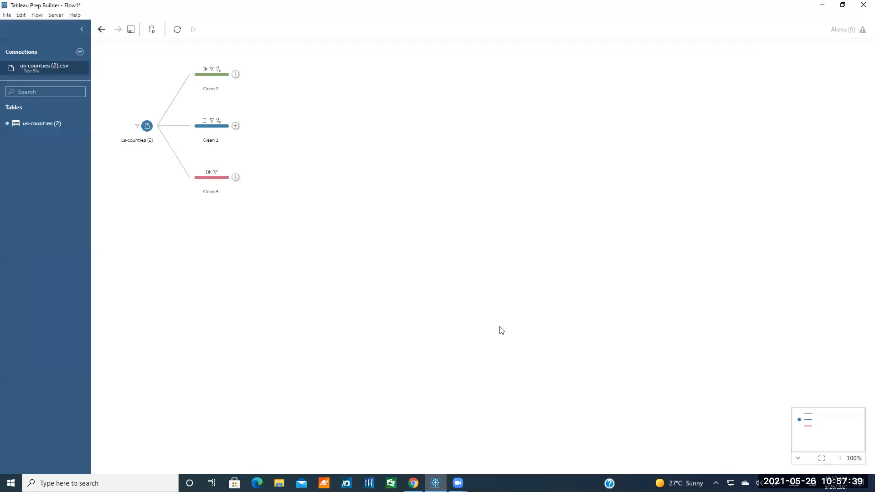
left_click(409, 476)
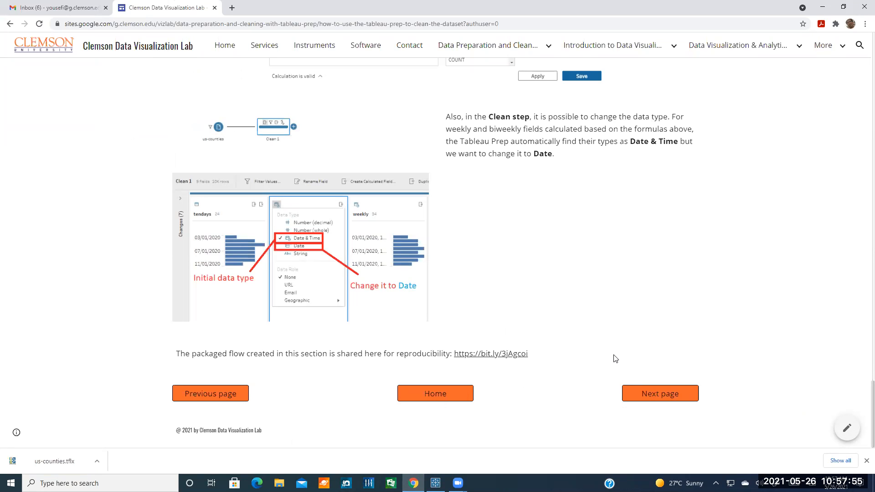
left_click(587, 1)
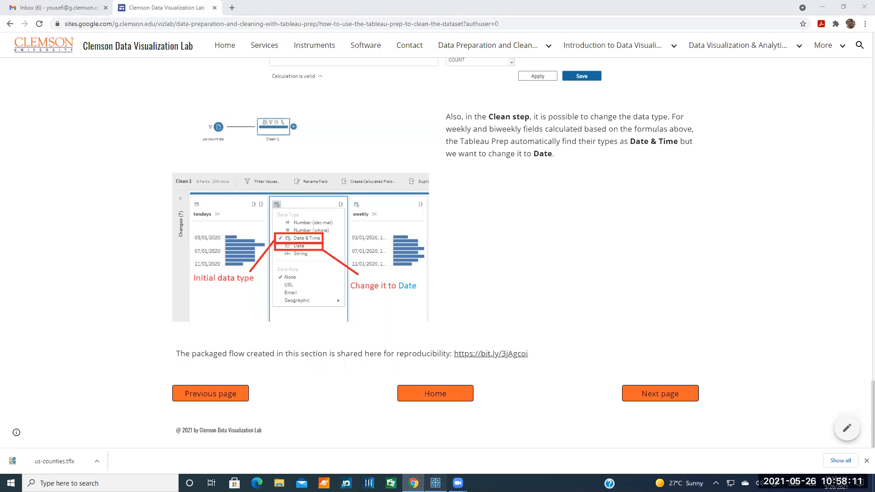
Return to Tableau Prep Builder and add a fourth clean step branching from us-counties (2)
left_click(435, 483)
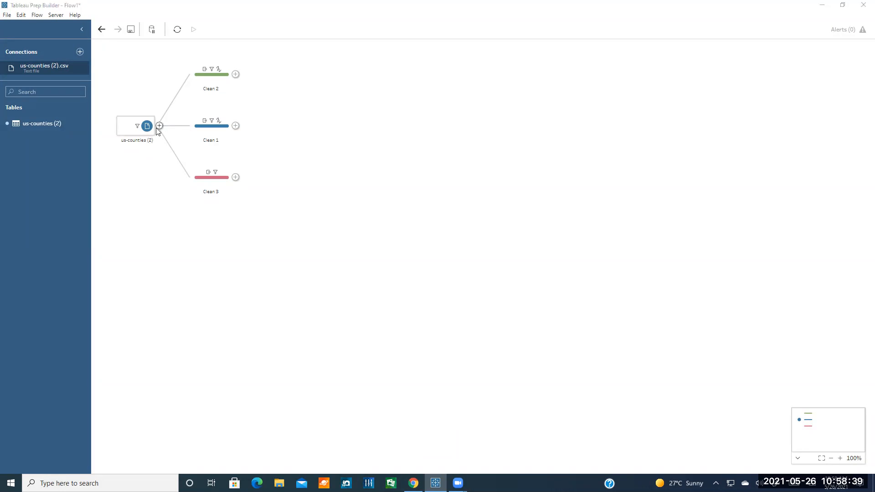
left_click(159, 126)
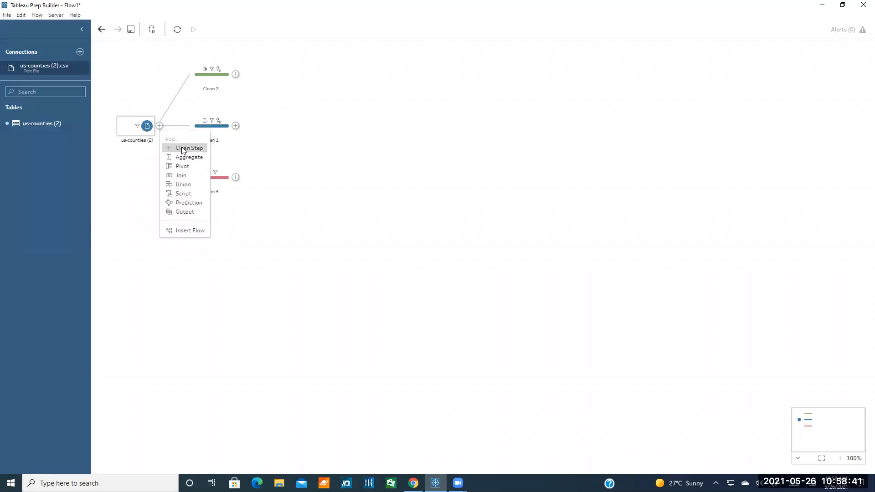
left_click(183, 148)
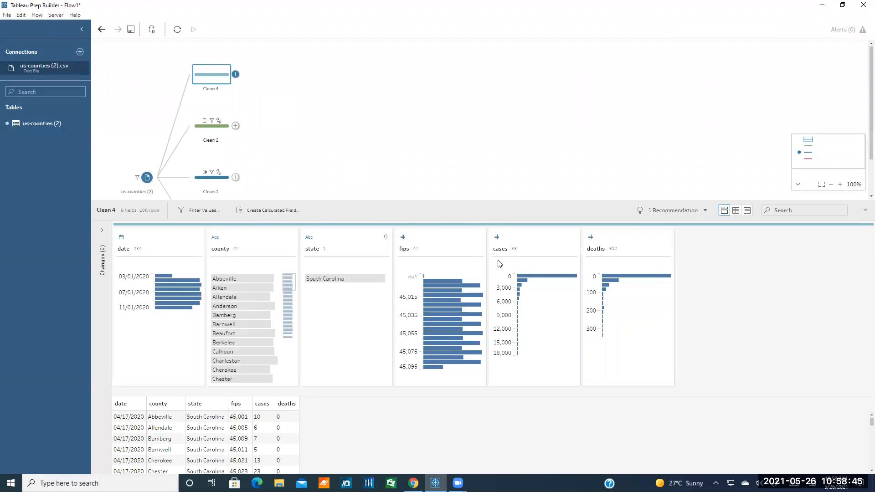
Exclude the null fips values in Clean 4
mouse_move(434, 275)
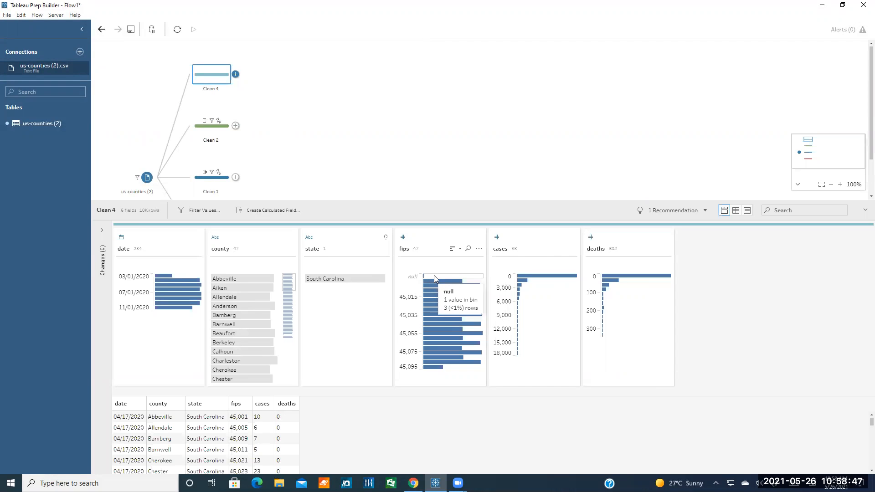
left_click(434, 276)
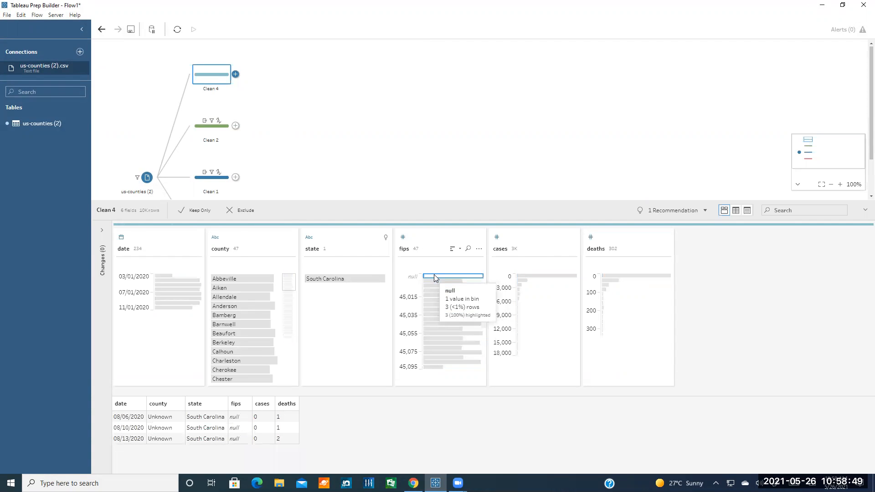
mouse_move(434, 276)
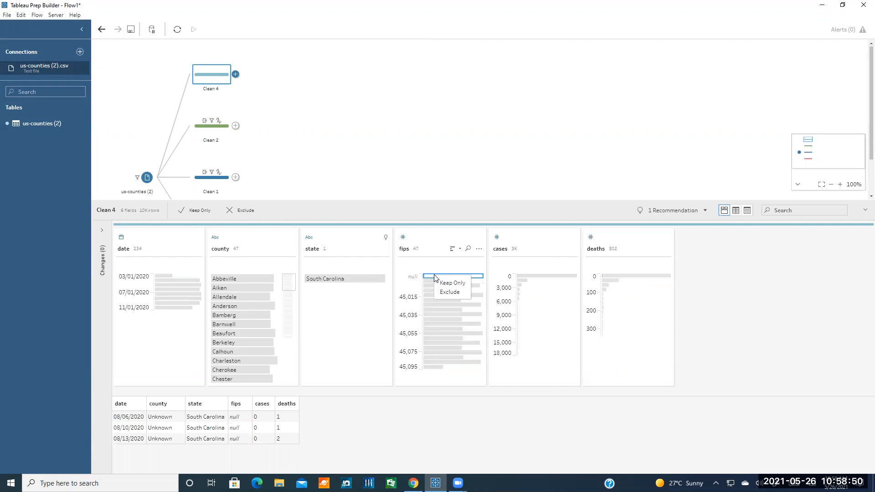
left_click(453, 294)
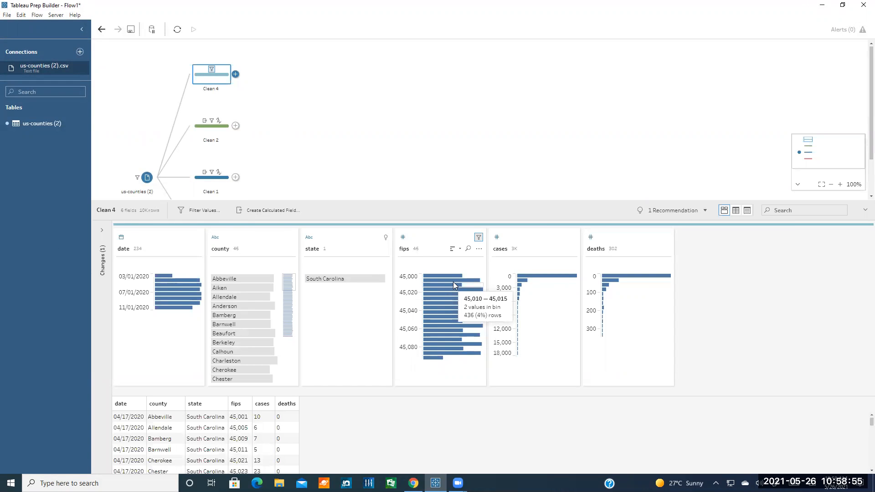
Show the list of changes made in Clean 4 and remove its fips null filter
right_click(208, 76)
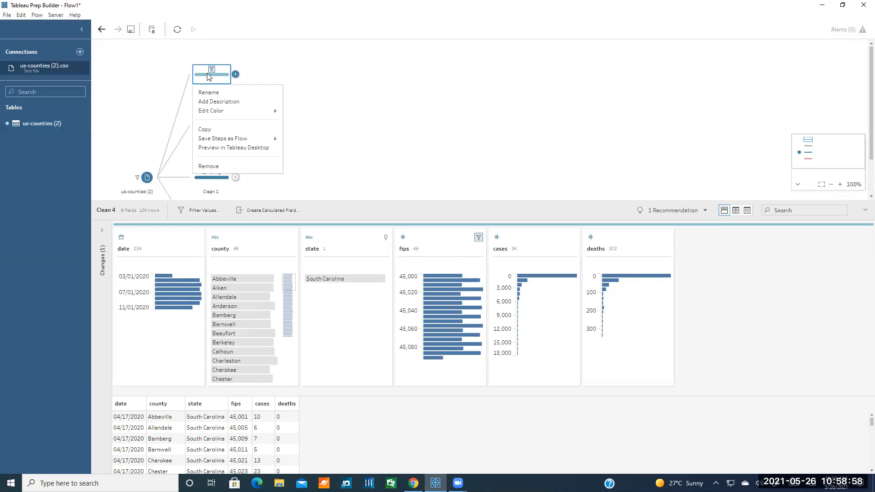
left_click(377, 109)
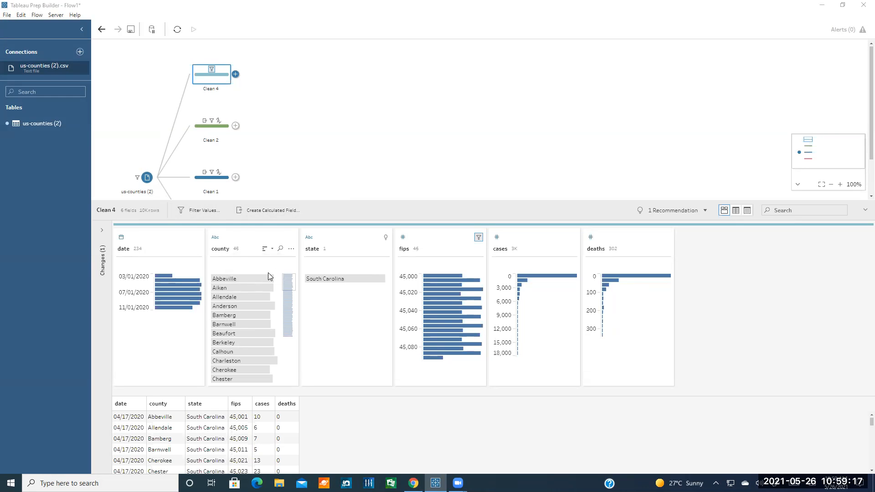
left_click(102, 231)
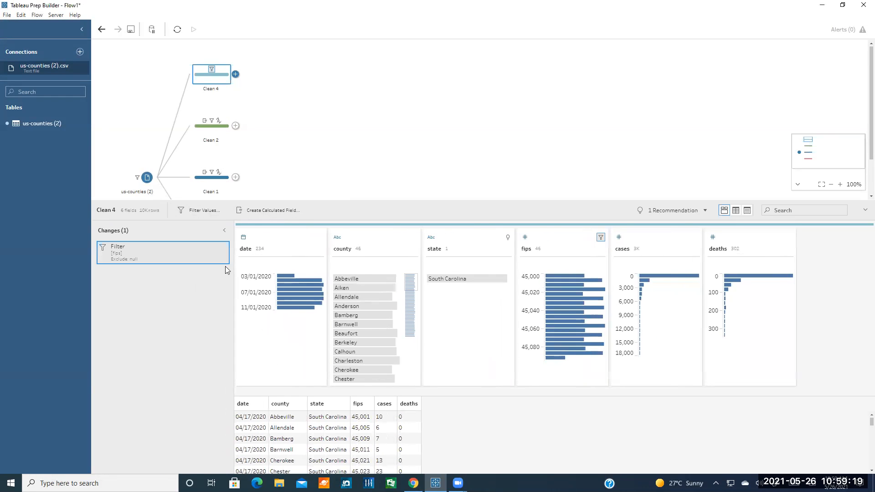
left_click(223, 248)
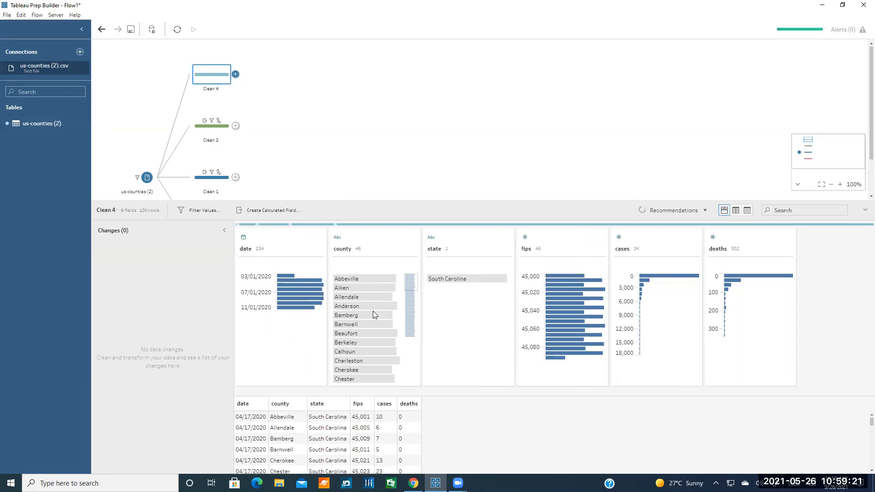
Collapse the list of changes in Clean 4 and highlight the rows whose fips value is null
left_click(223, 231)
mouse_move(437, 276)
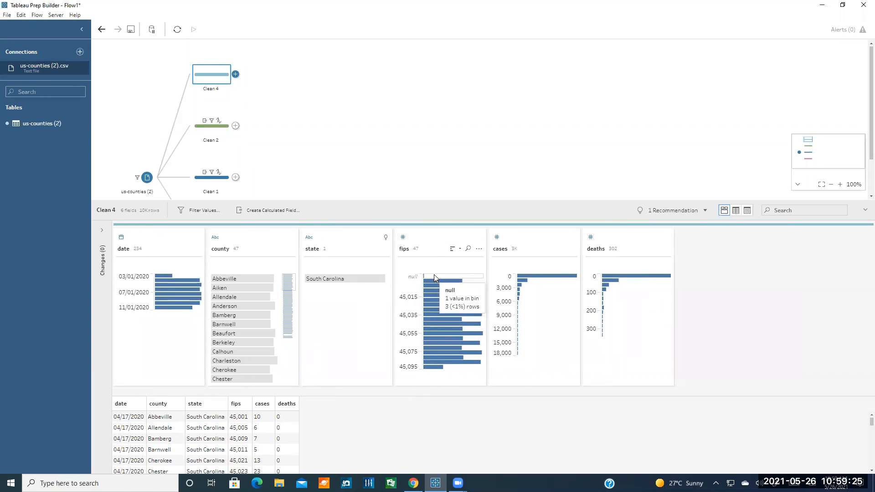
left_click(434, 276)
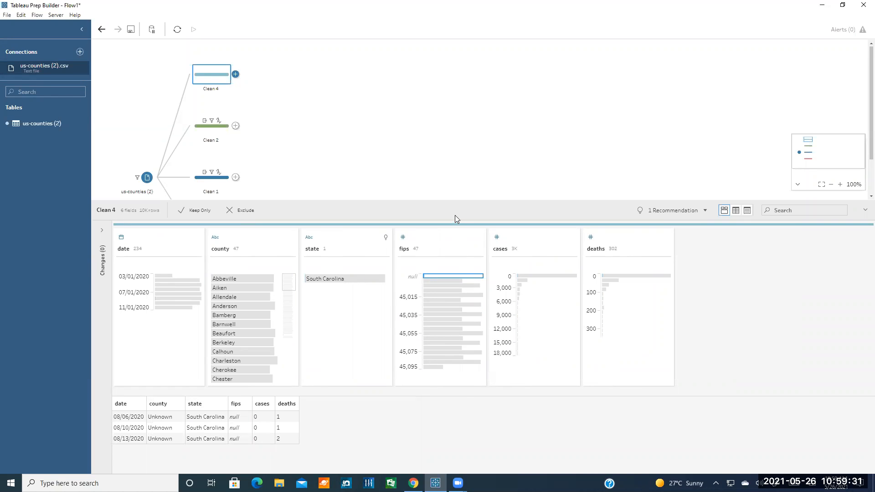
Highlight the rows for several fips ranges and for the counties Bamberg and Aiken to compare their matching records
left_click(436, 314)
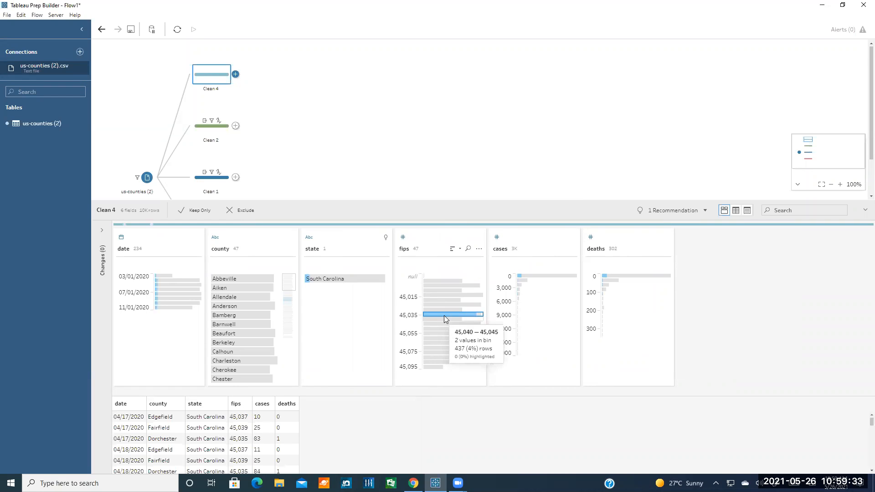
left_click(424, 338)
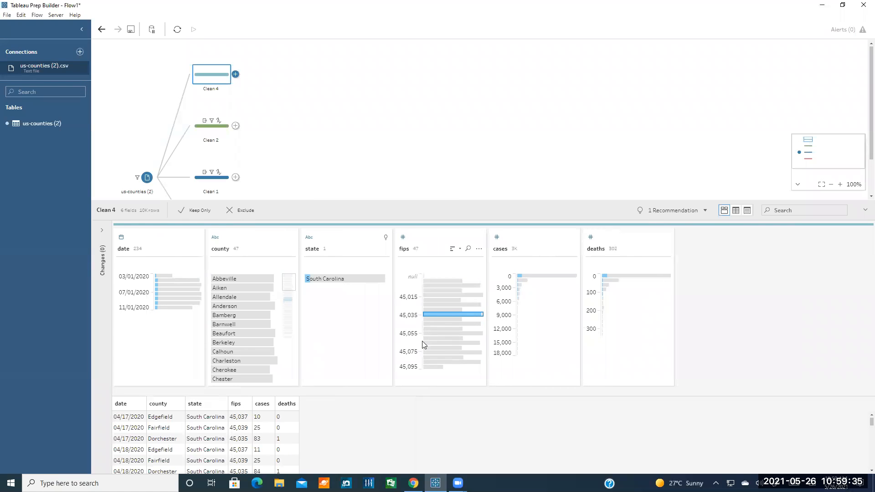
left_click(238, 314)
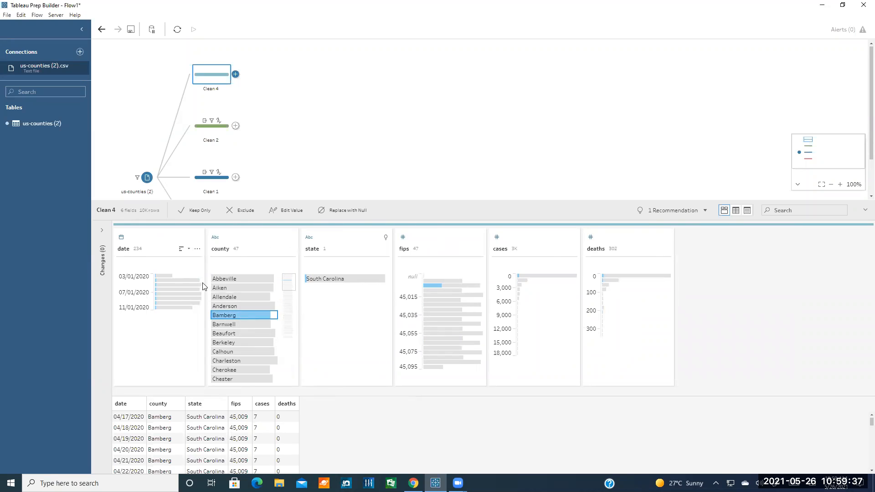
left_click(235, 287)
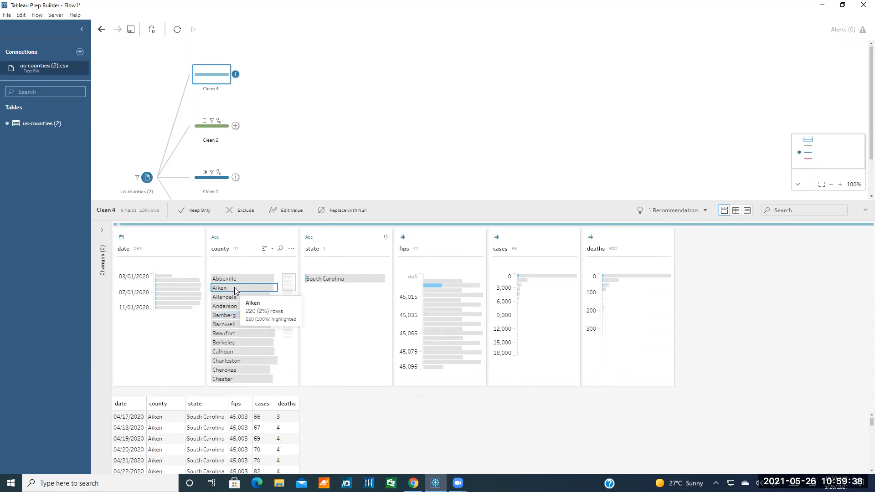
left_click(441, 311)
left_click(444, 313)
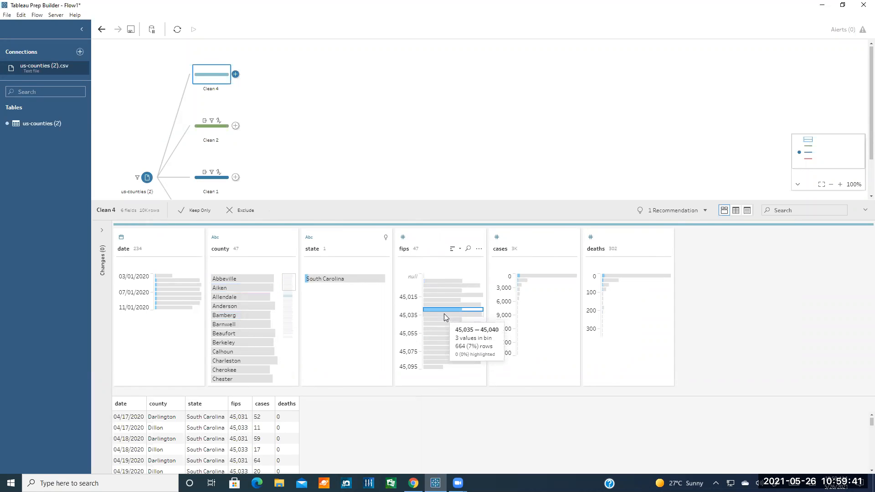
Show the Keep Only and Exclude options for two non-null fips ranges, applying neither and clearing the selection
right_click(443, 315)
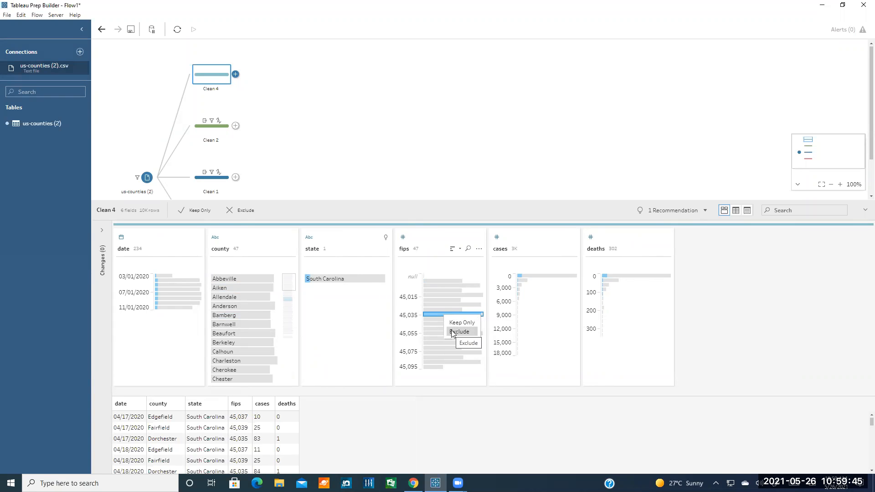
left_click(451, 413)
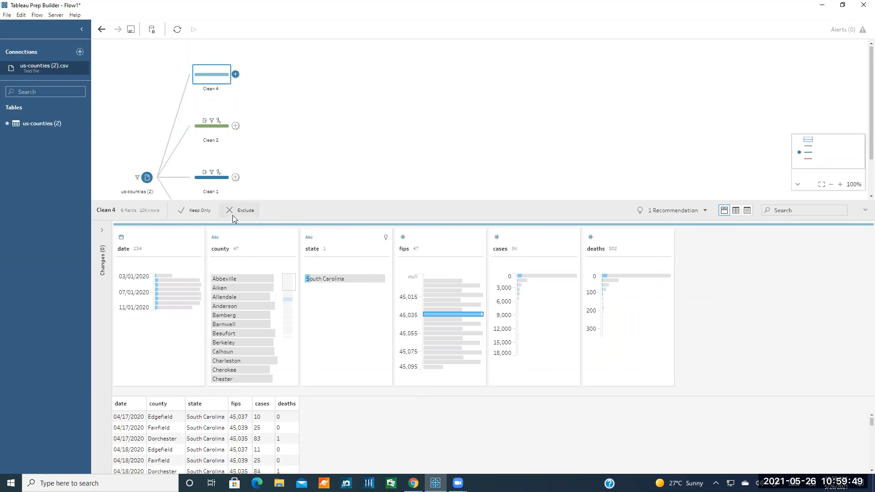
left_click(230, 240)
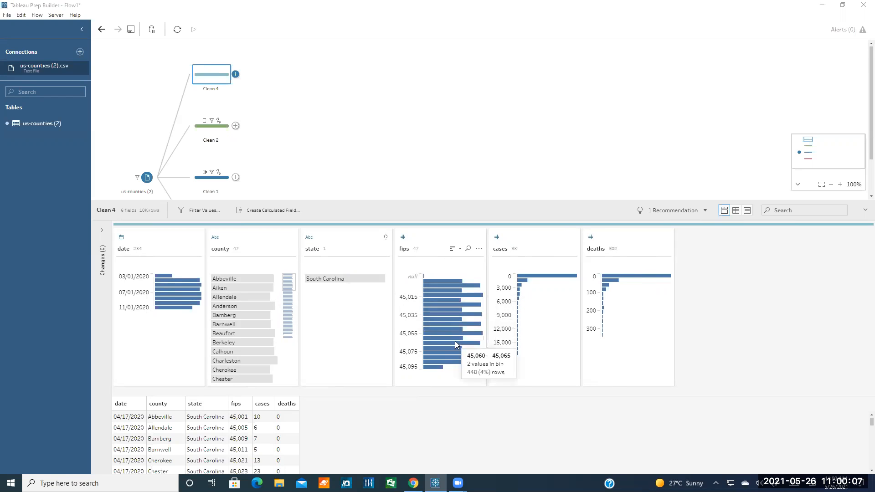
left_click(454, 322)
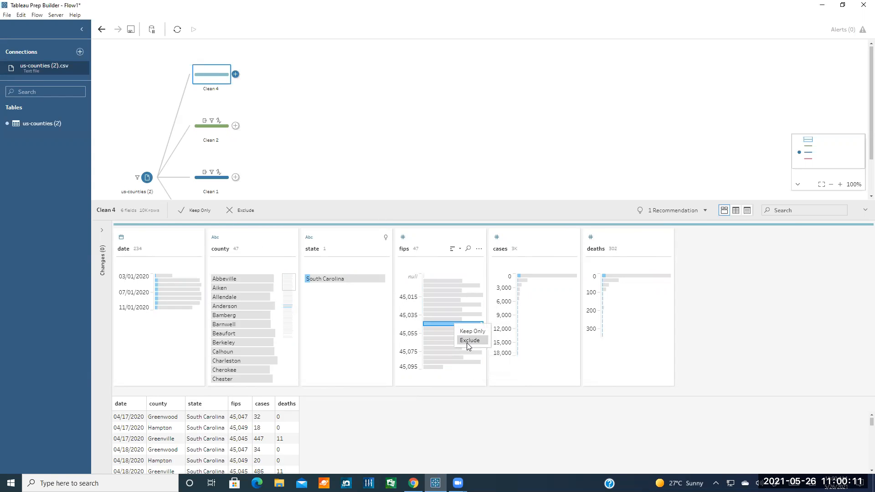
left_click(425, 322)
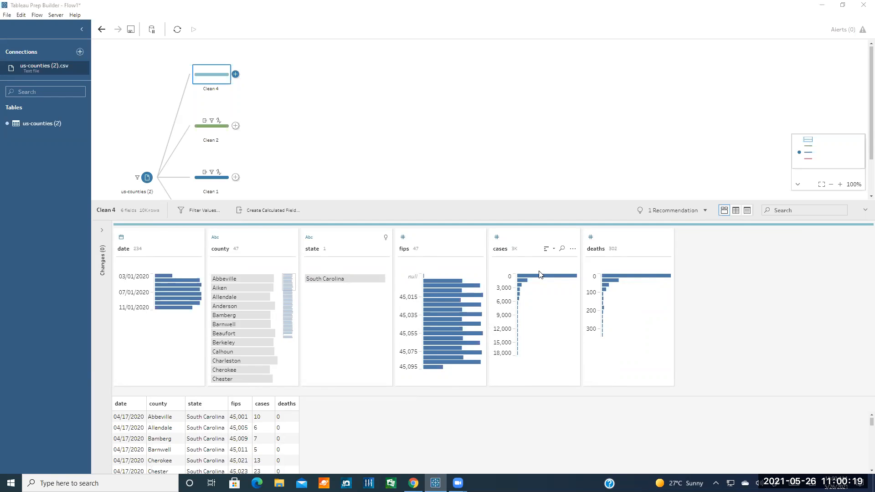
Exclude the null value from the fips field in Clean 4
mouse_move(460, 284)
mouse_move(431, 276)
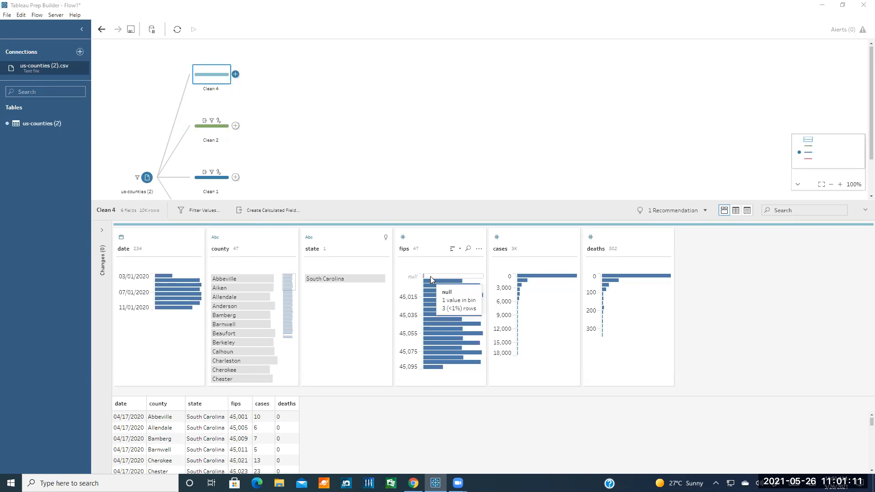
left_click(431, 276)
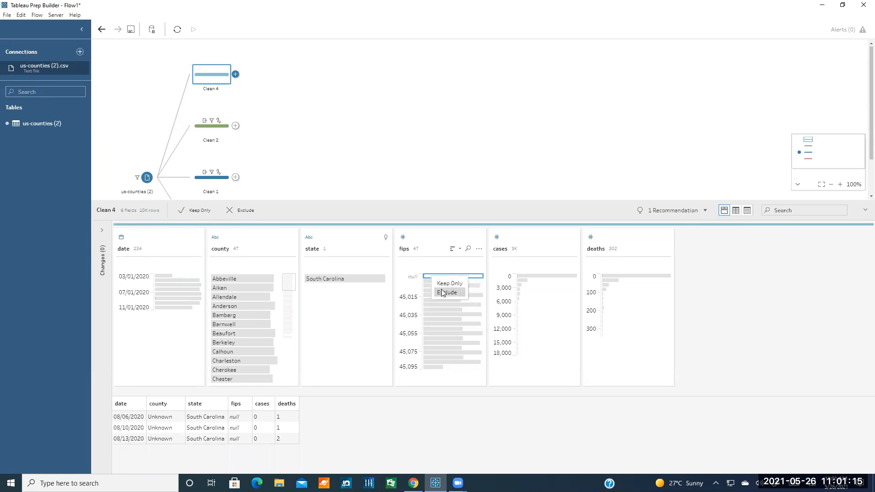
left_click(446, 292)
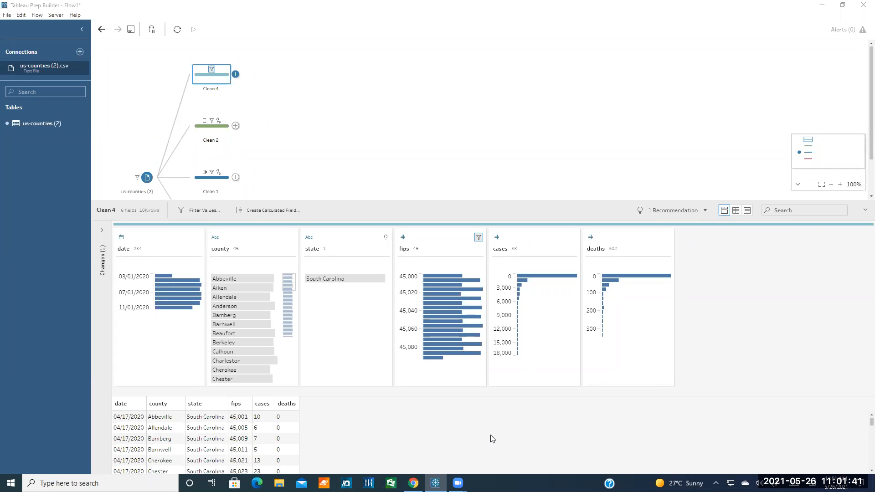
Remove the fips exclusion from the changes of Clean 4 and collapse the list again
left_click(101, 230)
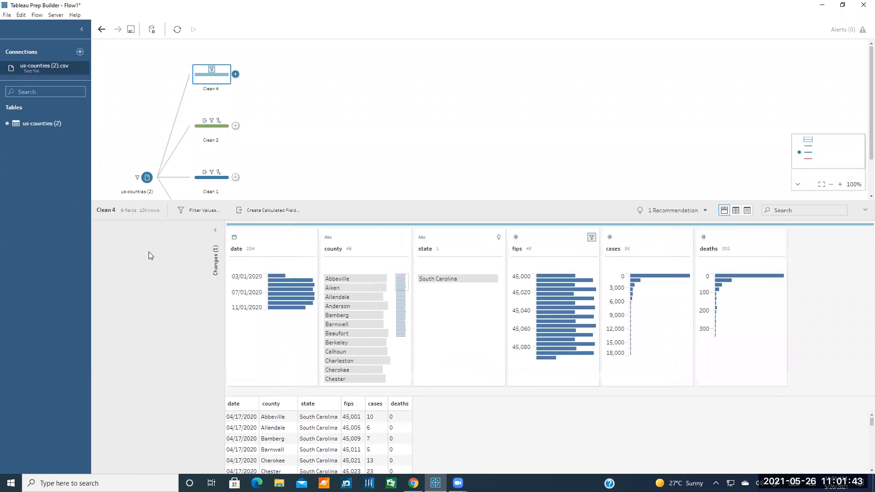
left_click(223, 248)
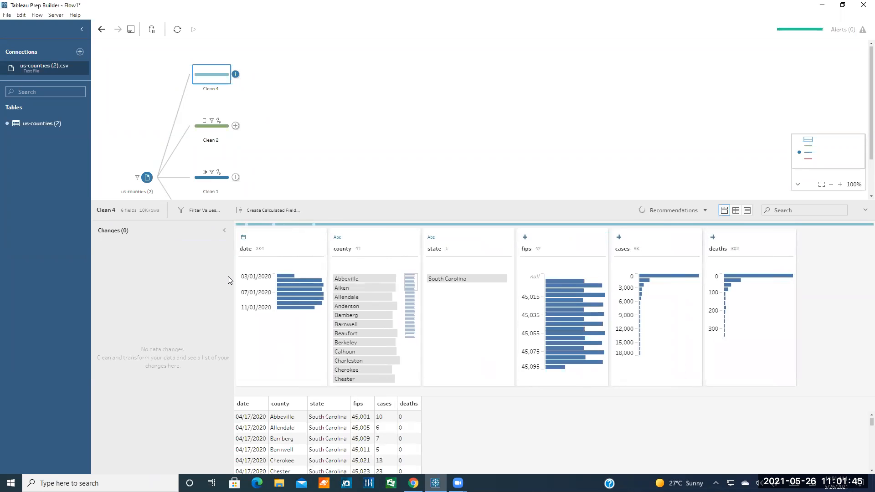
left_click(224, 230)
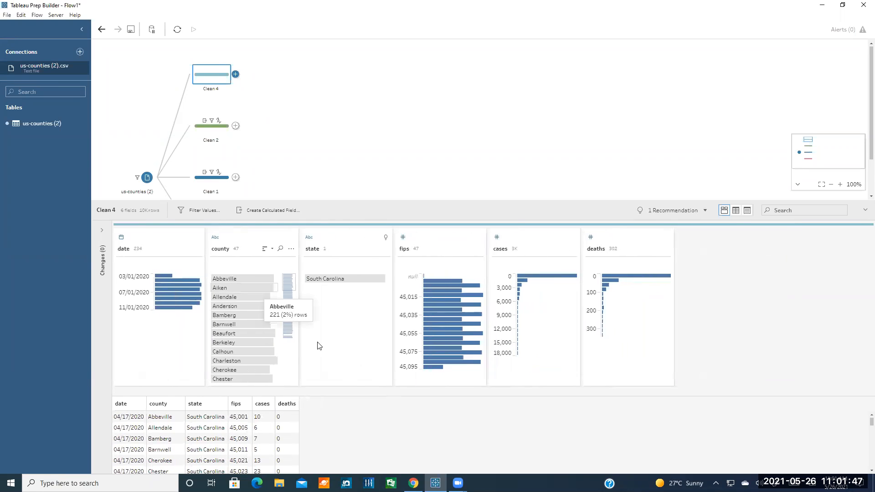
Remove the Clean 4 step from the flow and open the Clean 2 step
mouse_move(436, 273)
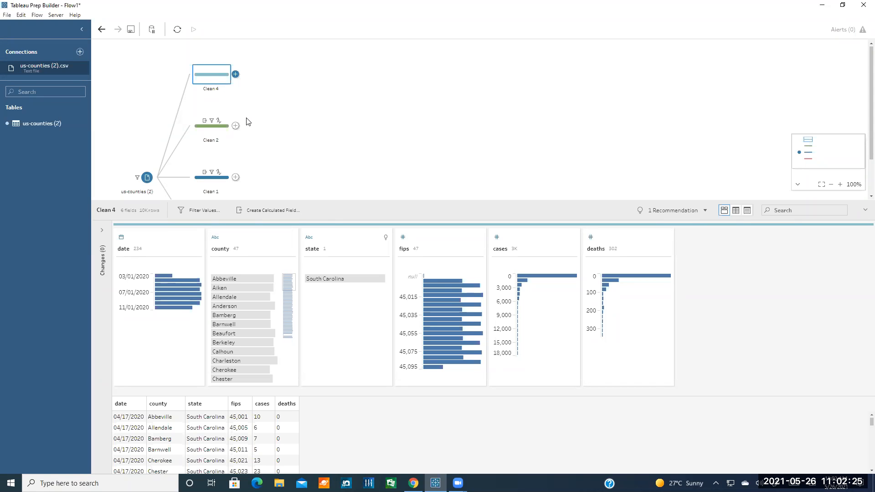
right_click(226, 84)
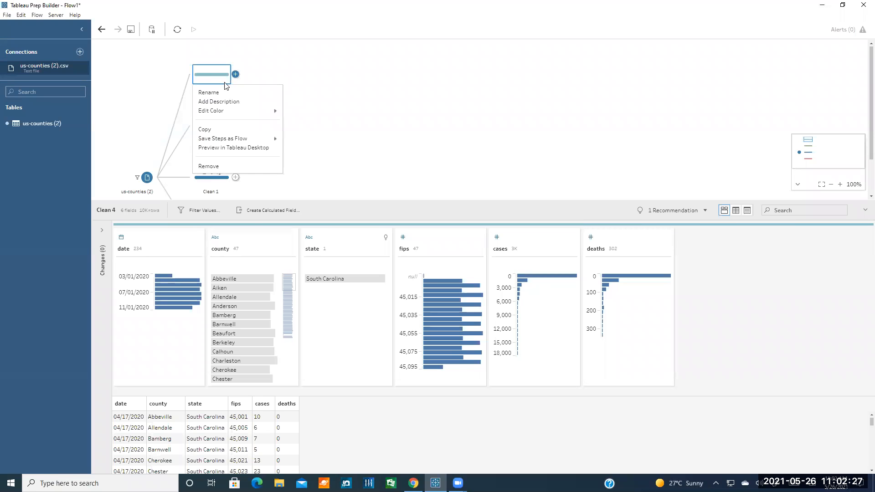
left_click(235, 166)
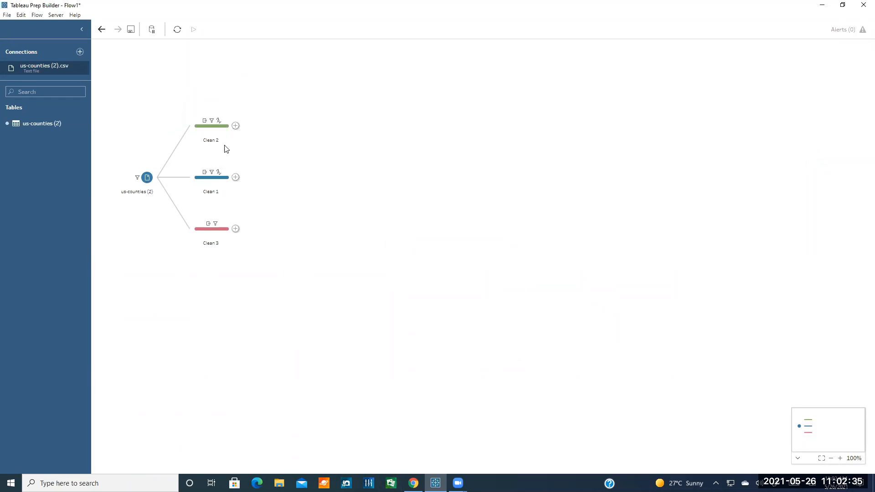
left_click(220, 125)
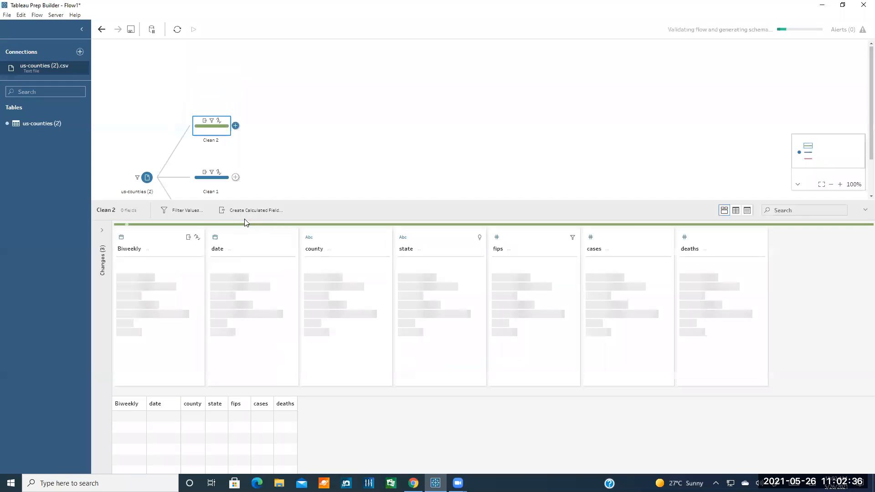
Check the data types assigned to the Biweekly field in Clean 2 and the Weekly field in Clean 1
left_click(122, 238)
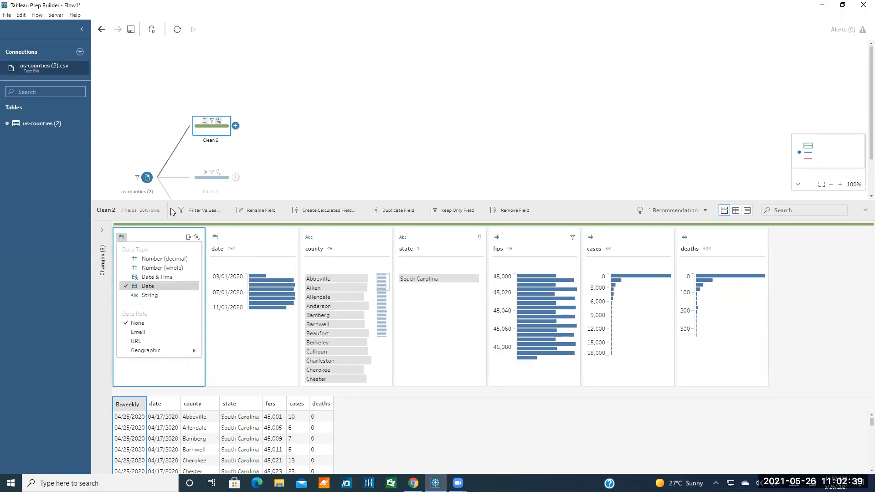
left_click(214, 176)
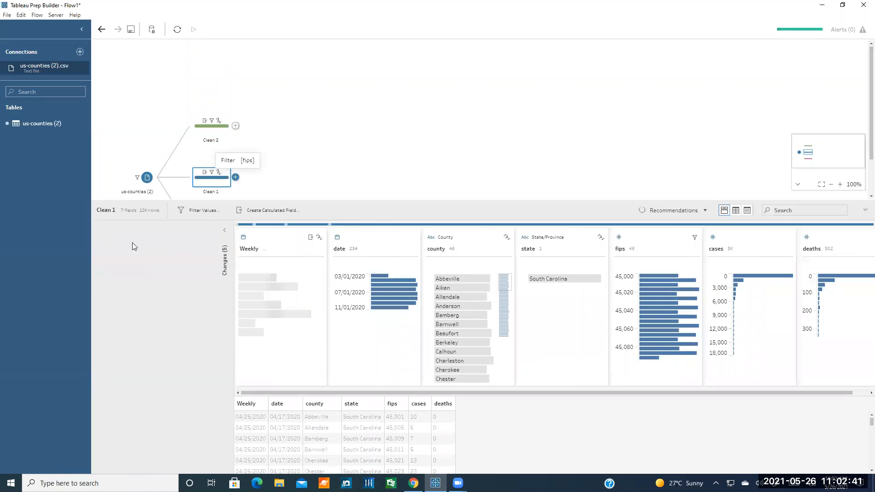
left_click(244, 237)
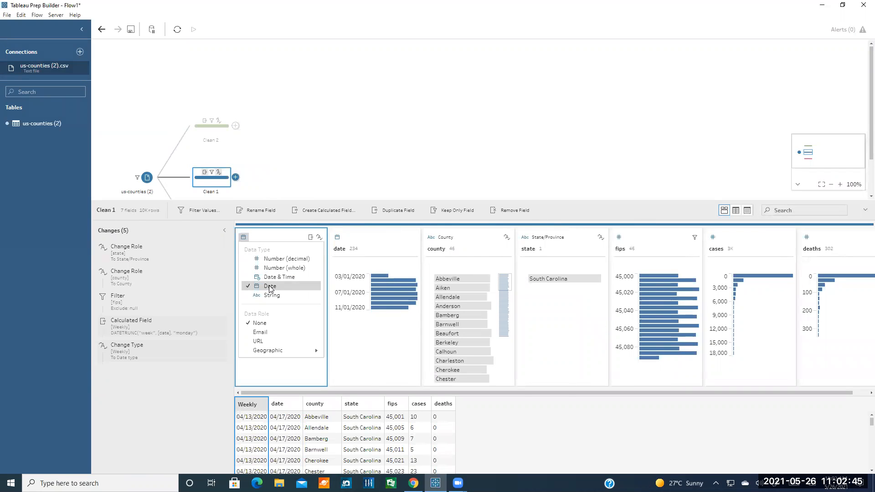
left_click(277, 150)
left_click(285, 155)
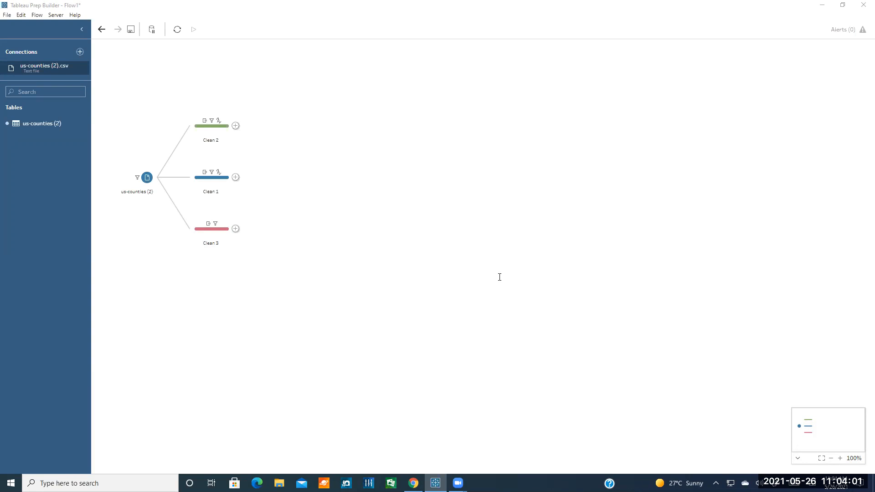
Switch to Chrome, go to the guide's next page on table operations and read the section about aggregating information
left_click(413, 484)
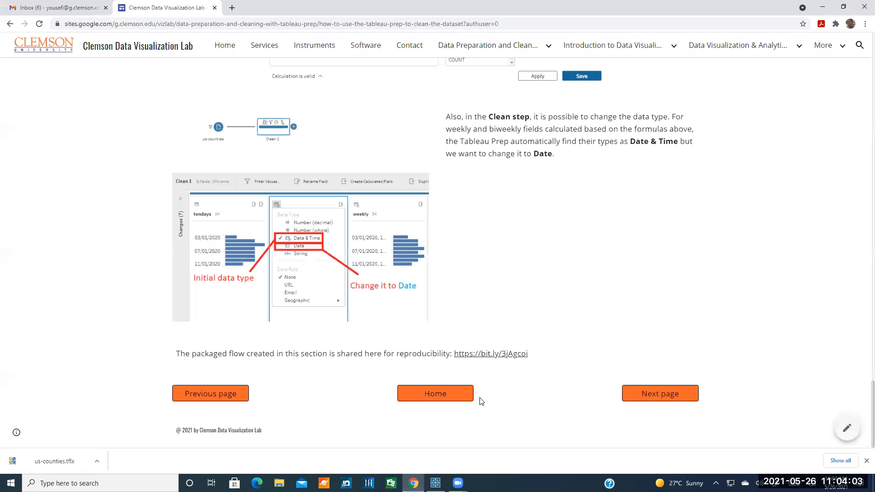
scroll(560, 353, "up", 1)
scroll(559, 352, "down", 1)
left_click(666, 393)
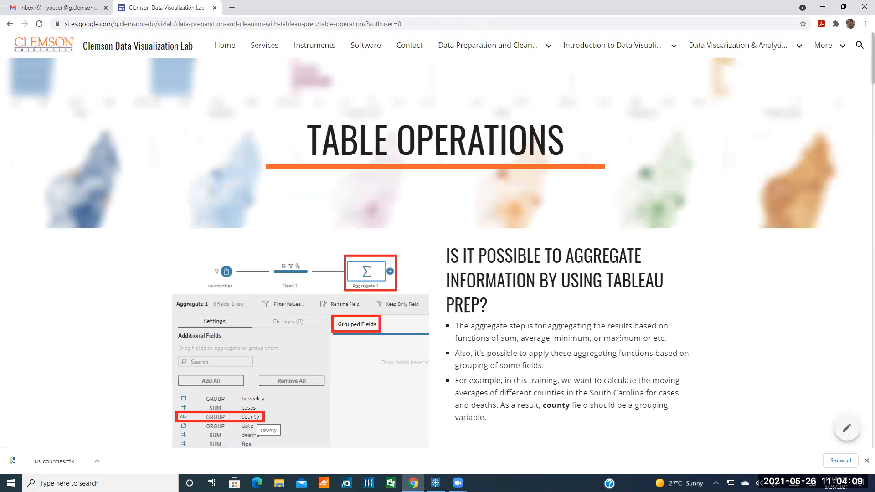
scroll(618, 341, "down", 2)
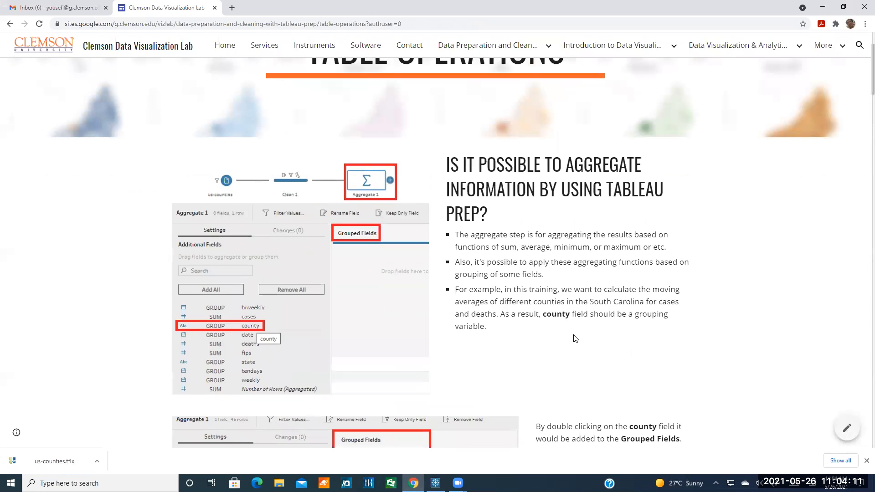
scroll(573, 338, "up", 2)
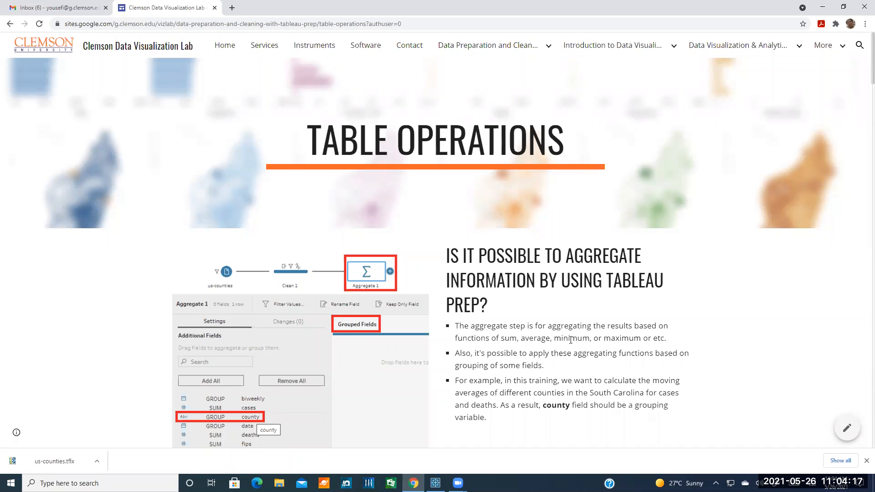
scroll(538, 293, "down", 1)
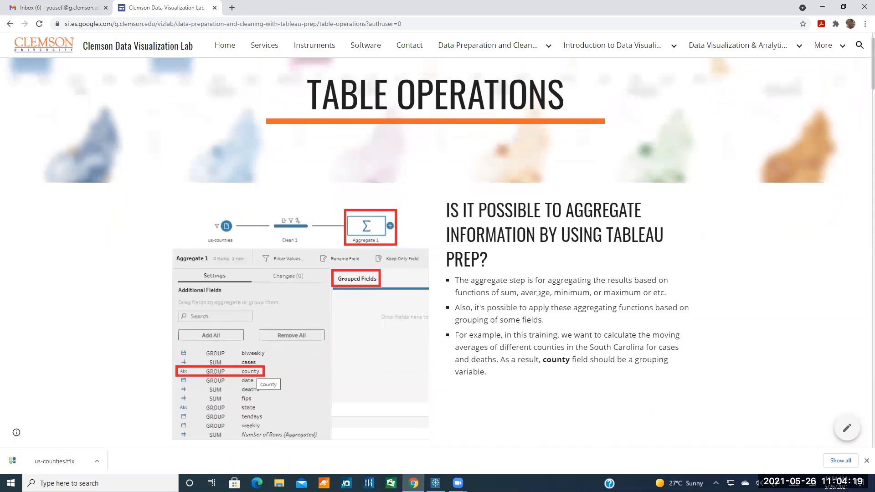
scroll(539, 292, "down", 1)
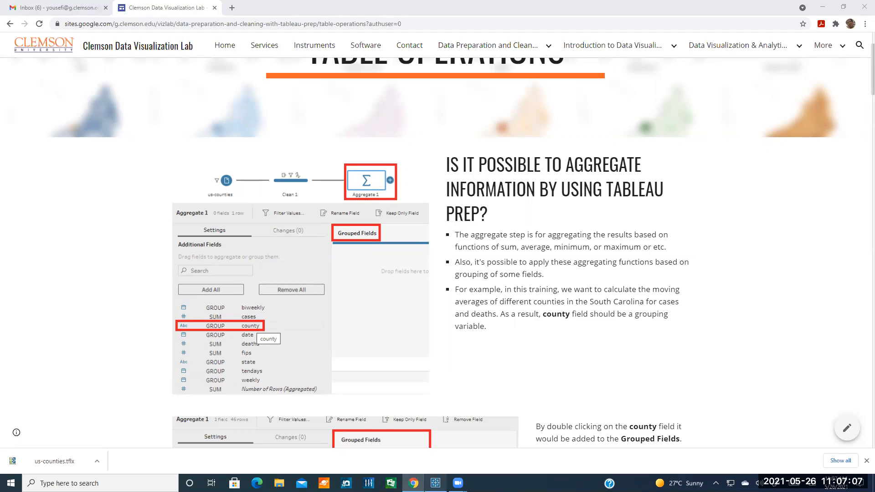
Switch to Tableau Prep Builder and add an Aggregate step after Clean 1
left_click(435, 483)
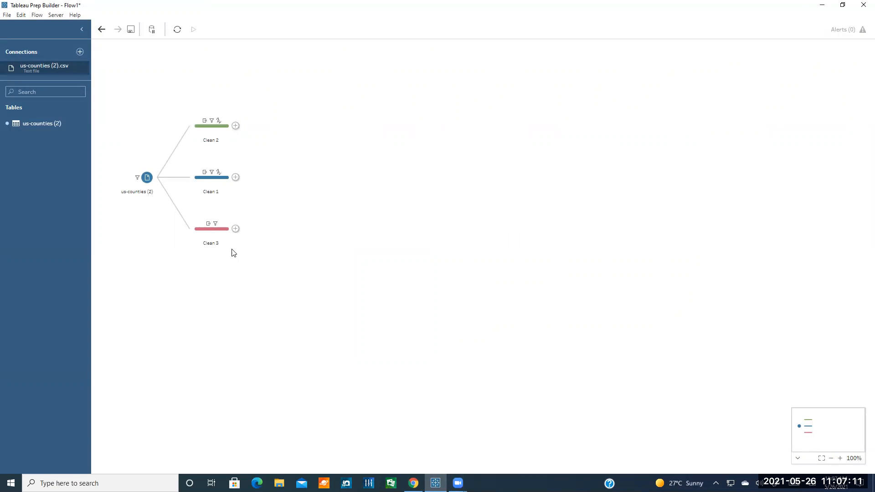
left_click(237, 178)
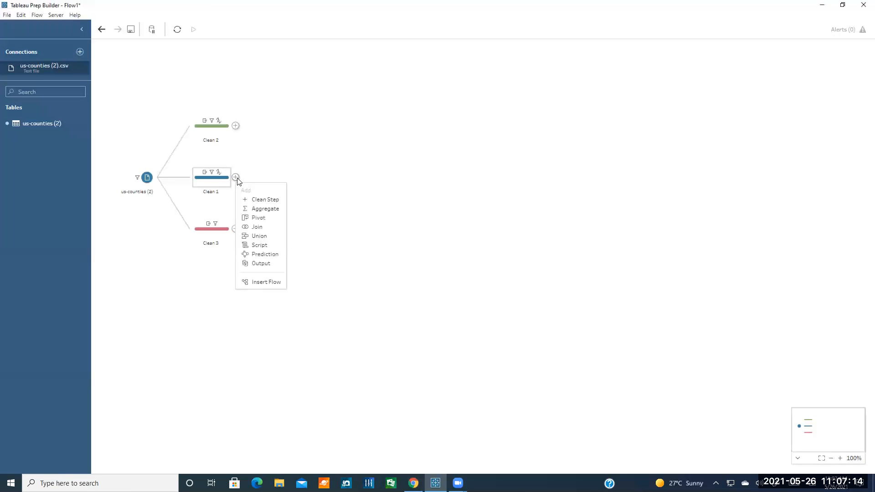
left_click(268, 209)
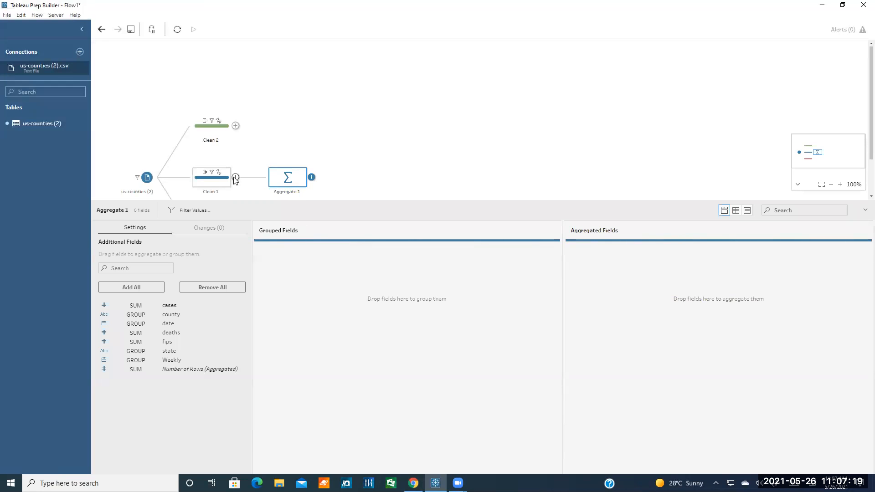
left_click(236, 178)
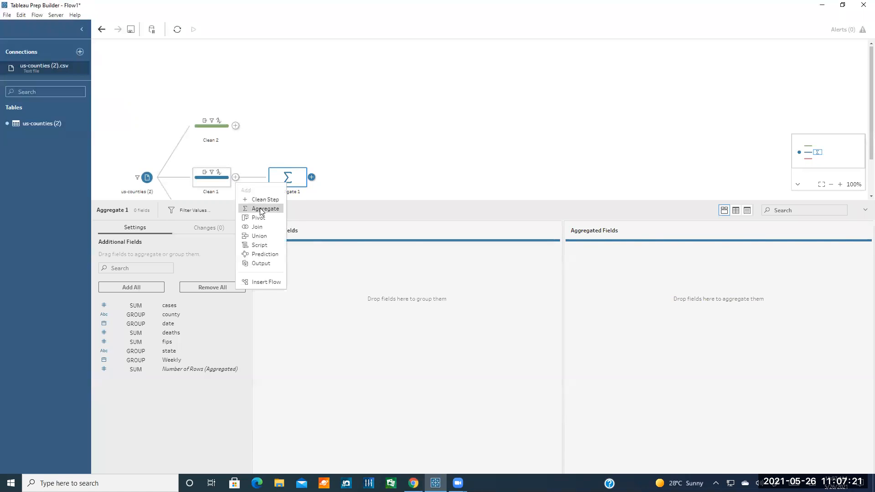
left_click(361, 173)
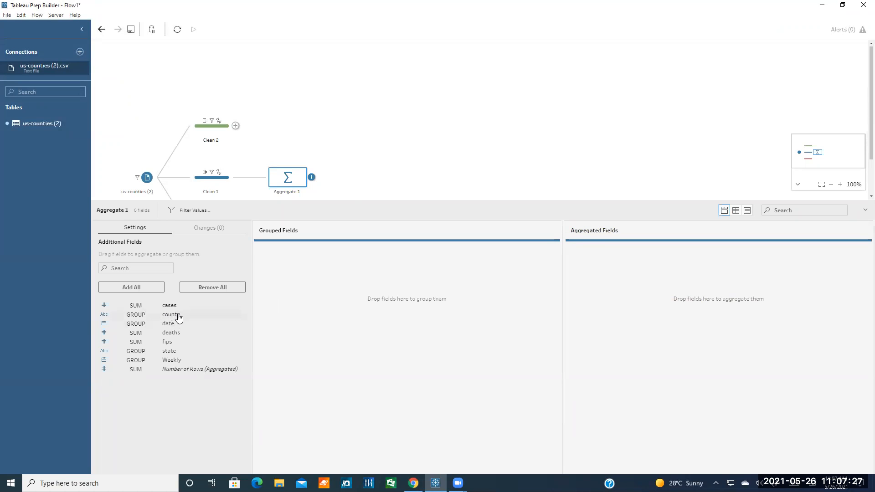
Add county as a grouped field in the Aggregate 1 step
left_click_drag(178, 318, 289, 283)
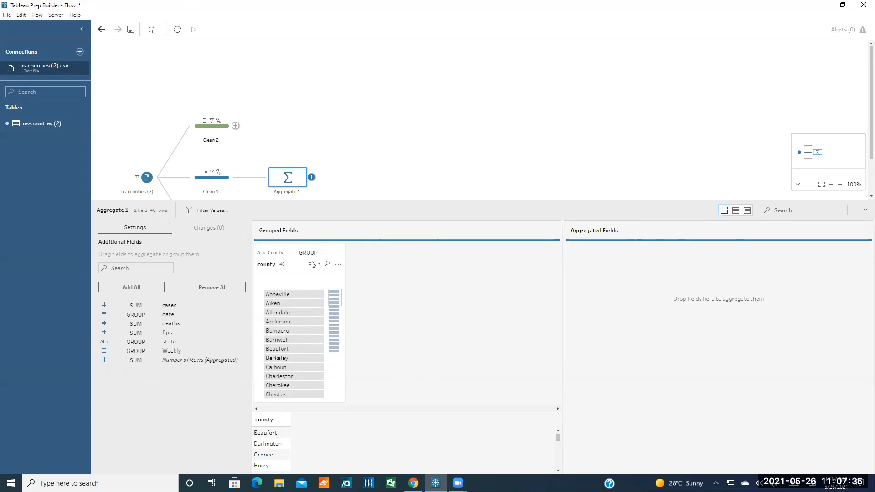
left_click(211, 289)
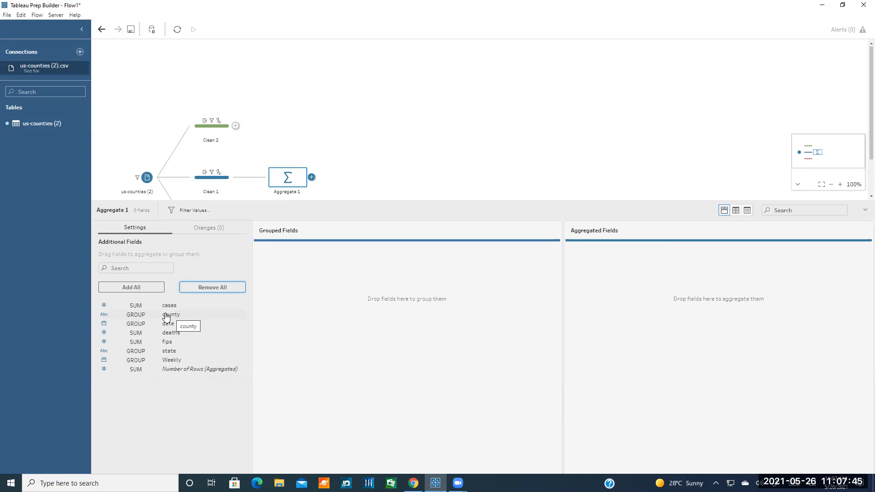
left_click(167, 318)
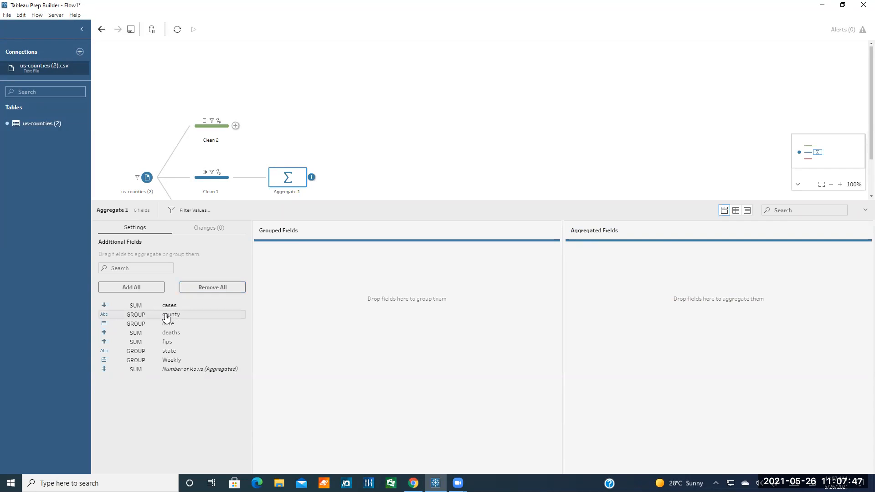
left_click_drag(175, 318, 316, 280)
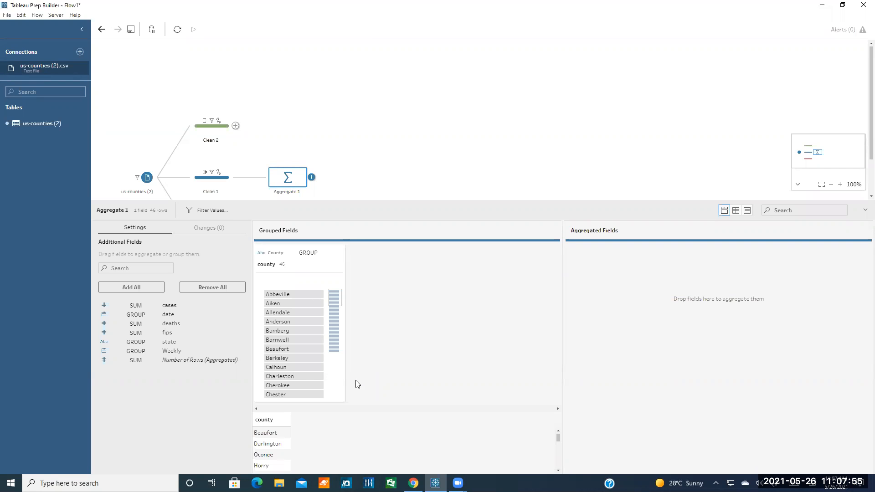
Switch to Chrome and read the guide's instructions for grouping by week and averaging cases and deaths
left_click(414, 483)
scroll(417, 349, "down", 5)
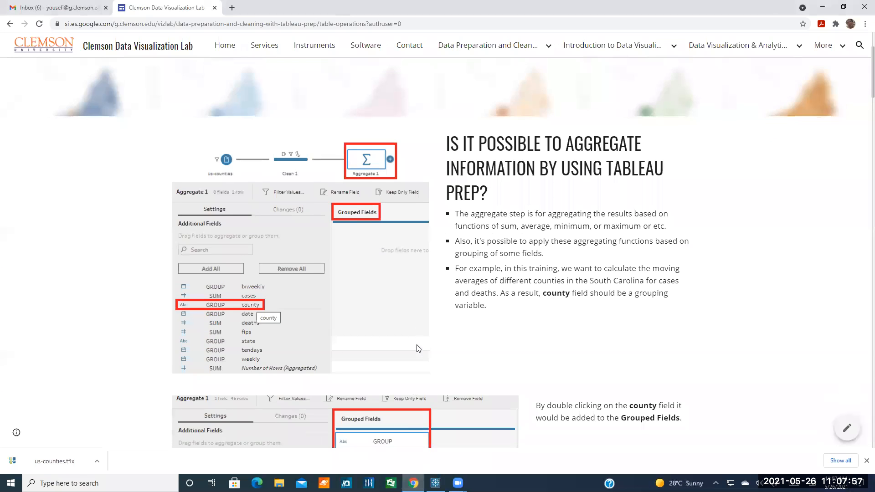
scroll(416, 349, "down", 5)
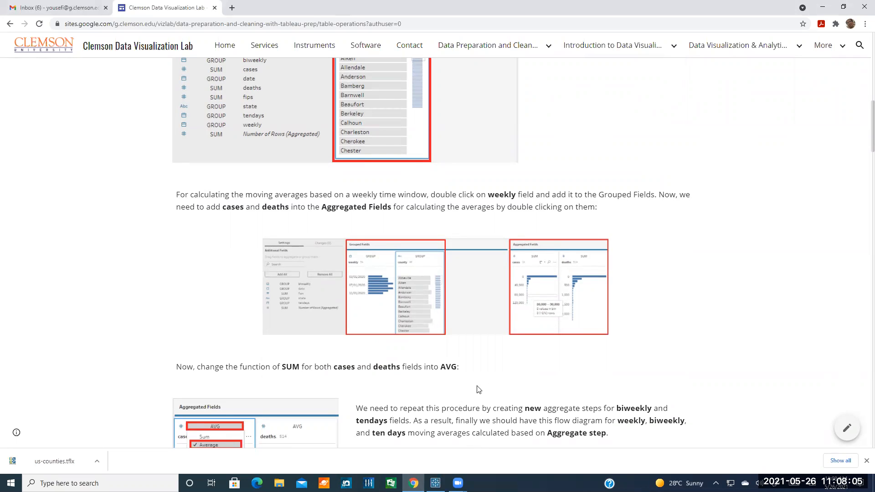
Switch to Tableau Prep Builder and add cases and deaths as aggregated fields and Weekly as a grouped field in Aggregate 1
left_click(435, 483)
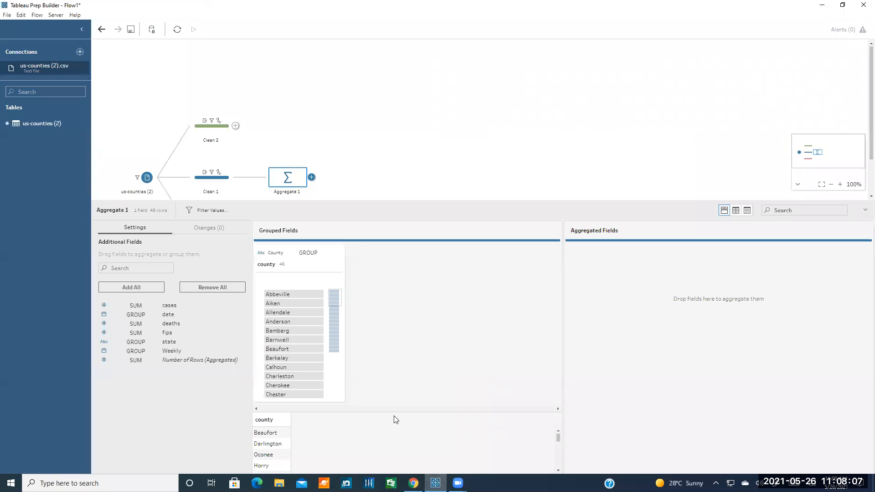
left_click_drag(176, 310, 569, 308)
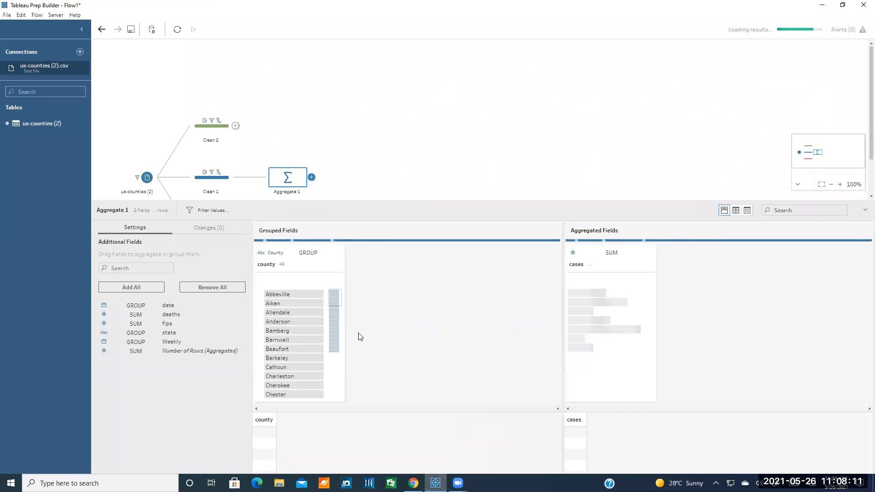
left_click_drag(235, 314, 693, 315)
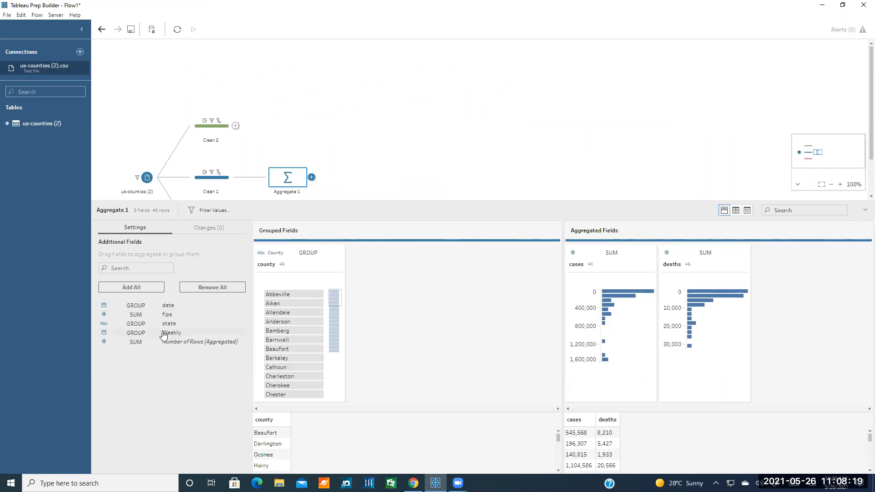
left_click_drag(169, 336, 367, 292)
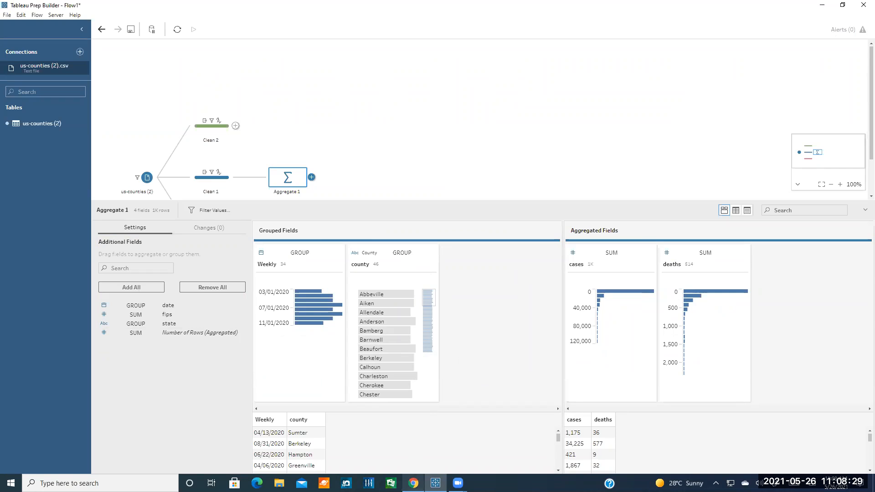
Change the aggregation function of both cases and deaths to Average in Aggregate 1
left_click(606, 252)
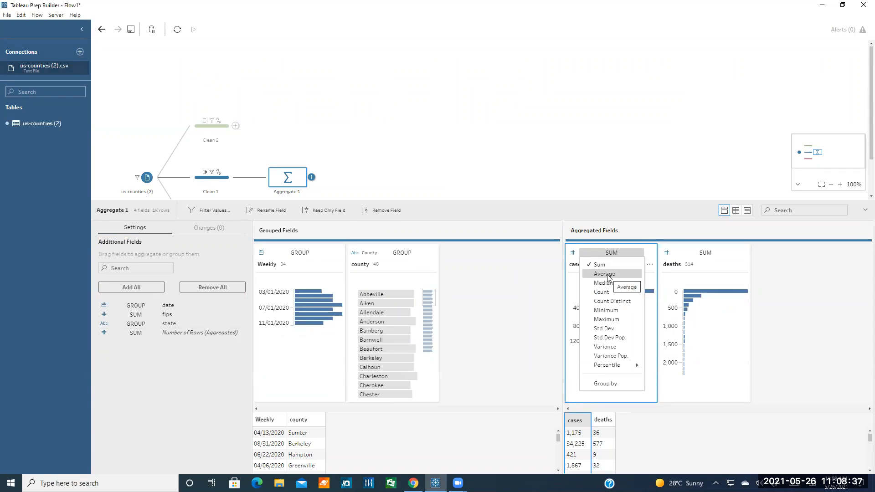
left_click(608, 275)
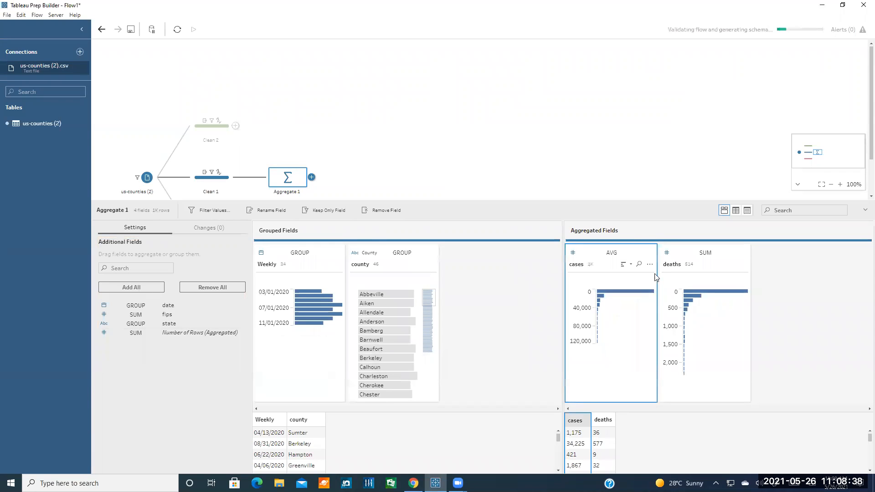
left_click(705, 253)
left_click(700, 275)
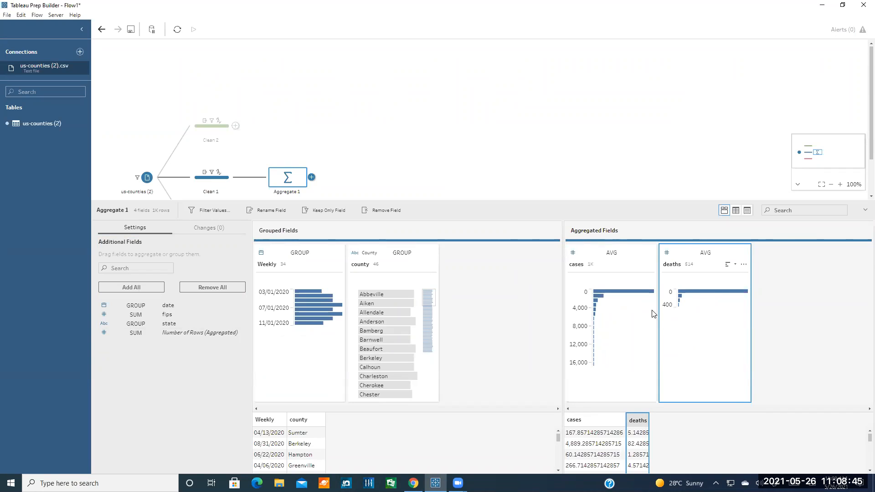
Review the aggregation functions available for the cases field in Aggregate 1
left_click(618, 252)
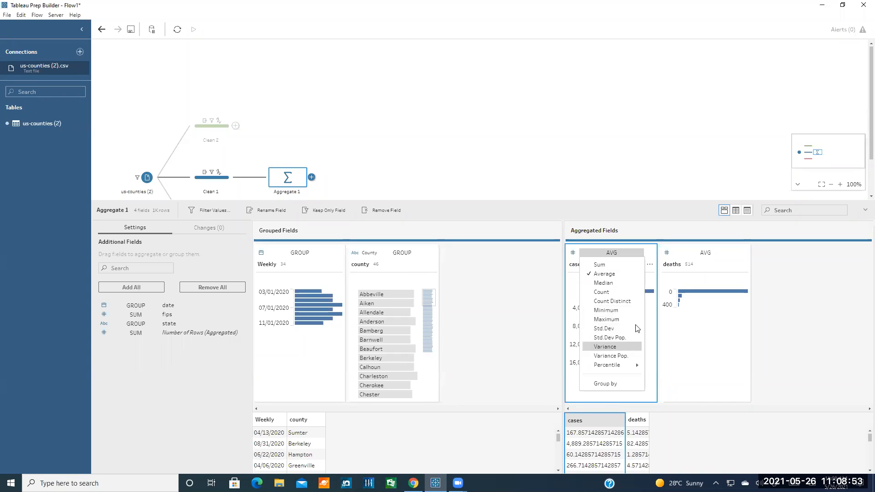
left_click(781, 301)
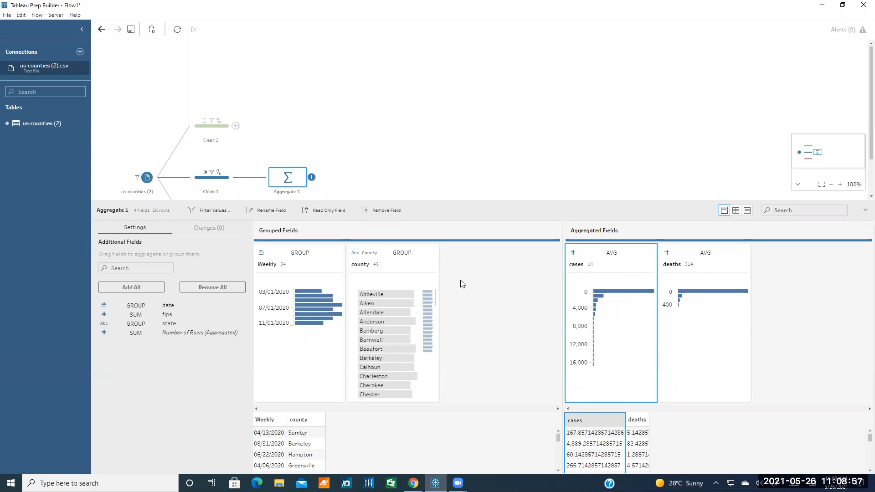
mouse_move(601, 294)
scroll(499, 163, "down", 2)
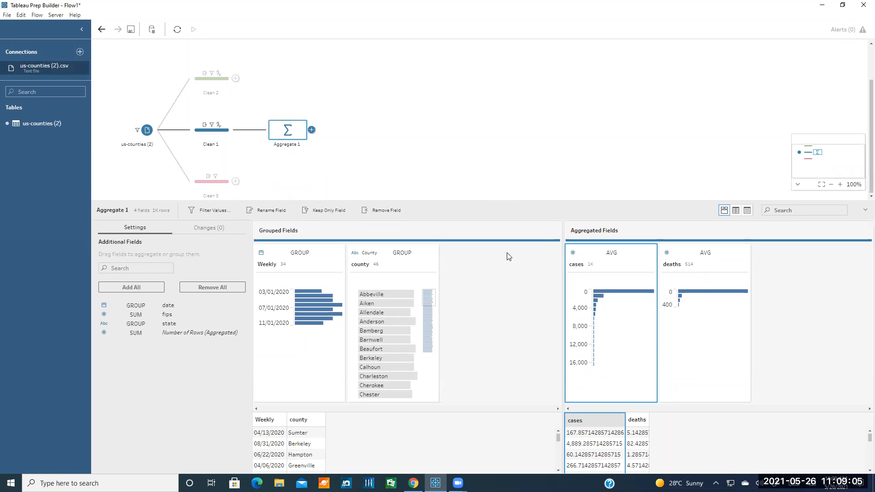
Add an Aggregate step after Clean 2
left_click(374, 145)
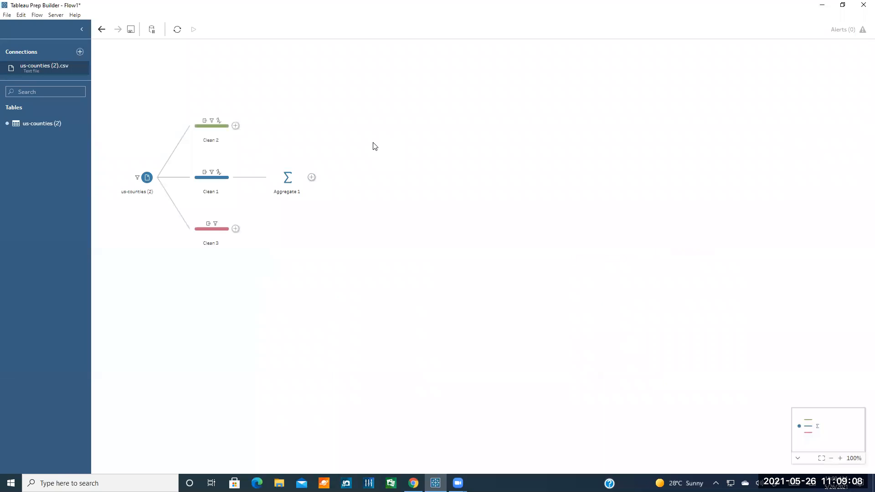
left_click(236, 126)
left_click(270, 156)
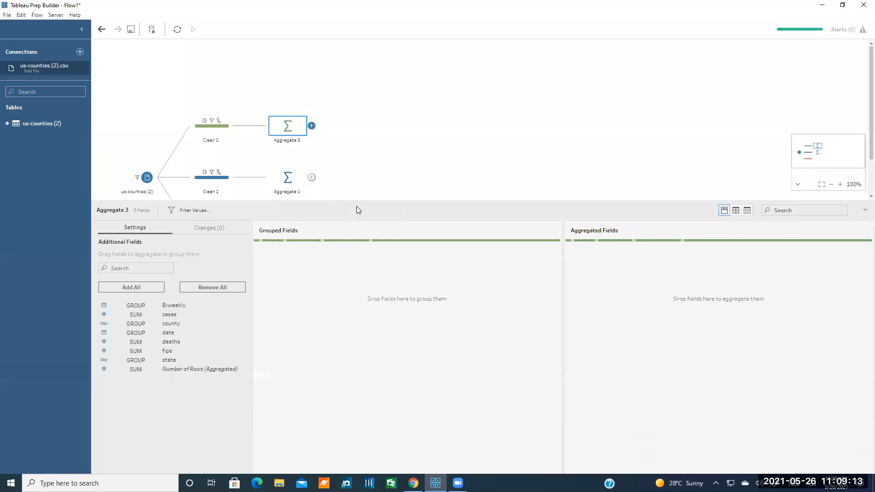
Group the Clean 2 aggregation by county and Biweekly, and add cases and deaths as its aggregated fields
left_click_drag(170, 324, 275, 294)
left_click_drag(170, 309, 359, 302)
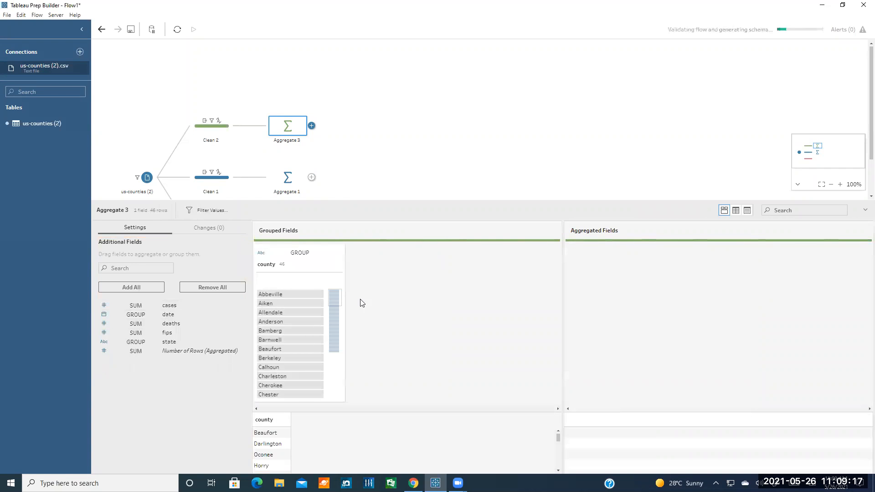
left_click_drag(184, 305, 646, 293)
left_click_drag(185, 314, 666, 295)
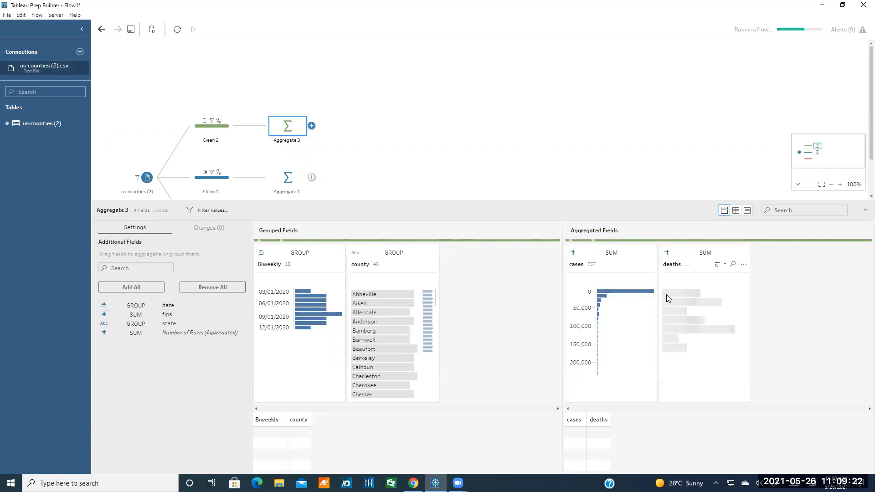
Change the aggregation function of both cases and deaths to Average in Aggregate 3
left_click(611, 252)
left_click(609, 274)
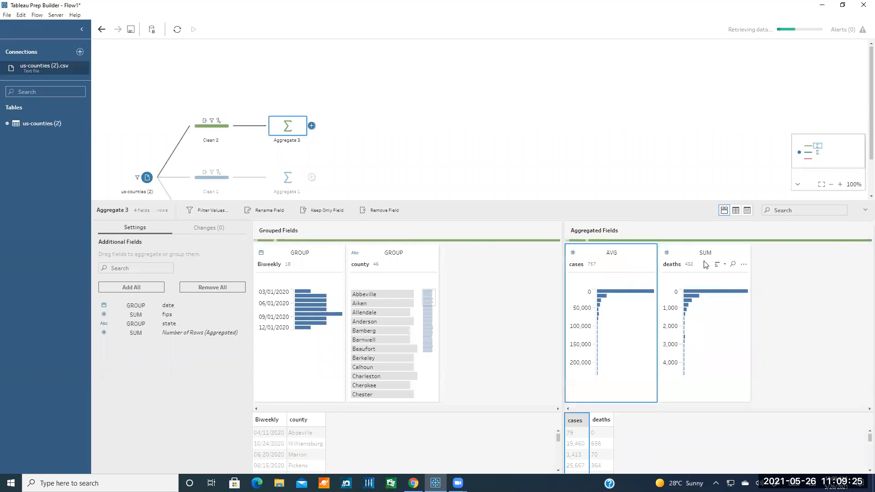
left_click(706, 252)
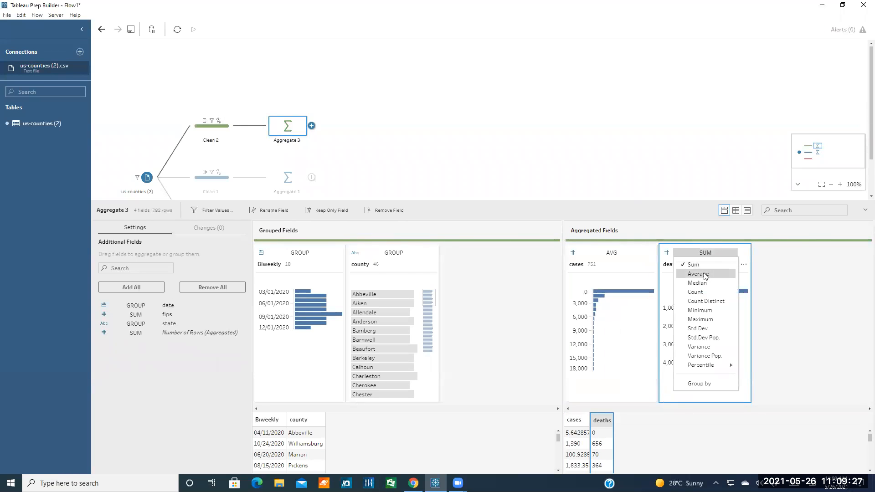
left_click(705, 274)
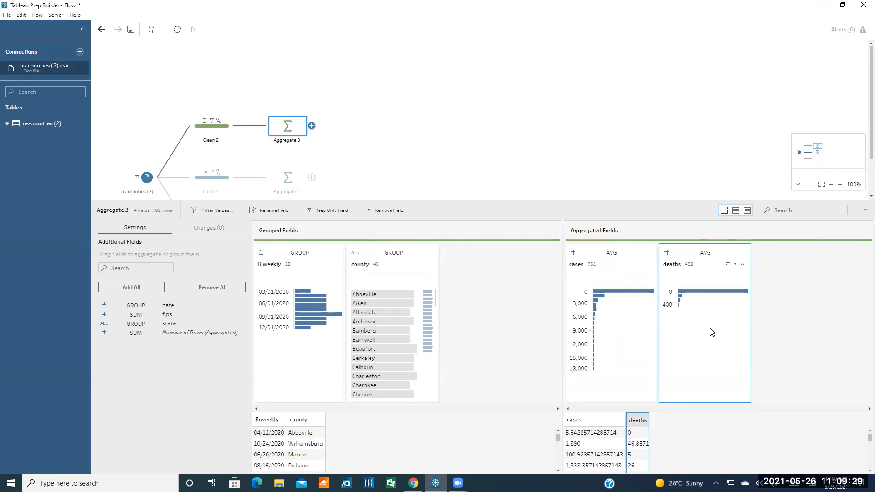
Add an Aggregate step after Clean 3
scroll(362, 138, "down", 1)
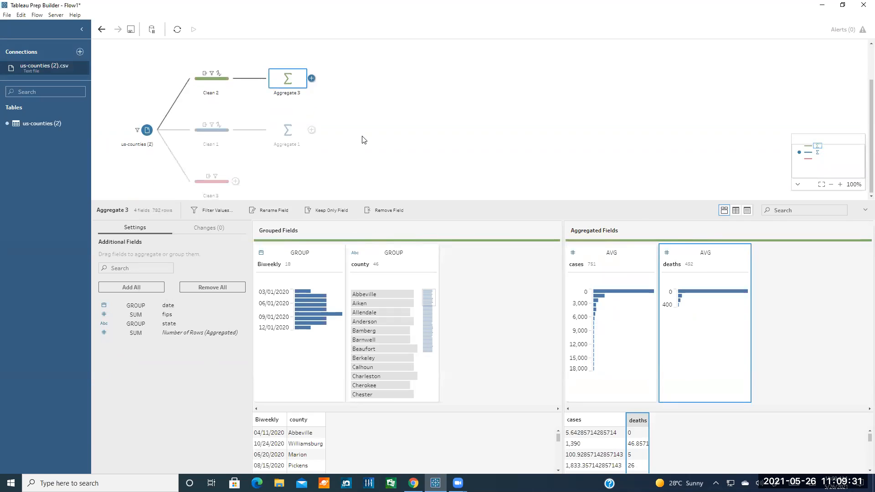
left_click(240, 184)
left_click(236, 229)
left_click(259, 260)
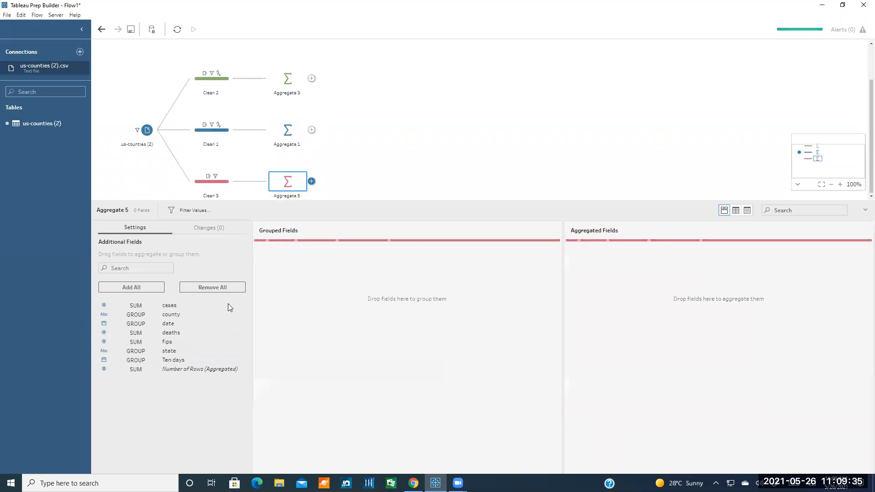
Group the Clean 3 aggregation by county and Ten days, and add cases and deaths as its aggregated fields
left_click_drag(173, 314, 335, 319)
left_click_drag(177, 348, 363, 328)
left_click_drag(180, 308, 588, 305)
left_click_drag(252, 315, 669, 317)
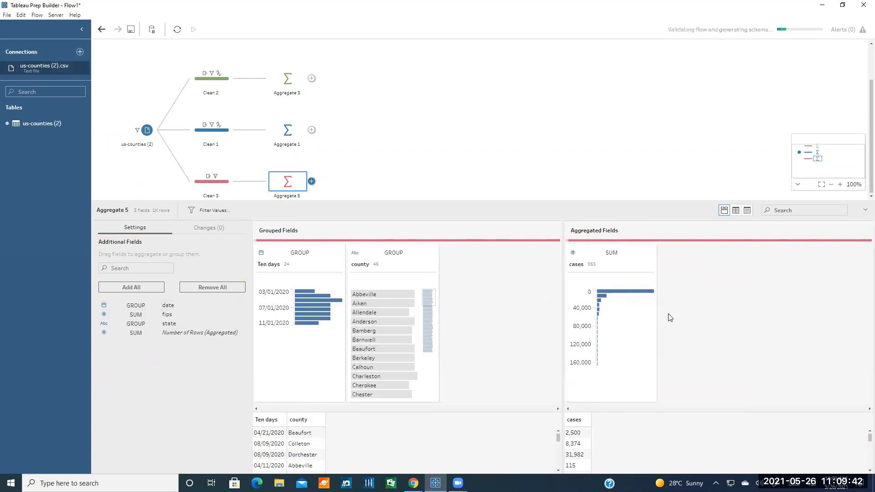
Set both cases and deaths to Average in Aggregate 5 and close the step's details
left_click(615, 253)
left_click(608, 275)
left_click(706, 254)
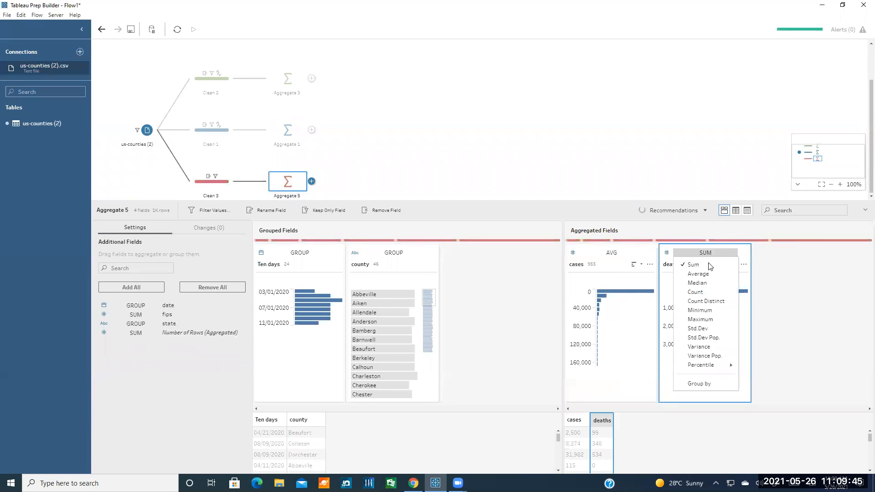
left_click(697, 274)
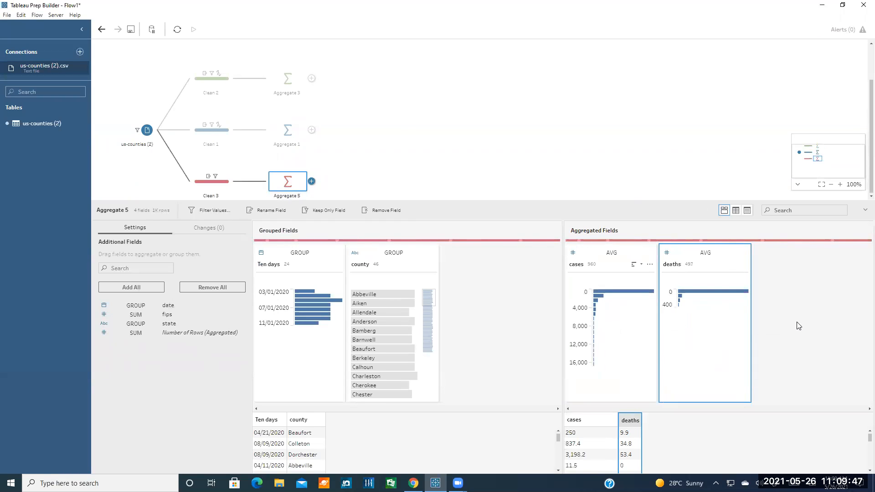
left_click(517, 135)
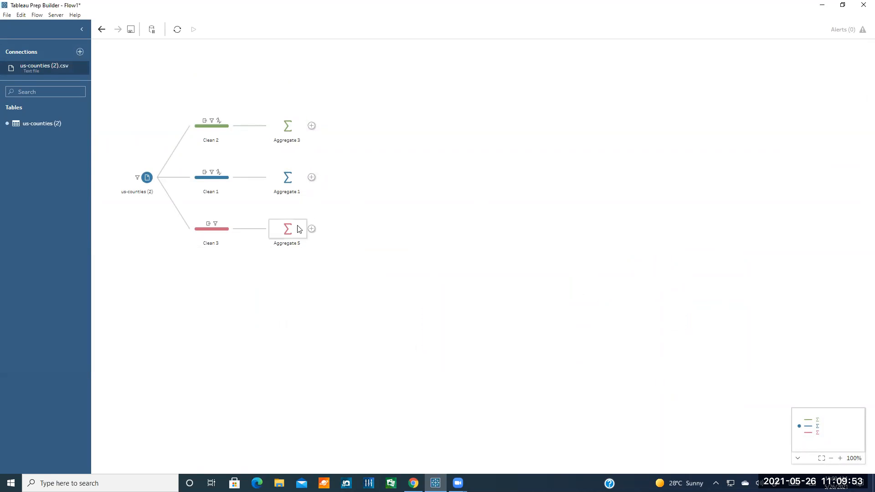
Check the aggregation instructions on the Clemson Data Visualization Lab page in Chrome, and return to Tableau Prep Builder
left_click(413, 483)
scroll(408, 330, "down", 2)
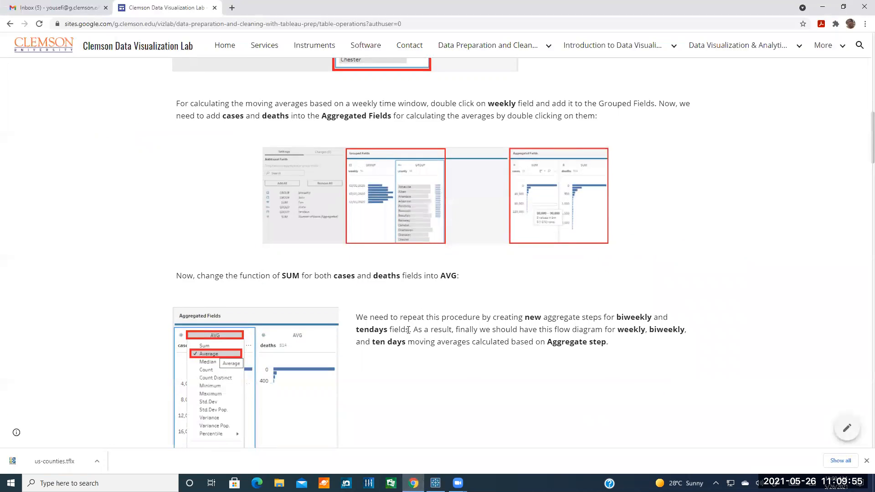
scroll(408, 330, "down", 4)
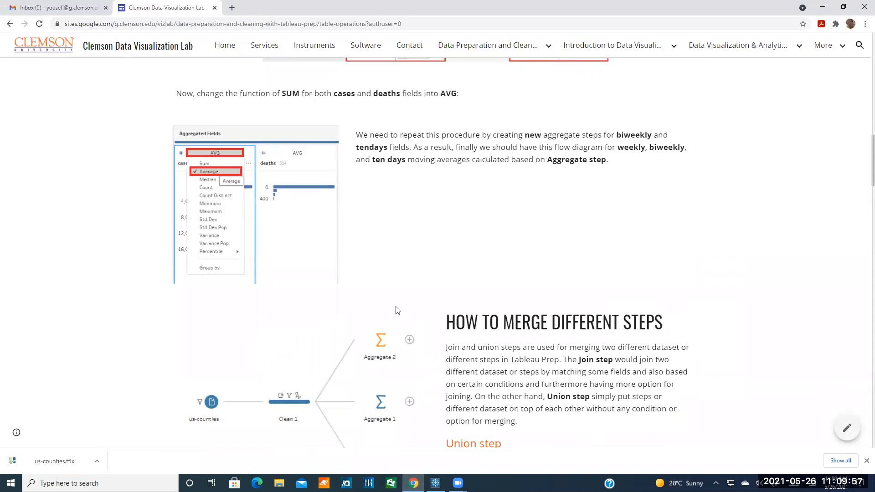
scroll(410, 309, "up", 2)
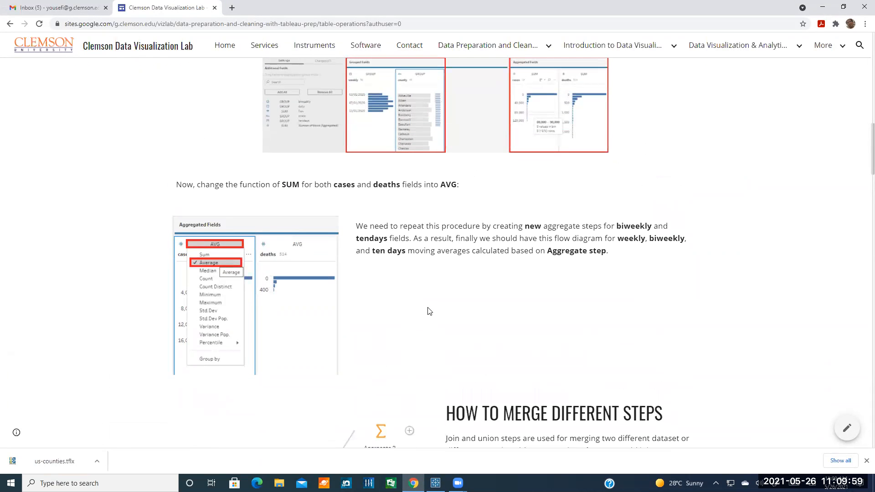
left_click(435, 482)
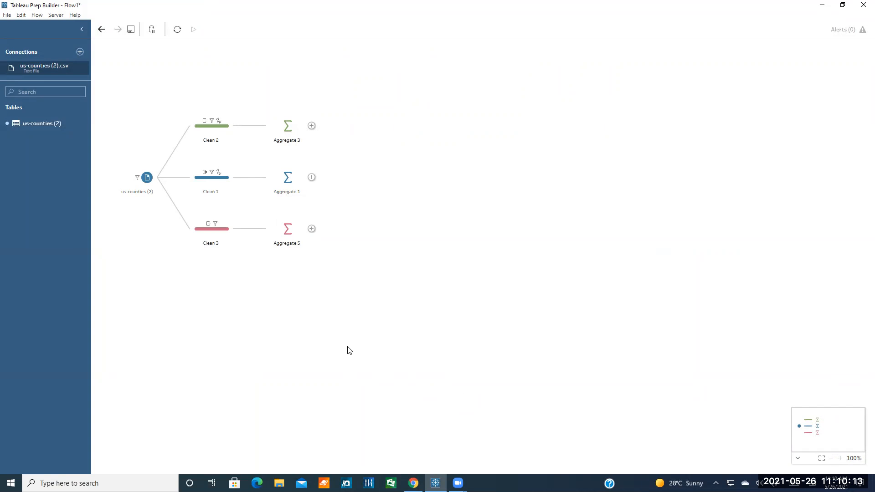
Review the grouped and averaged fields of Aggregate 1 and the step types that can be added after it
left_click(288, 177)
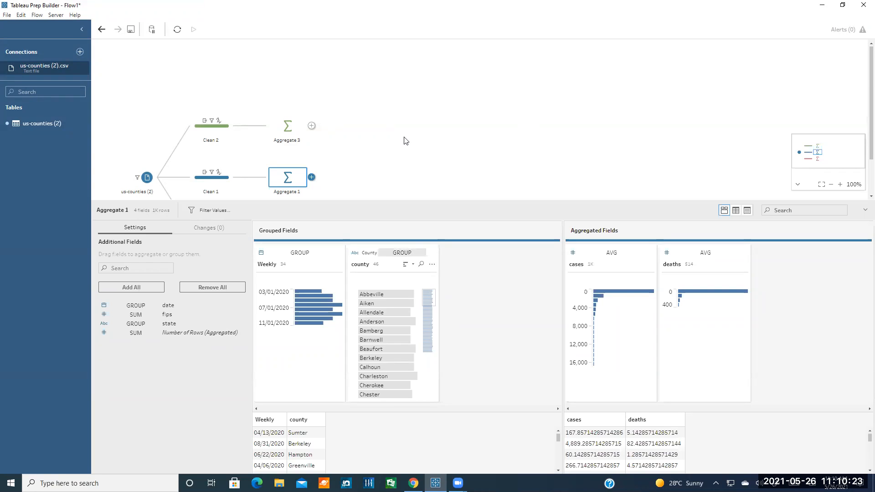
scroll(441, 141, "down", 2)
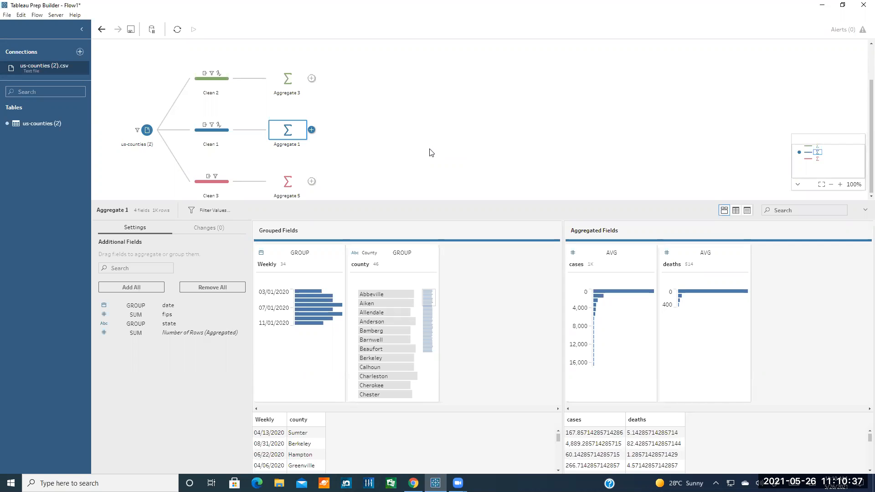
left_click(467, 153)
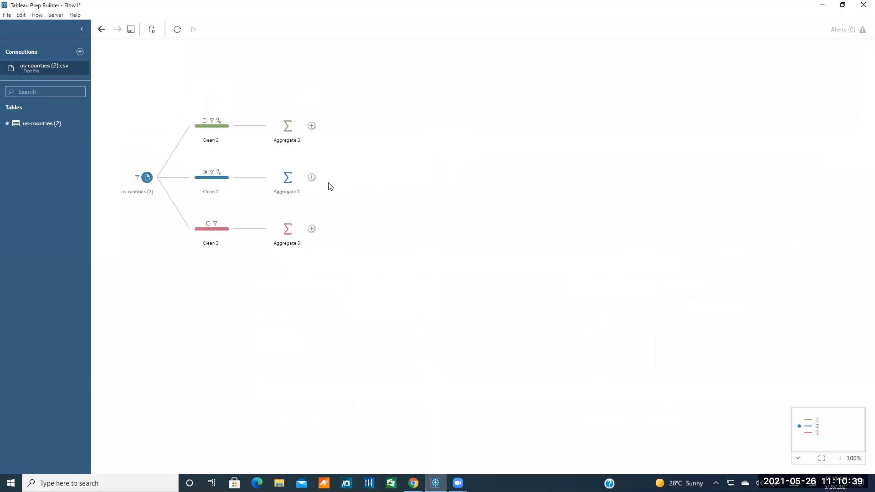
left_click(312, 177)
left_click(479, 246)
Read the section on merging steps with a union in the Chrome guide, and return to Tableau Prep Builder
left_click(413, 484)
scroll(453, 340, "down", 6)
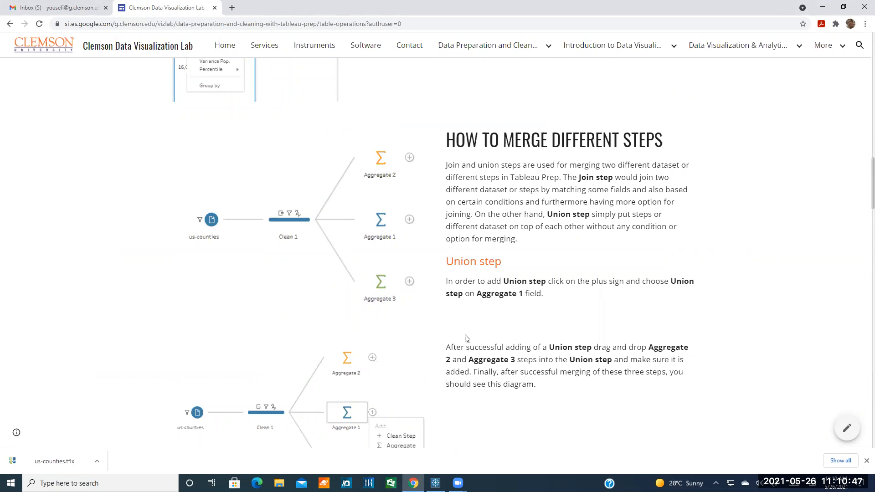
scroll(465, 333, "down", 2)
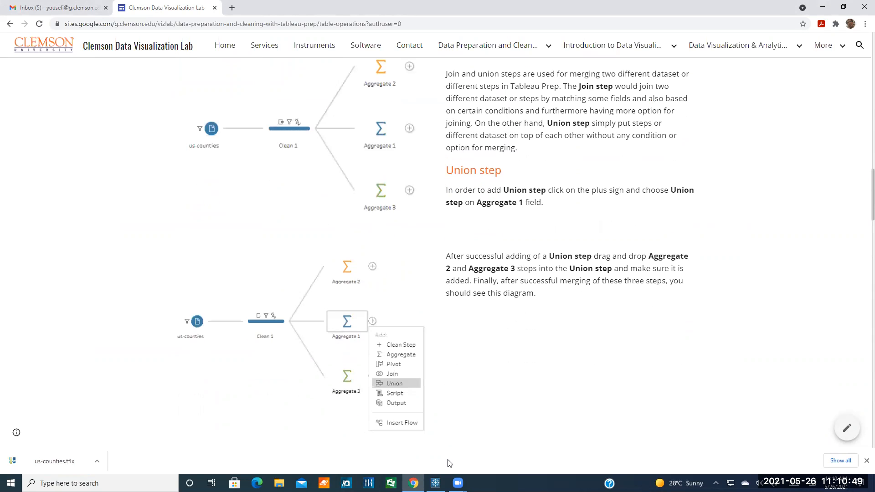
left_click(435, 483)
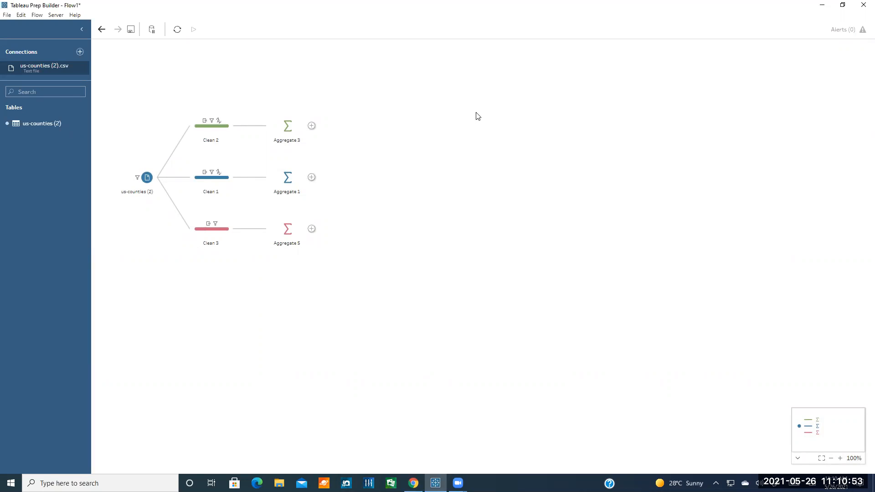
left_click(573, 56)
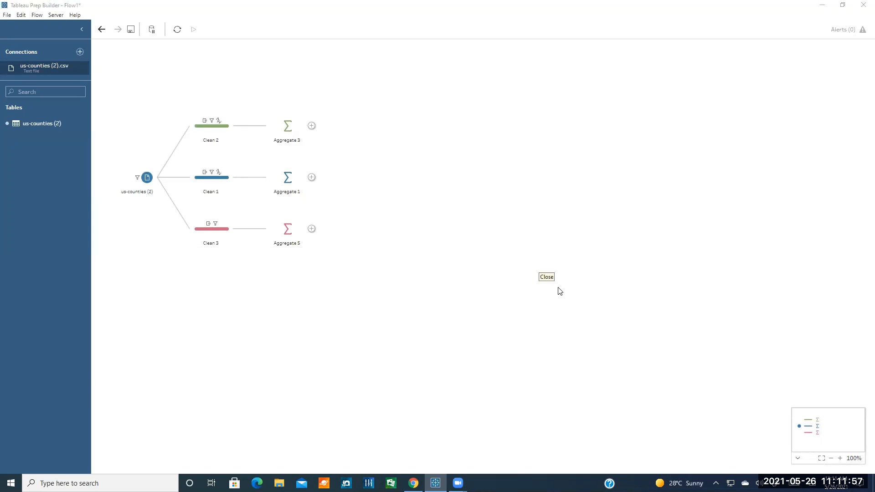
Add a Union step after Aggregate 1
left_click(311, 178)
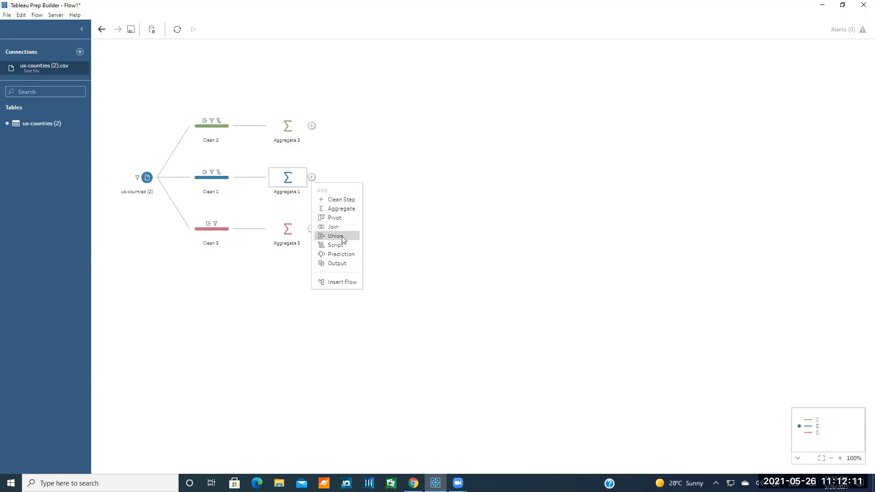
left_click(342, 237)
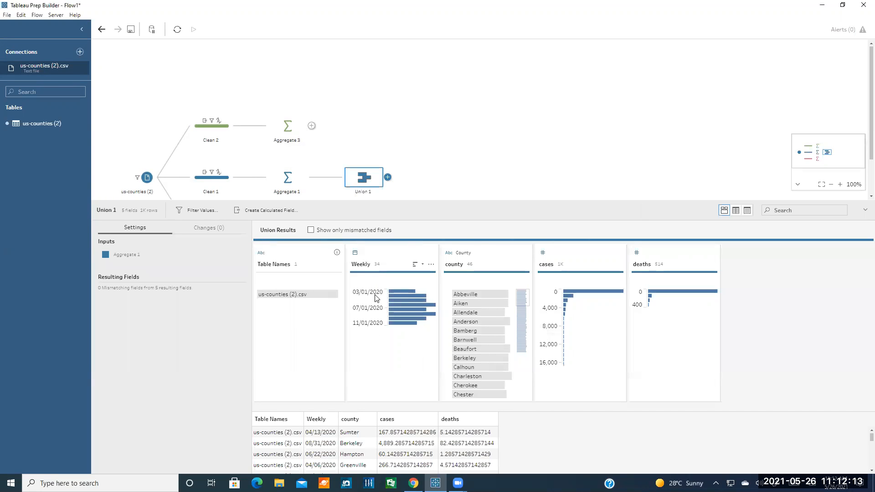
scroll(378, 125, "down", 1)
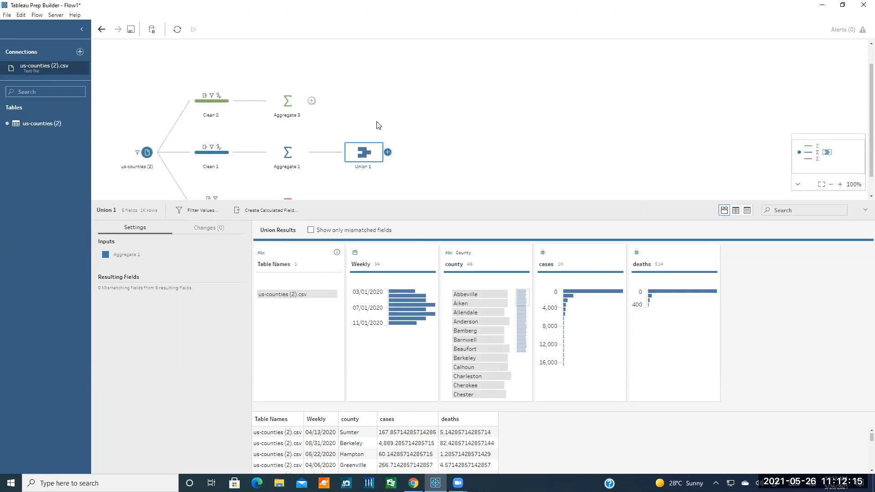
scroll(378, 126, "down", 1)
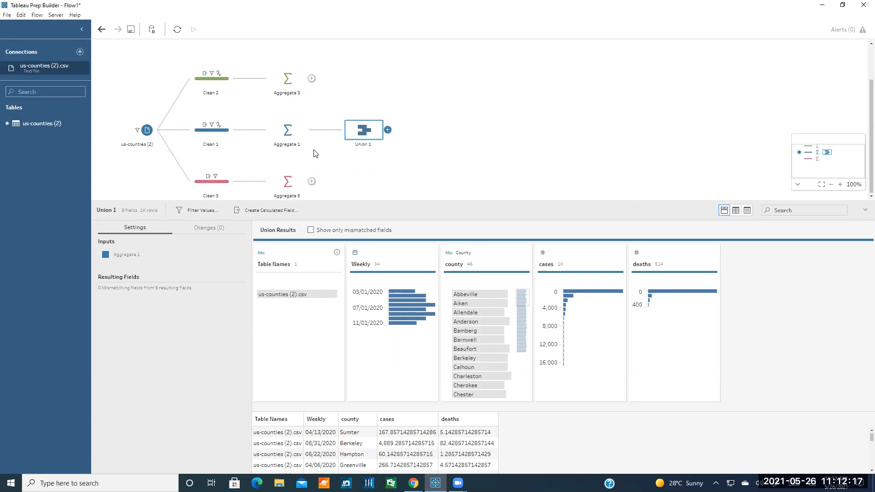
left_click(312, 130)
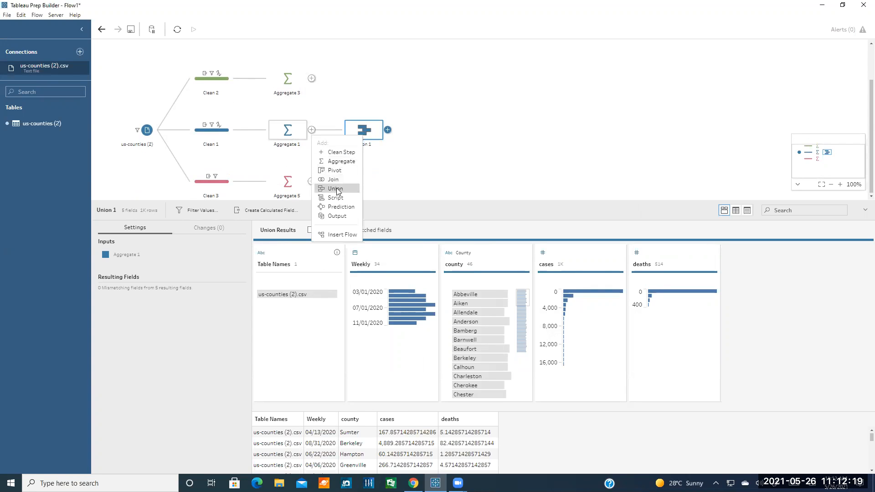
left_click(435, 154)
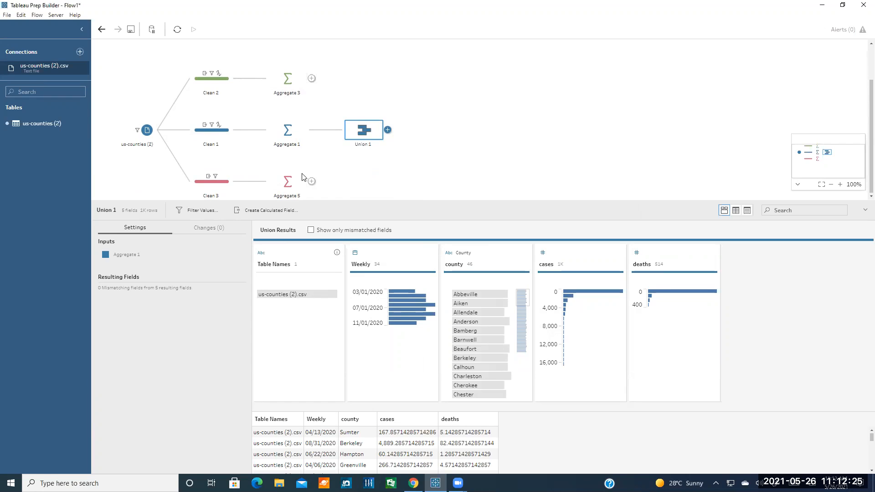
Add Aggregate 3 and Aggregate 5 as inputs to Union 1, and examine the union results and mismatched fields
left_click_drag(282, 83, 333, 125)
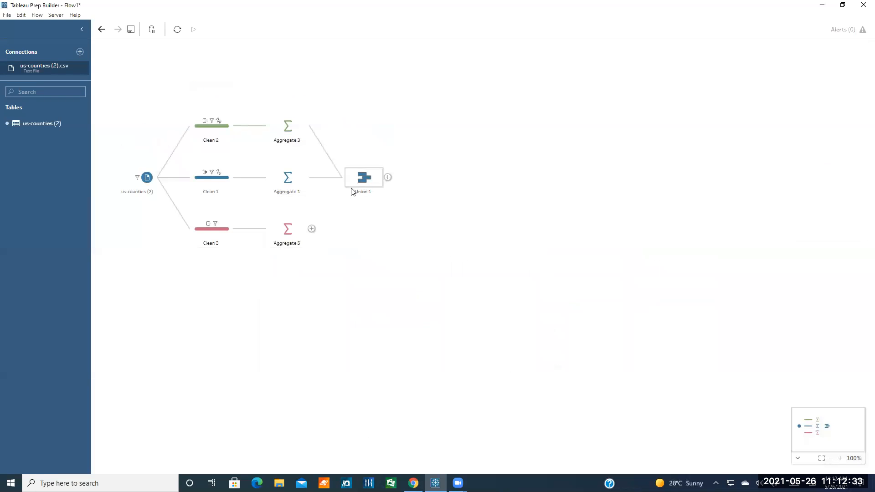
left_click_drag(290, 235, 329, 176)
left_click(362, 182)
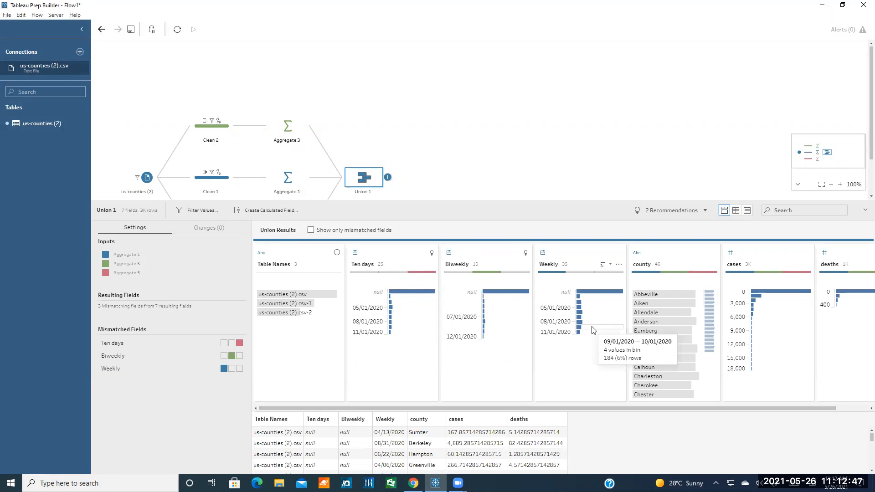
left_click_drag(724, 406, 780, 415)
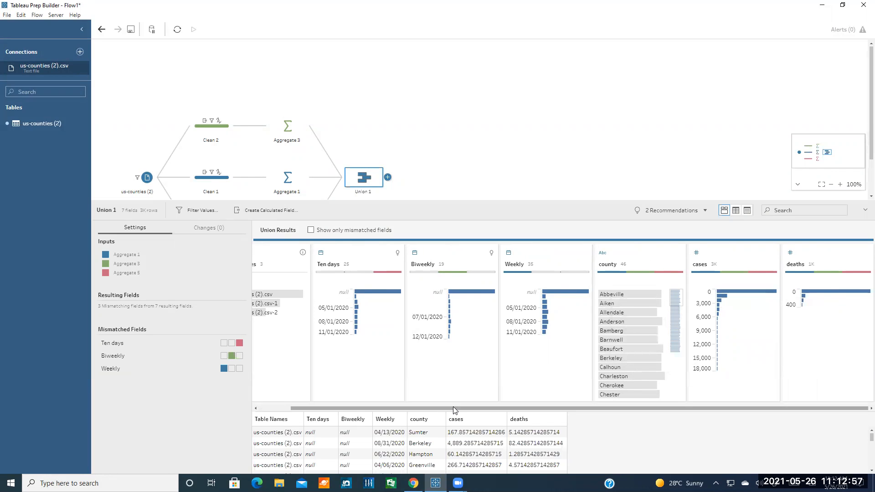
left_click_drag(453, 407, 420, 407)
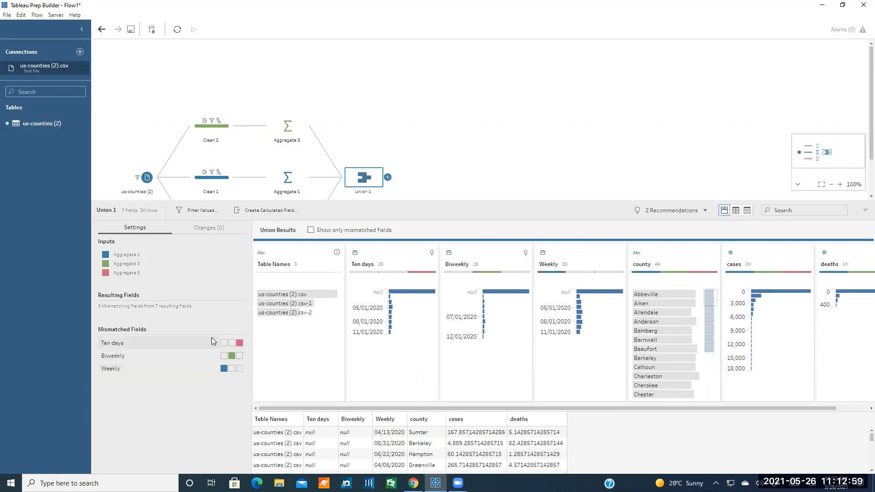
scroll(437, 118, "down", 2)
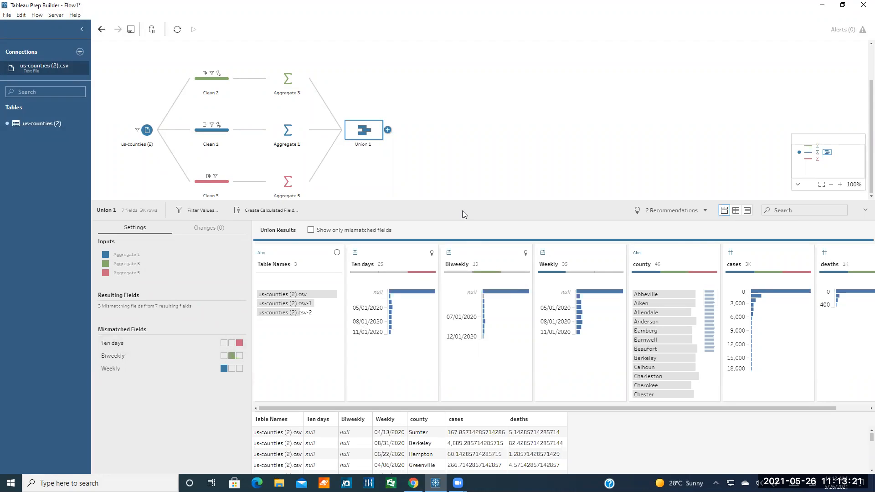
Remove the Union 1 step from the flow
left_click(404, 150)
right_click(369, 188)
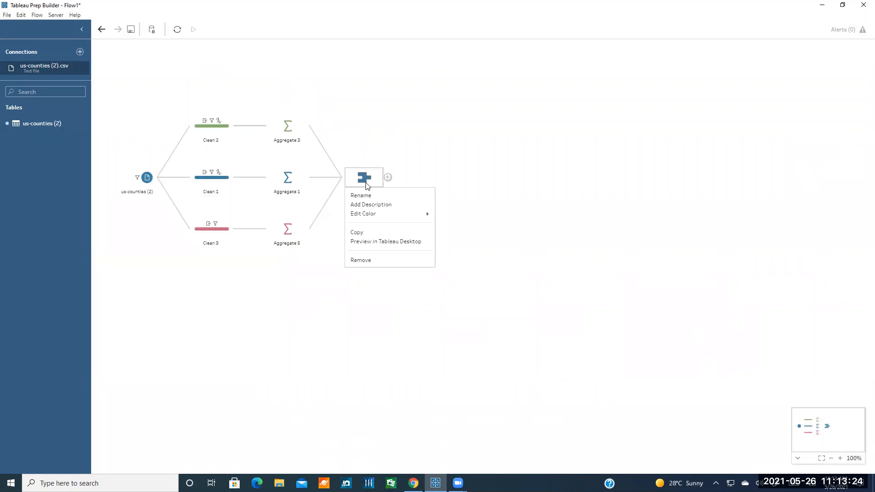
left_click(370, 264)
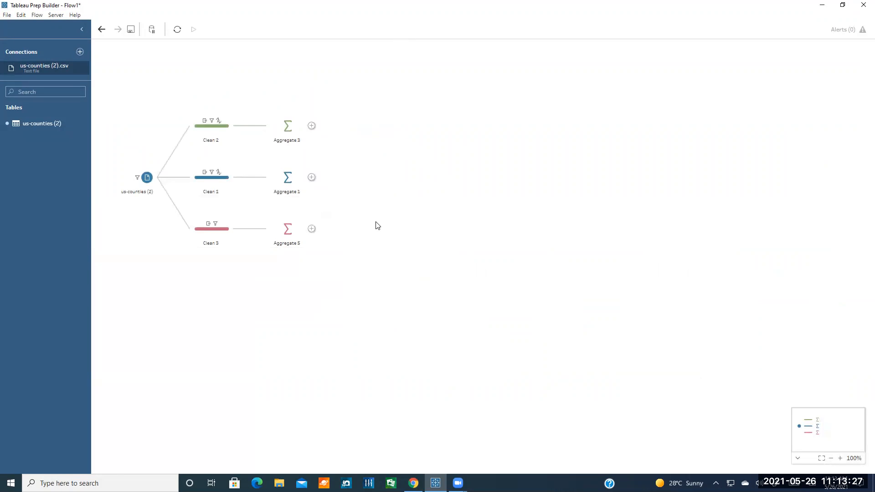
Add a Join step after Aggregate 1
left_click(312, 177)
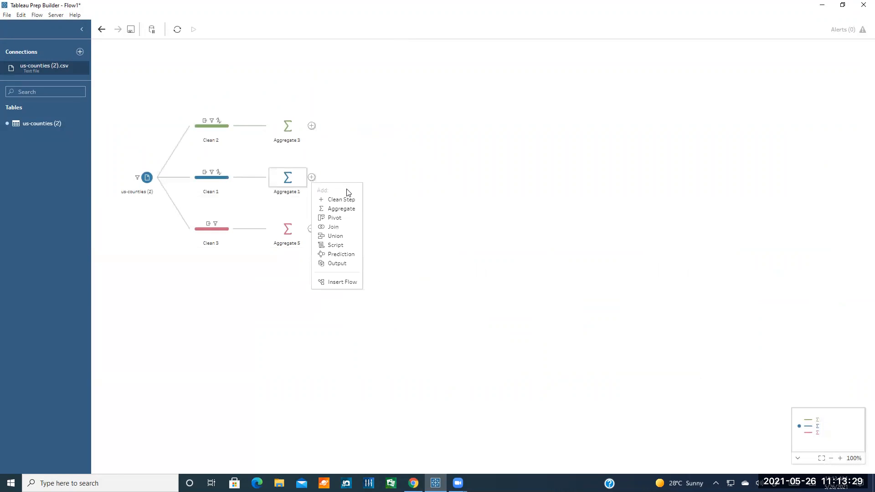
left_click(334, 228)
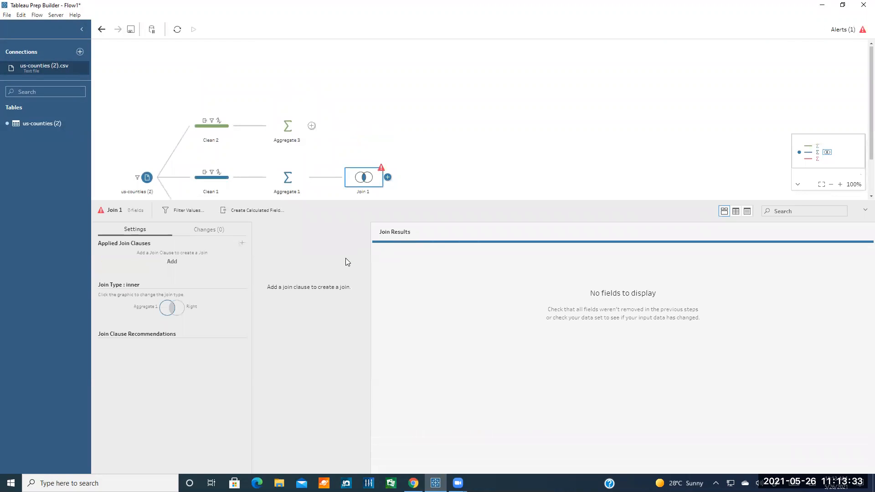
Connect Aggregate 3 to Join 1 and add a join clause matching county to county
left_click_drag(296, 146, 335, 184)
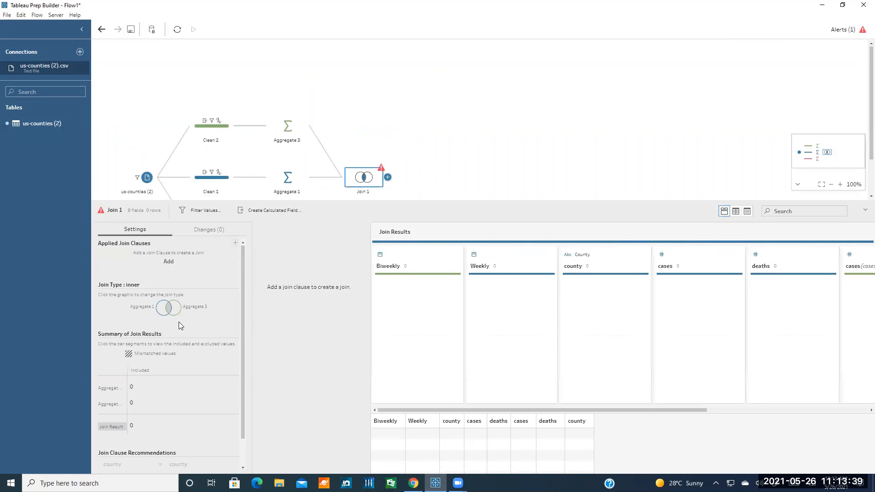
left_click(167, 262)
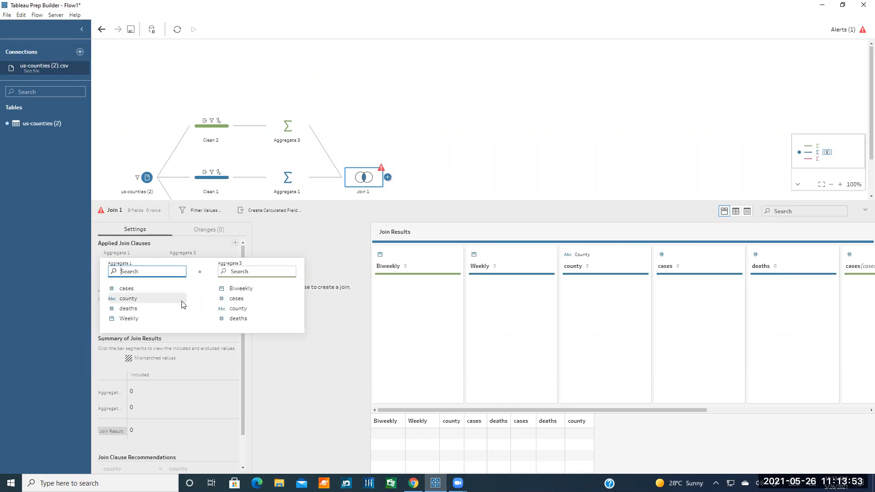
left_click(143, 302)
left_click(249, 274)
left_click(242, 309)
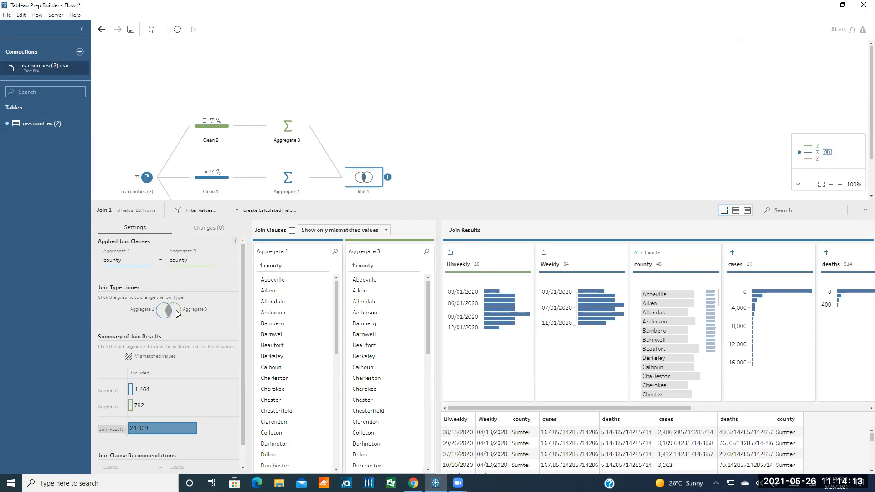
Try different join types between Aggregate 1 and Aggregate 3, including notInner and inner, ending with a right join
left_click(177, 312)
left_click(170, 315)
left_click(160, 313)
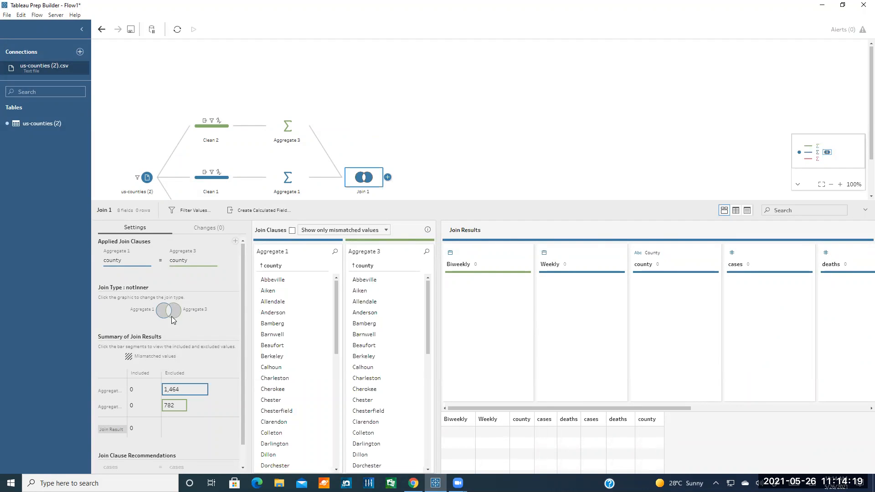
left_click(178, 315)
left_click(166, 315)
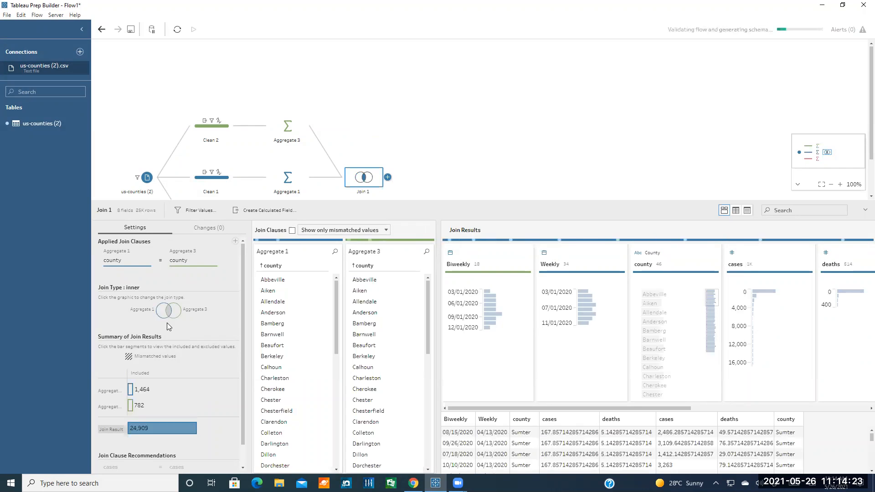
left_click(180, 315)
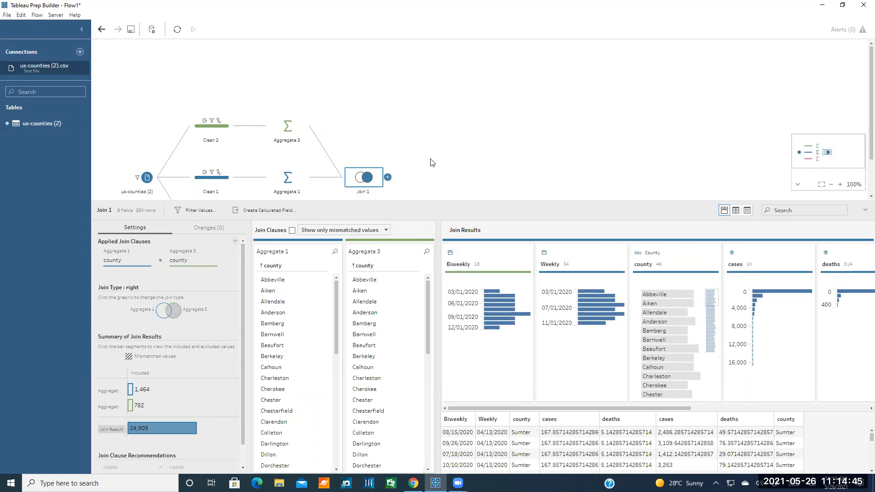
Remove the Join 1 step from the flow
scroll(440, 139, "down", 1)
scroll(440, 140, "down", 1)
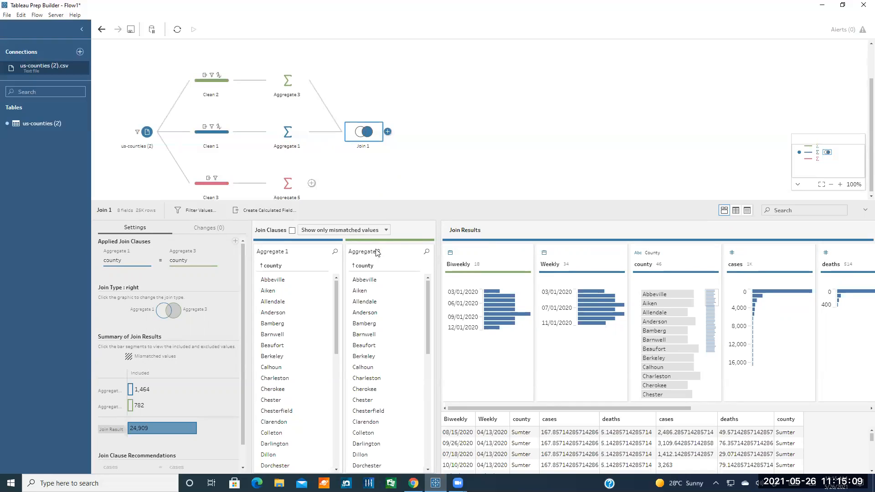
right_click(367, 132)
left_click(362, 223)
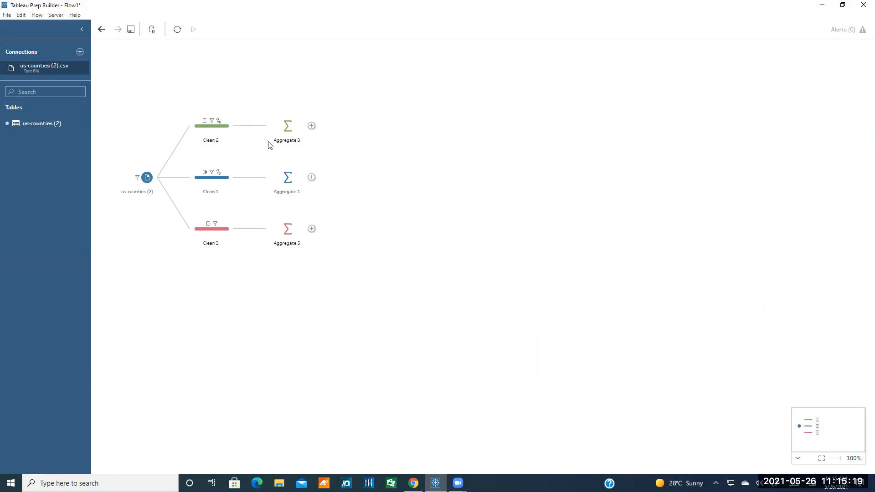
Rename the Biweekly field in Clean 2 to "Moving Average Date"
left_click(211, 134)
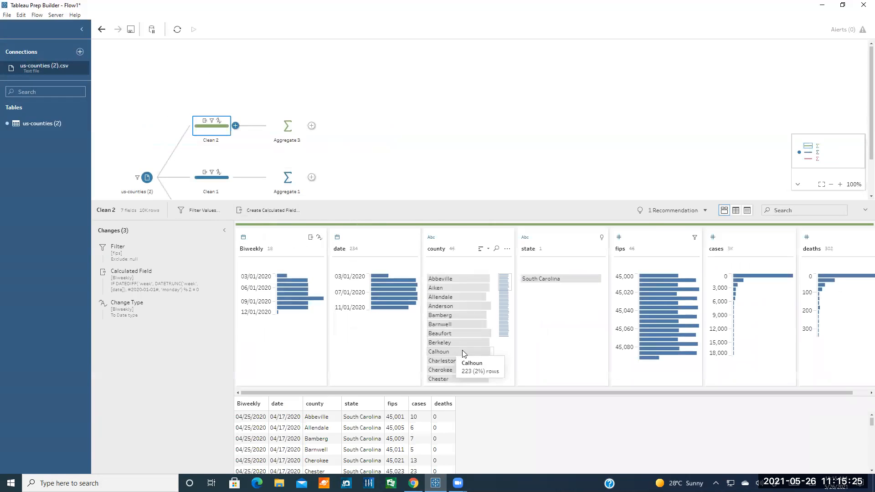
left_click_drag(651, 394, 581, 399)
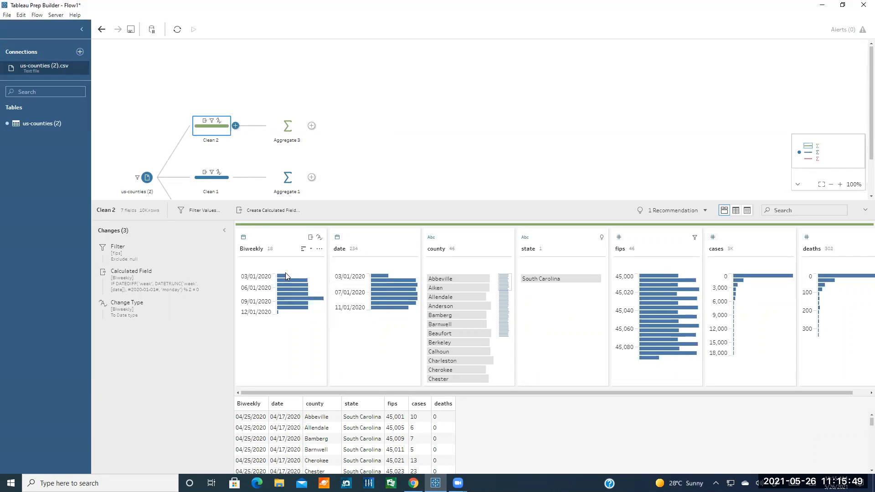
mouse_move(283, 282)
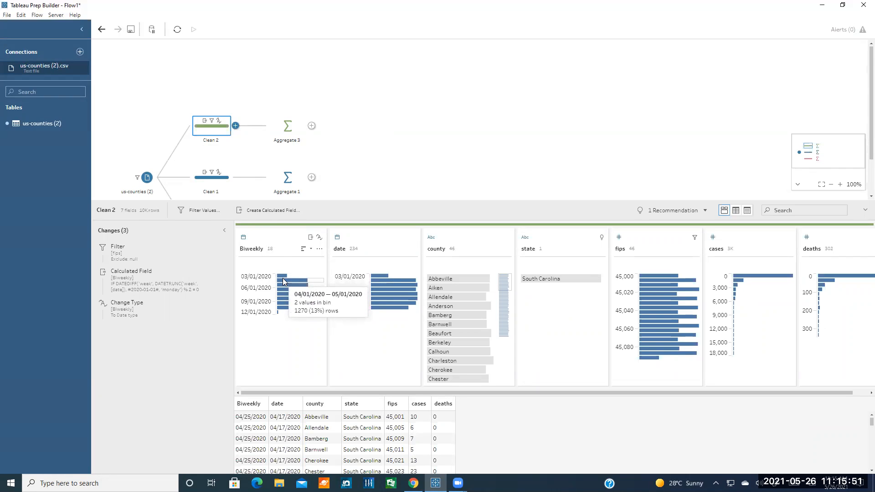
left_click(319, 248)
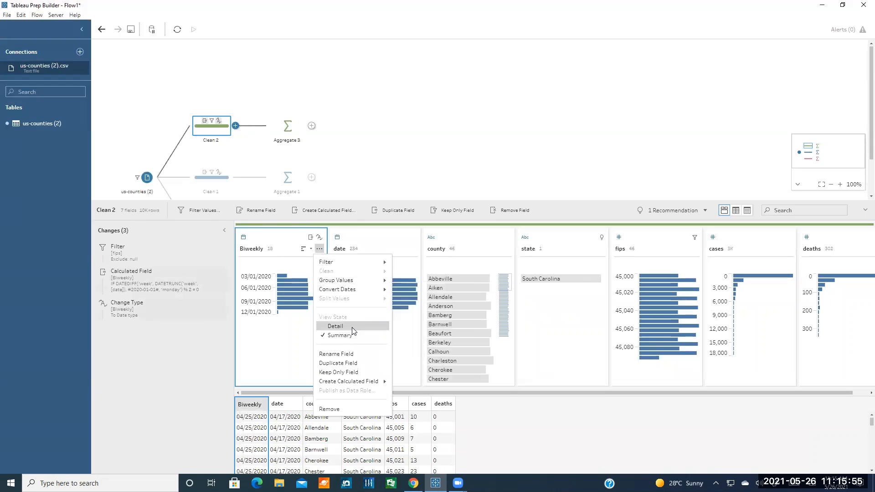
left_click(339, 354)
type("Moving Average Date")
key("Return")
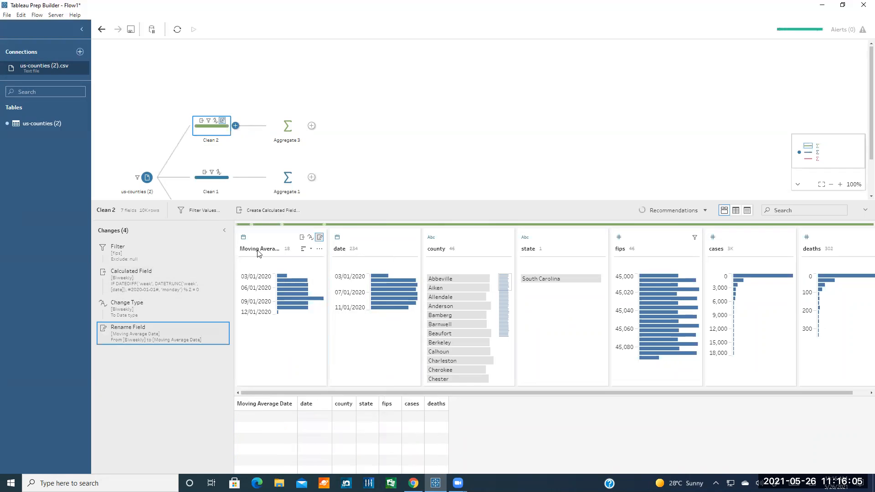
Rename the Weekly field in Clean 1 to "Moving Average Date"
left_click(213, 174)
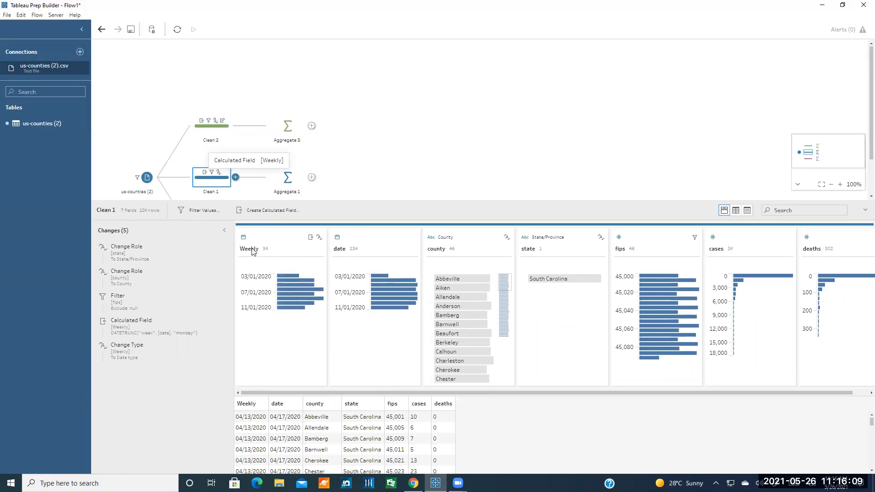
left_click(319, 249)
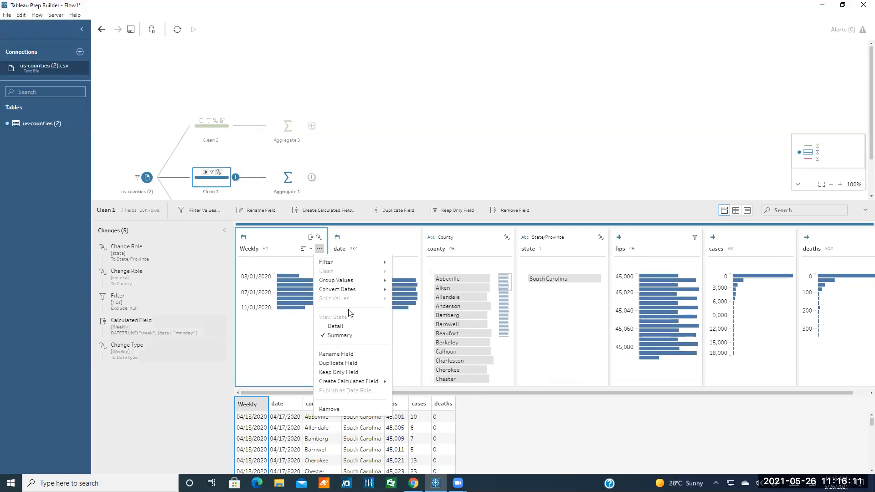
left_click(341, 353)
type("Moving Average Date")
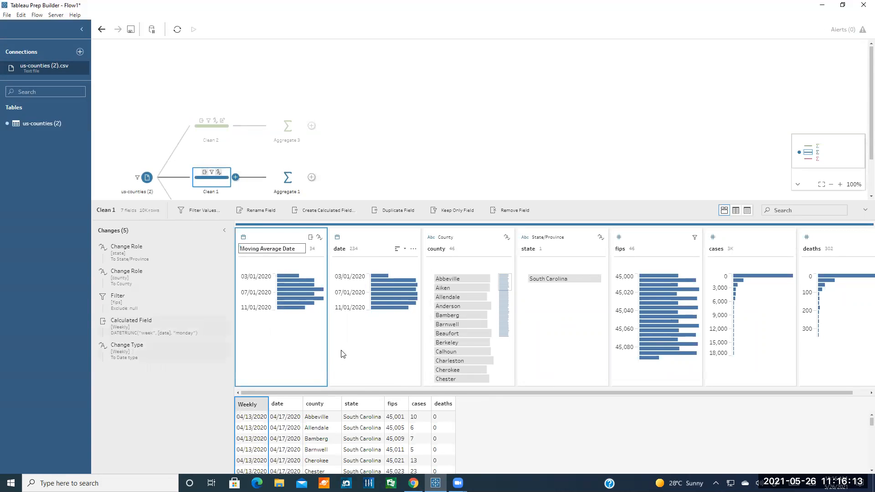
key("Return")
Rename the Ten days field in Clean 3 to "Moving Average Date"
scroll(224, 173, "down", 2)
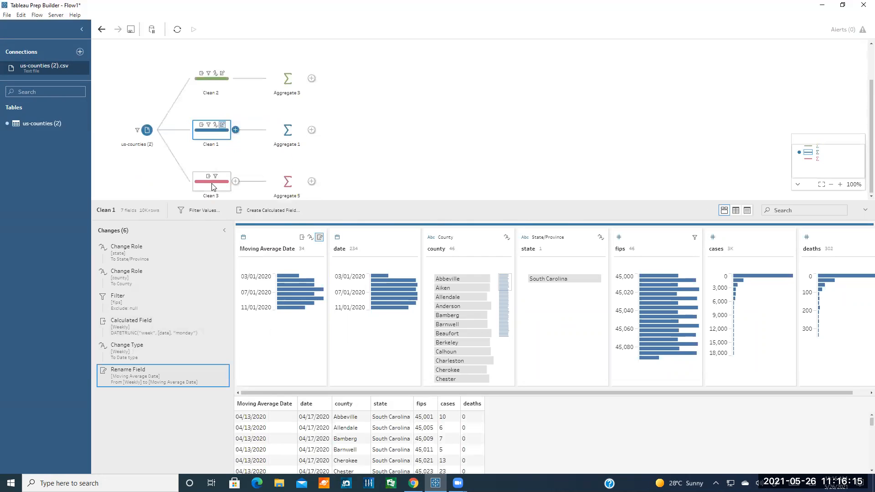
left_click(212, 187)
left_click(319, 249)
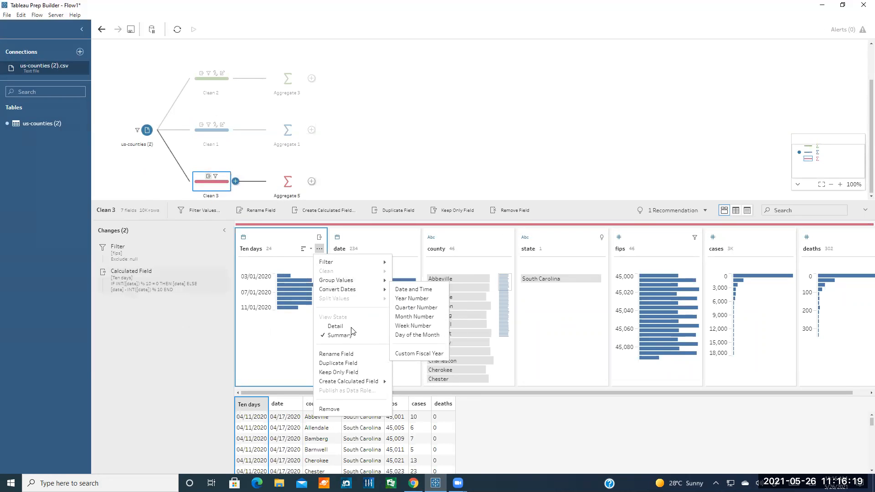
left_click(345, 354)
type("Moving Average Date")
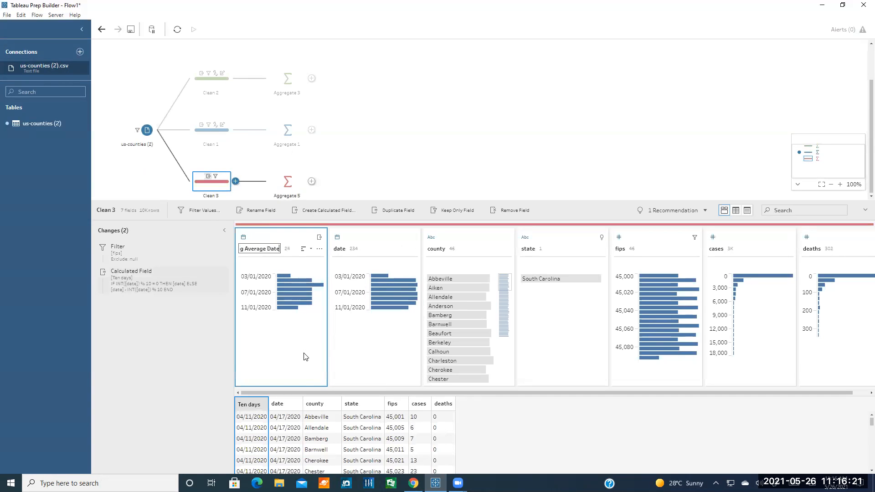
key("Return")
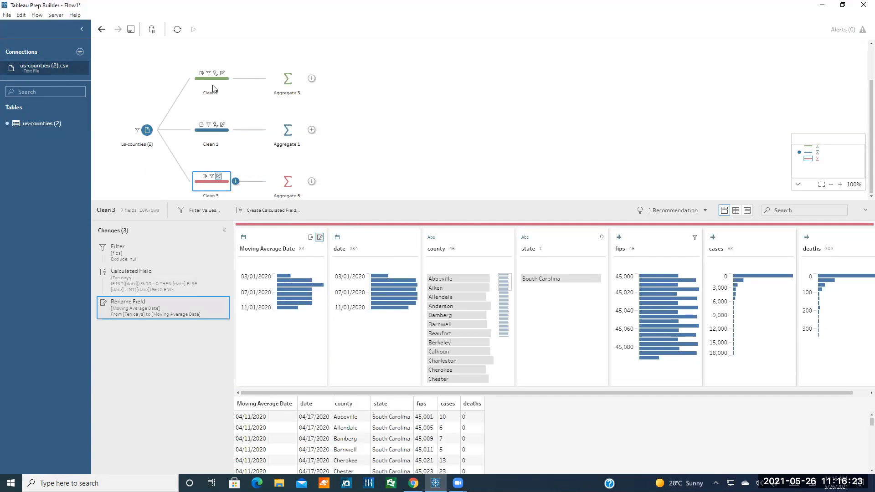
Create a calculated field named "Moving Average Type" in Clean 1 with the constant value "Weekly"
left_click(214, 131)
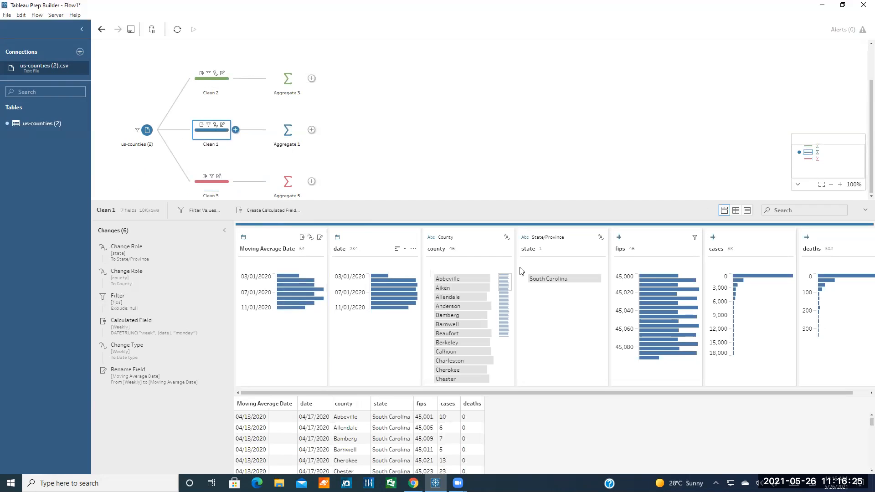
left_click(258, 210)
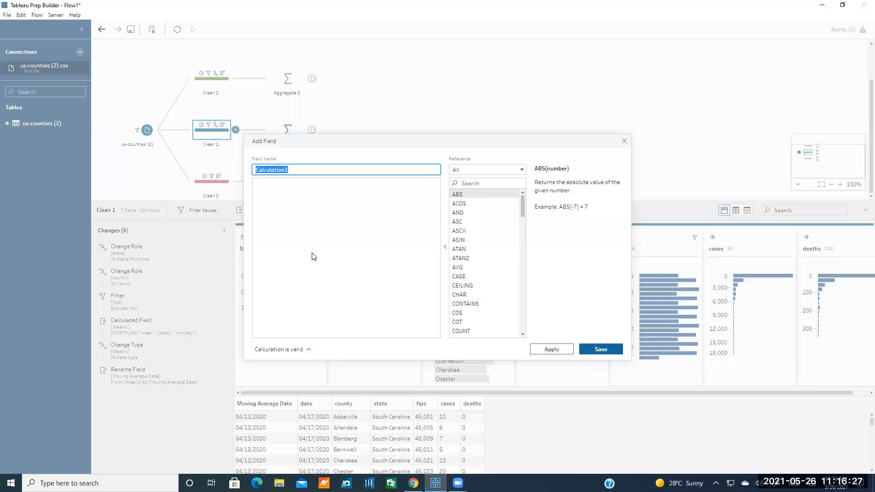
type("Moving Average Type")
key("Tab")
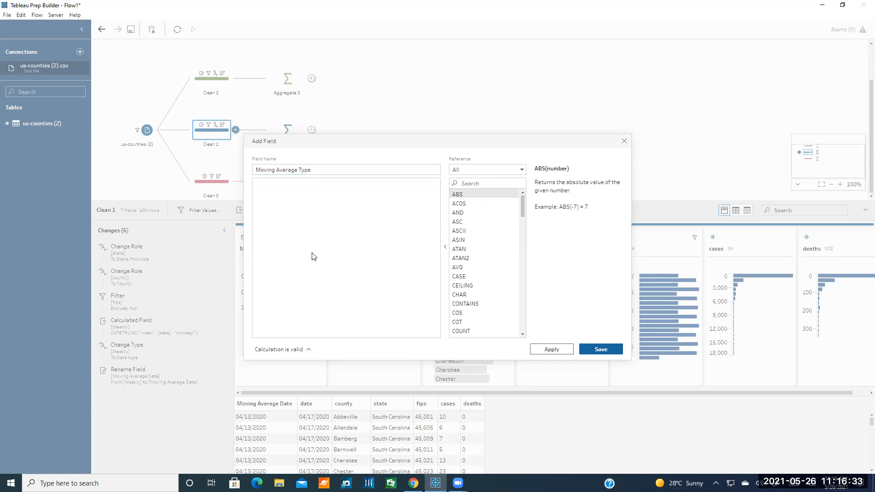
type("\"Weekly")
left_click(601, 349)
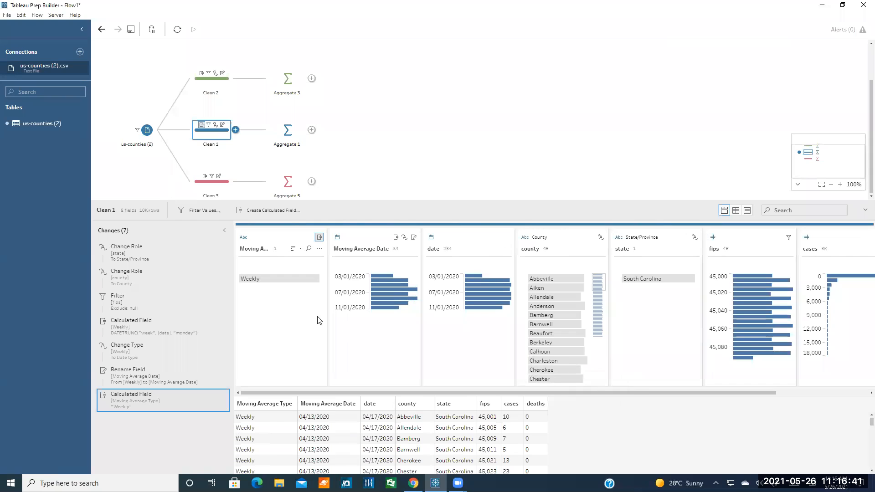
Create a calculated field named "Moving Average Type" in Clean 2 with the constant value "Biweekly"
left_click(211, 79)
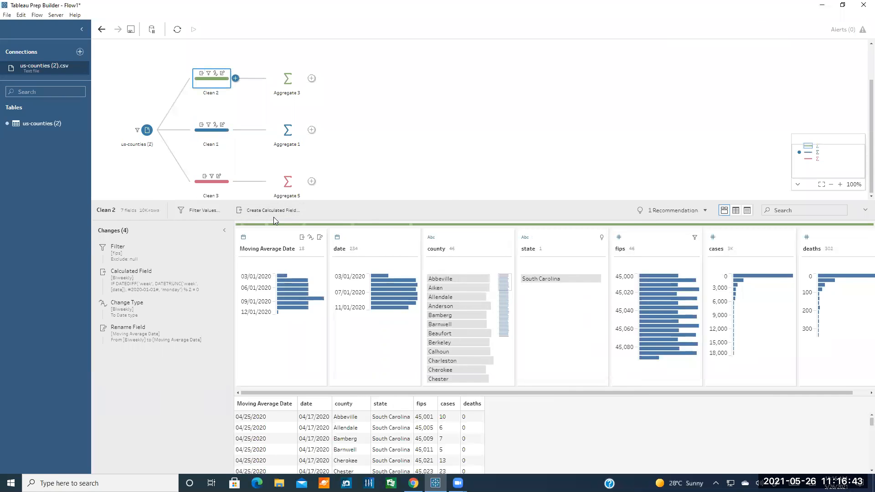
left_click(271, 211)
type("M")
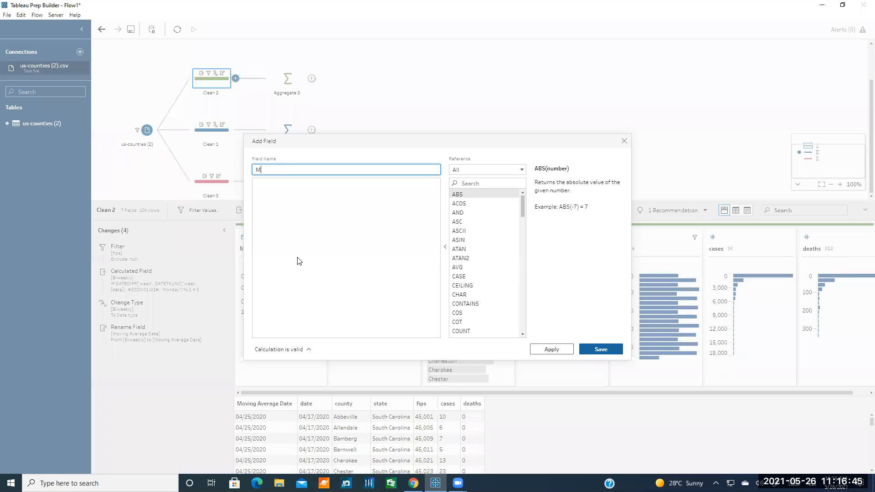
type("oving Average Type")
key("Tab")
type("\"Biweekly")
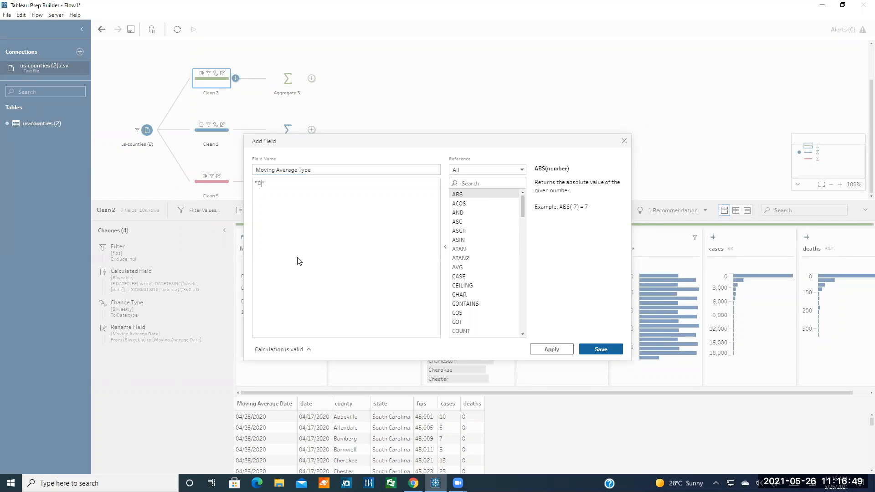
left_click(551, 349)
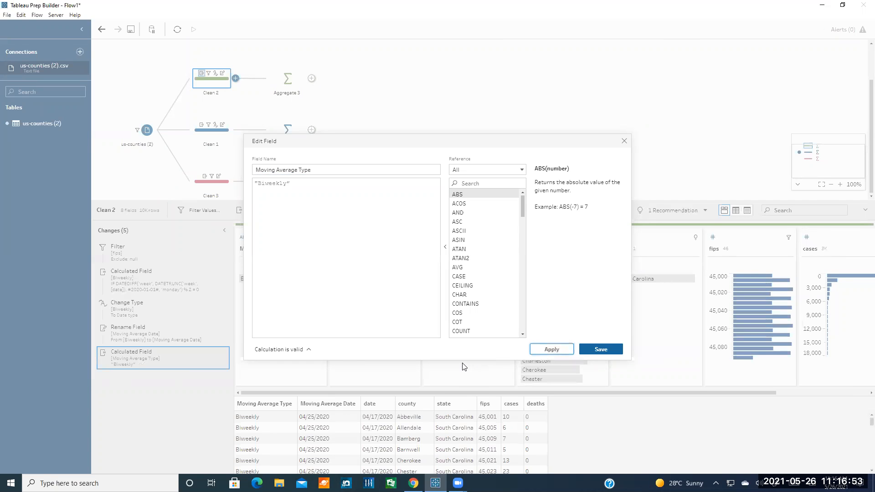
left_click(588, 352)
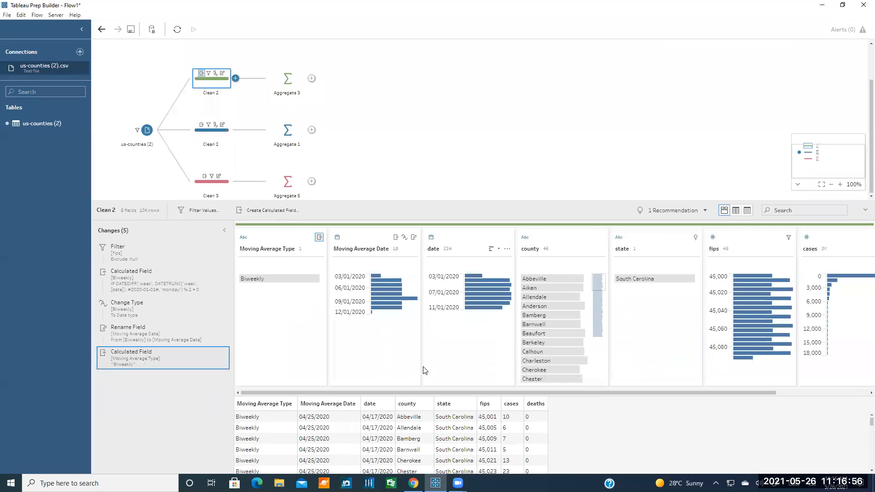
Create a calculated field named "Moving Average Type" in Clean 3 with the constant value "Ten days"
left_click(212, 184)
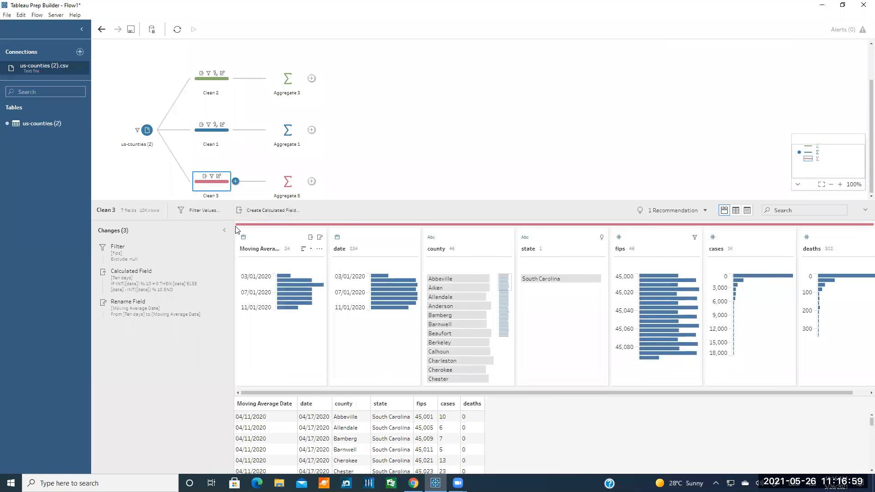
left_click(263, 211)
type("Movin")
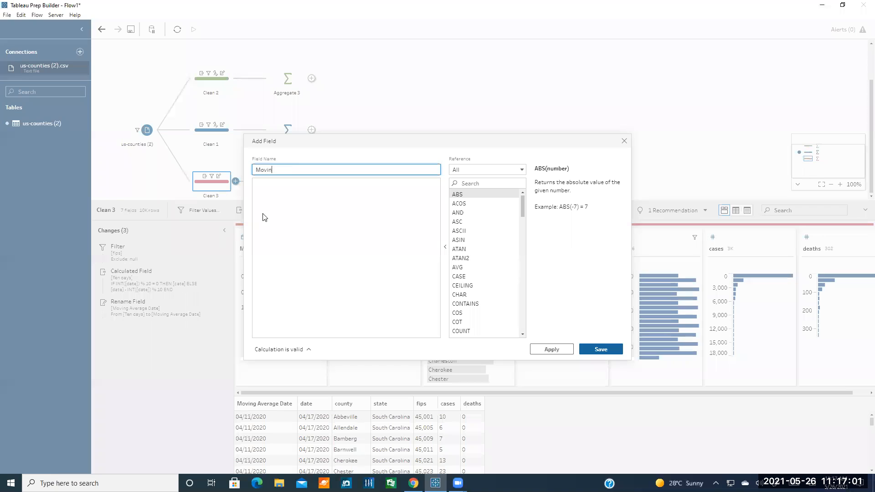
type("g Average Type")
key("Tab")
type("\"Ten days")
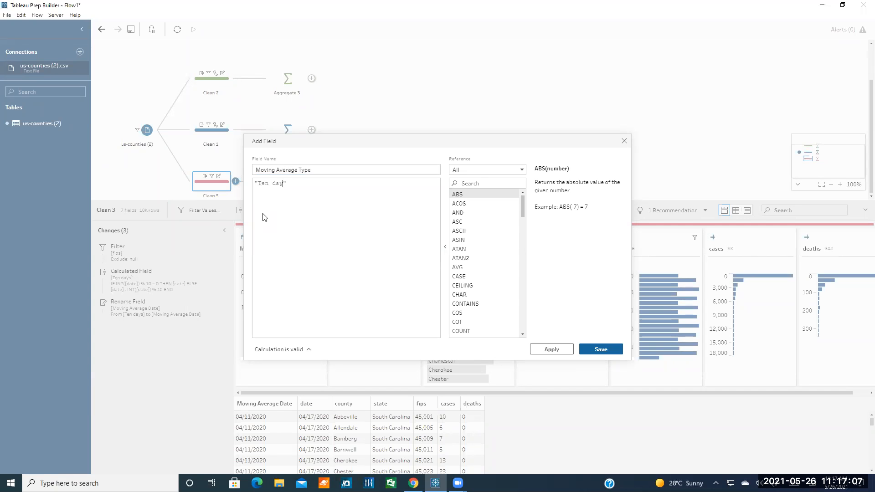
left_click(586, 351)
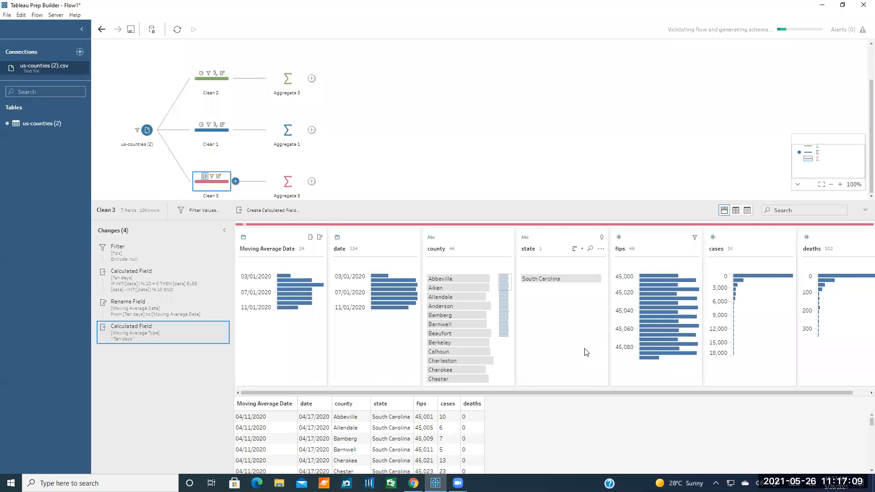
left_click(385, 142)
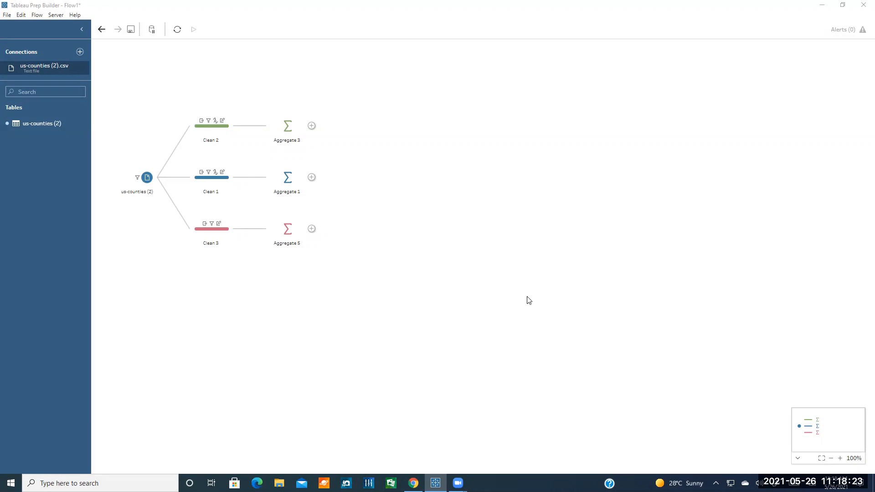
Add a Union step after Aggregate 1 and connect Aggregate 3 and Aggregate 5 to it
left_click(312, 177)
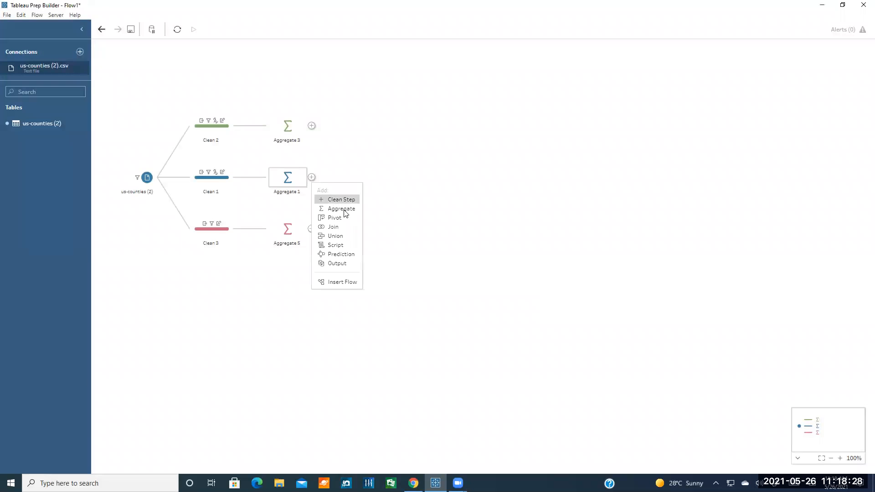
left_click(335, 236)
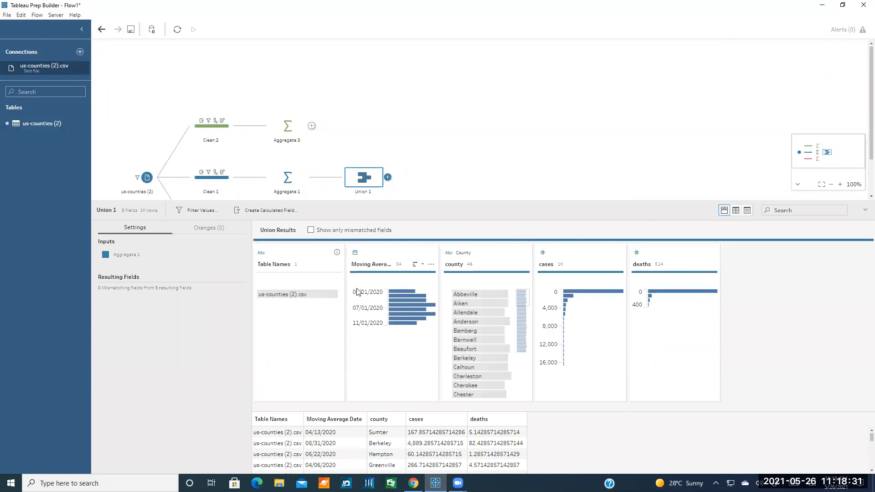
scroll(299, 109, "down", 2)
left_click_drag(293, 90, 338, 137)
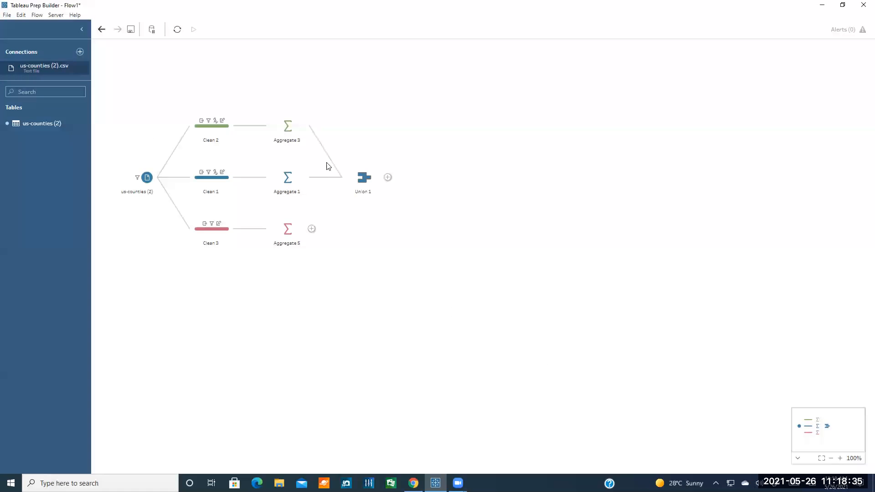
left_click_drag(303, 226, 338, 181)
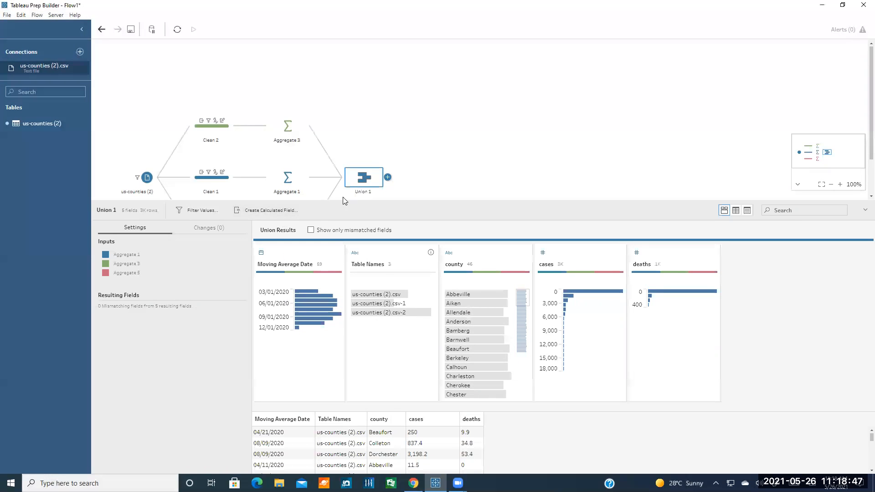
Add Moving Average Type to the grouped fields of Aggregate 3, Aggregate 1 and Aggregate 5
scroll(424, 161, "down", 1)
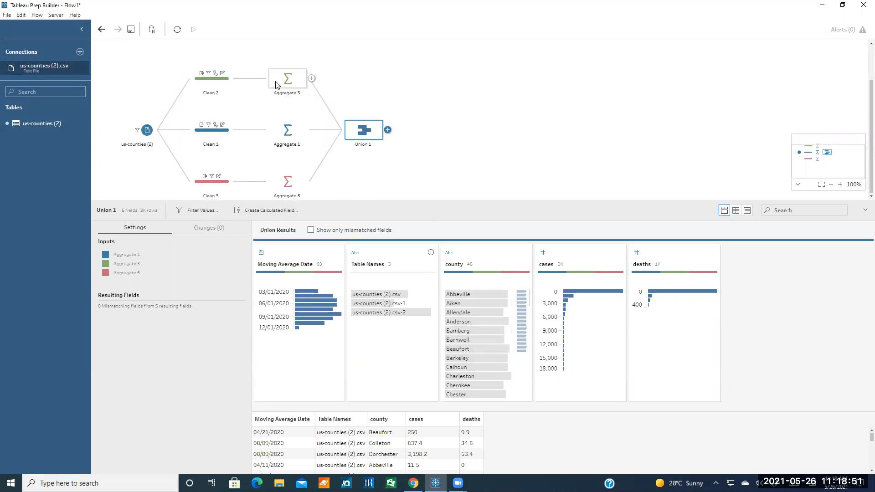
left_click(287, 79)
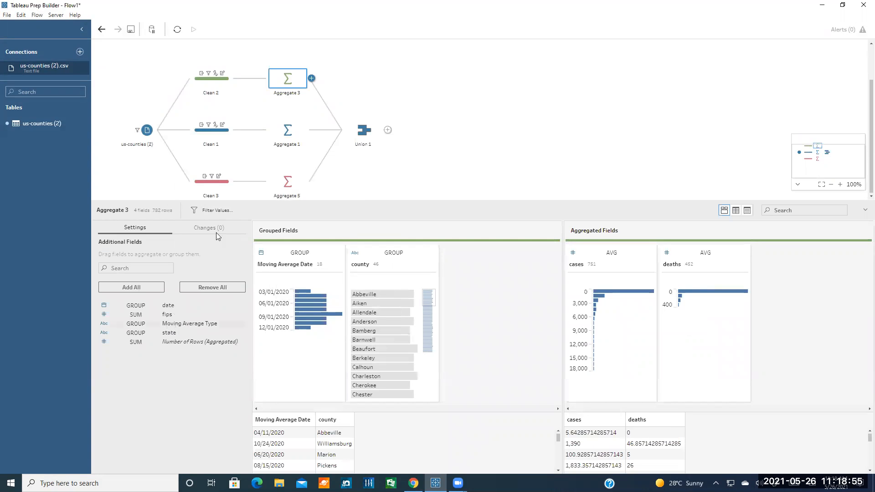
left_click_drag(182, 324, 461, 318)
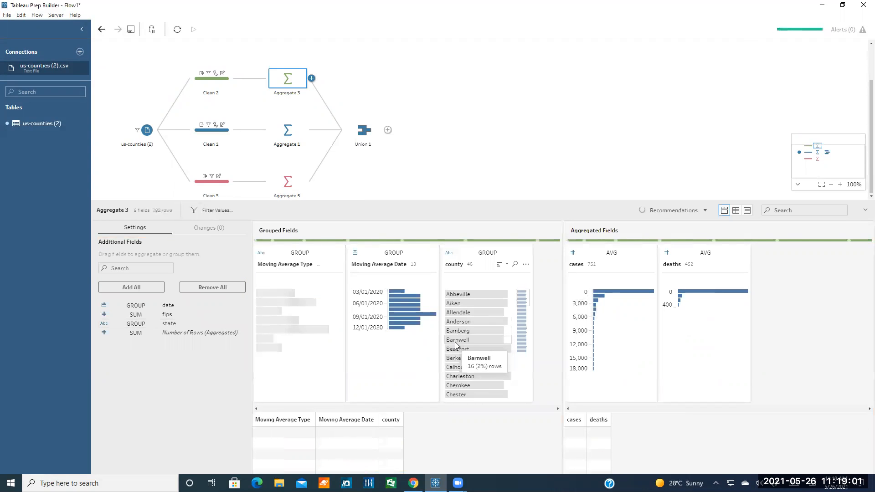
left_click(284, 134)
left_click_drag(205, 328, 446, 325)
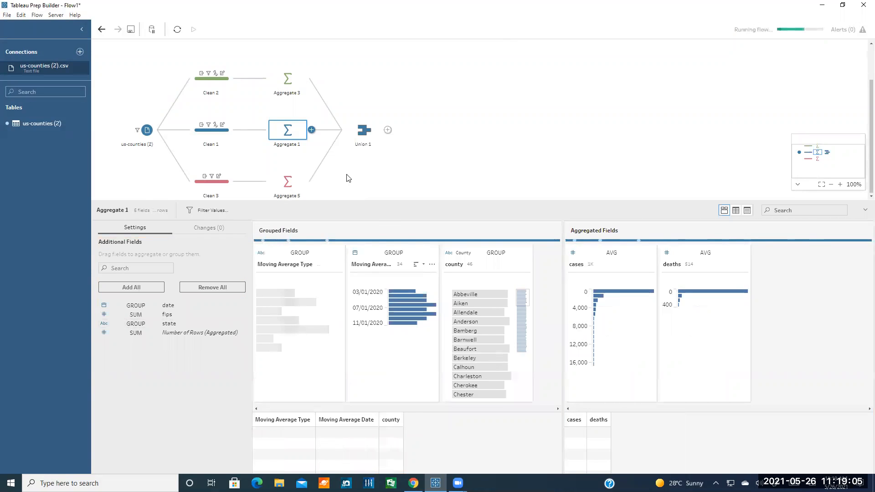
left_click(287, 181)
left_click_drag(194, 323, 454, 310)
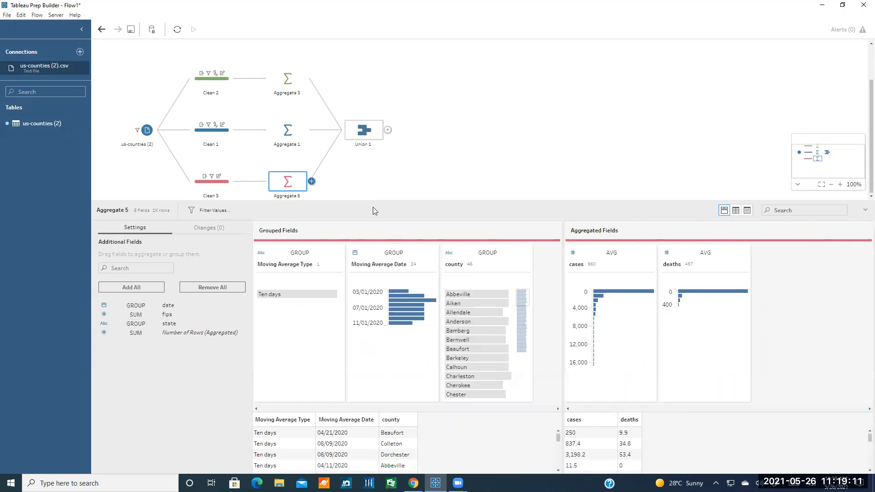
Review the Union 1 results and remove the Union 1 step from the flow
left_click(364, 131)
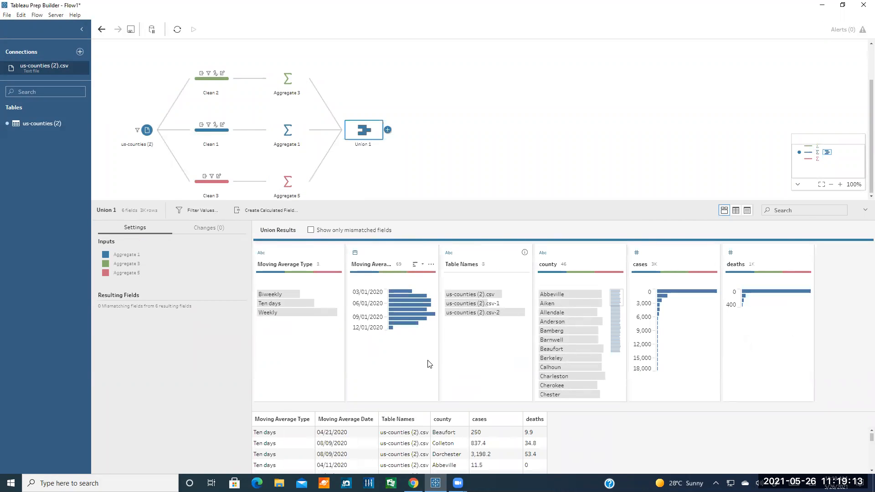
mouse_move(272, 295)
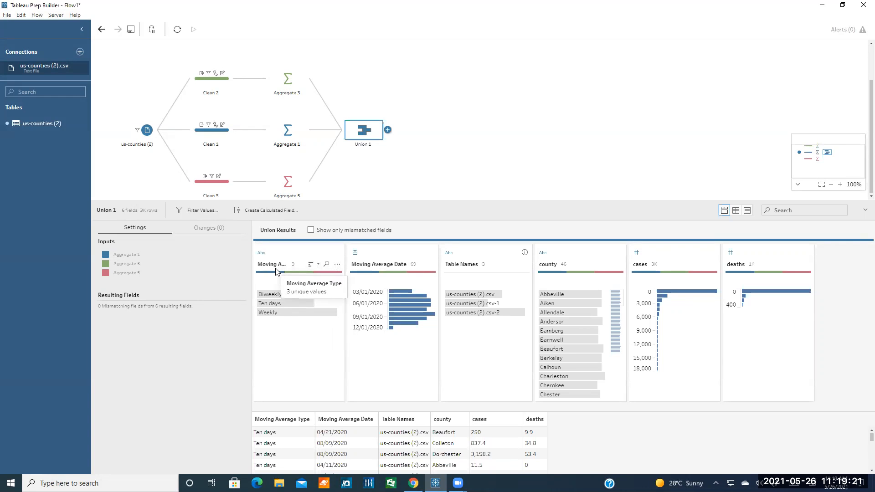
mouse_move(301, 298)
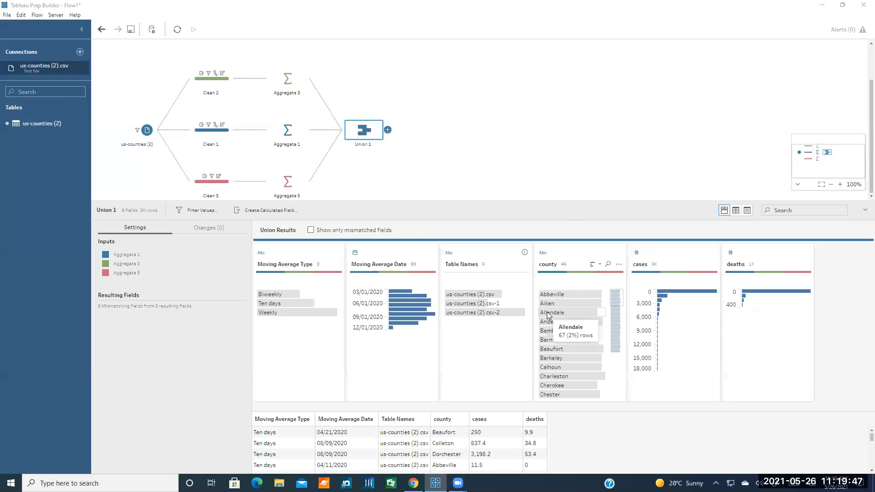
right_click(361, 131)
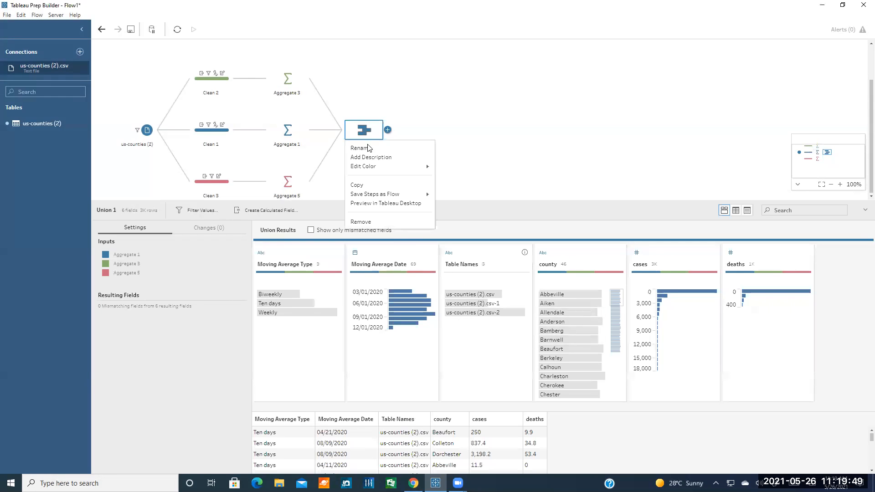
left_click(360, 222)
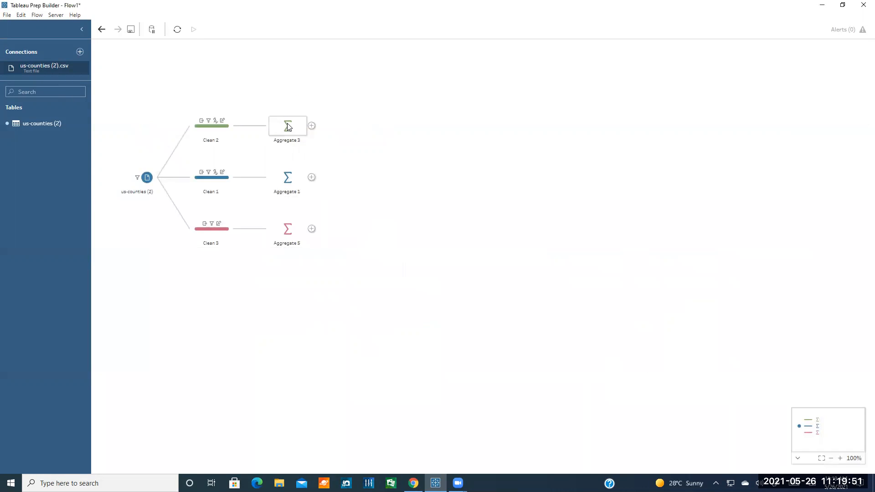
Rename the Moving Average Date field in Clean 2 to "Biweekly"
left_click(208, 129)
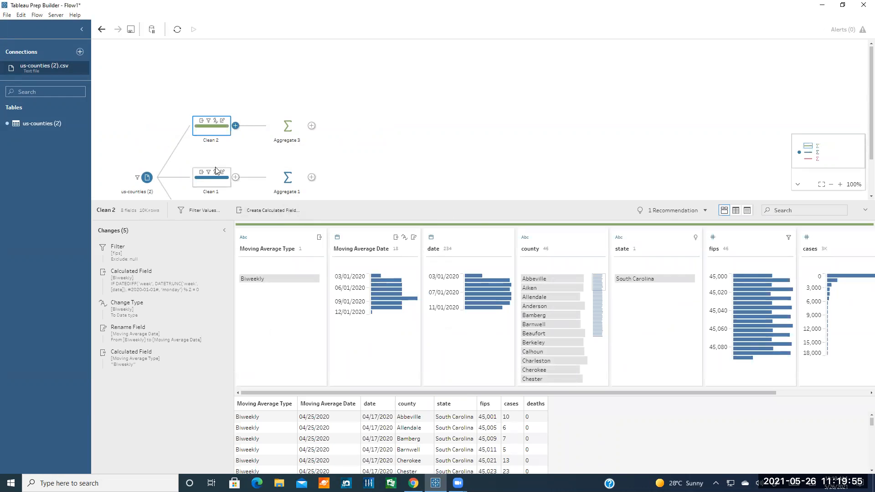
left_click(320, 250)
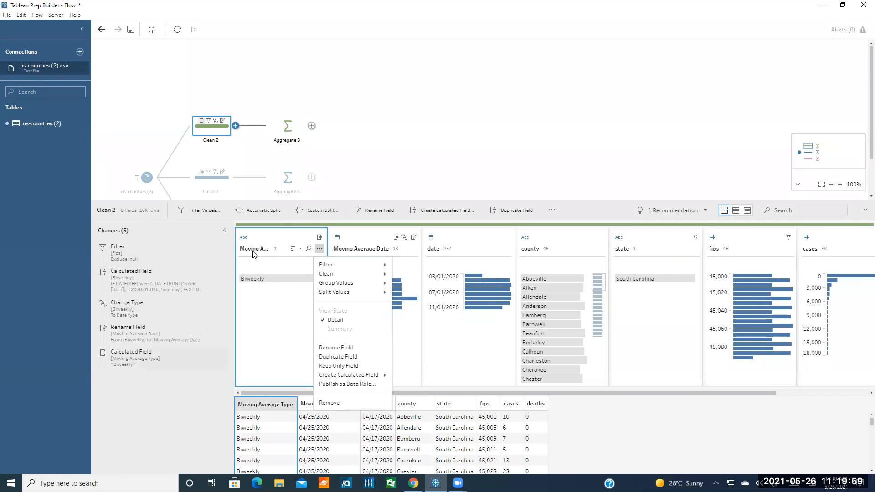
left_click(413, 249)
left_click(413, 248)
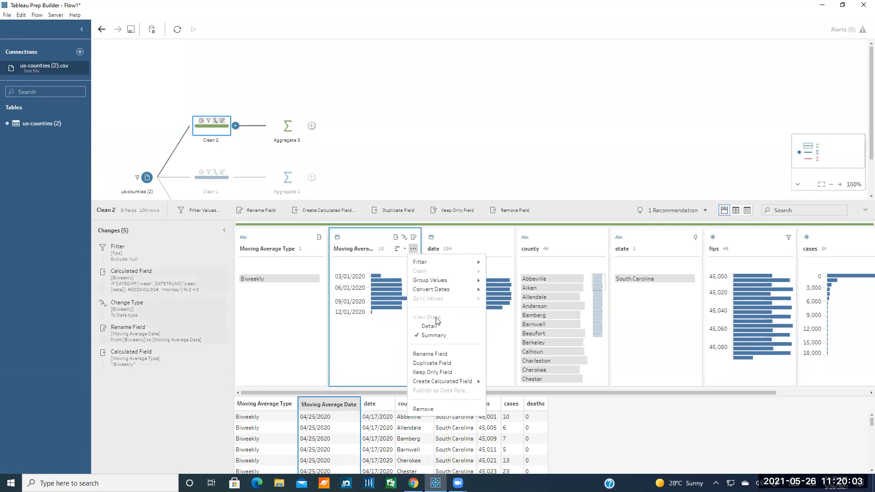
left_click(435, 354)
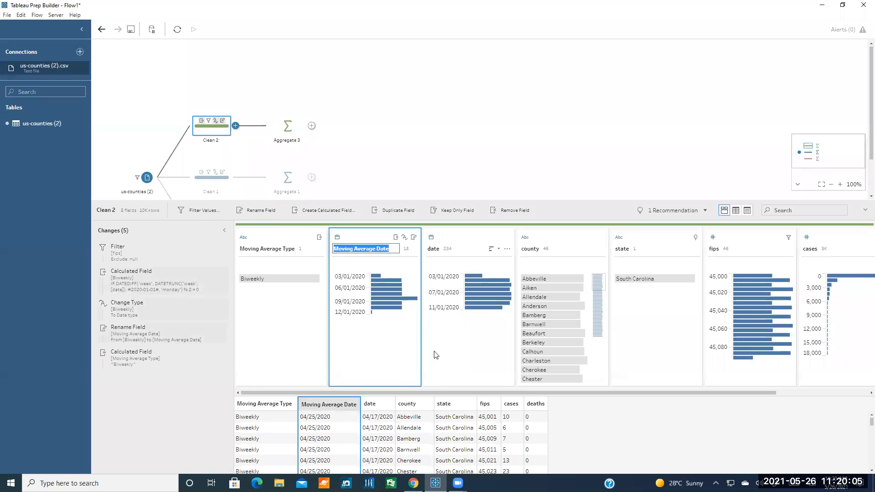
type("Biweekly")
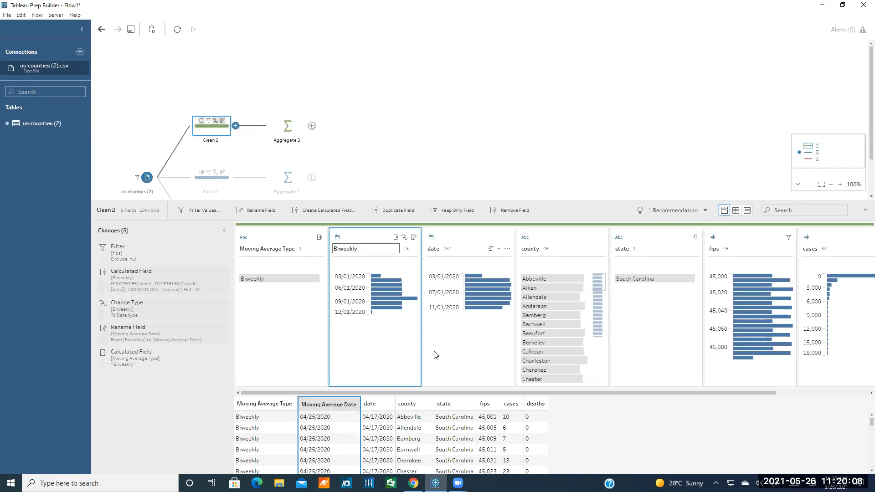
key("Return")
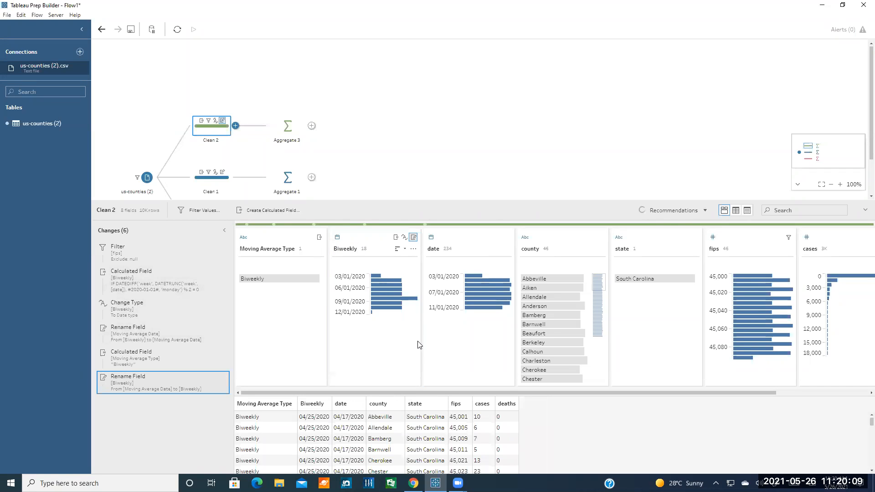
Rename the Biweekly field in Clean 2 back to "Moving Average Date"
left_click(413, 250)
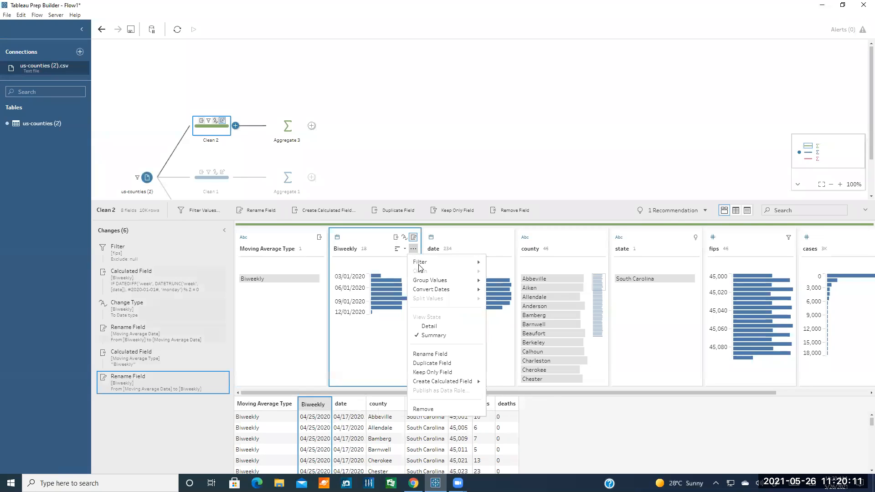
left_click(440, 354)
type("M")
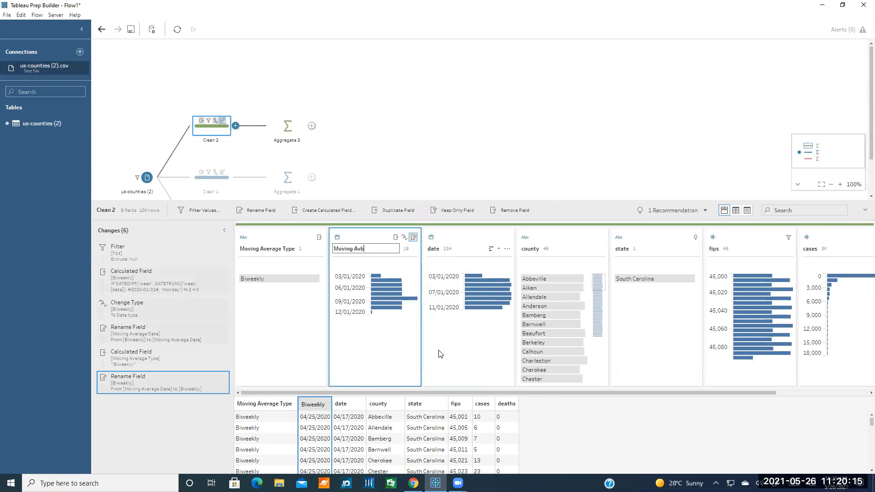
type("oving Average Date")
key("Return")
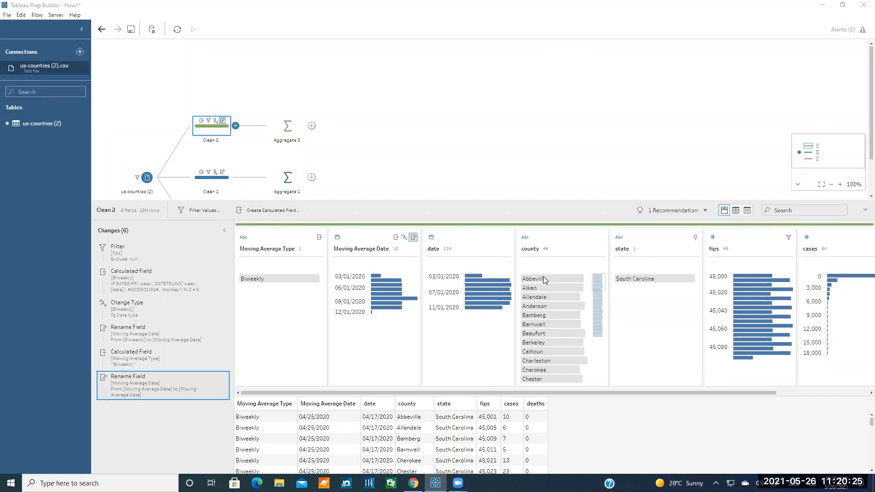
Remove the Moving Average Type field from Clean 2 and recreate it as a calculated field with the constant value "Biweekly"
left_click(319, 248)
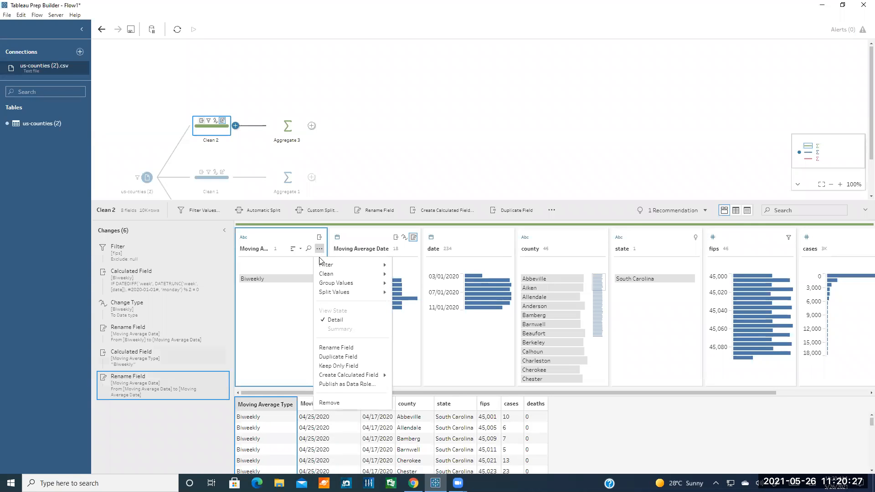
left_click(337, 403)
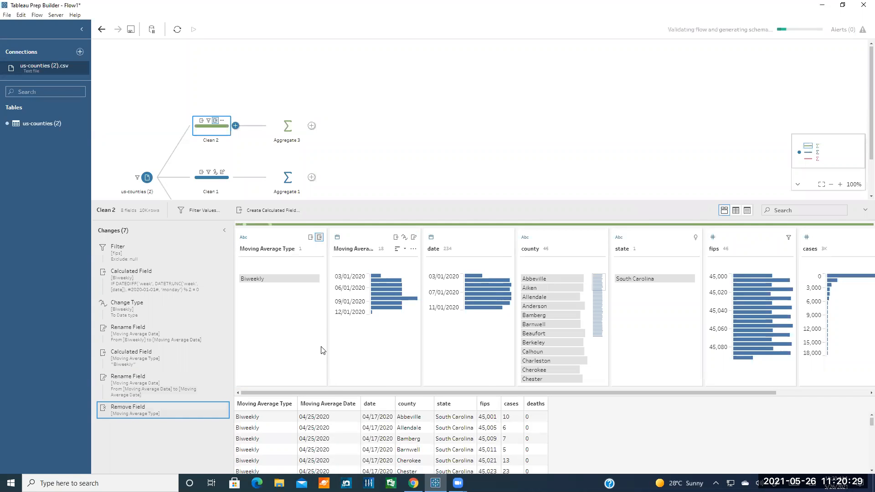
left_click(273, 213)
type("M")
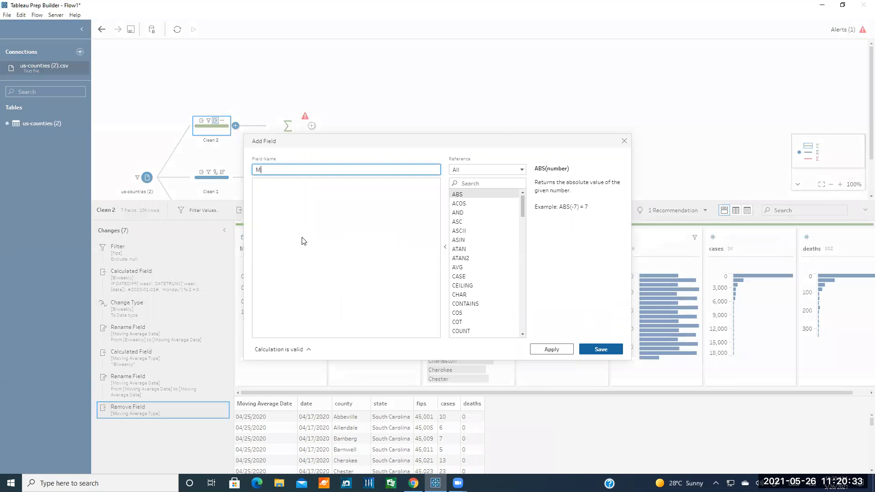
type("oving Aver")
left_click(304, 240)
left_click(314, 172)
key("BackSpace")
type("Moving Aber")
type("vera")
type("ge Type")
key("Tab")
type("\"B")
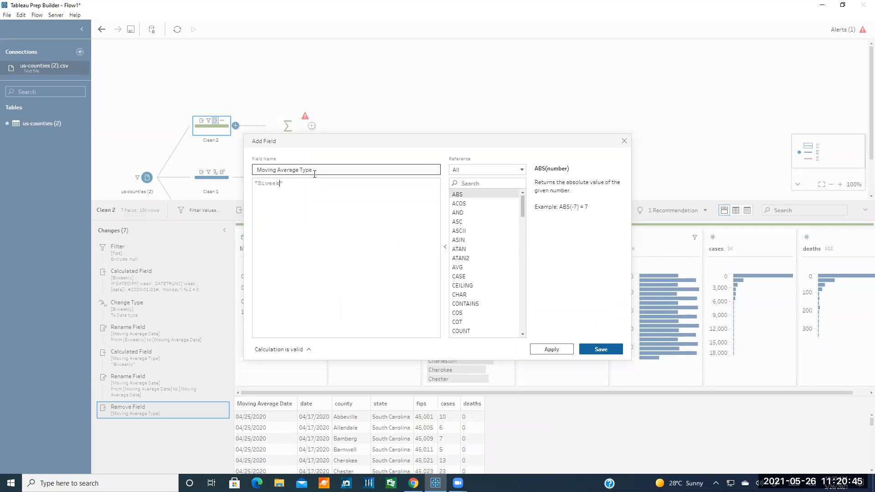
type("eeklu")
key("BackSpace")
type("y")
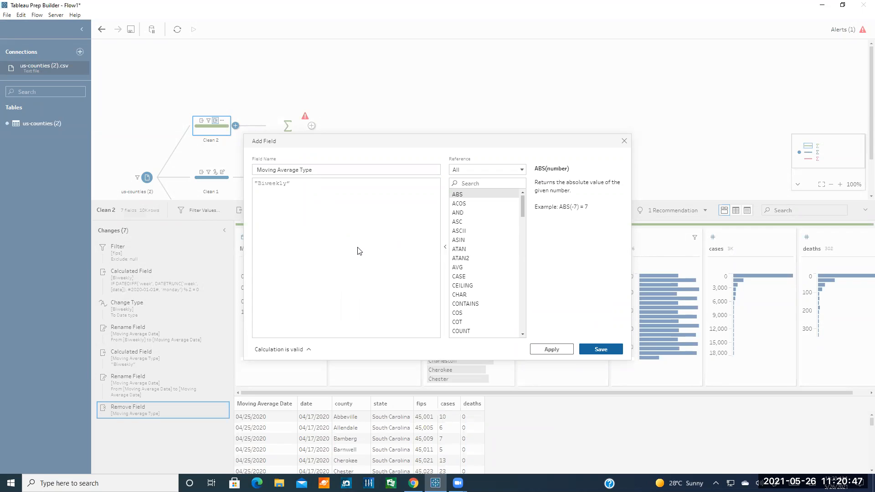
left_click(601, 349)
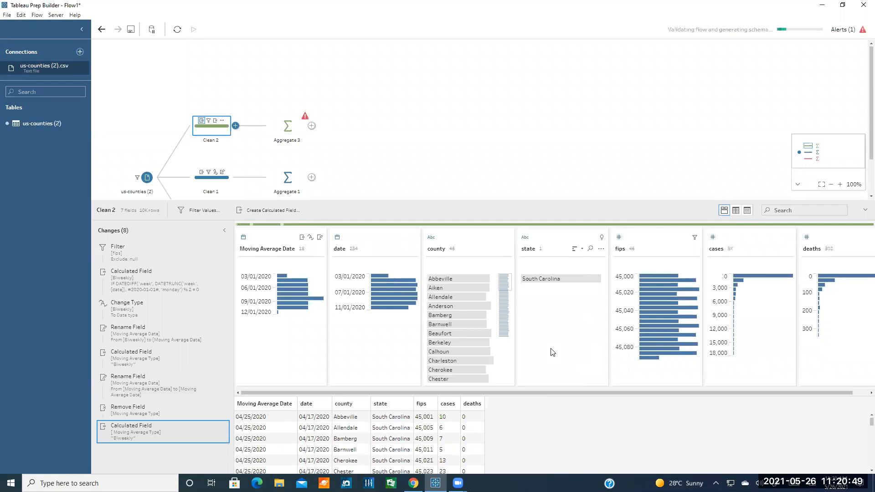
Inspect the error on Aggregate 3, comparing its grouped fields with the Moving Average Type and Moving Average Date fields in Clean 2
mouse_move(305, 118)
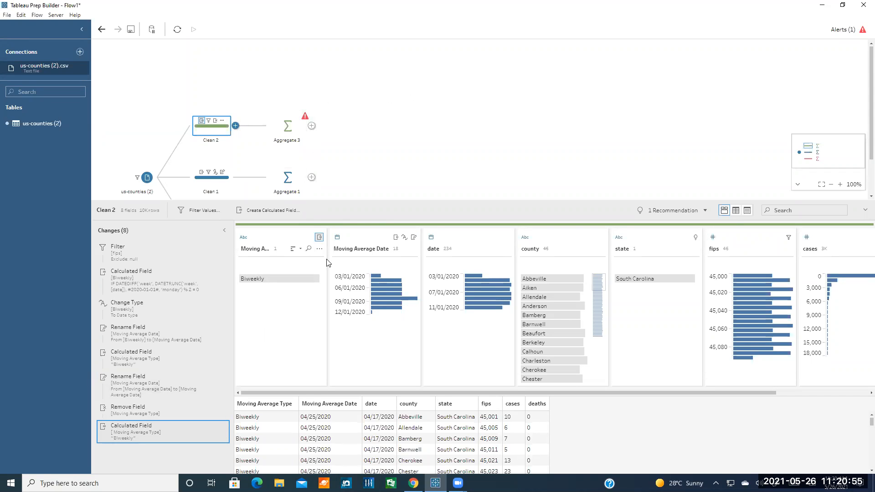
left_click(288, 139)
left_click(214, 129)
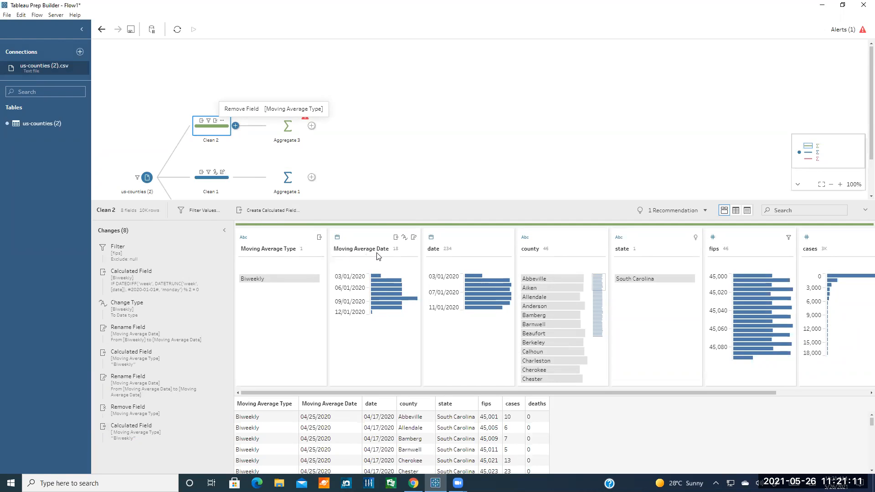
left_click(413, 248)
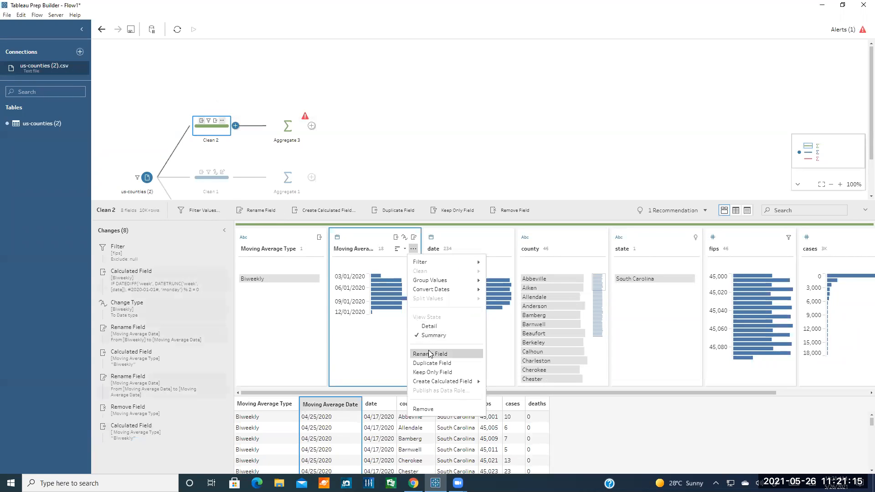
left_click(307, 313)
left_click(317, 269)
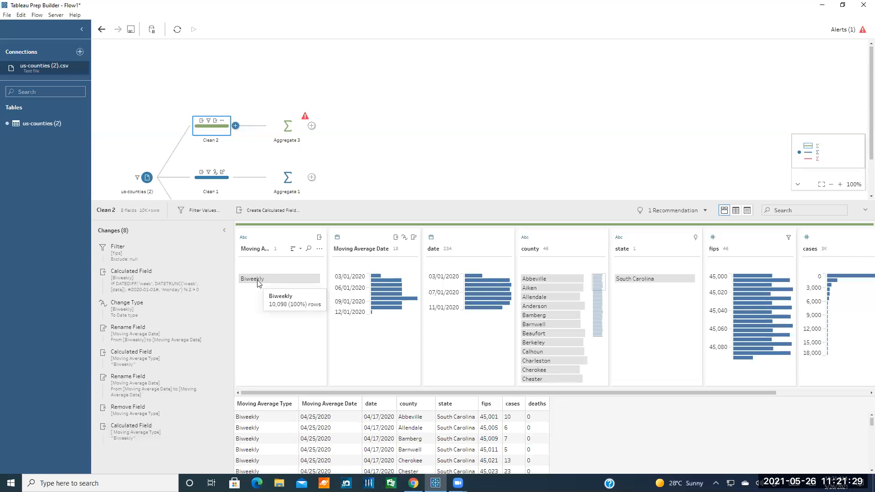
scroll(354, 144, "down", 2)
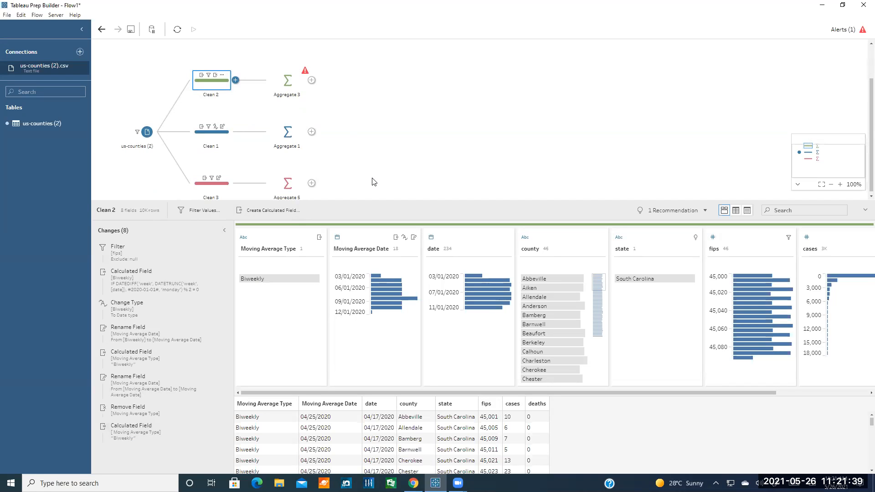
left_click(297, 86)
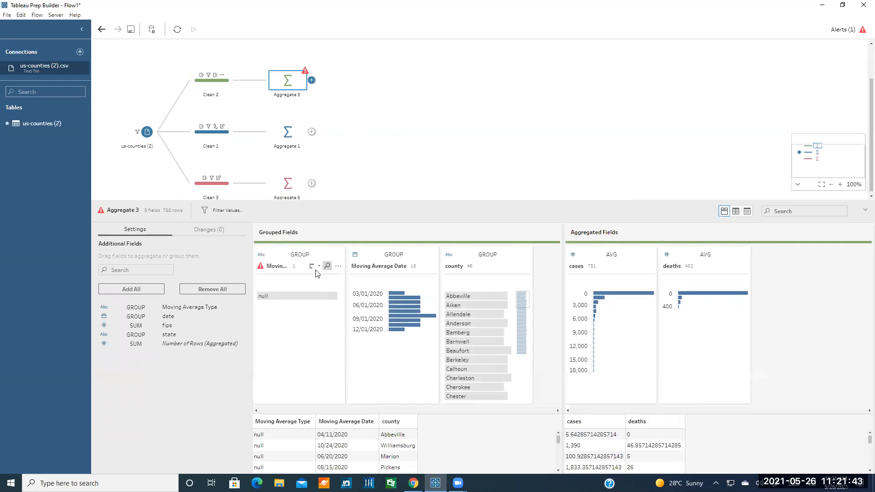
Remove the broken Moving Average Type field from Aggregate 3 and add the recreated Moving Average Type to its grouped fields
left_click(338, 265)
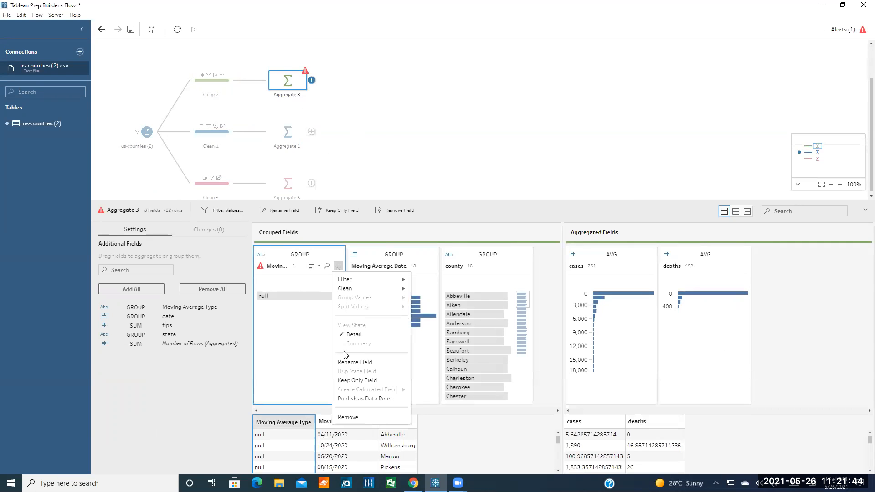
left_click(348, 417)
left_click_drag(206, 307, 462, 305)
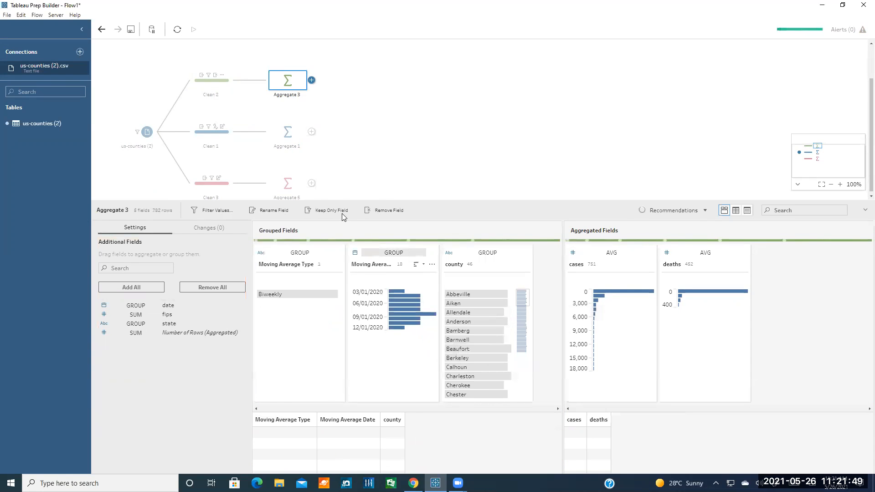
left_click(292, 138)
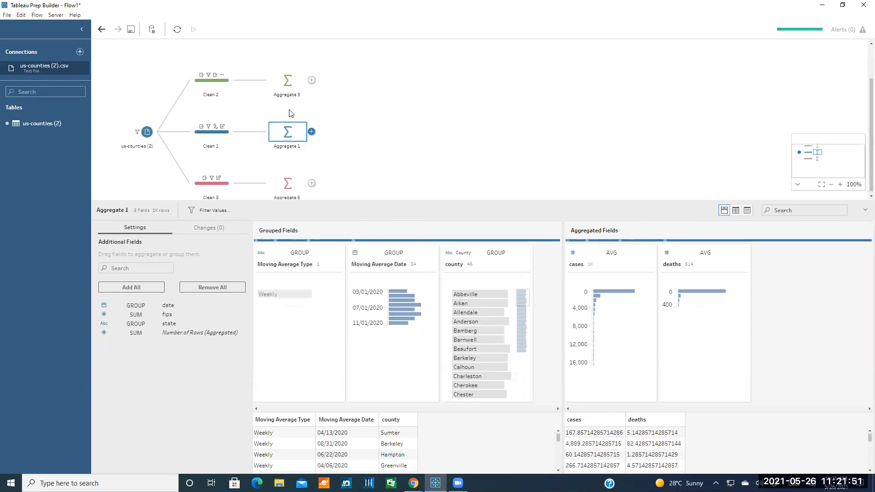
left_click(285, 87)
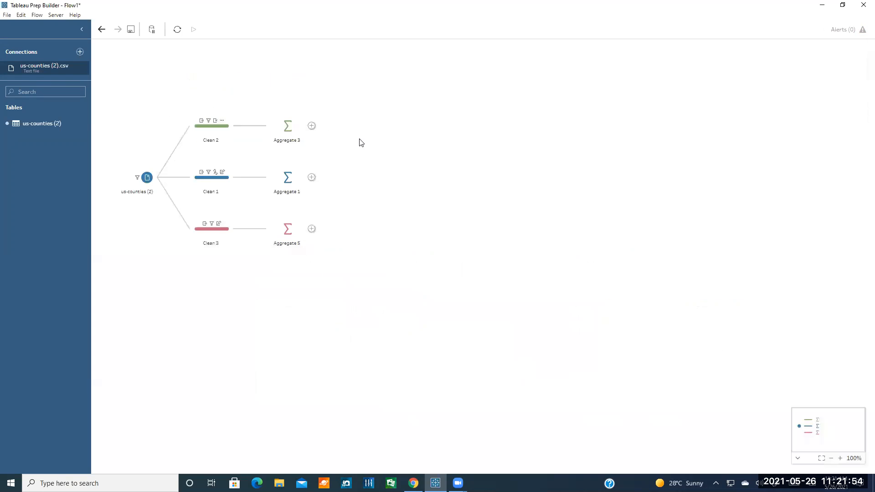
left_click(361, 143)
left_click(212, 129)
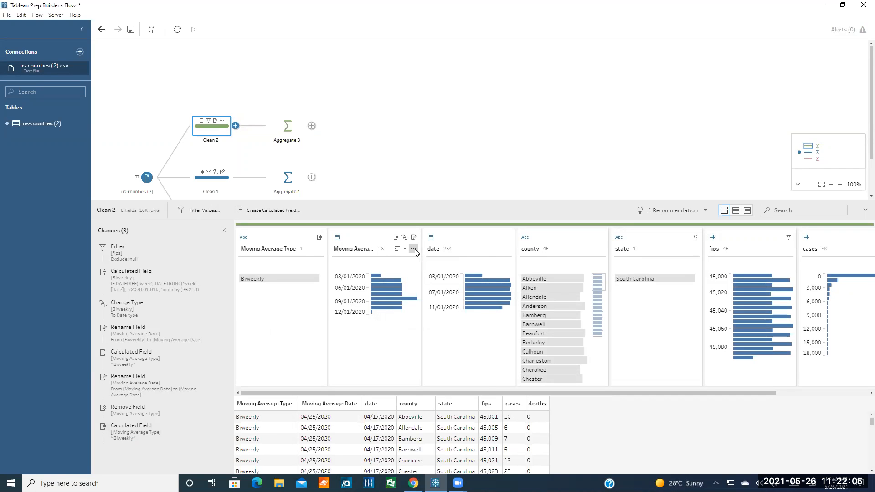
left_click(414, 249)
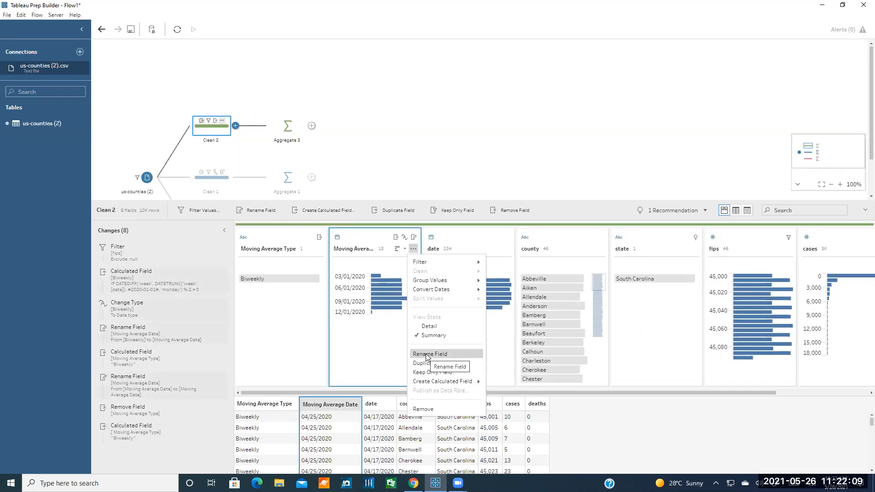
left_click(304, 319)
left_click(400, 176)
left_click(200, 131)
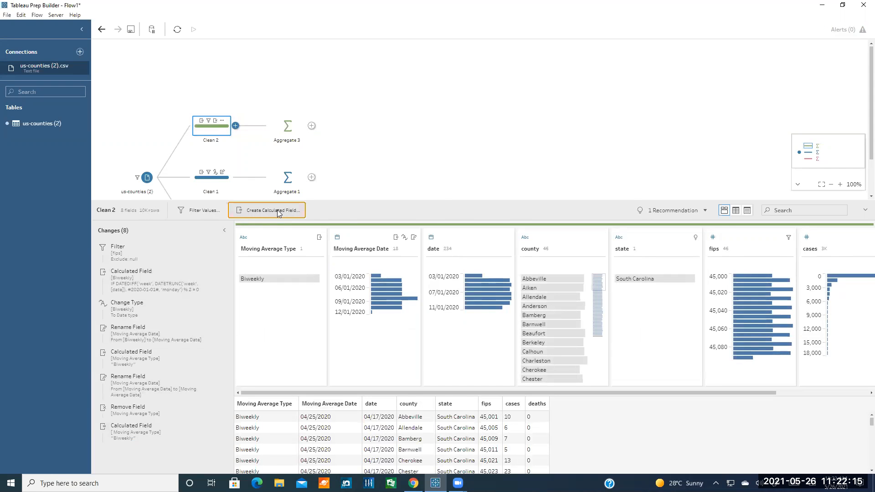
left_click(276, 211)
type("Moving Average Type")
key("Tab")
type("\"Biweekl")
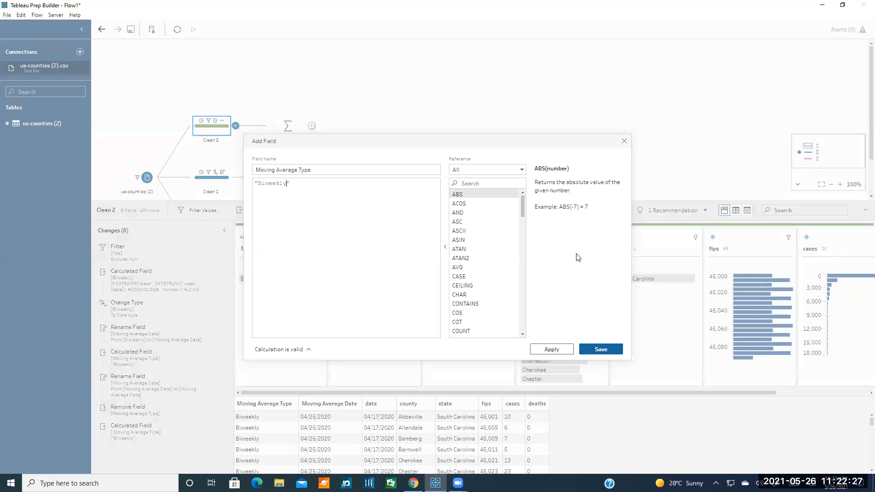
left_click(624, 141)
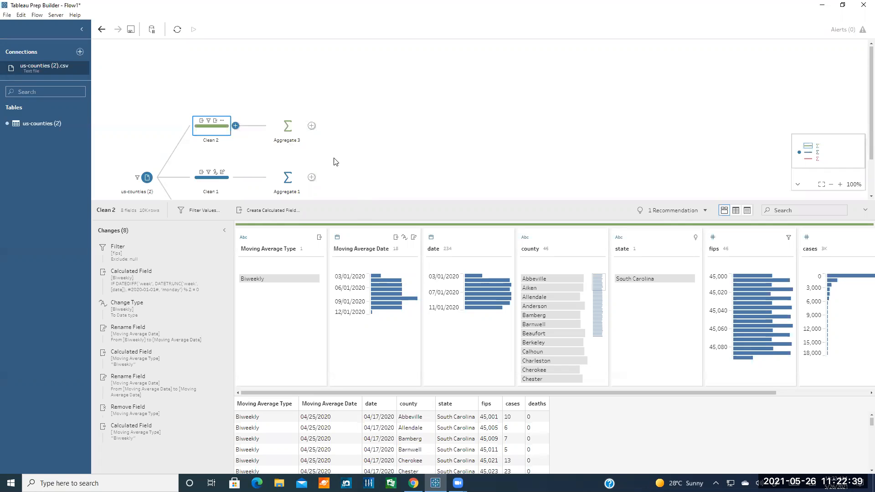
Review the Moving Average Type and Moving Average Date grouped fields in Aggregate 3, Aggregate 1 and Aggregate 5
left_click(292, 132)
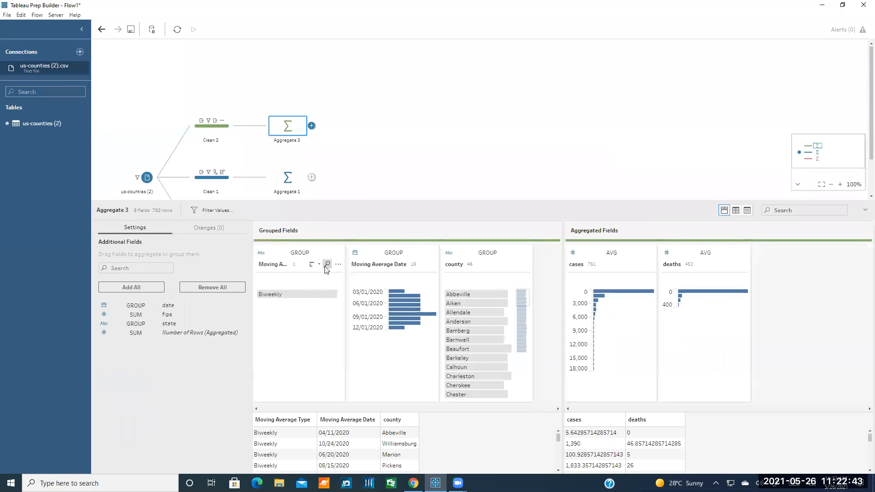
left_click(337, 264)
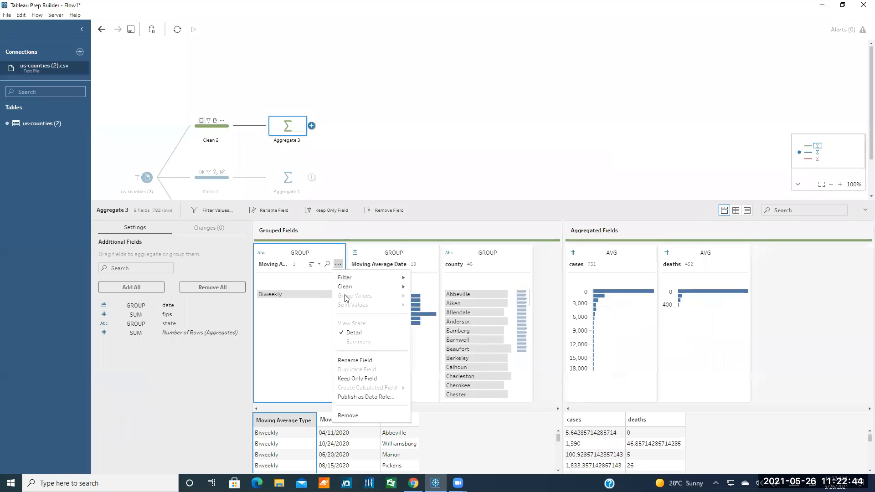
left_click(353, 416)
left_click_drag(181, 306, 460, 299)
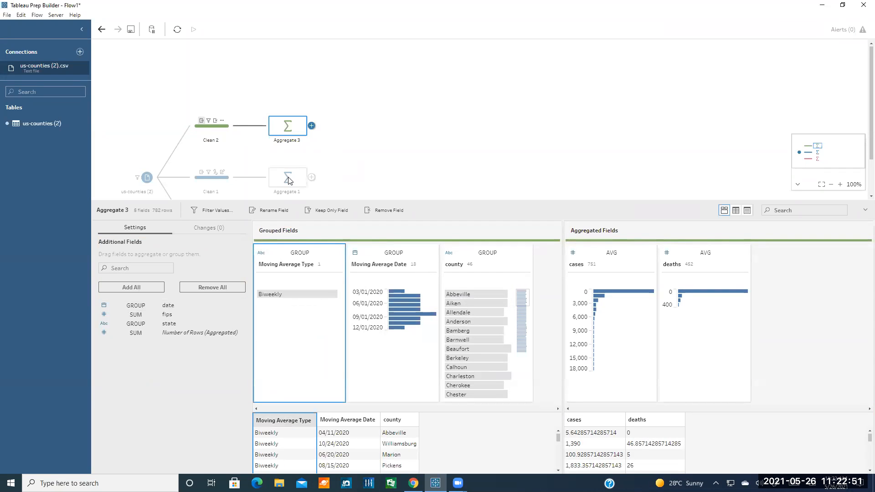
left_click(289, 180)
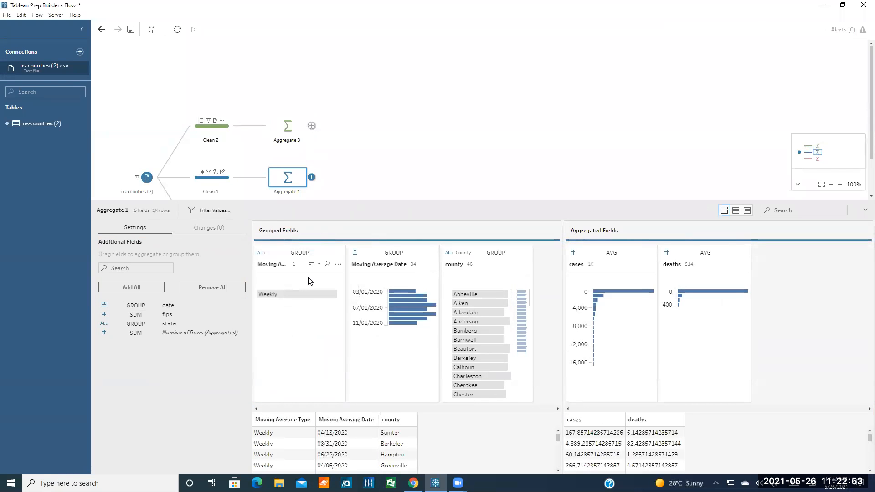
scroll(297, 166, "down", 1)
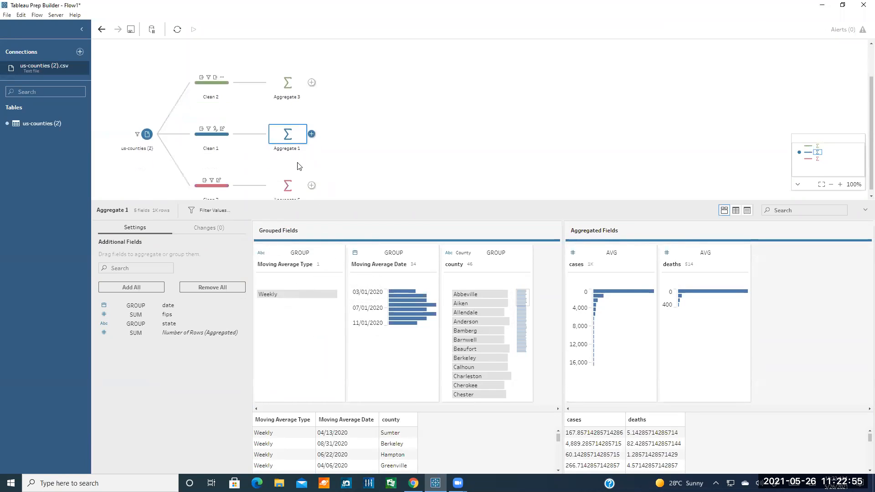
left_click(289, 182)
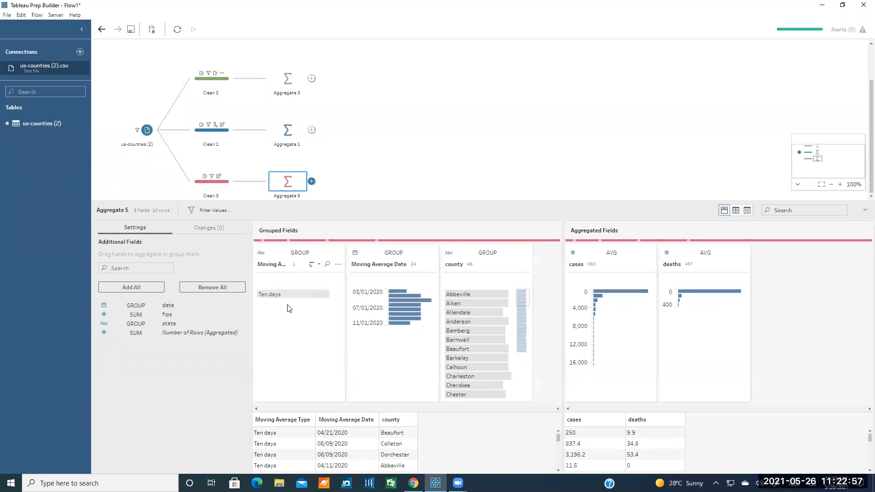
left_click(288, 130)
left_click(288, 79)
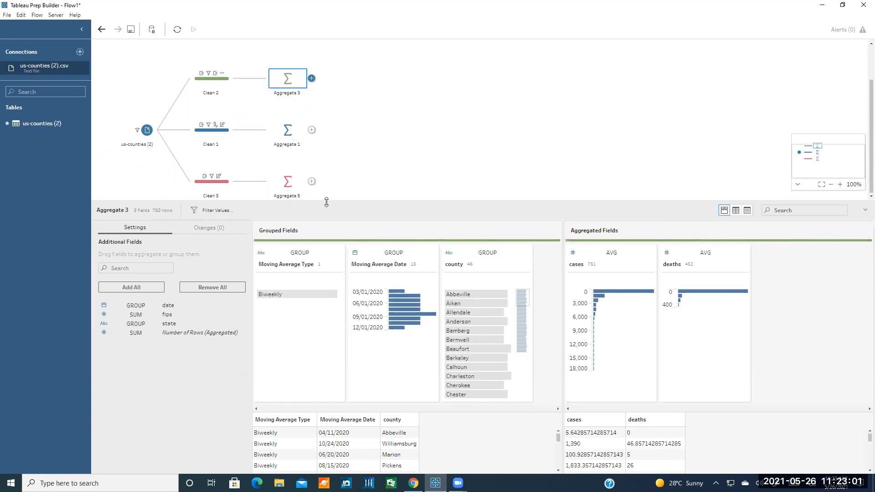
left_click(353, 124)
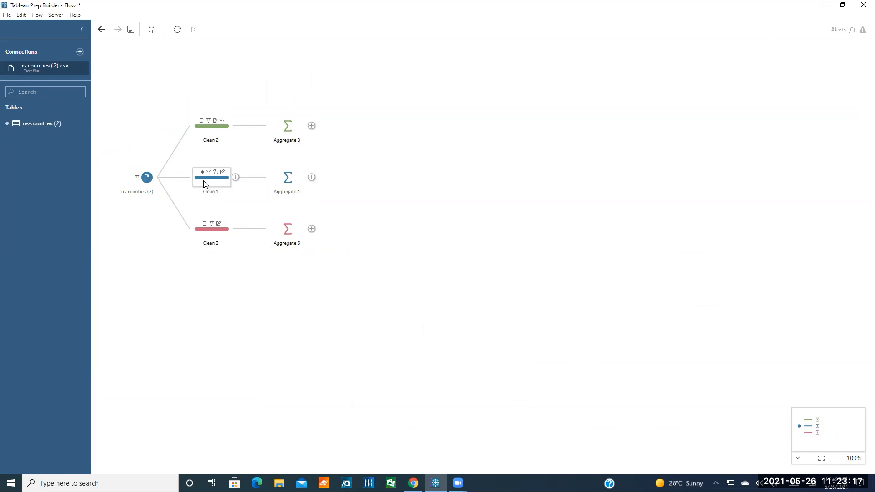
Add a Union step after Aggregate 1 and connect Aggregate 3 and Aggregate 5 to it as further inputs
left_click(312, 177)
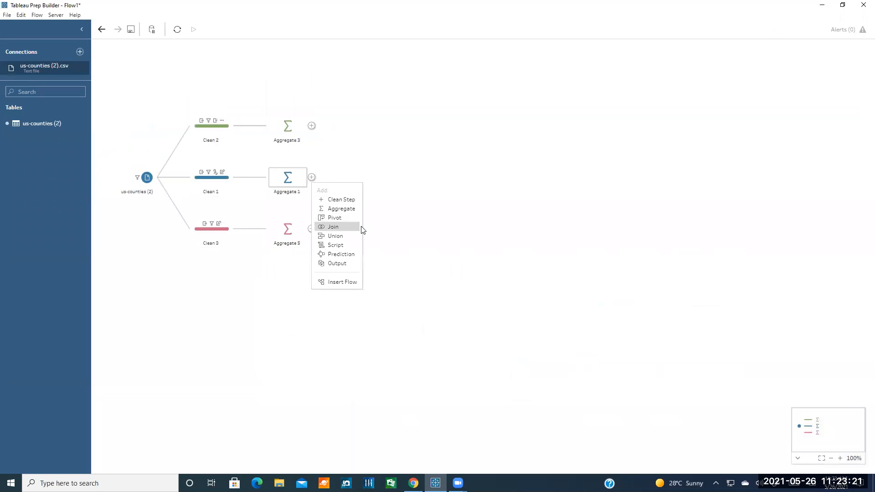
left_click(338, 236)
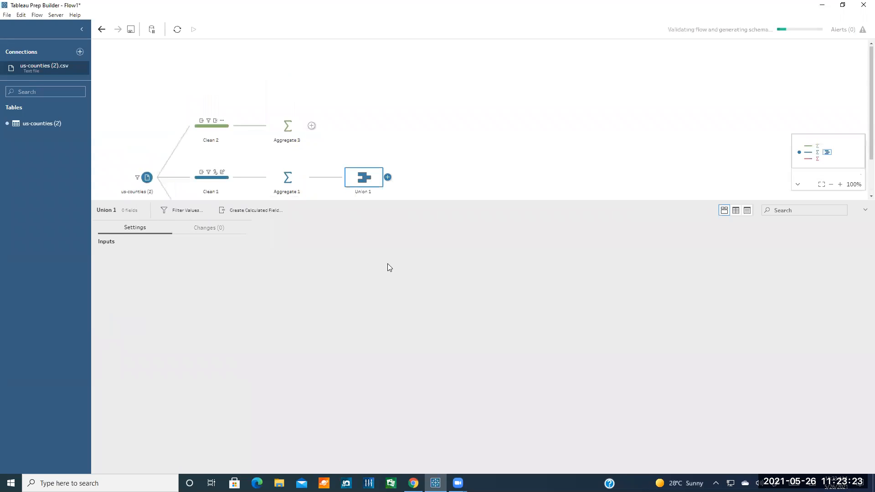
scroll(358, 161, "down", 1)
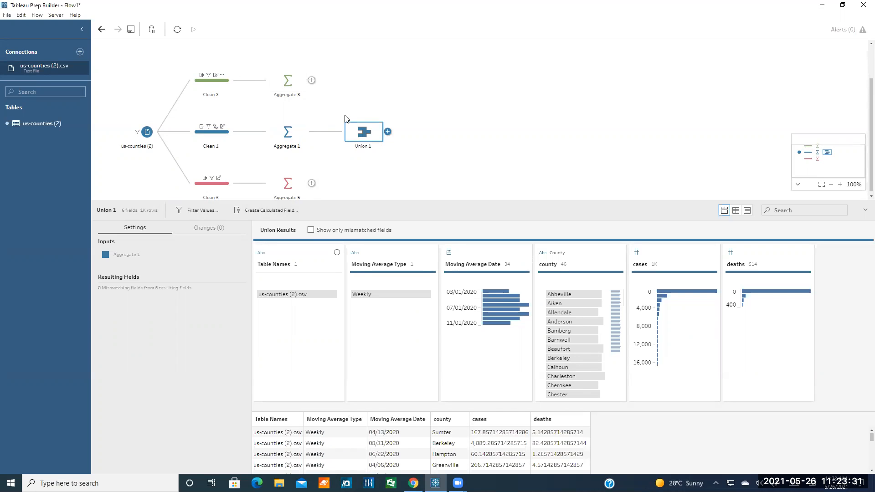
left_click(311, 132)
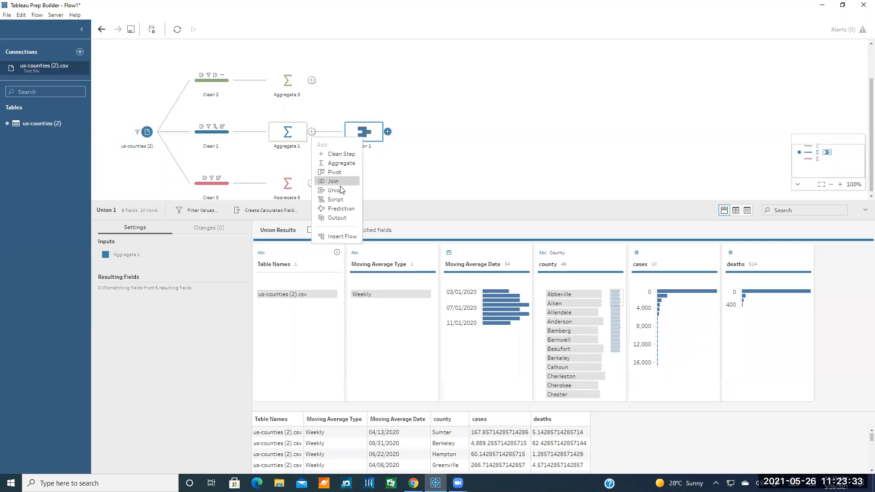
left_click_drag(281, 80, 333, 130)
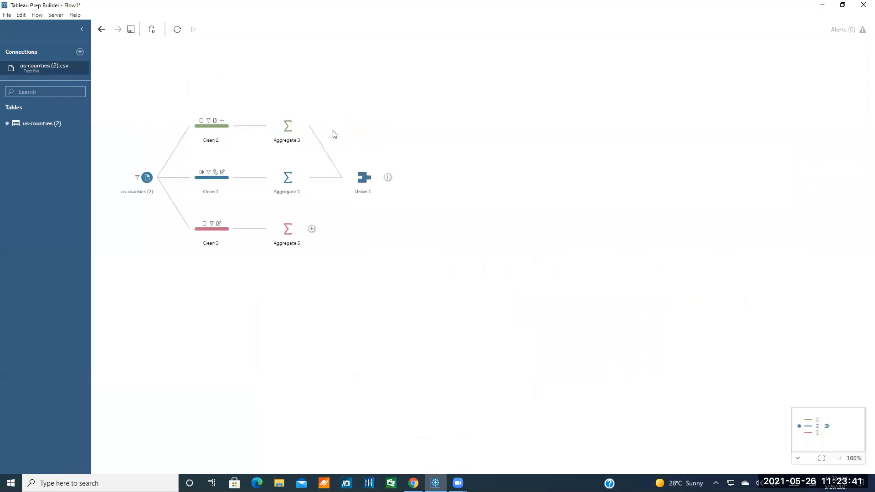
left_click_drag(297, 227, 333, 180)
Examine the mismatched fields in Union 1 and compare the Moving Average Type field name in Aggregate 3, Clean 2 and Clean 1
left_click(364, 178)
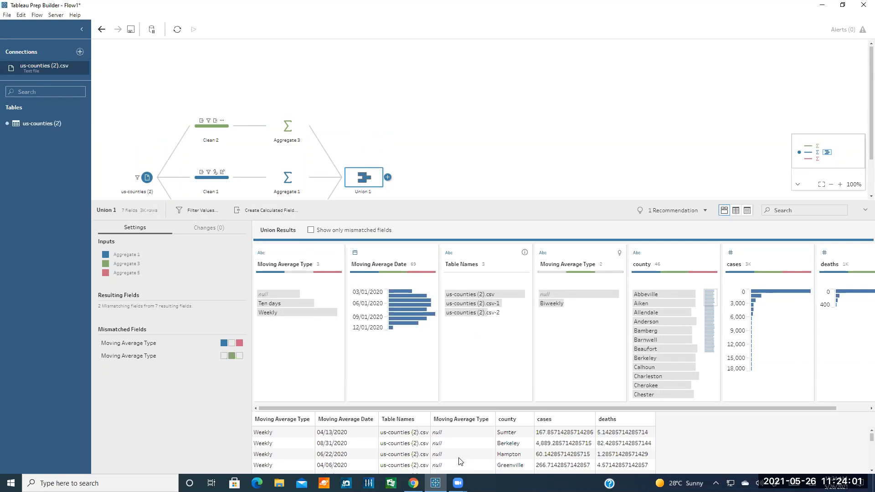
scroll(331, 121, "down", 2)
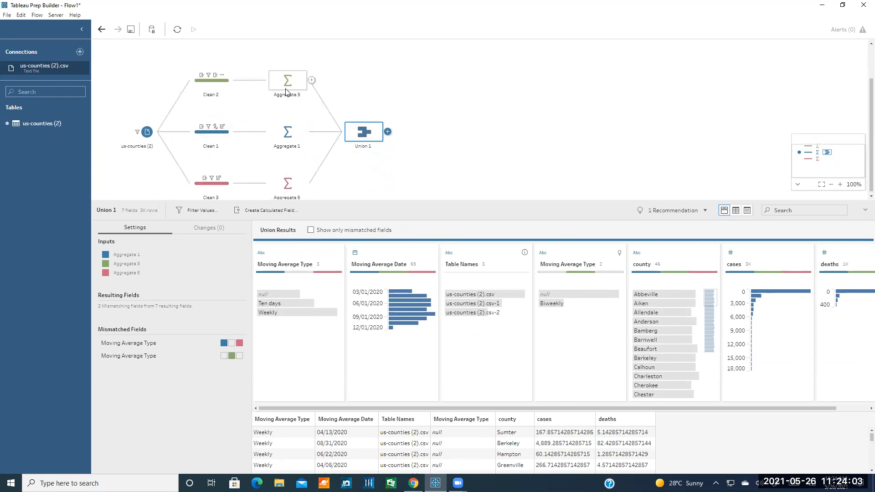
left_click(287, 86)
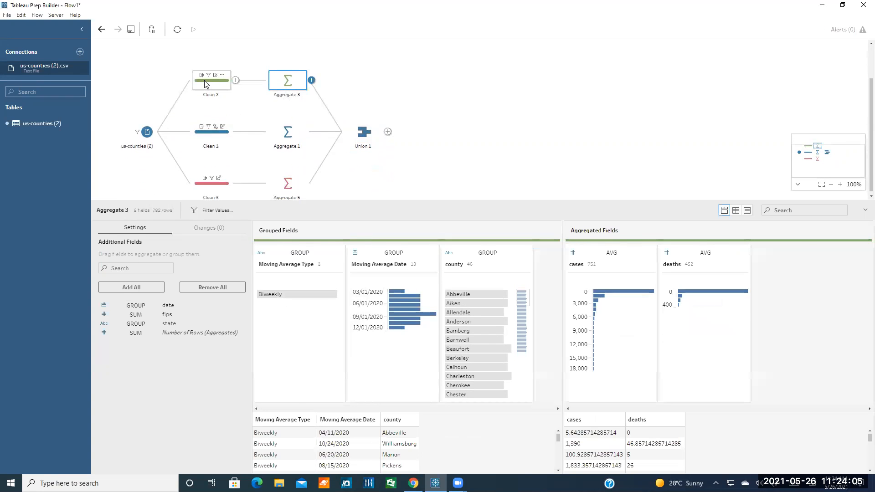
left_click(205, 84)
left_click(319, 249)
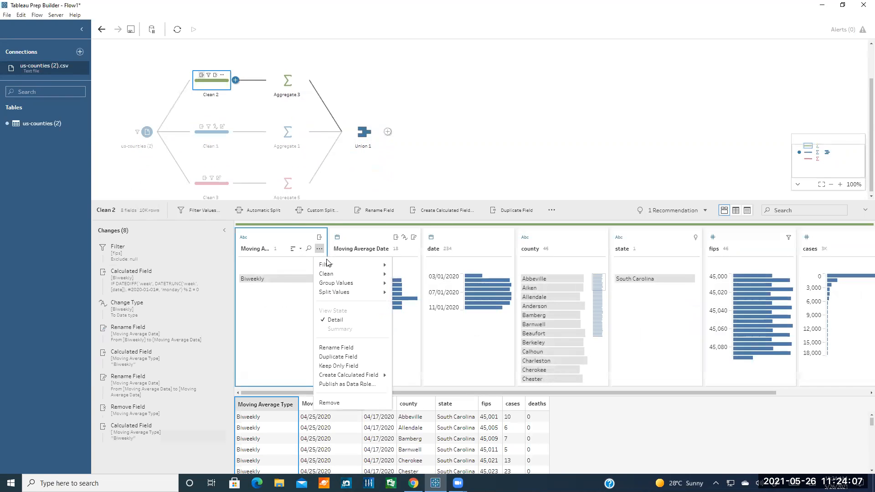
left_click(208, 135)
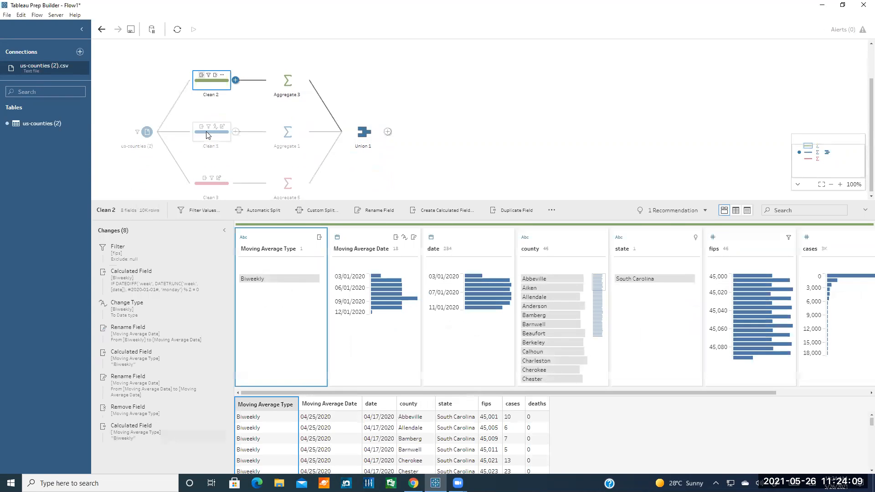
left_click(207, 135)
left_click(319, 248)
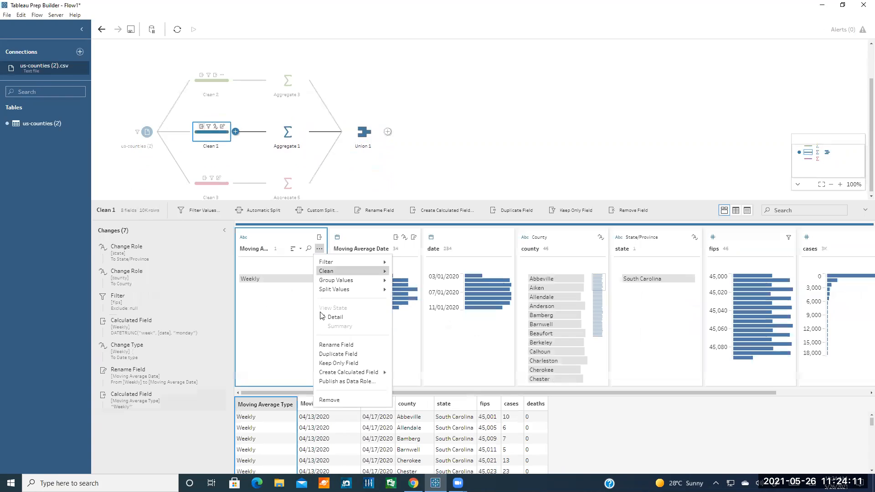
left_click(335, 345)
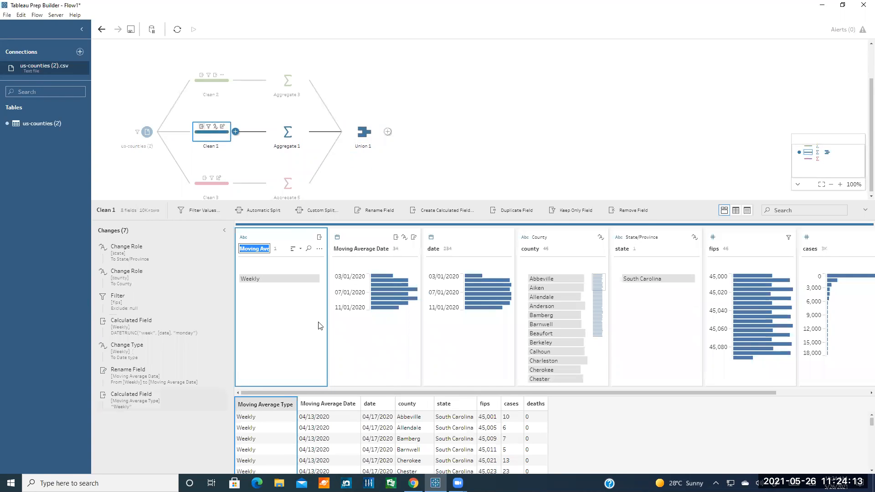
key("Escape")
Rename the type field in Clean 2 to "Moving Average Type" without the leading space and recheck the Union 1 results
left_click(211, 82)
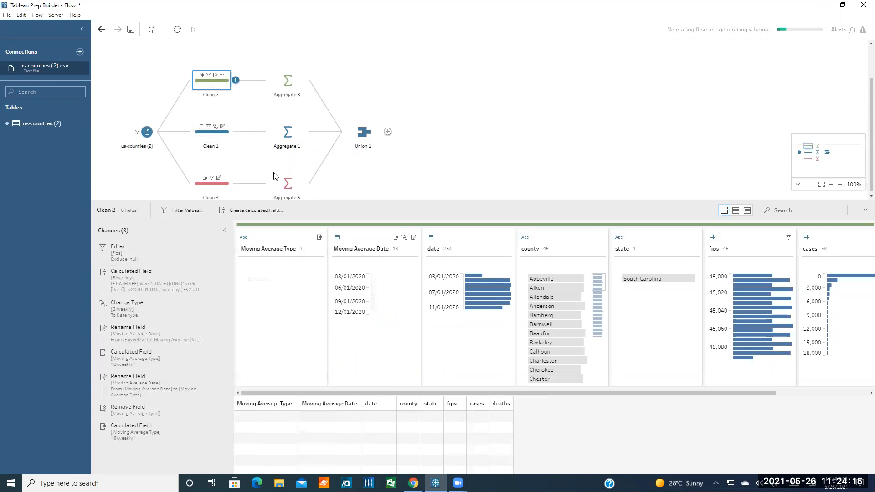
left_click(319, 248)
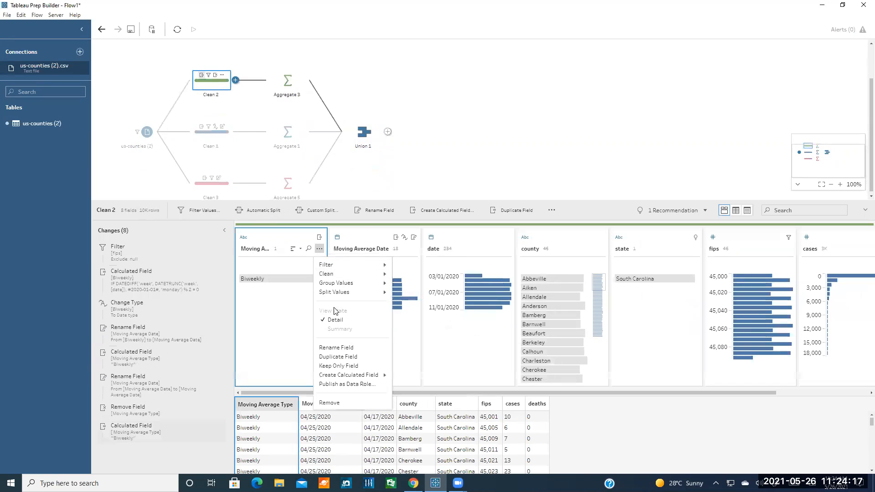
left_click(340, 347)
key("End")
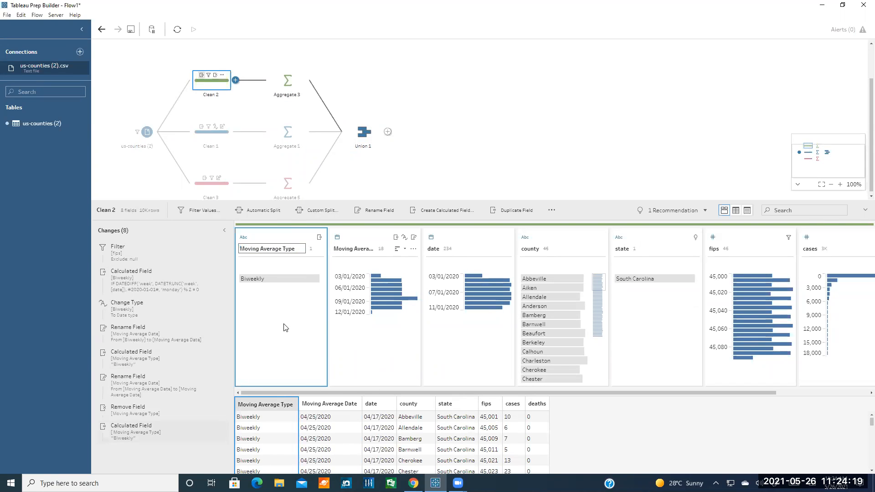
key("Return")
left_click(287, 82)
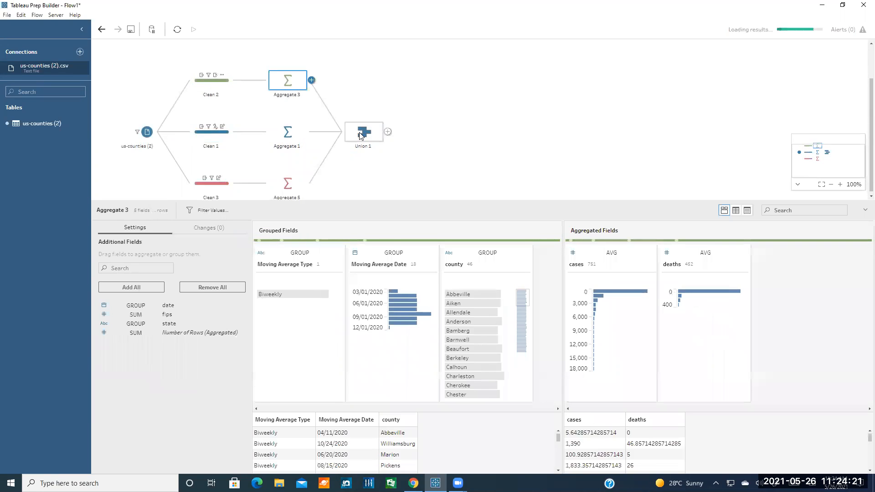
left_click(360, 133)
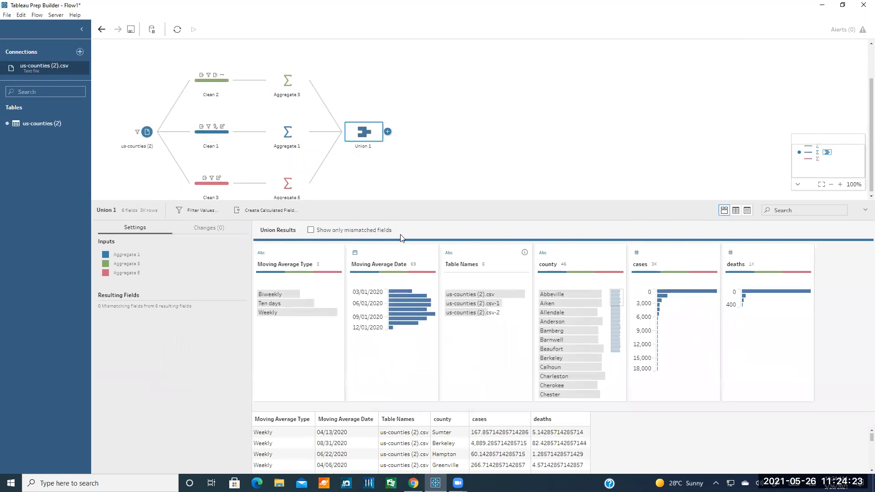
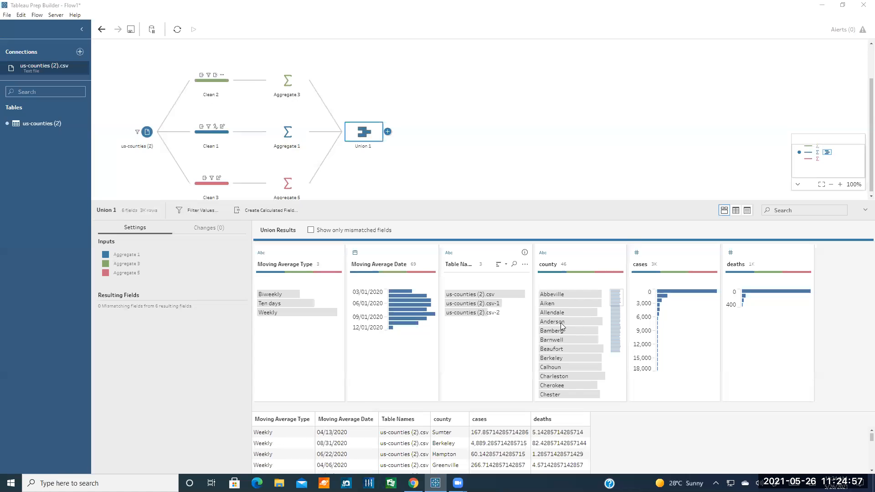
Replace the Union 1 step with a Join step after Aggregate 1 and connect Aggregate 3 as its second input
right_click(367, 136)
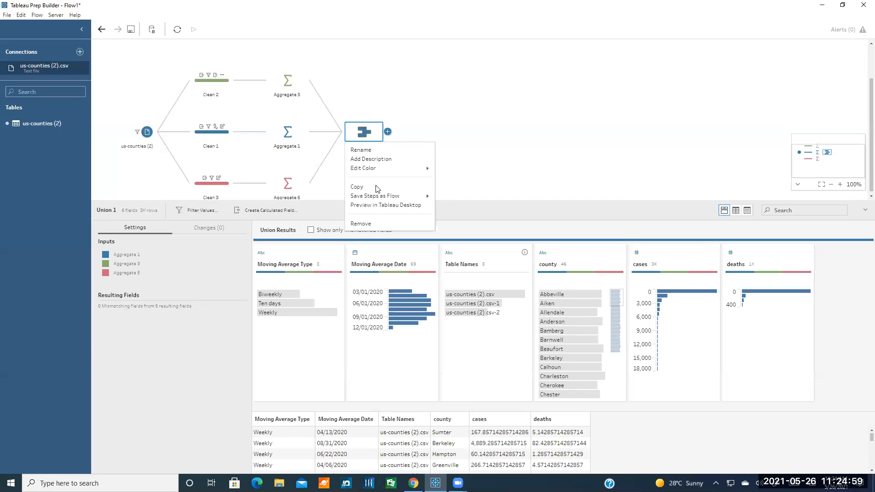
left_click(372, 222)
left_click(311, 177)
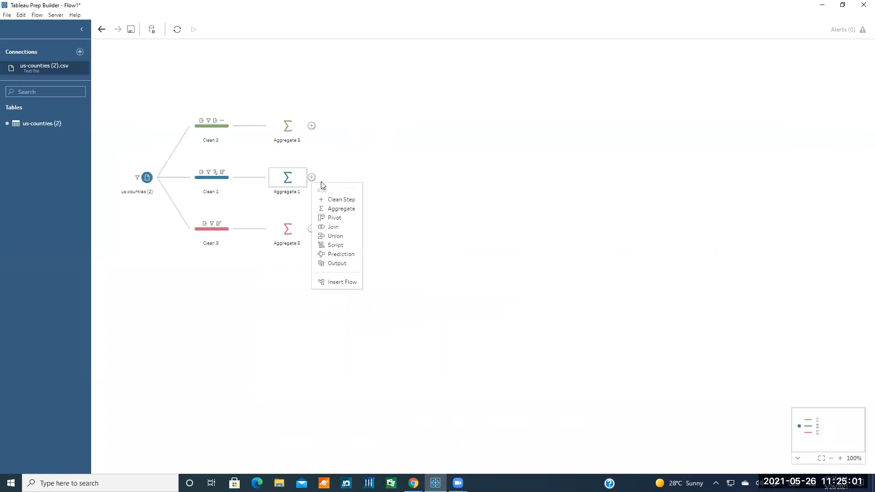
left_click(333, 227)
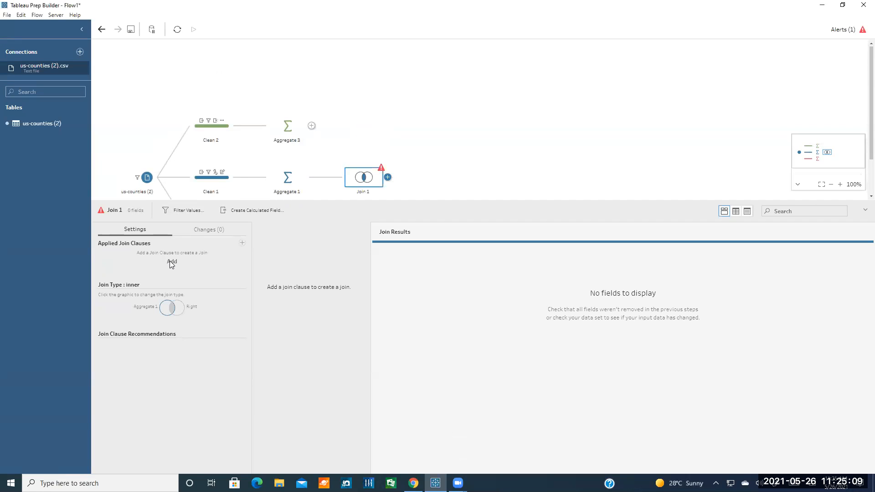
scroll(325, 148, "down", 2)
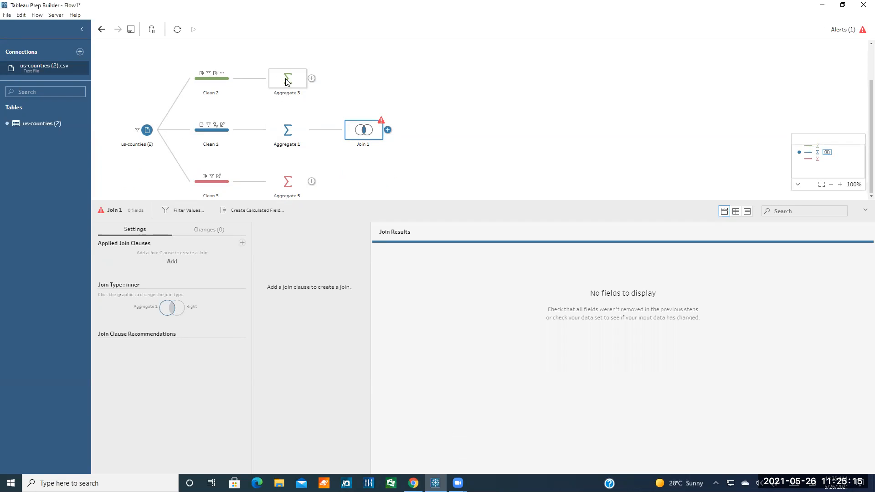
left_click_drag(285, 81, 336, 139)
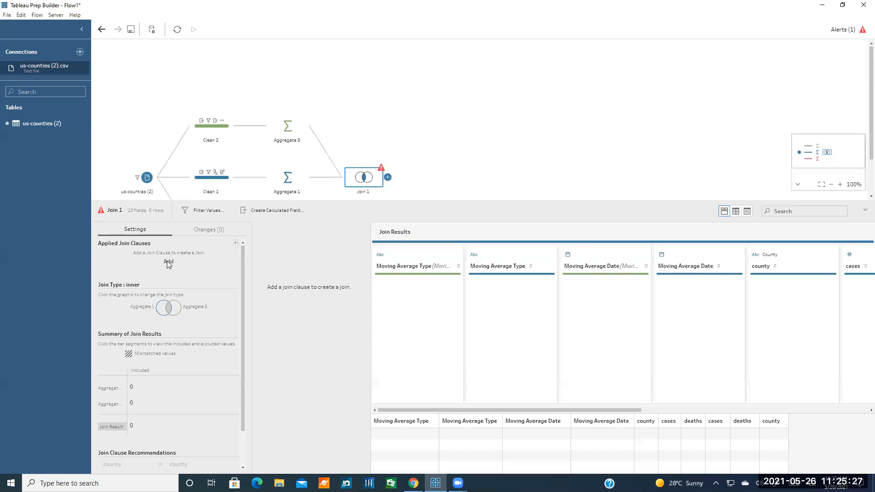
Add a join clause to Join 1 that equates county in Aggregate 1 with county in Aggregate 3
left_click(168, 263)
left_click(199, 275)
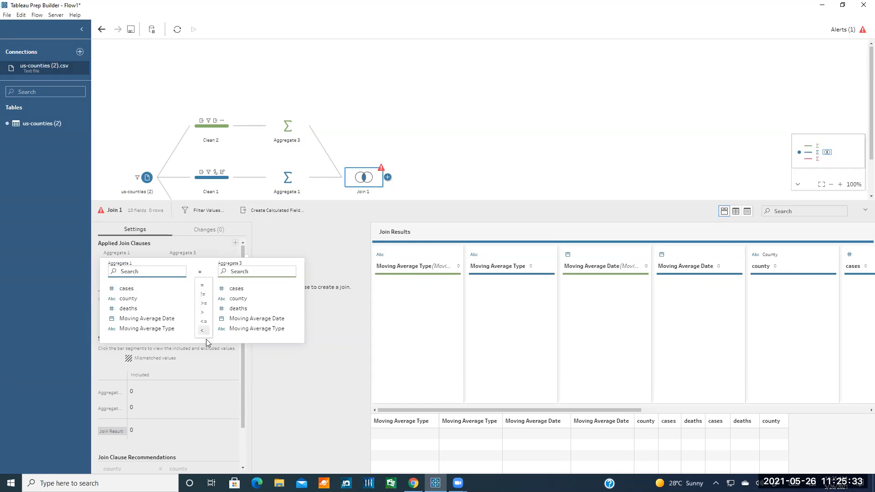
left_click(205, 272)
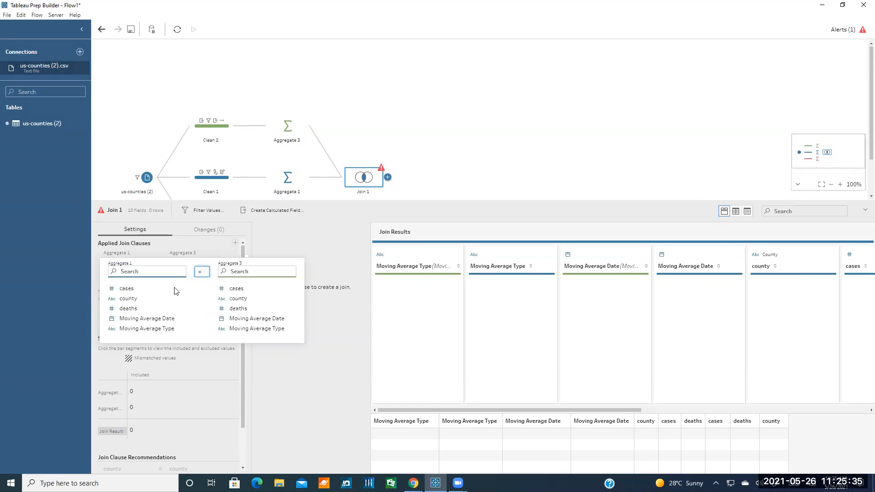
left_click(136, 299)
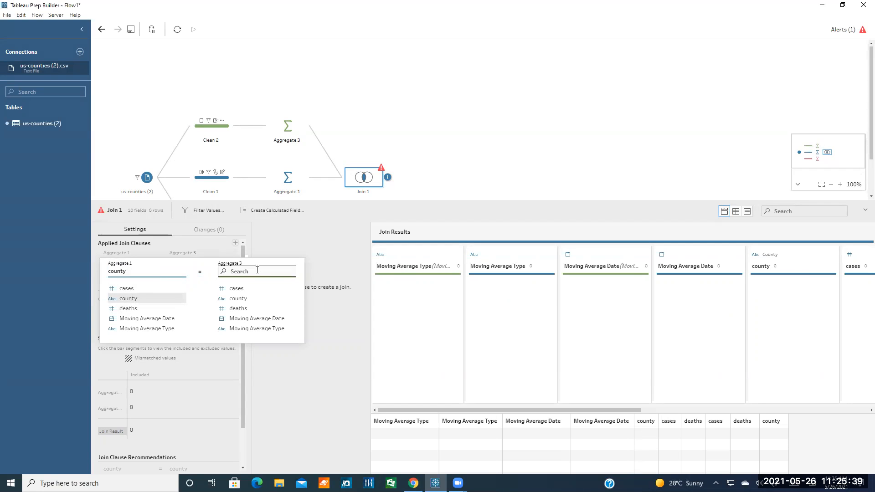
left_click(238, 299)
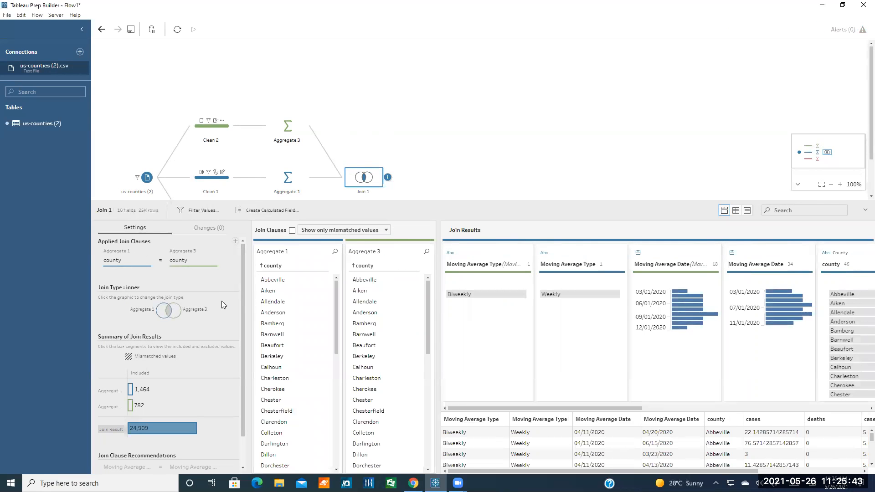
Try the right, notInner and inner join types for Join 1, ending with a full join of both aggregates
left_click(177, 312)
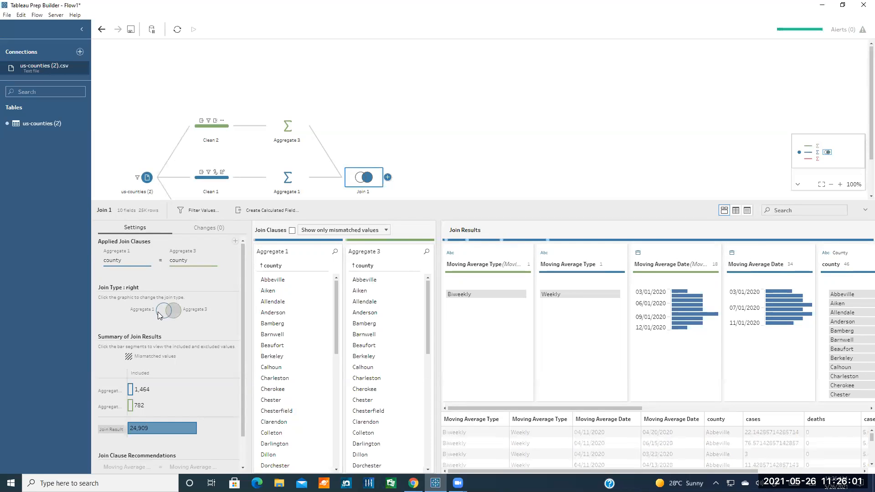
left_click(166, 313)
left_click(168, 314)
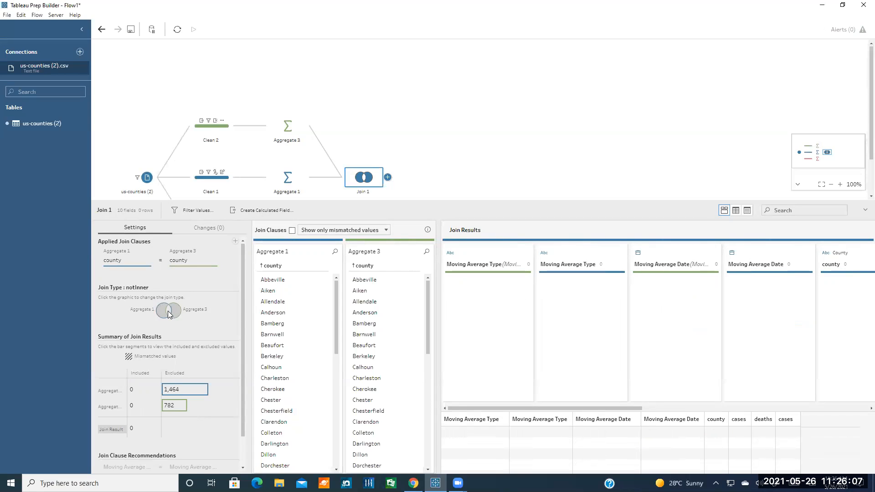
left_click(178, 312)
left_click(178, 313)
left_click(169, 312)
left_click(162, 312)
left_click(176, 315)
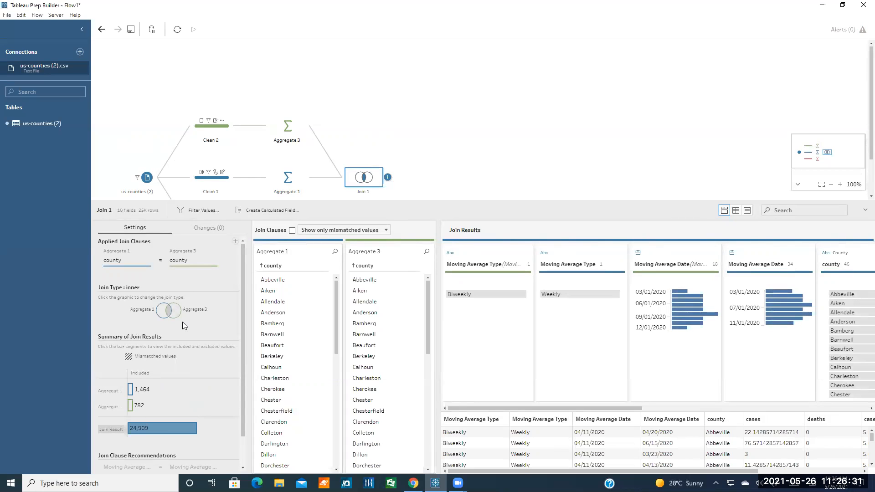
left_click(177, 313)
left_click(161, 312)
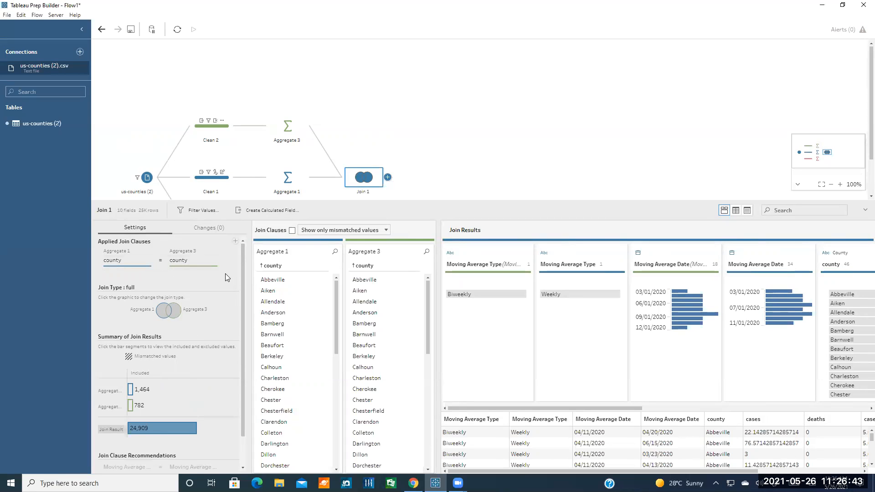
Add two more equality join clauses to Join 1, matching Moving Average Date and Moving Average Type between both aggregates
left_click(235, 242)
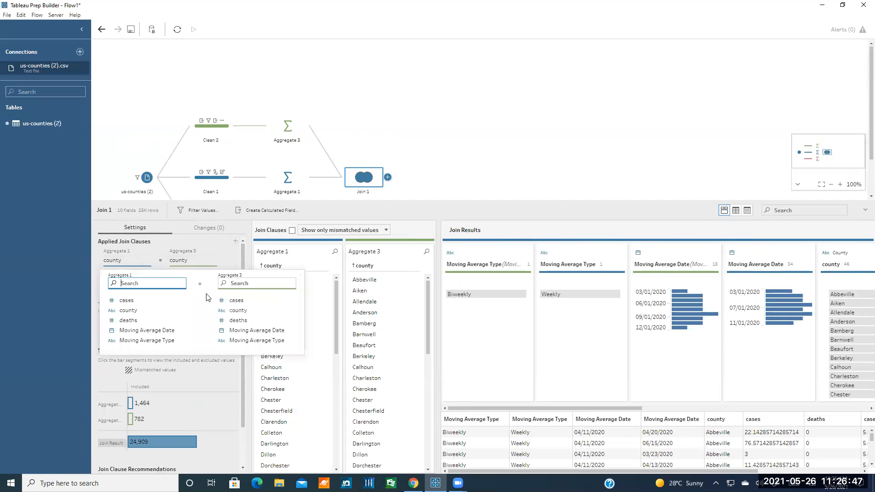
left_click(174, 334)
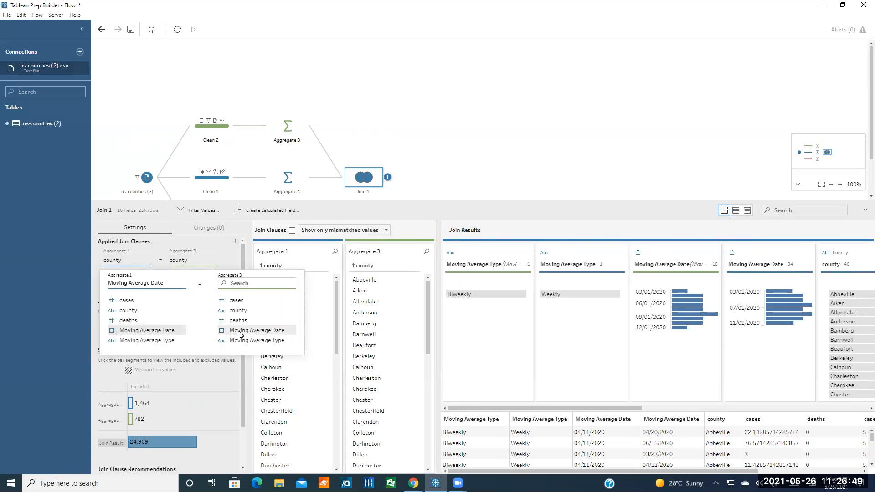
left_click(218, 330)
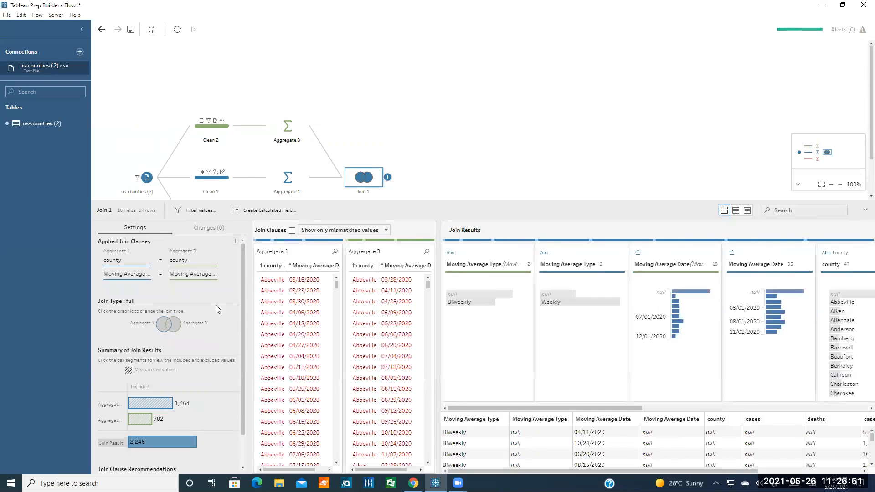
left_click(235, 242)
left_click(169, 355)
left_click(223, 355)
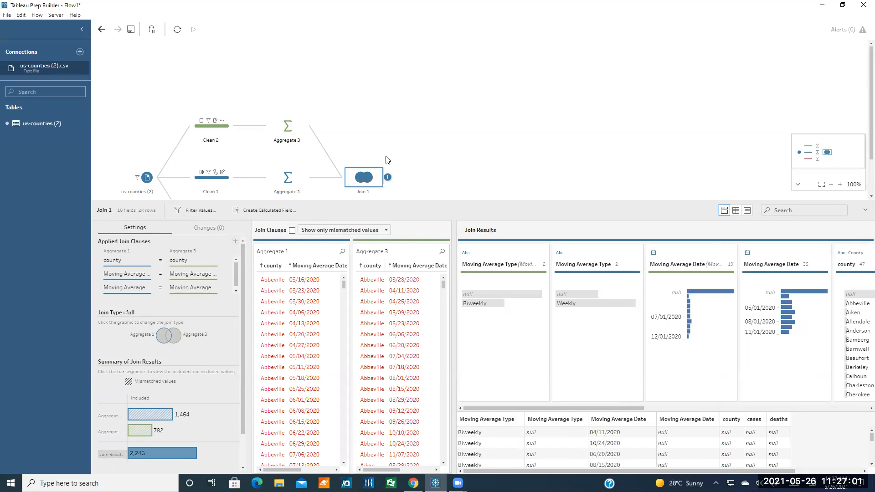
Replace Join 1 with a Union step after Aggregate 1 and connect Aggregate 3 and Aggregate 5 to it
scroll(380, 152, "down", 2)
right_click(371, 133)
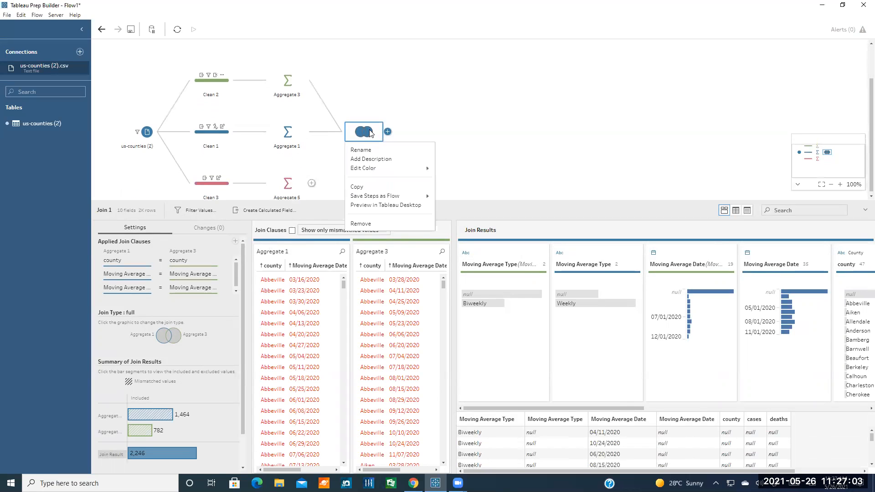
left_click(378, 223)
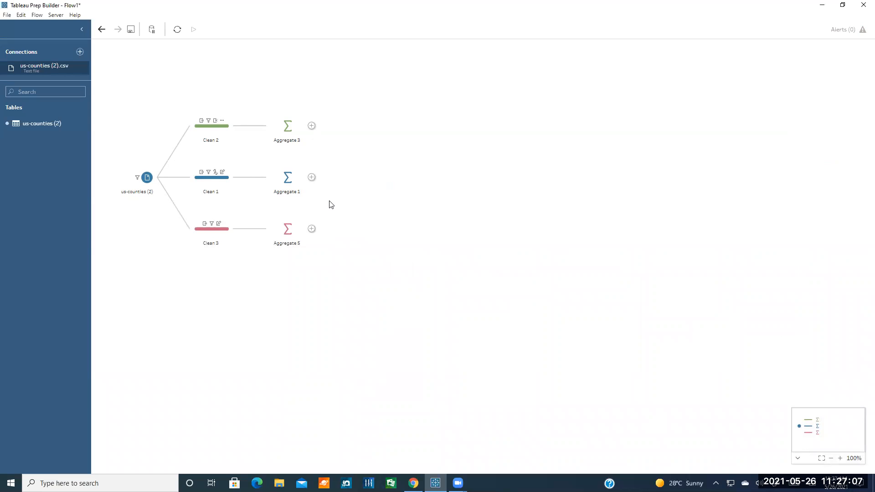
left_click(312, 177)
left_click(336, 236)
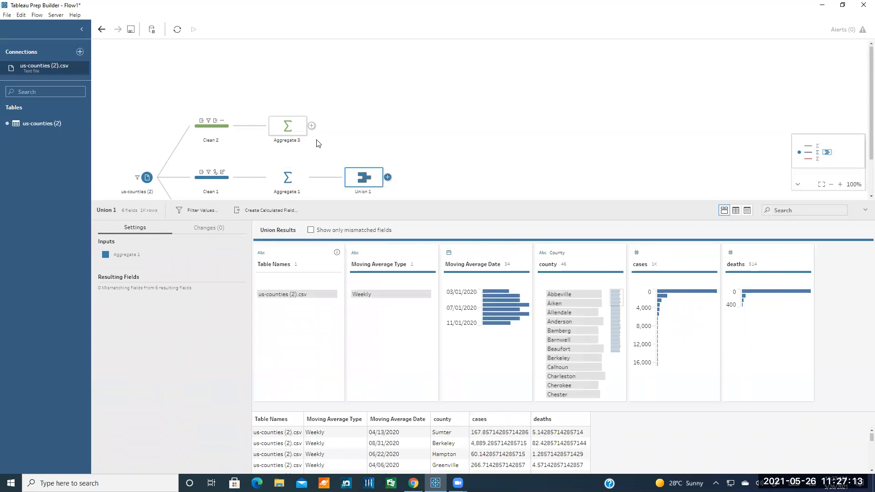
scroll(318, 142, "down", 1)
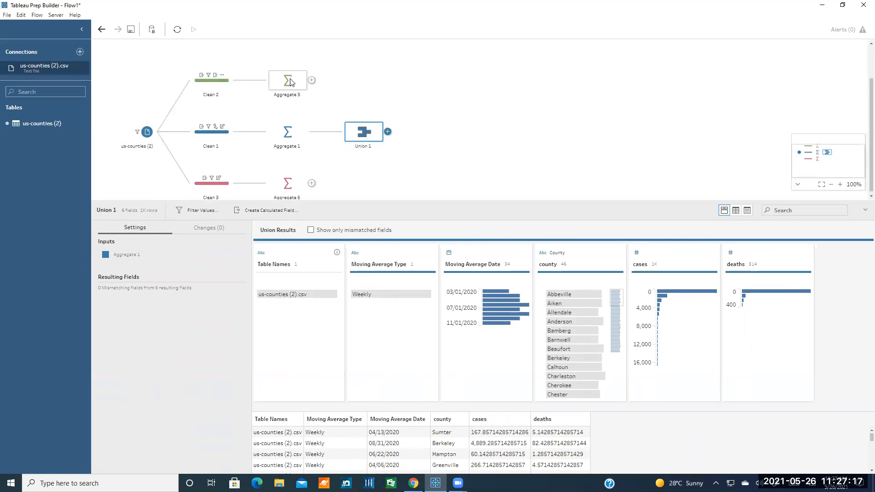
left_click_drag(290, 82, 335, 131)
left_click_drag(297, 224, 364, 179)
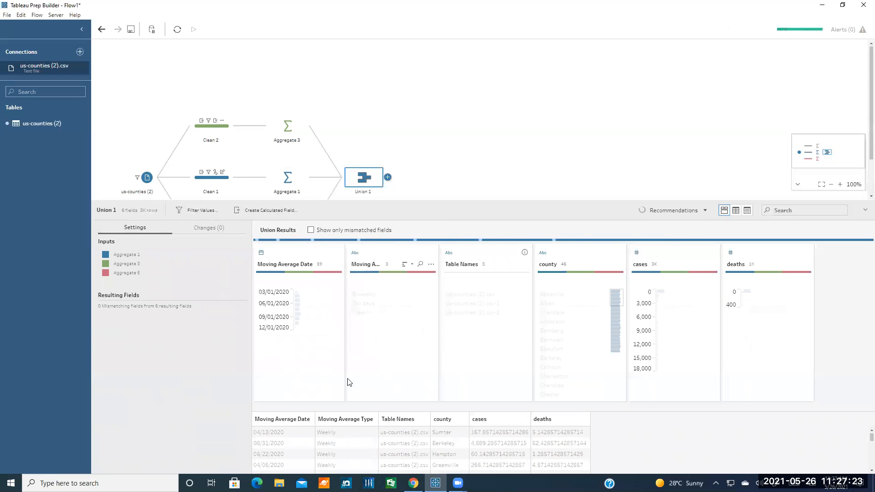
left_click(427, 160)
Switch to Chrome and read the Join step section of the course page, including the join type descriptions and diagrams
left_click(413, 483)
scroll(416, 342, "down", 10)
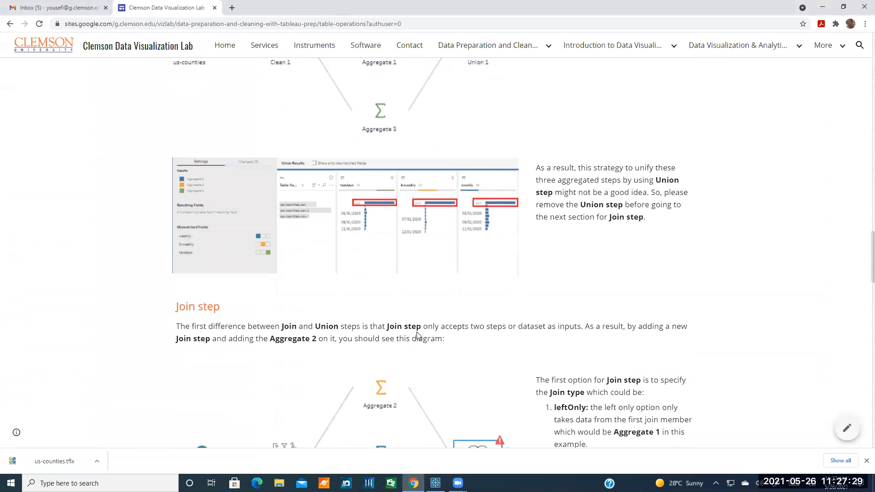
scroll(416, 336, "down", 4)
scroll(460, 303, "up", 4)
scroll(411, 202, "up", 2)
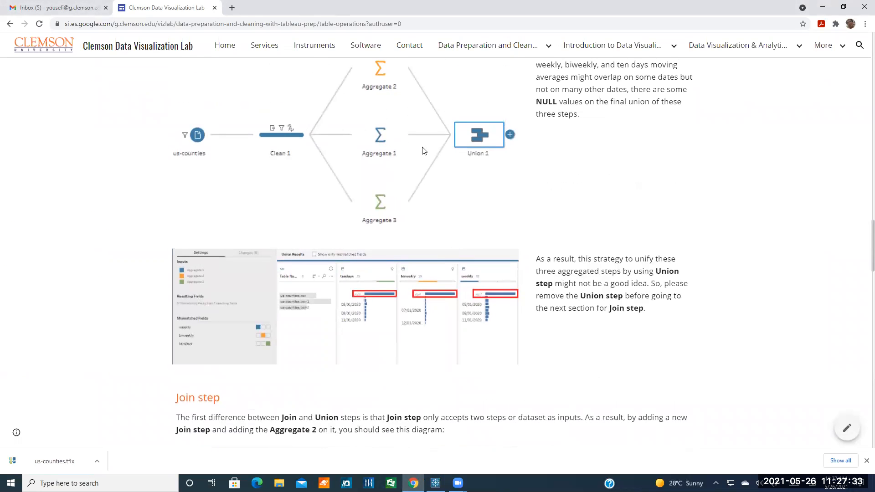
scroll(431, 270, "down", 2)
scroll(447, 277, "down", 4)
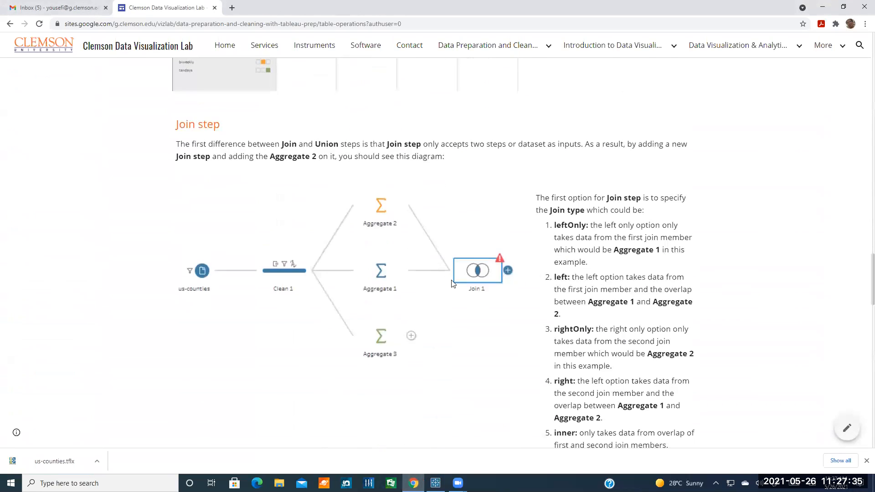
scroll(453, 292, "down", 2)
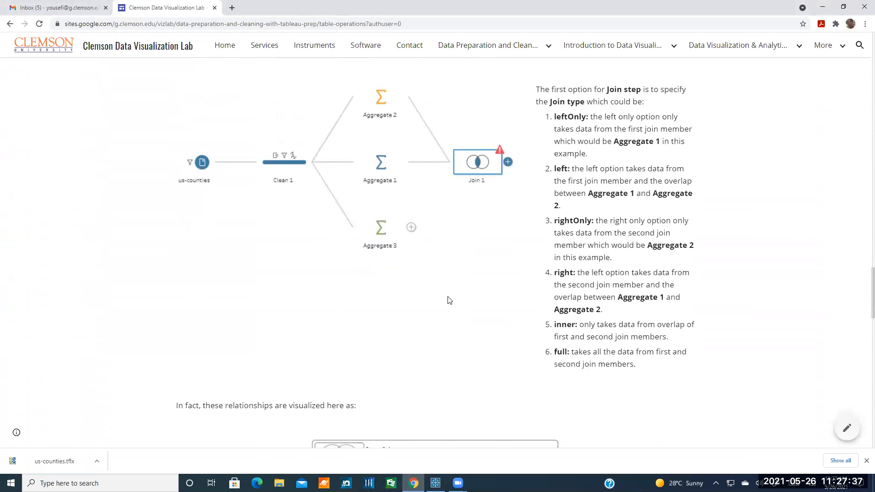
scroll(449, 300, "down", 5)
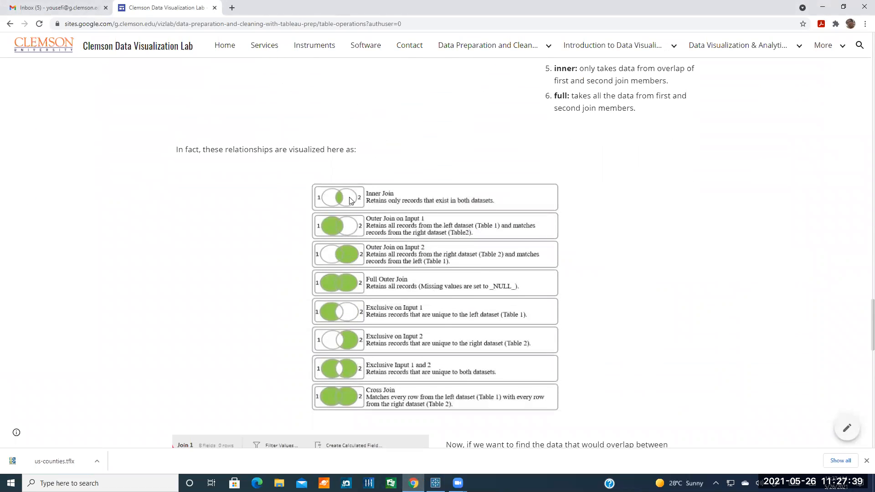
scroll(354, 205, "down", 1)
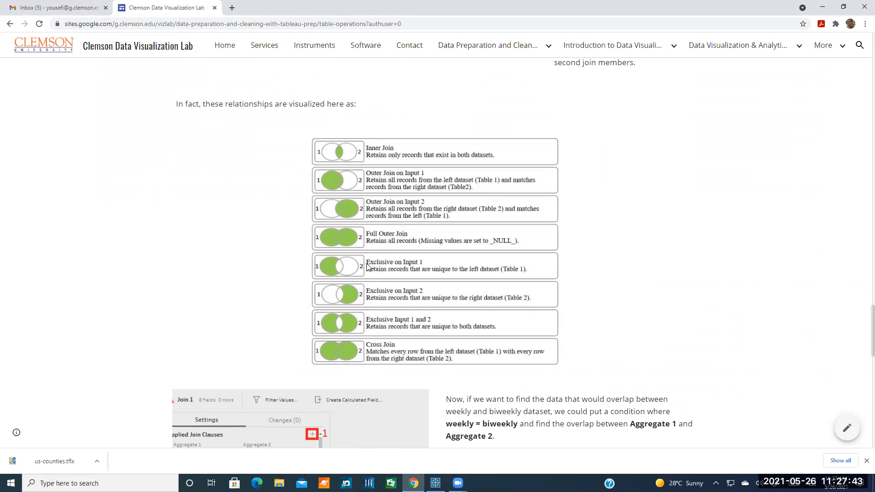
scroll(381, 279, "down", 2)
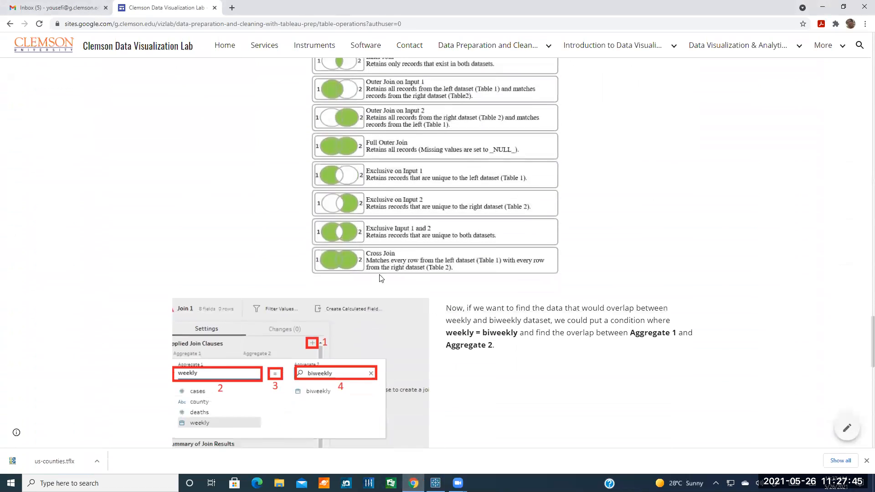
scroll(439, 268, "up", 1)
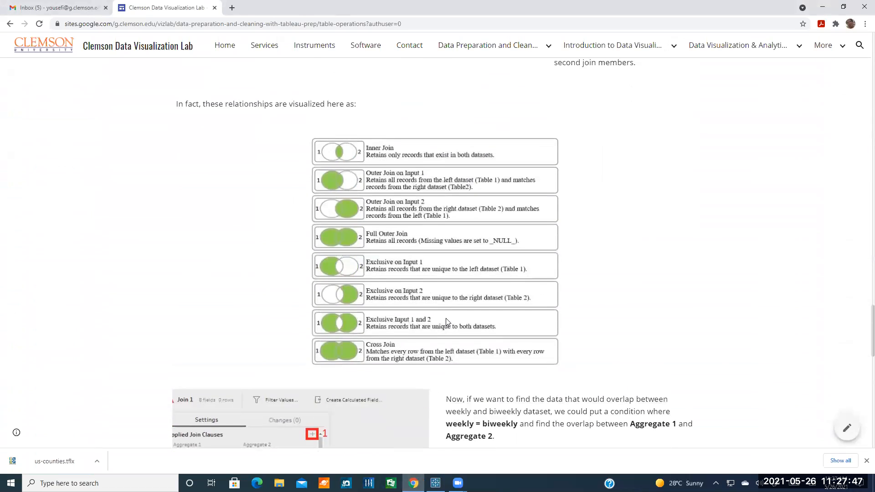
Read the course page's section on saving a cleaned dataset with Output steps, including the output options
scroll(435, 292, "down", 4)
scroll(433, 312, "down", 3)
scroll(430, 312, "down", 1)
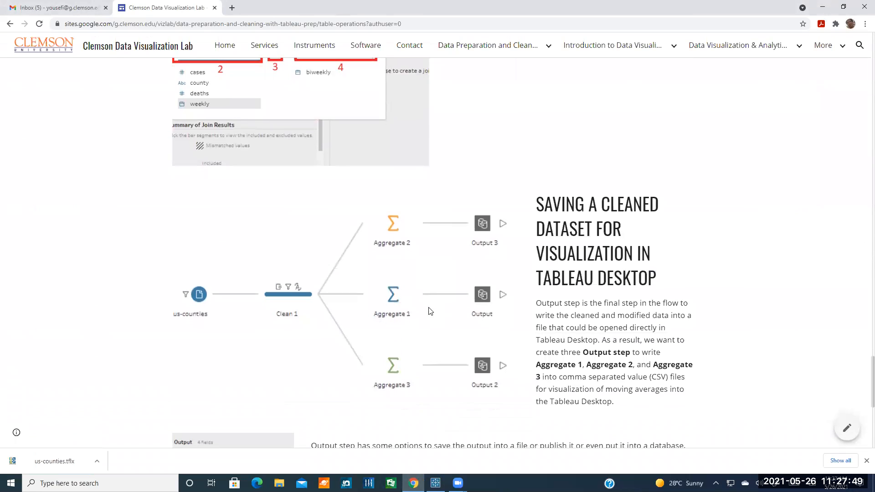
scroll(429, 309, "down", 3)
scroll(429, 309, "down", 3)
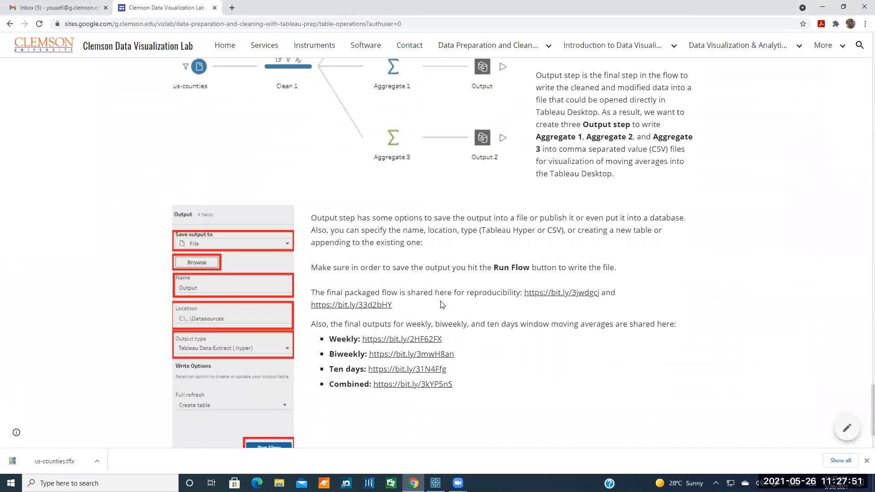
scroll(437, 312, "up", 5)
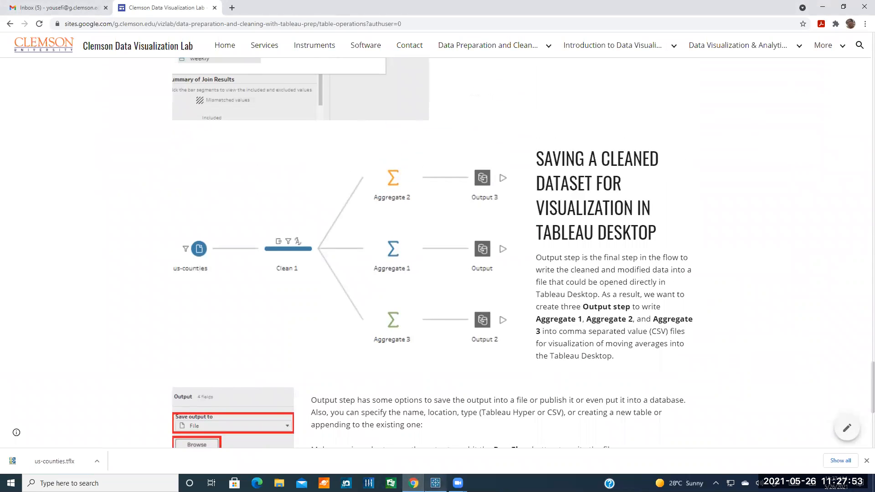
Switch to Tableau Prep Builder, add an Output step after Union 1 and review its data preview
left_click(435, 483)
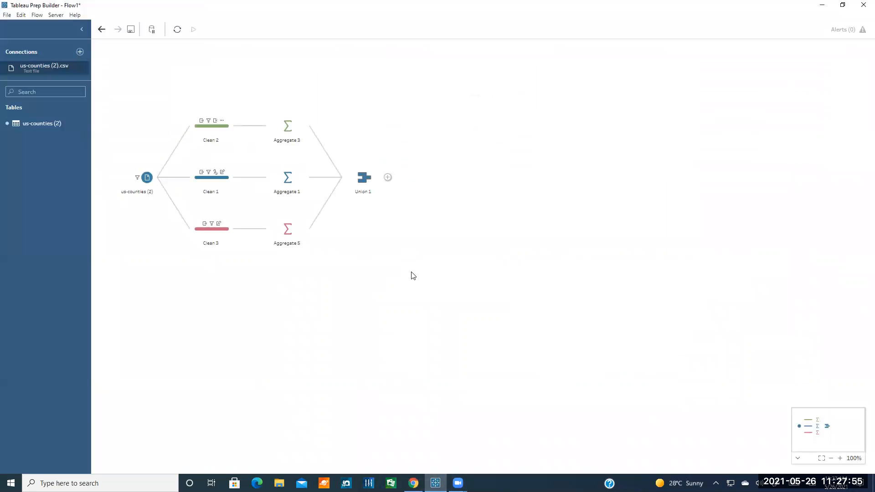
left_click(388, 177)
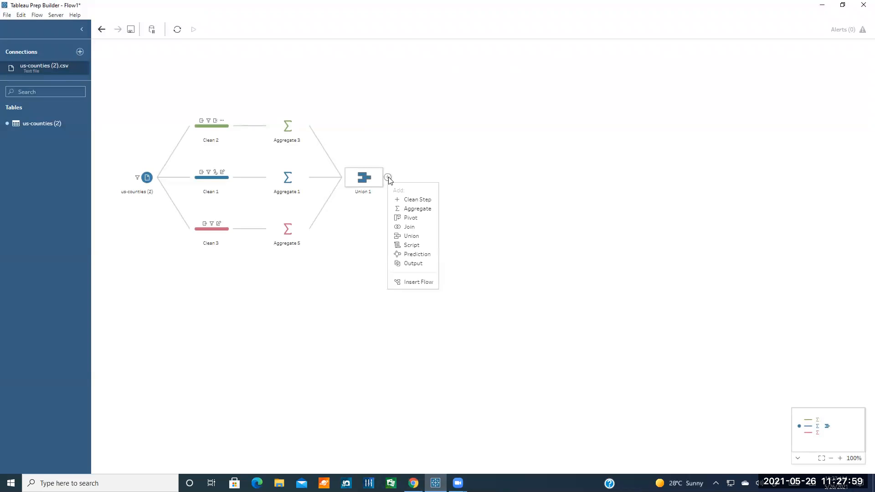
left_click(408, 264)
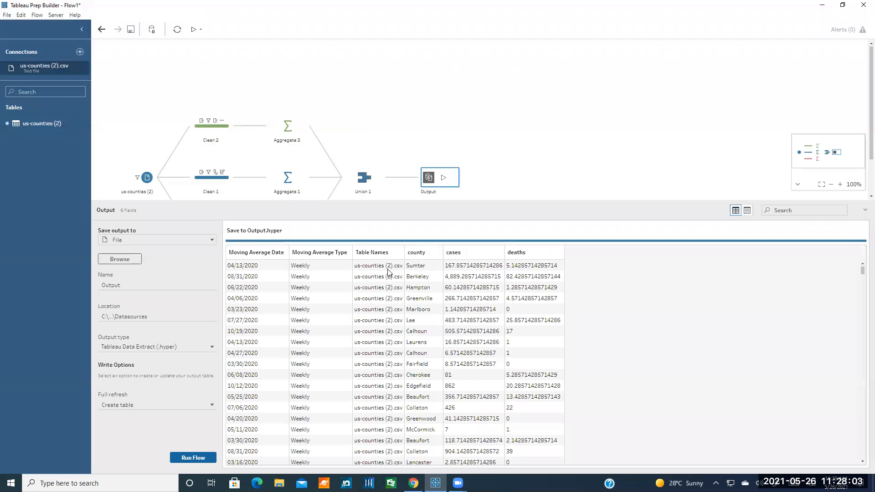
scroll(380, 275, "down", 3)
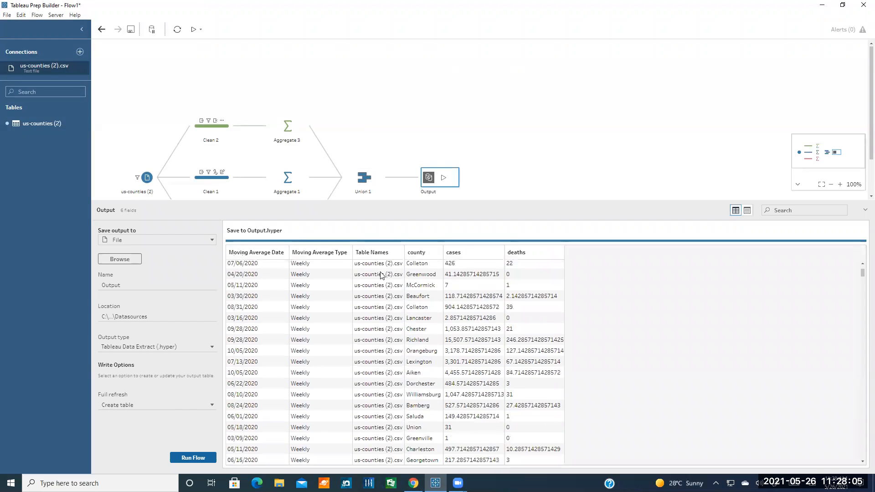
scroll(380, 269, "up", 3)
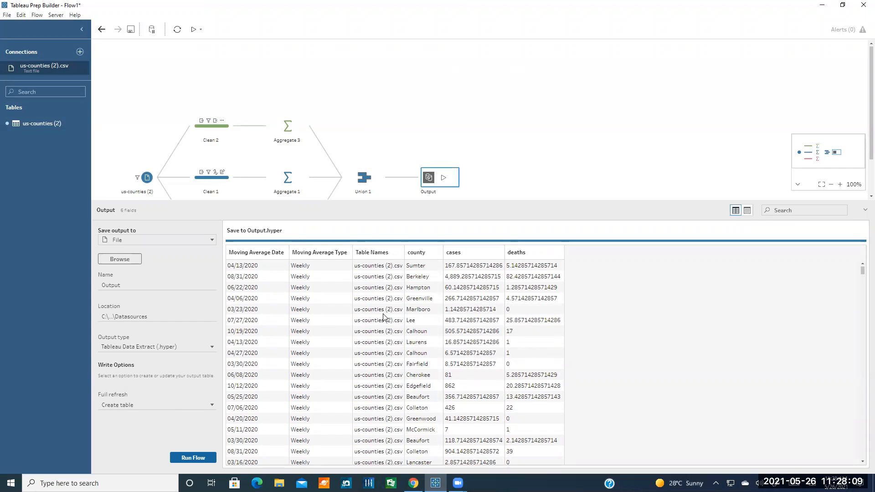
Remove the Table Names field from the Union 1 step
left_click(364, 179)
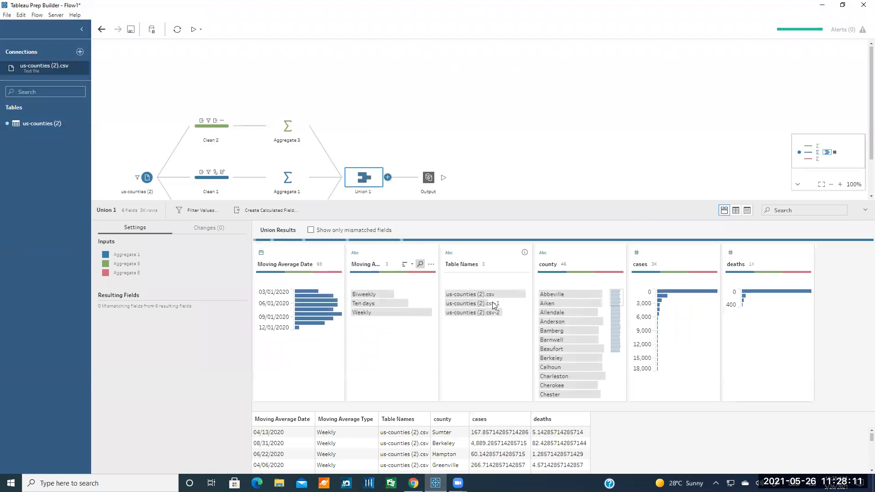
left_click(525, 265)
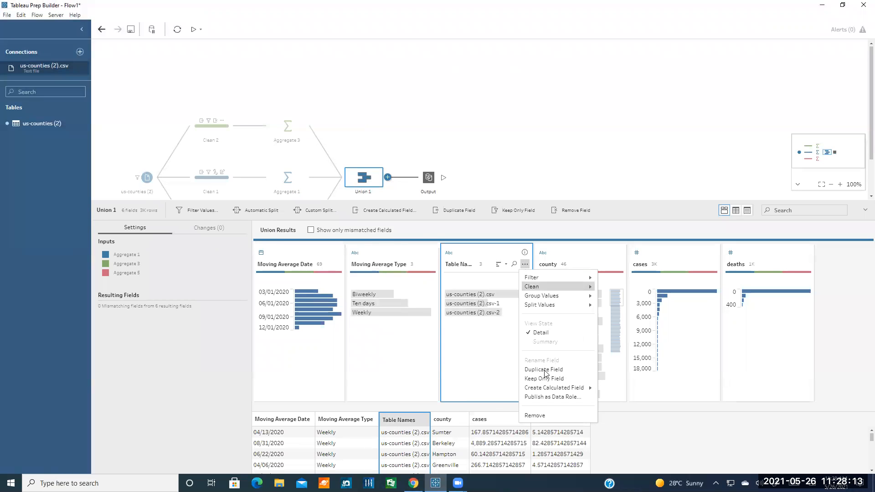
left_click(546, 417)
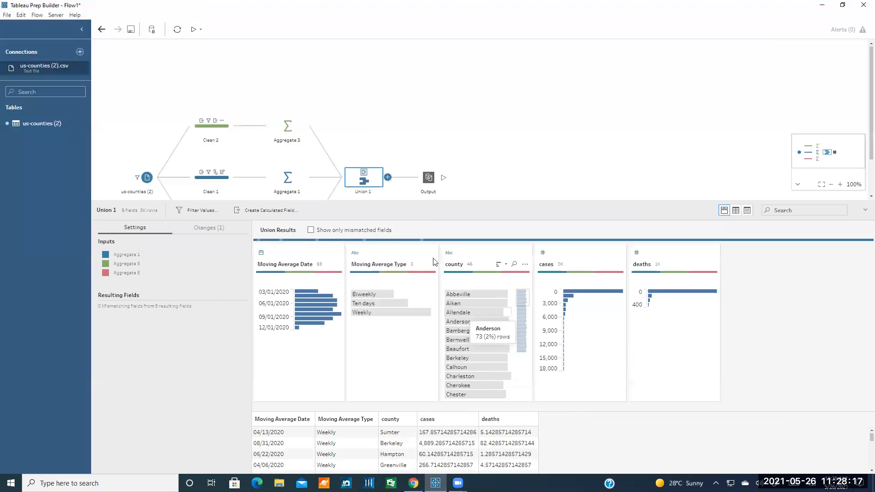
Set the Output step to save to a file named output-training in the Downloads folder
left_click(430, 180)
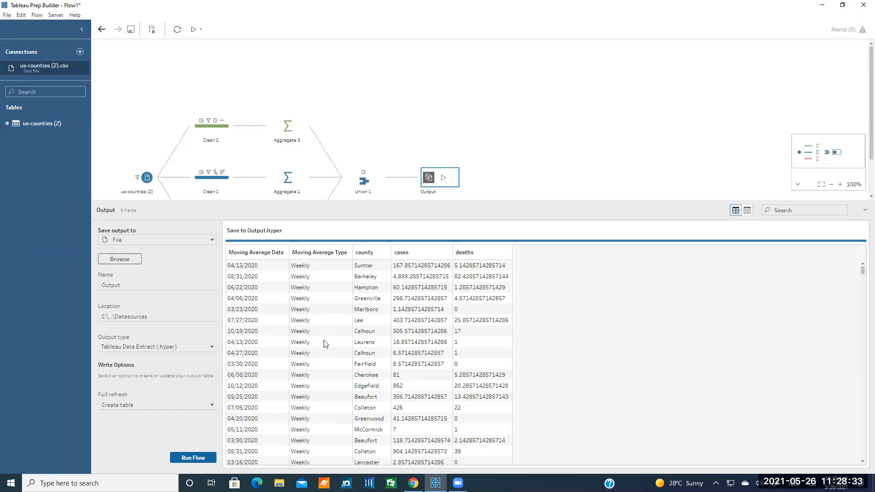
left_click(134, 240)
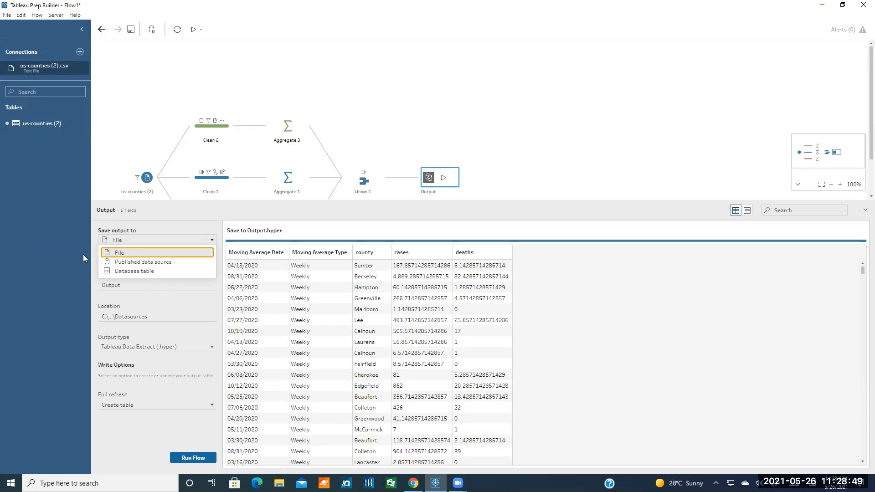
left_click(125, 253)
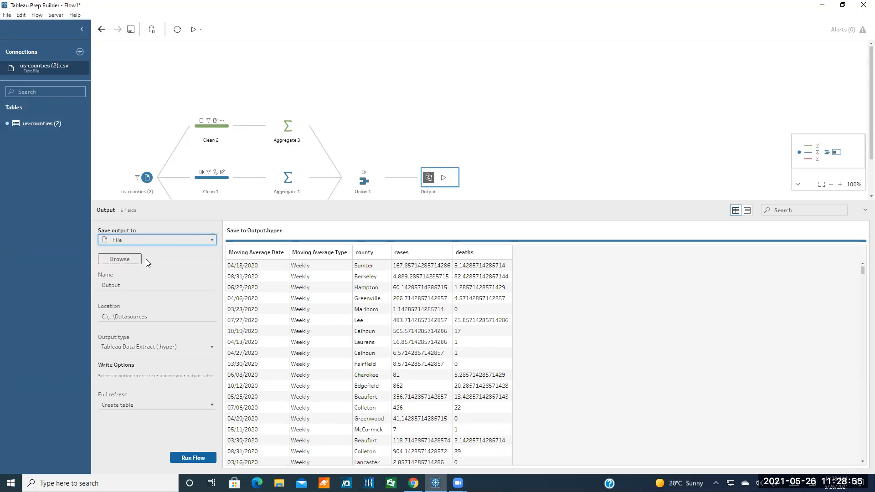
left_click(123, 258)
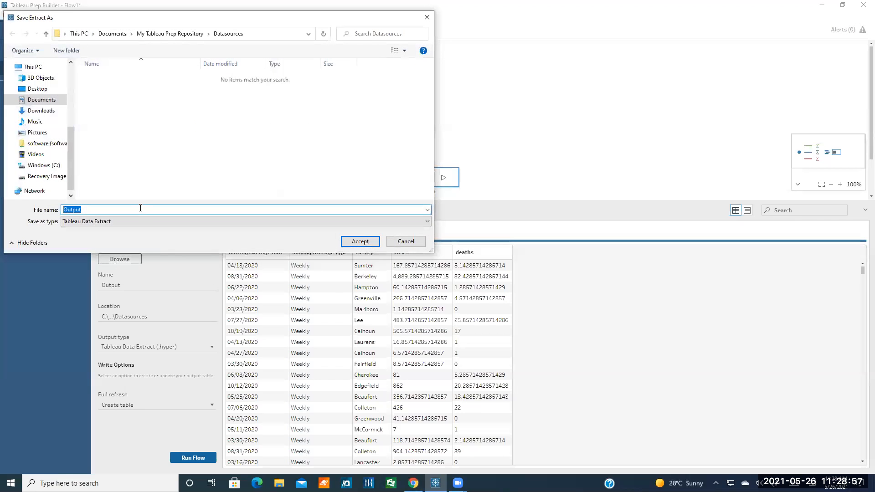
scroll(55, 98, "up", 3)
left_click(41, 92)
double_click(89, 209)
type("o")
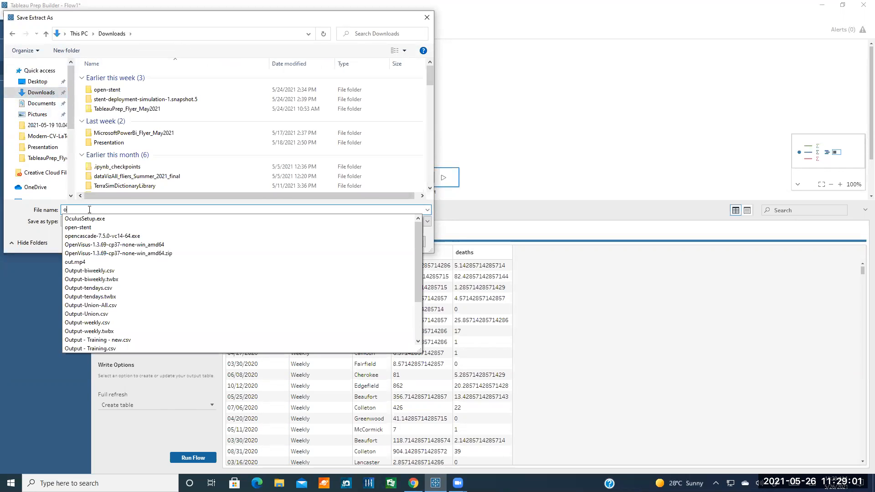
type("utput-tra")
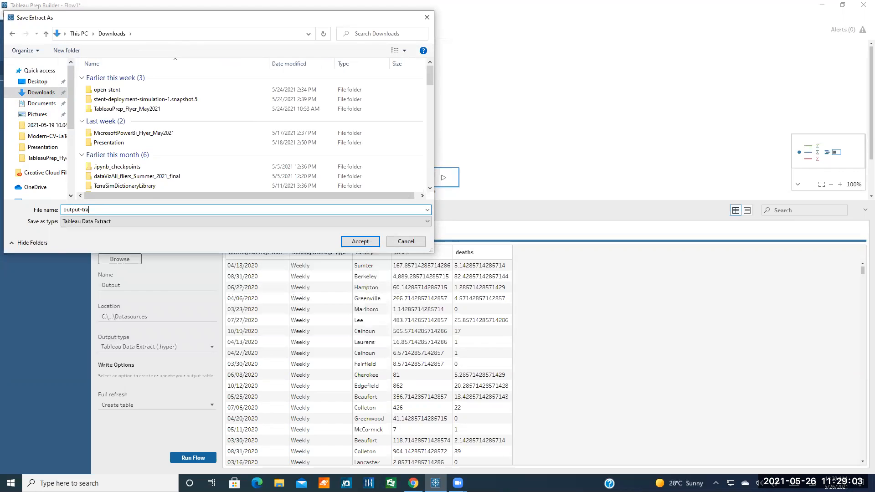
type("ining")
left_click(358, 242)
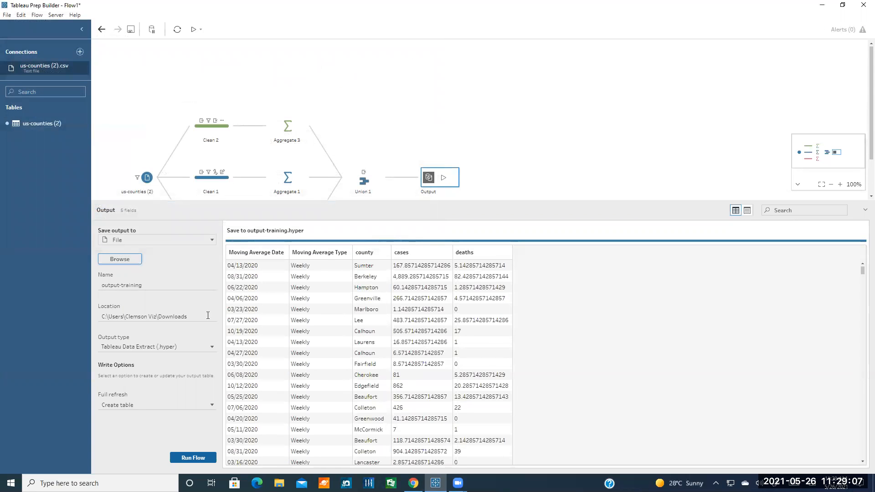
Set the Output step's output type to Comma Separated Values (.csv)
left_click(190, 318)
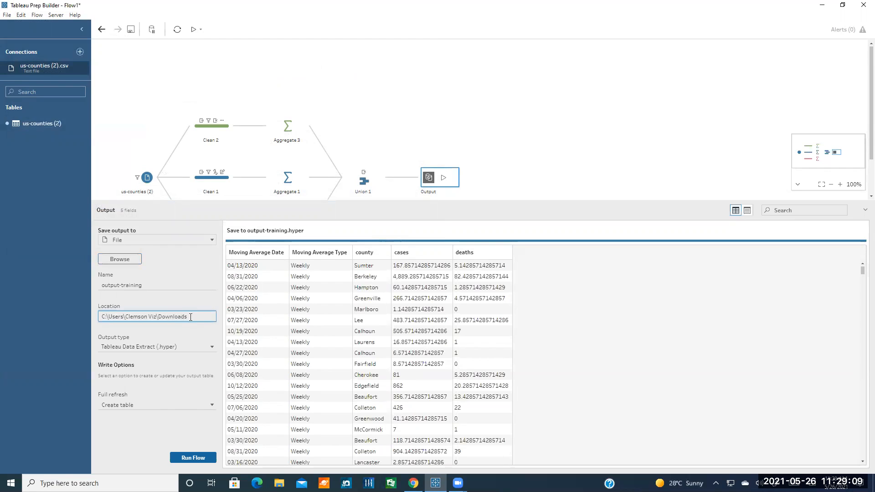
left_click(134, 285)
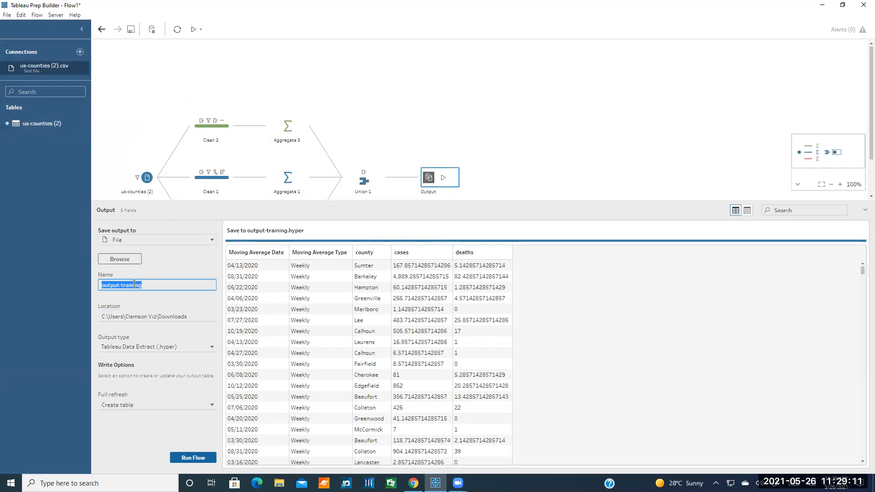
left_click(149, 316)
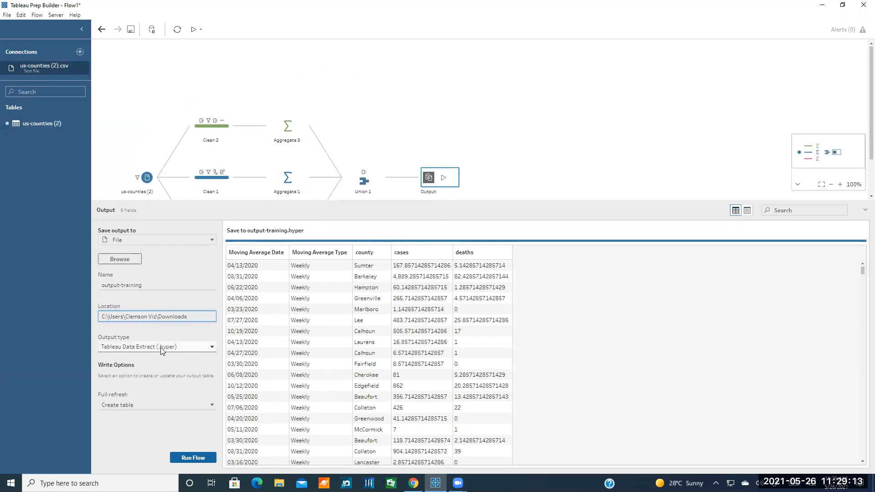
left_click(143, 347)
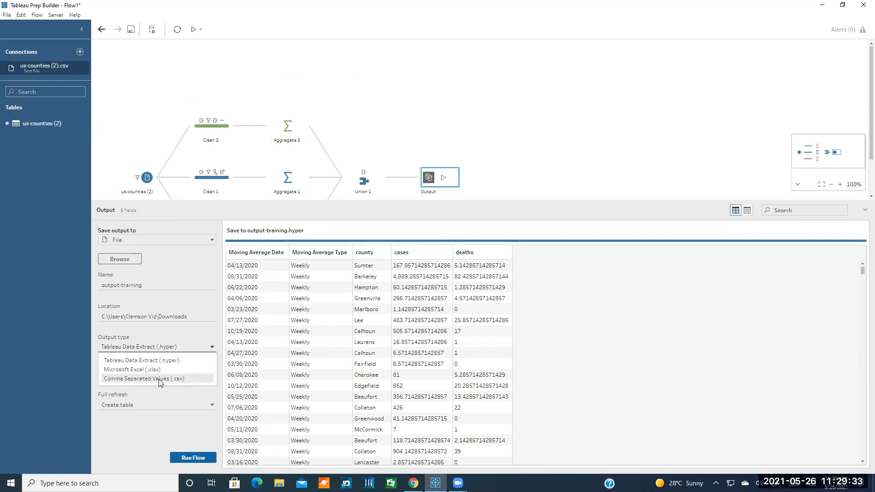
left_click(159, 379)
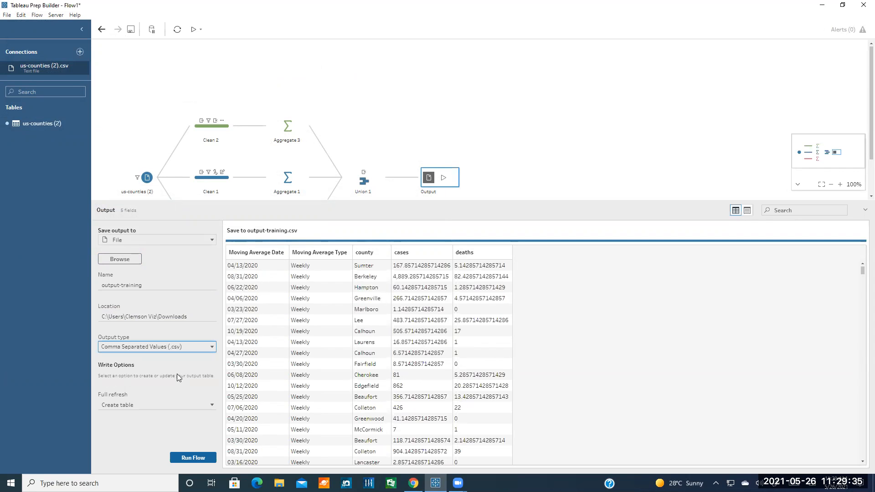
Review the full refresh write options and keep Create table for the output
left_click(162, 404)
left_click(169, 391)
left_click(169, 380)
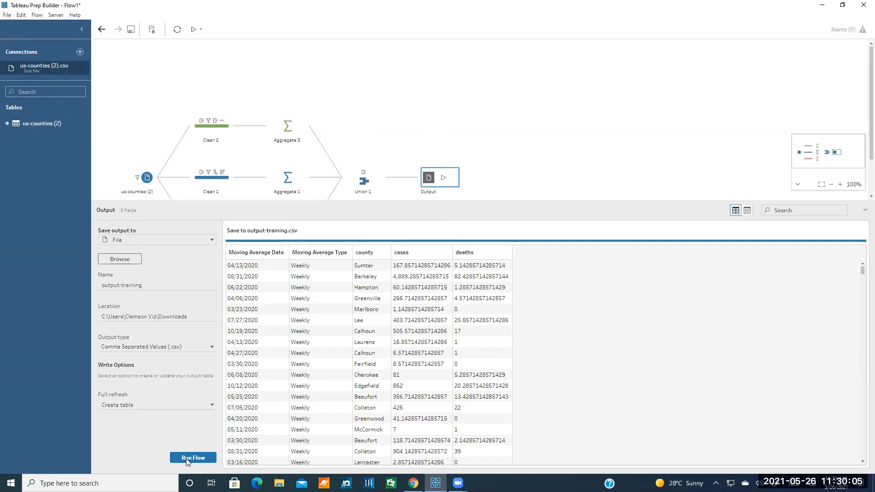
scroll(291, 130, "down", 2)
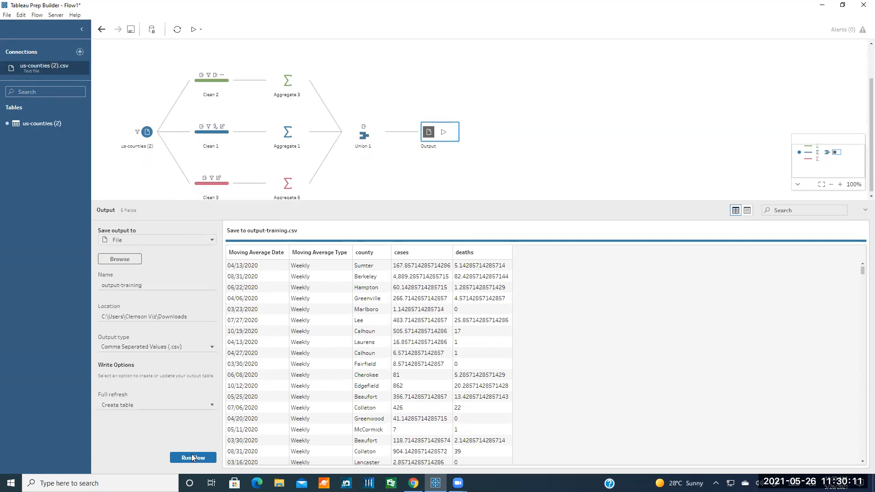
left_click(551, 61)
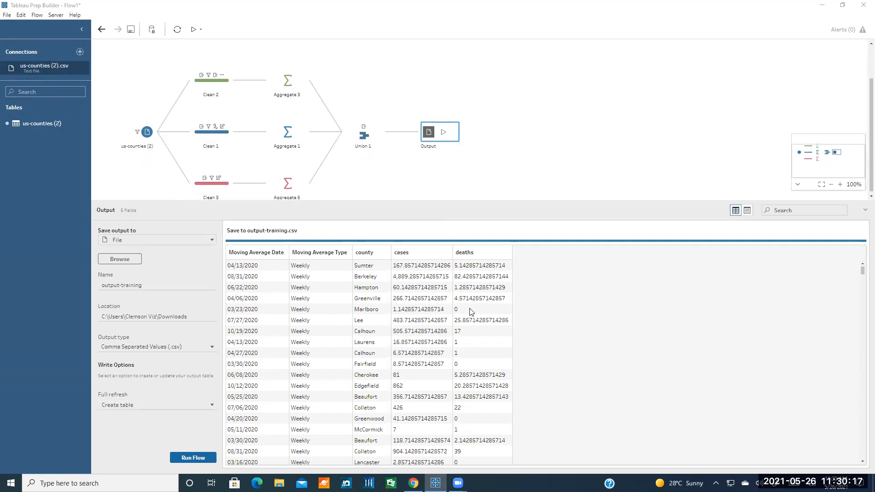
Change the output type to Microsoft Excel (.xlsx) and try to create a worksheet named Sheet1
left_click(160, 347)
left_click(157, 372)
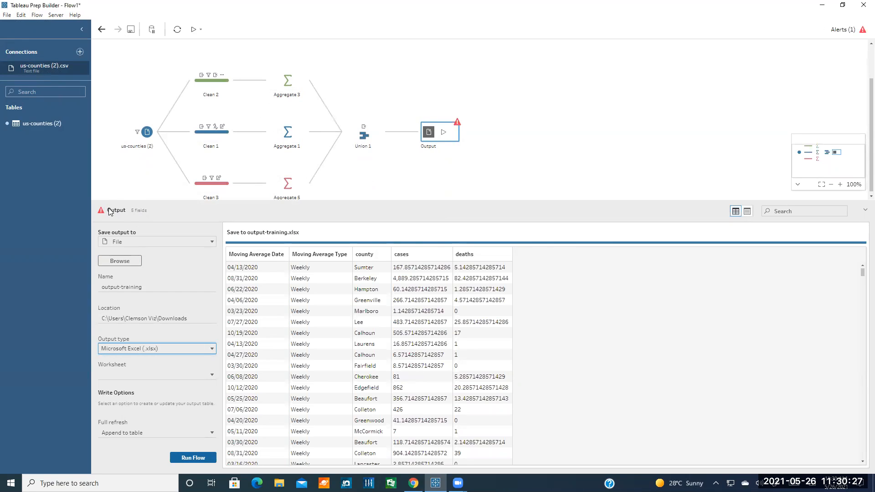
mouse_move(101, 212)
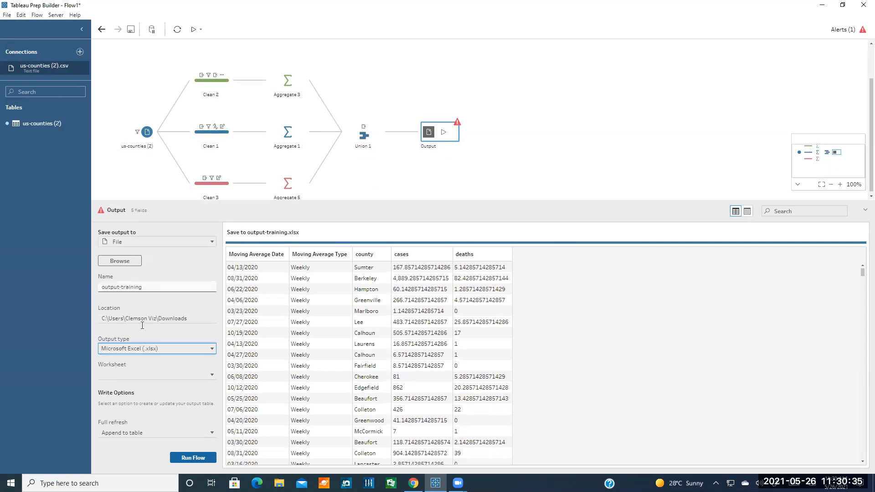
left_click(132, 375)
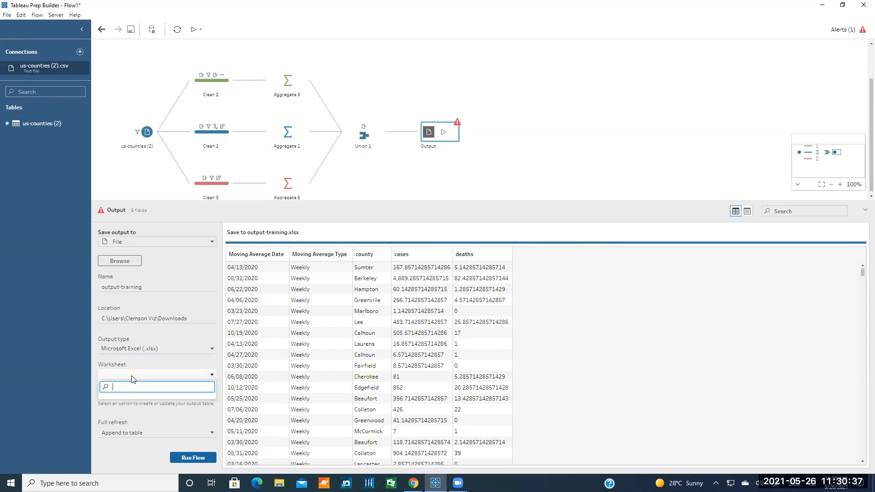
type("Sheet1")
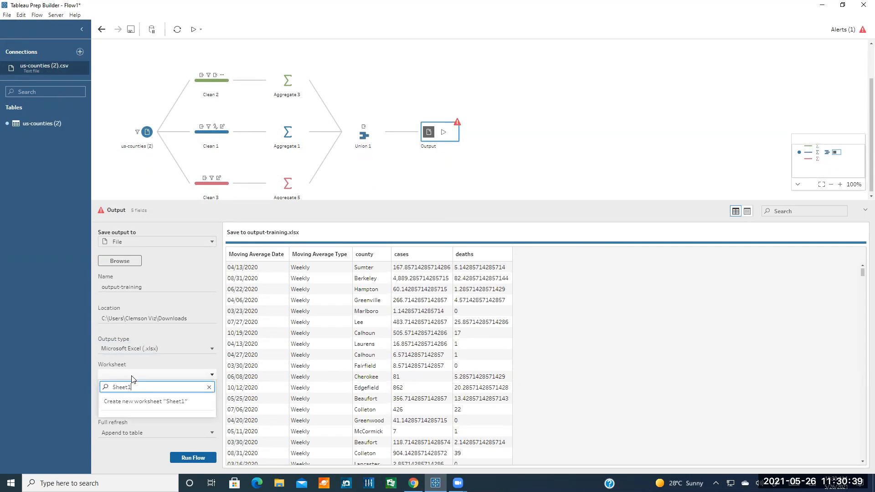
left_click(135, 366)
left_click(128, 373)
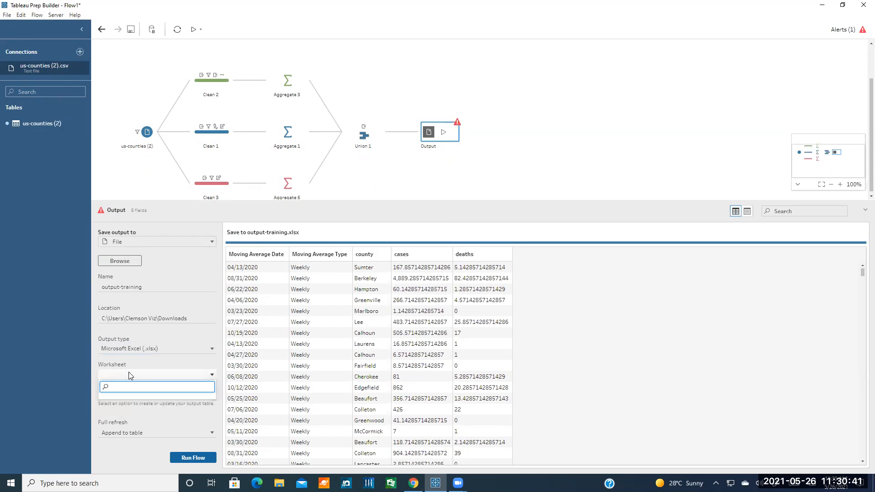
left_click(167, 311)
left_click(154, 288)
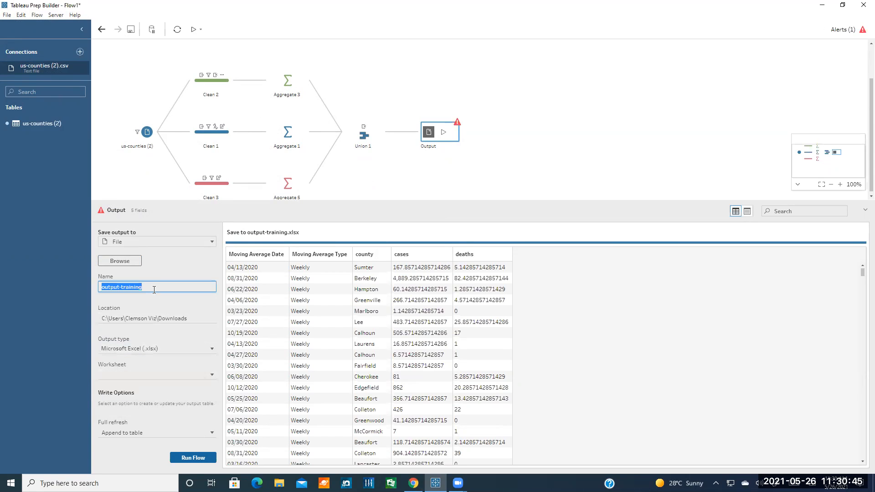
Choose the existing Assignment 8 Excel file in the Downloads folder as the output file
left_click(135, 261)
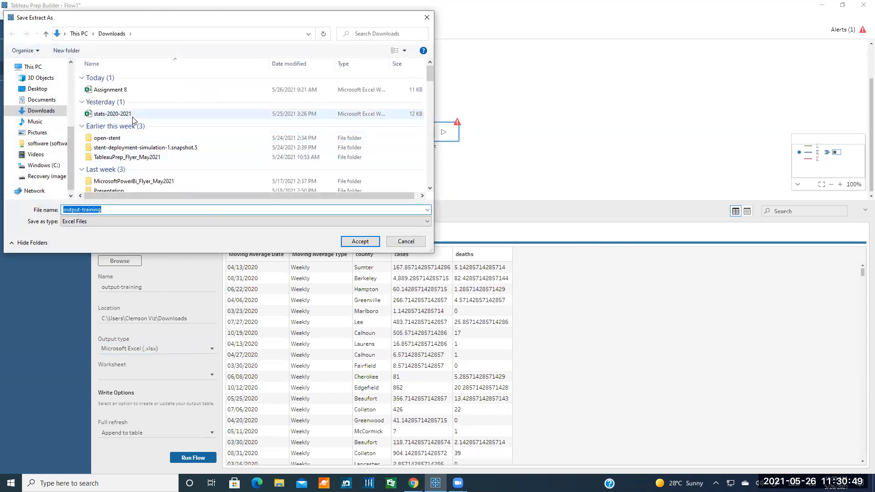
double_click(137, 93)
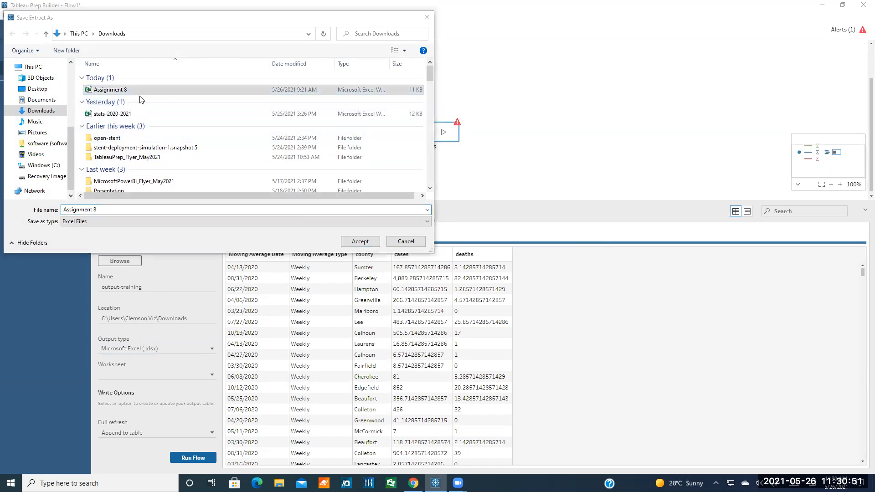
left_click(463, 245)
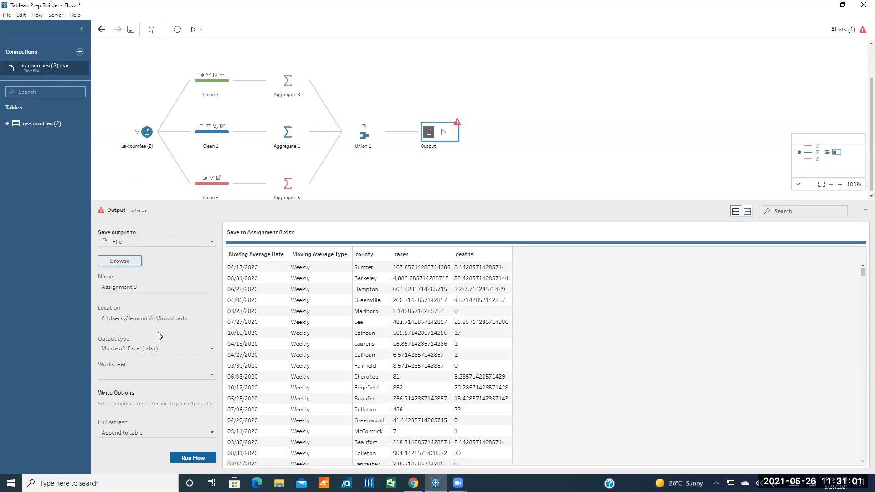
Switch the output type to Comma Separated Values (.csv) and back to Microsoft Excel (.xlsx)
left_click(163, 349)
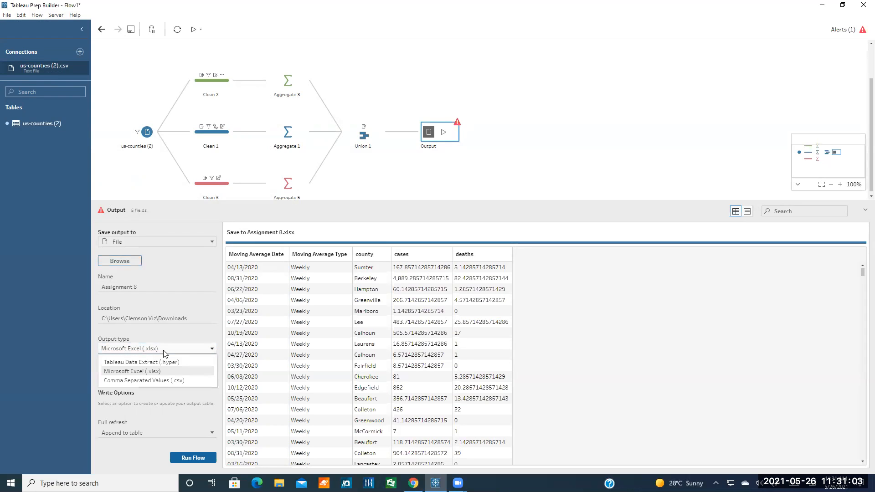
left_click(158, 381)
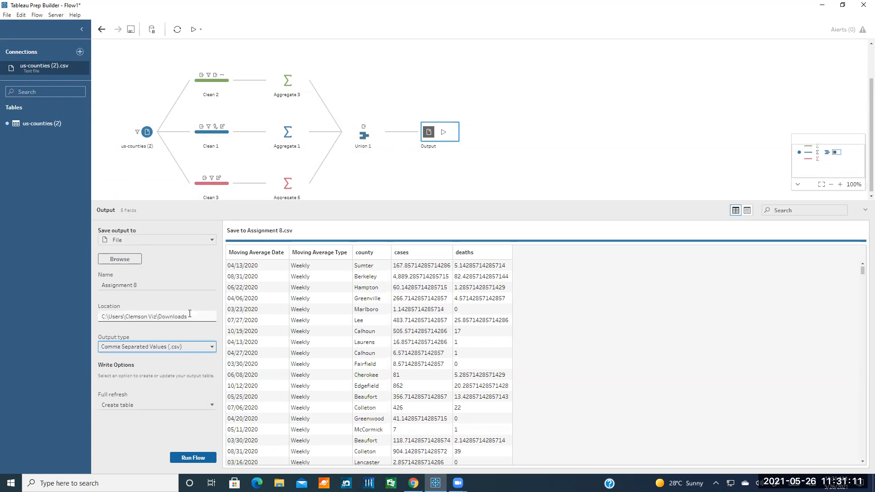
left_click(137, 348)
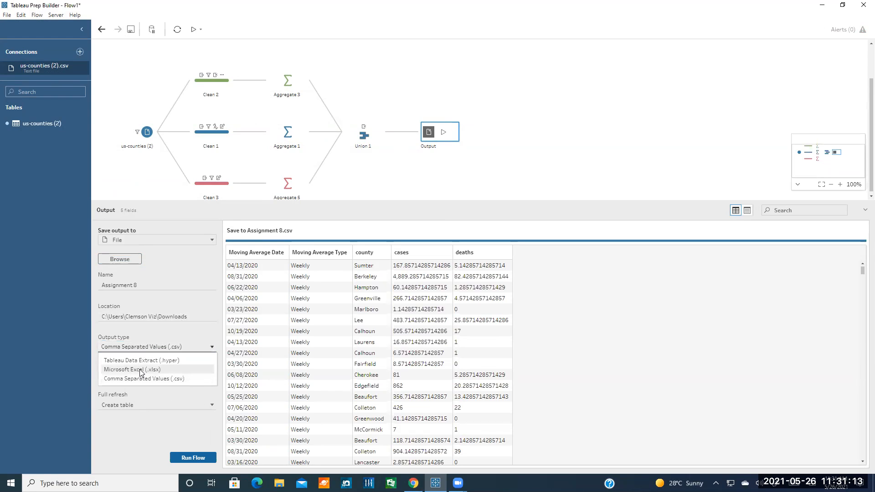
left_click(149, 369)
Save the Excel output as output-training in the Downloads folder and create a worksheet named Sheet1 for it
left_click(156, 290)
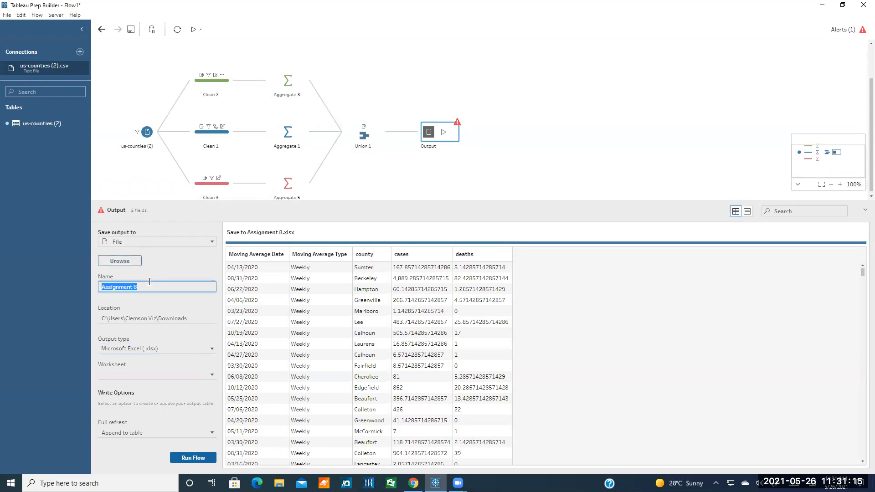
left_click(132, 260)
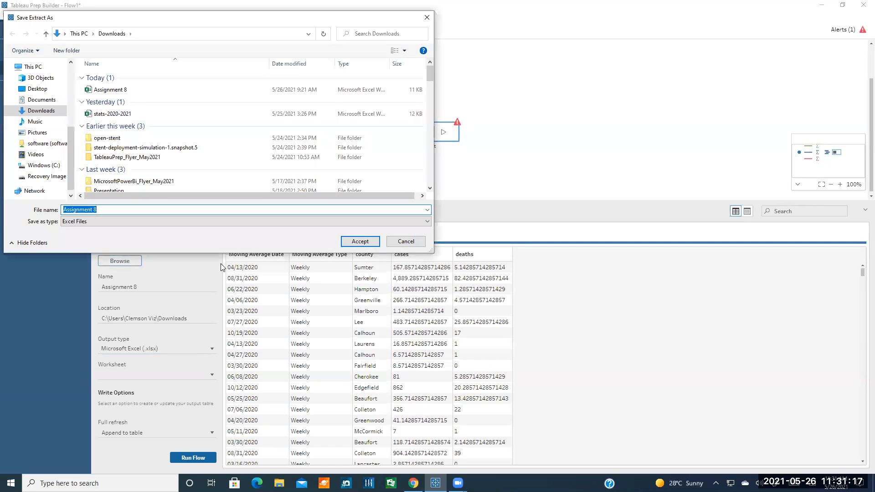
type("outp")
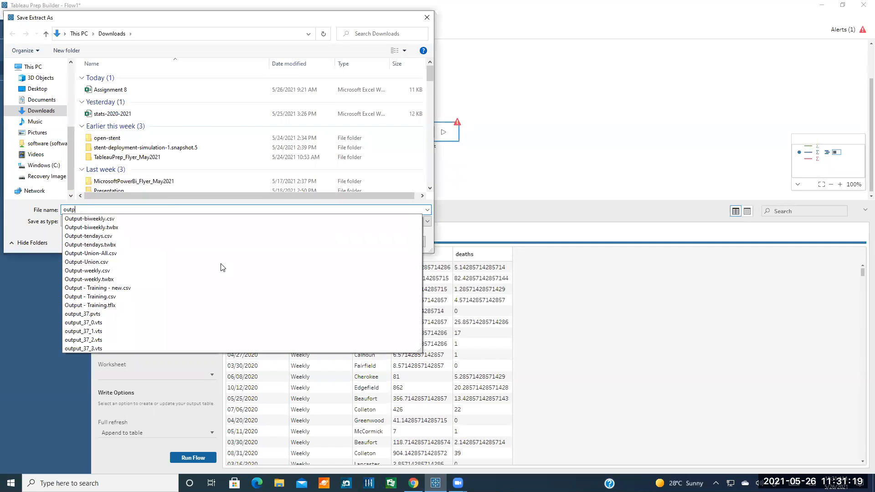
type("ut-training")
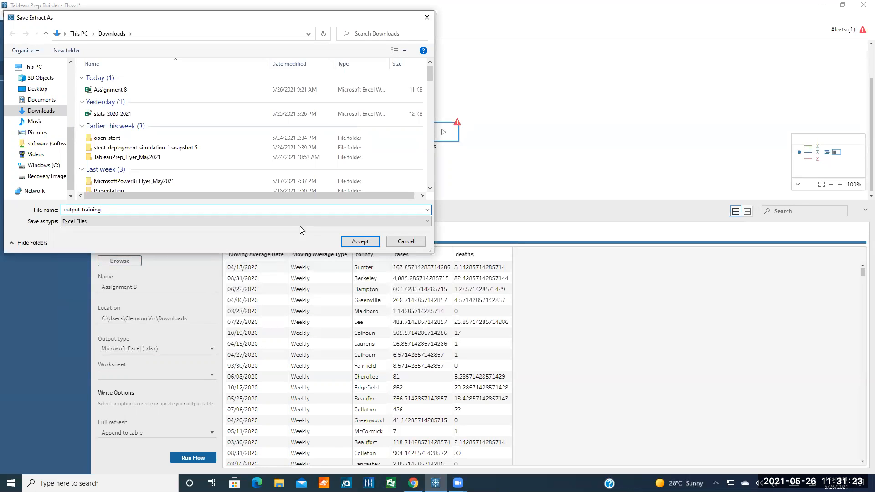
left_click(360, 242)
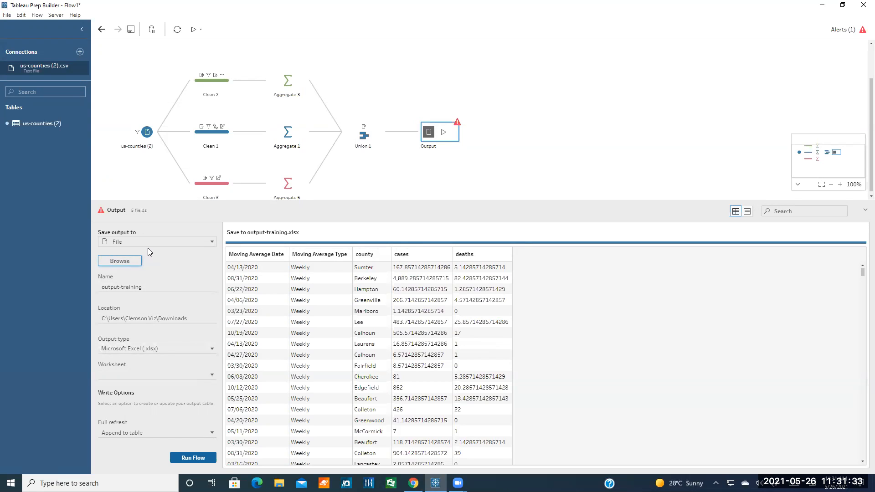
left_click(179, 377)
left_click(138, 404)
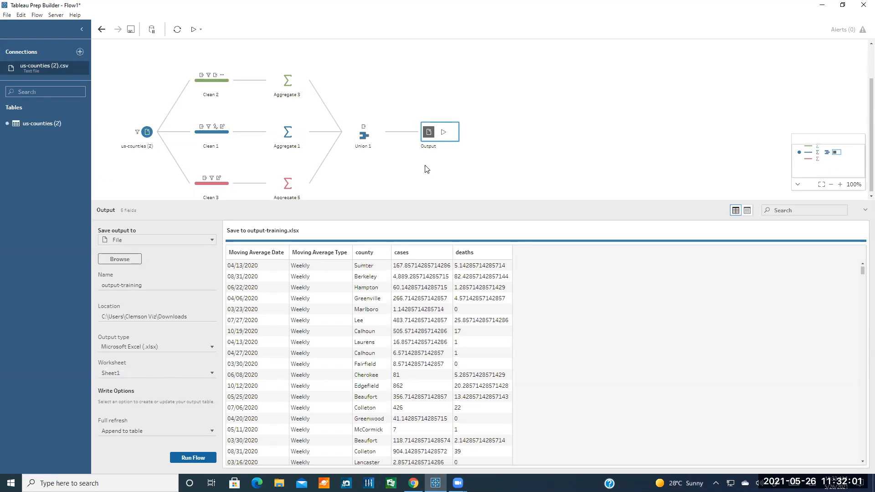
Remove the Output step from the flow and add a new Output step after Union 1
right_click(429, 133)
left_click(440, 203)
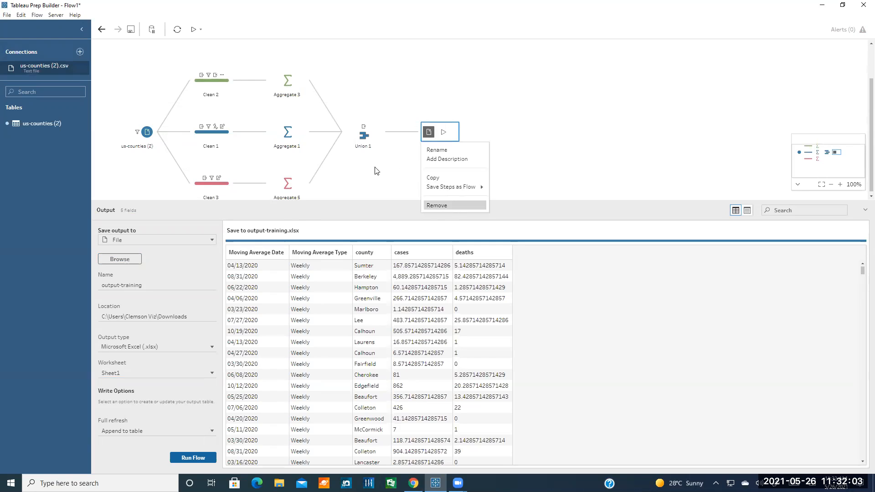
left_click(388, 178)
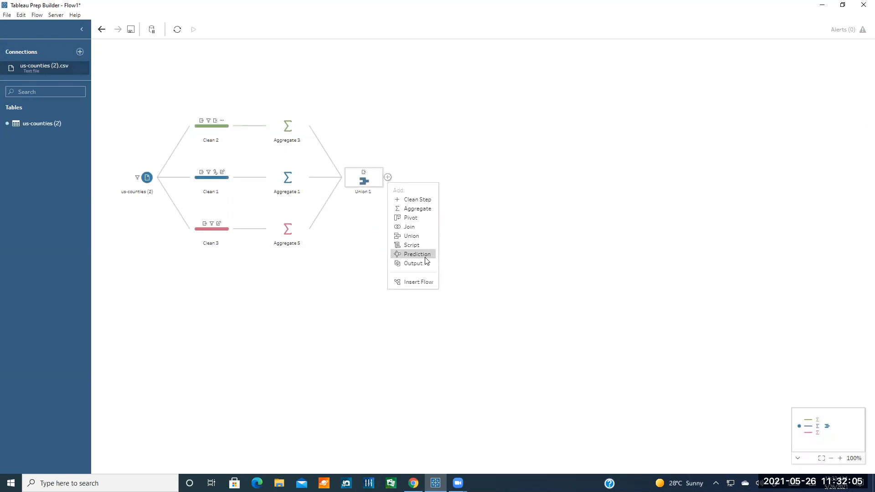
left_click(413, 263)
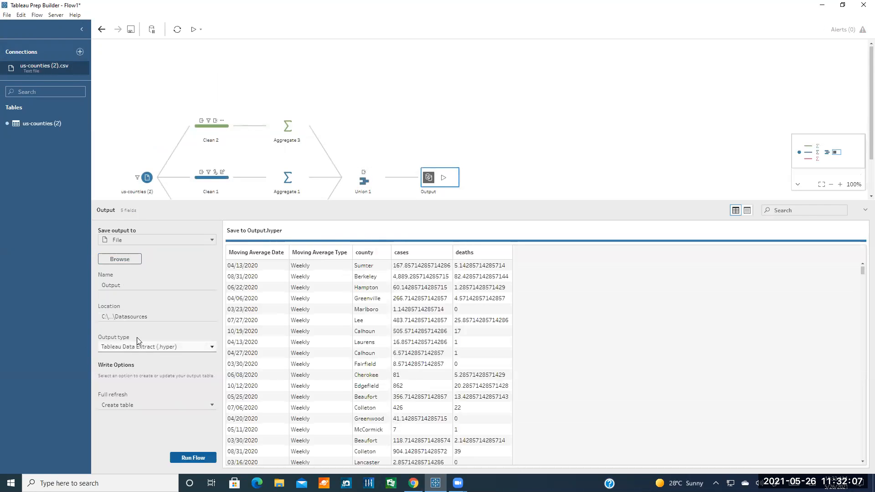
Set the new Output step's type to Microsoft Excel (.xlsx) and create a new worksheet named Sheet1
left_click(153, 348)
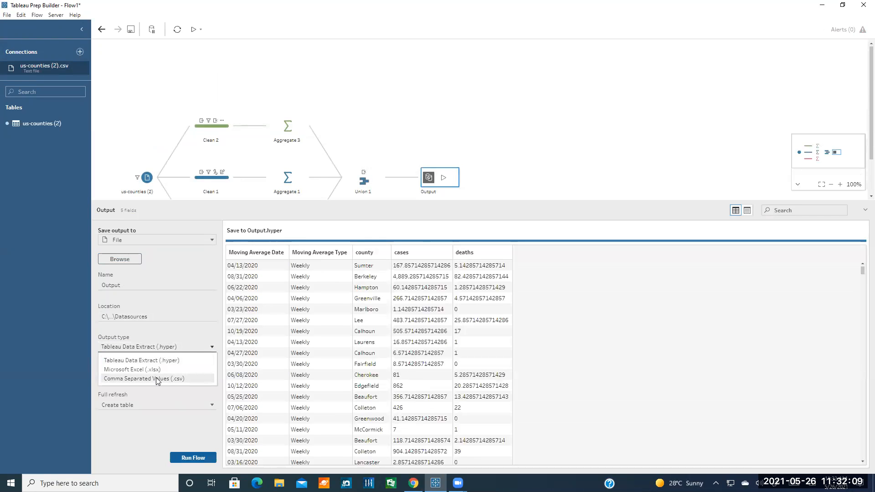
left_click(153, 371)
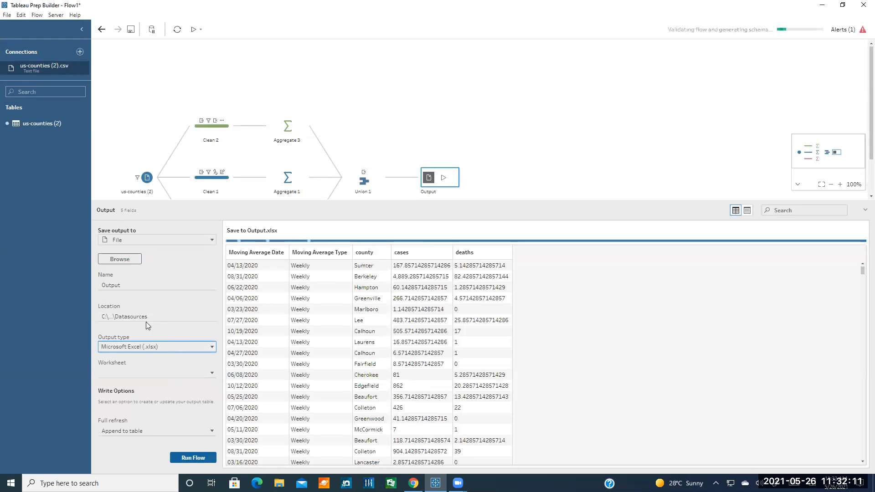
left_click(142, 375)
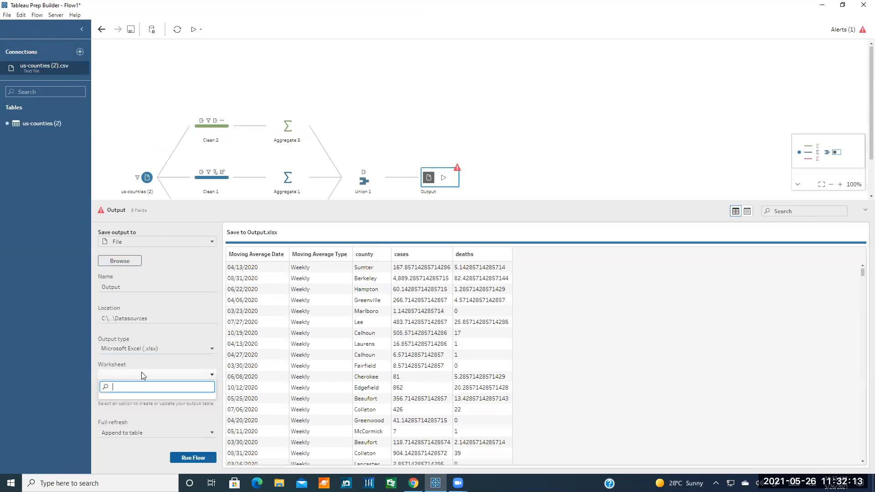
type("Sheet1")
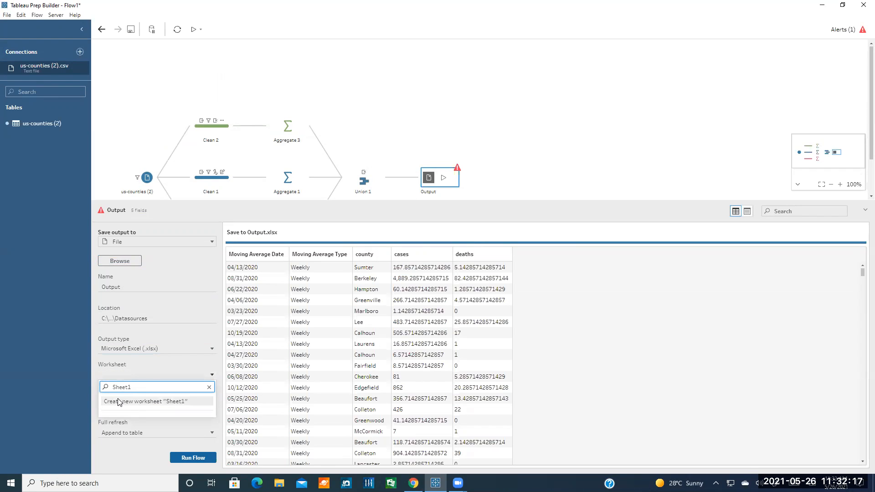
left_click(145, 402)
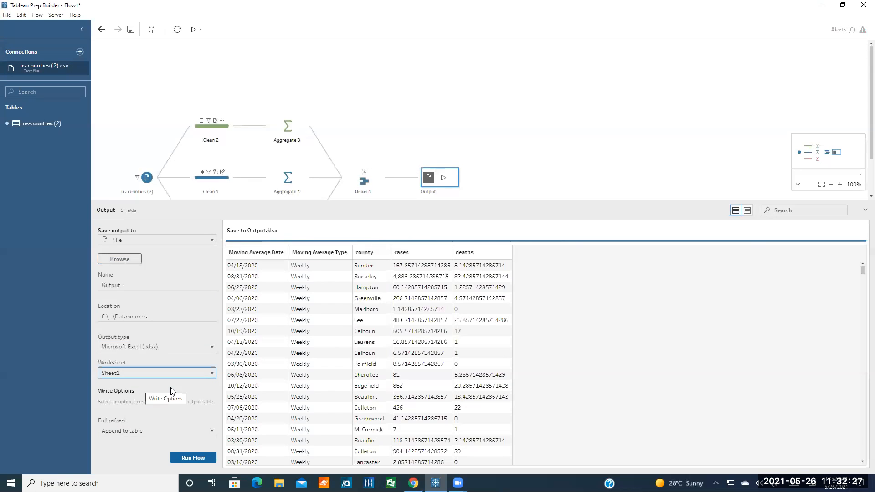
scroll(432, 128, "down", 2)
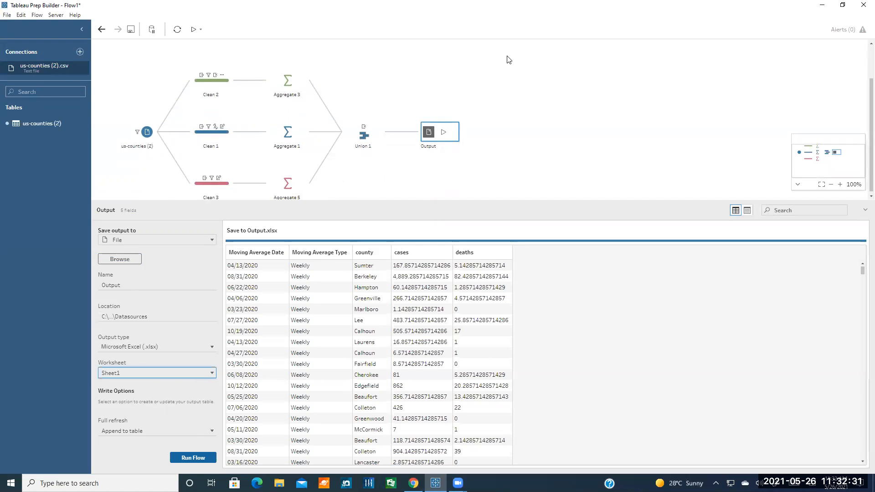
left_click(547, 259)
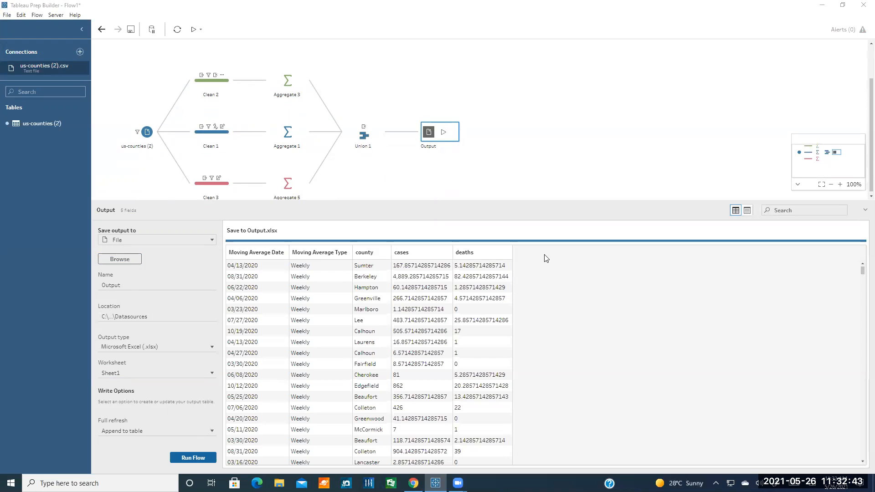
Set the output file to output-training in the Downloads folder and run the flow
left_click(126, 263)
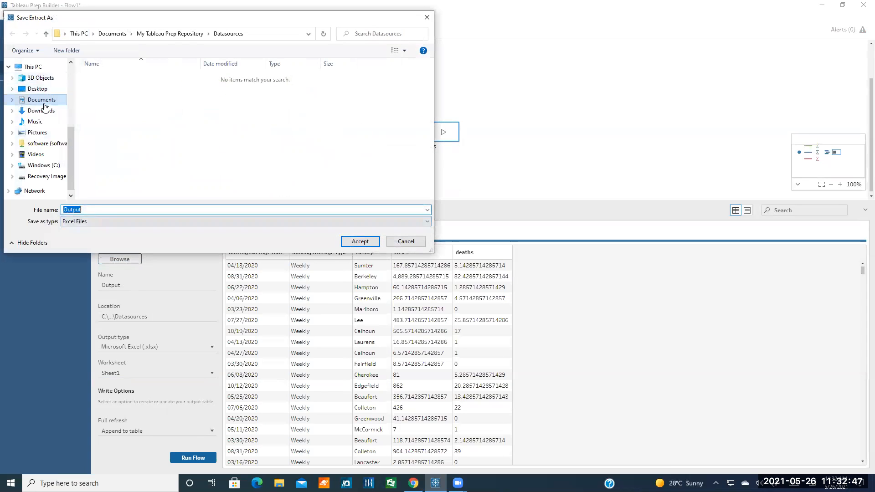
left_click(41, 110)
double_click(72, 209)
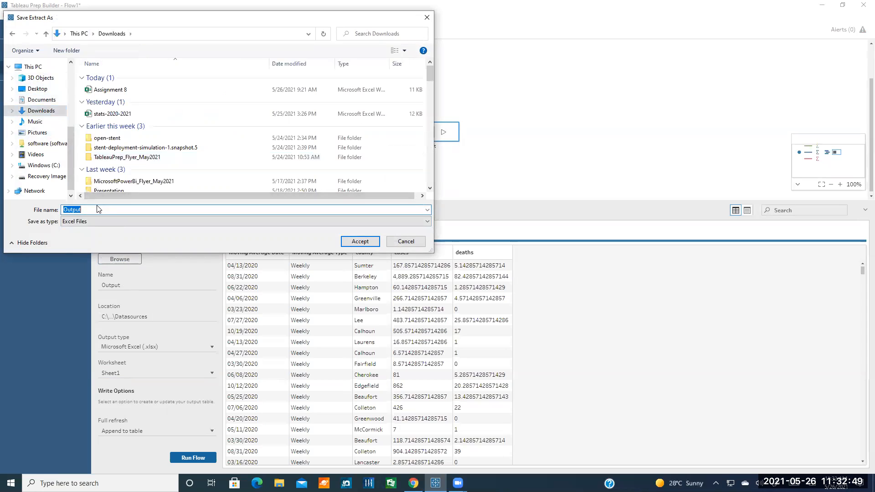
type("output-training")
key("Return")
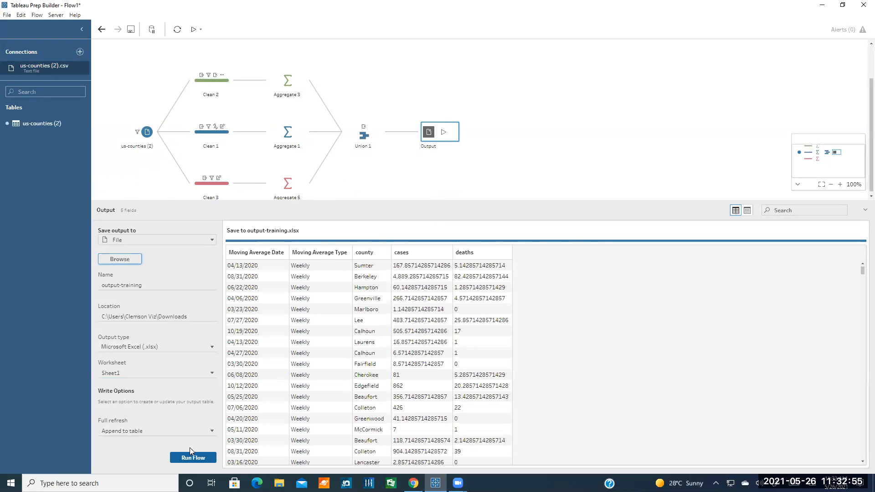
left_click(190, 459)
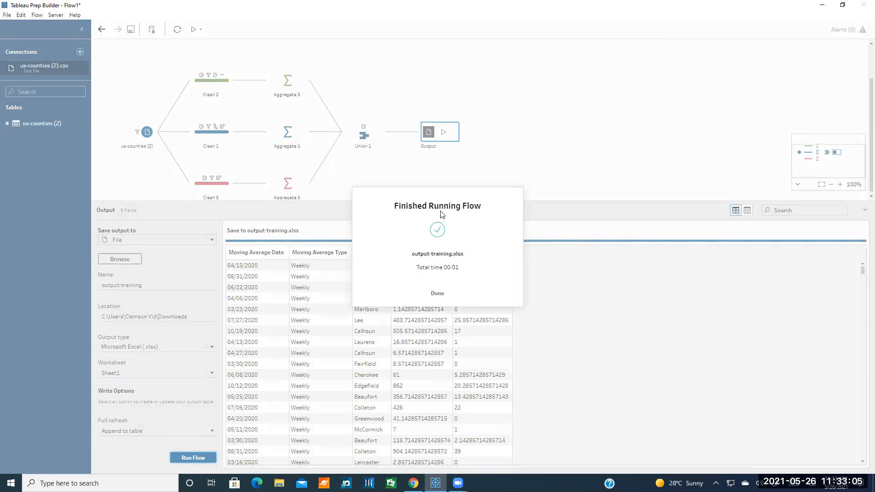
left_click(435, 294)
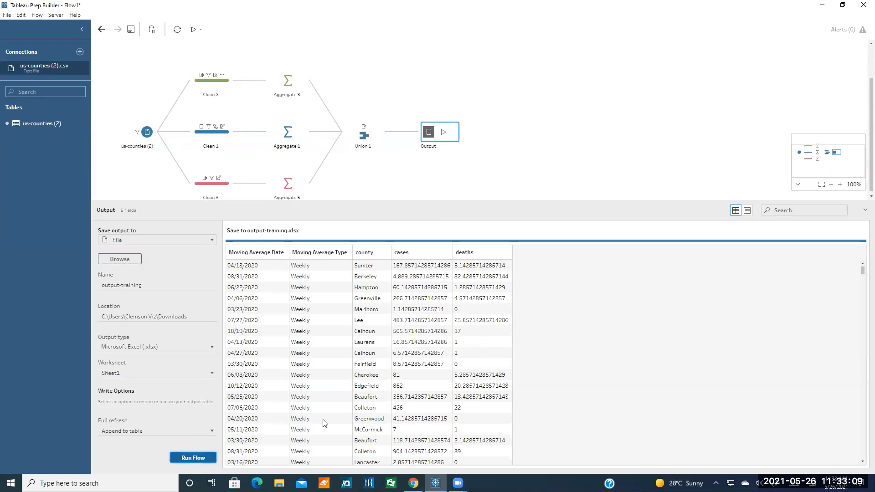
Open the output-training workbook from Downloads in Excel, check the first data row's date, type, county, cases and deaths, and close it
left_click(279, 483)
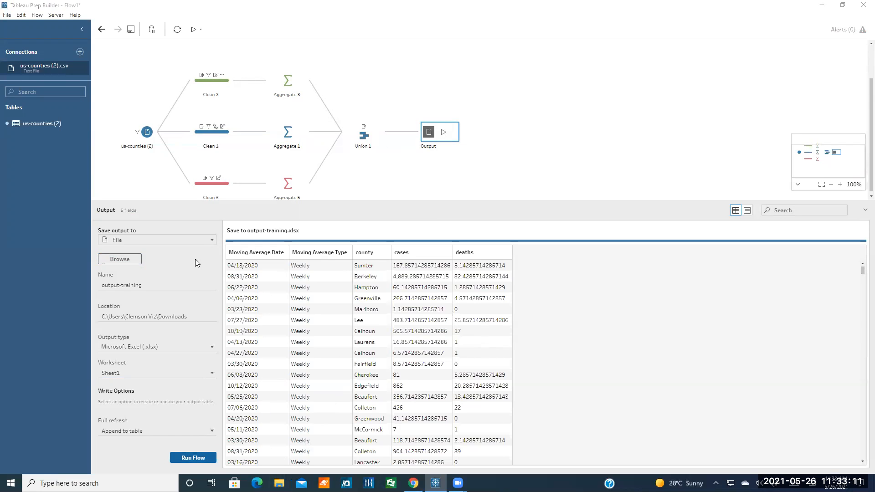
left_click(51, 75)
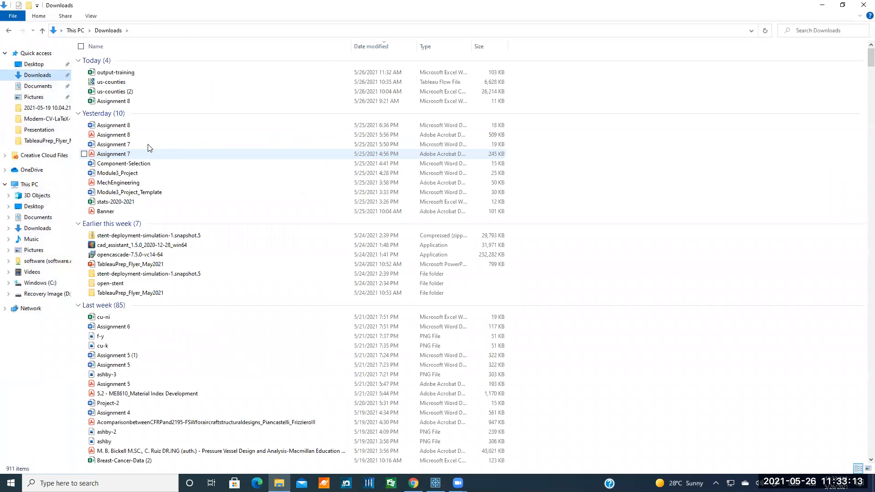
double_click(134, 73)
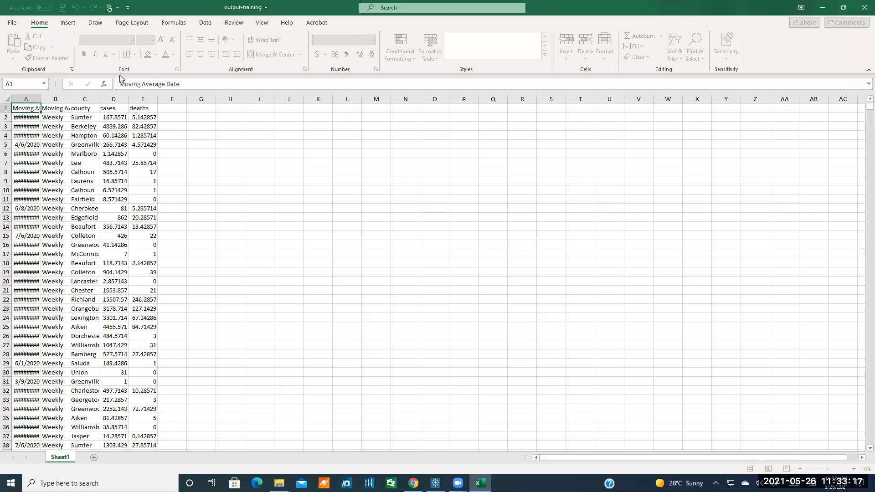
left_click(26, 124)
left_click(26, 117)
left_click(55, 117)
left_click(82, 117)
left_click(109, 117)
left_click(143, 117)
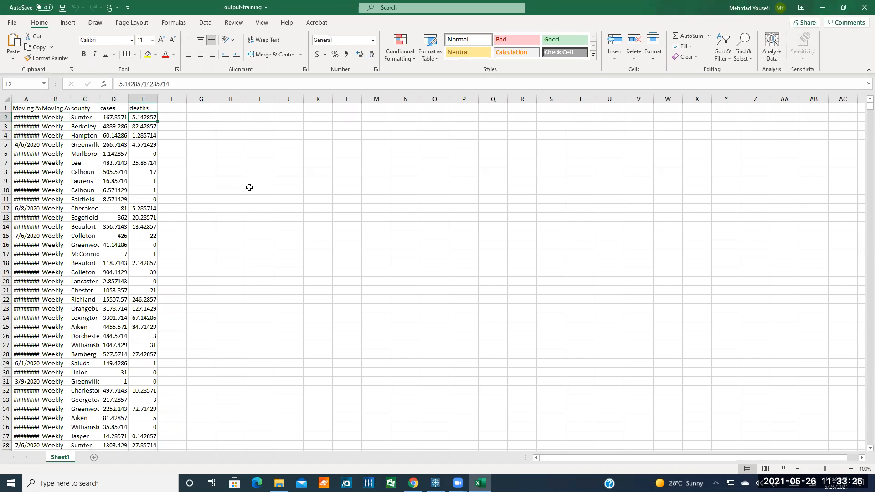
left_click(863, 5)
left_click(413, 483)
left_click(435, 483)
scroll(352, 355, "down", 2)
scroll(351, 354, "up", 2)
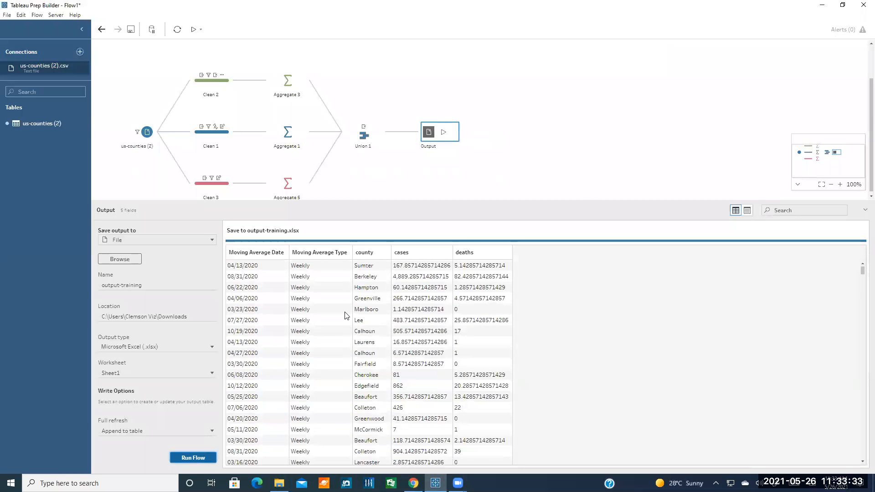
scroll(356, 172, "down", 1)
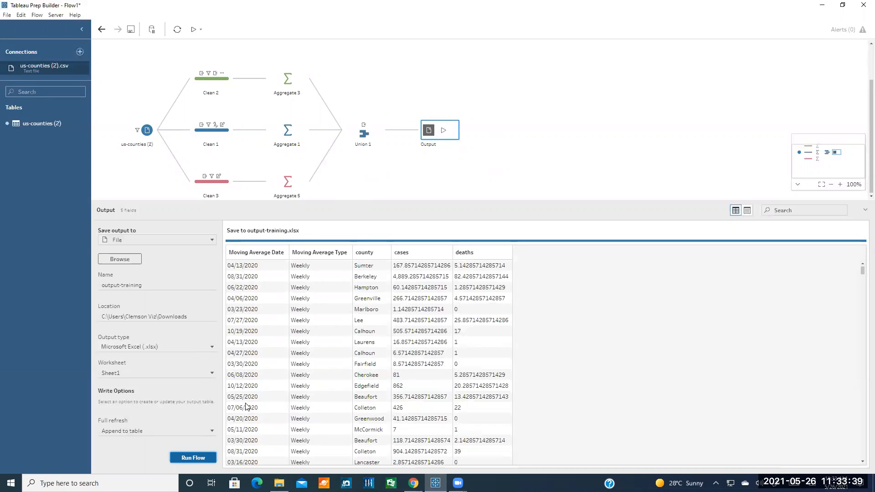
Switch to Chrome, advance the training site to the page after table operations, and examine its Weekly Moving Average charts
left_click(413, 483)
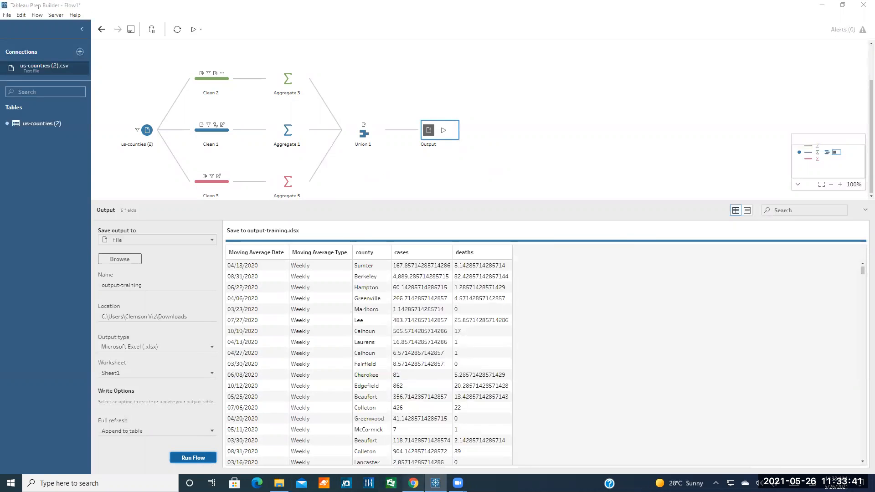
scroll(415, 357, "down", 6)
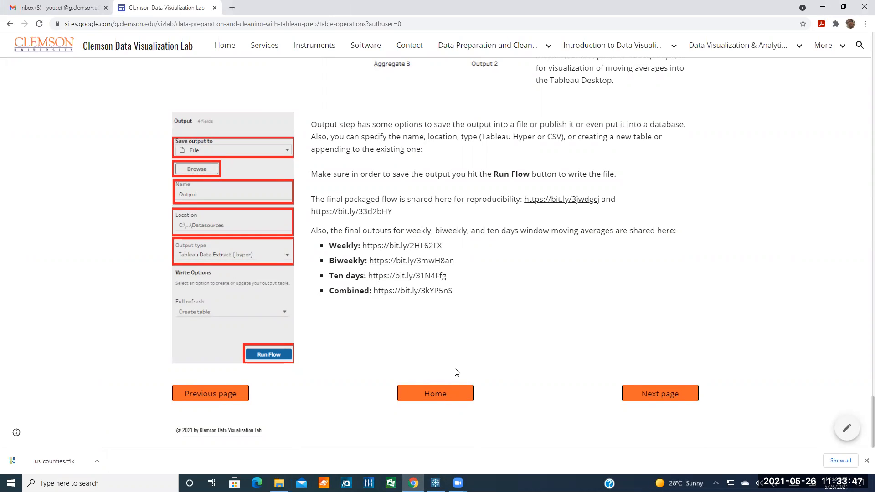
left_click(661, 397)
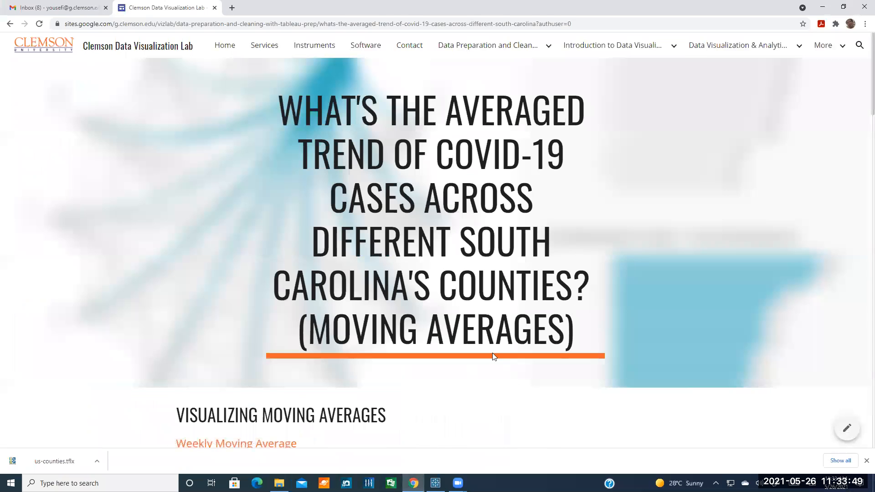
scroll(451, 279, "down", 4)
scroll(451, 277, "down", 2)
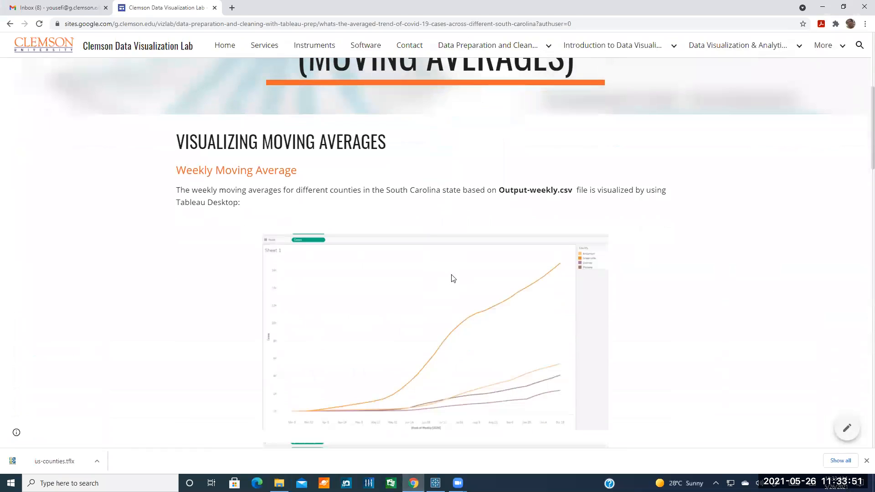
scroll(424, 327, "down", 2)
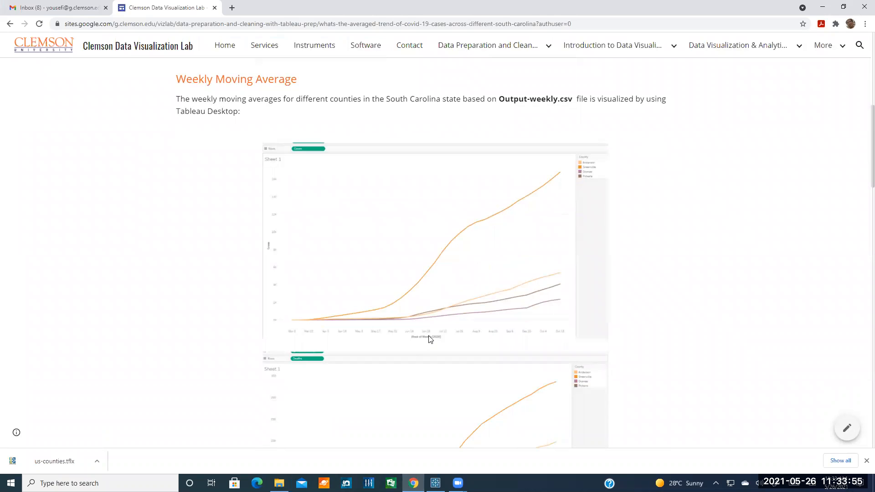
Examine the weekly, biweekly and ten-day moving average charts of cases and deaths on the Visualizing Moving Averages page
scroll(429, 340, "down", 2)
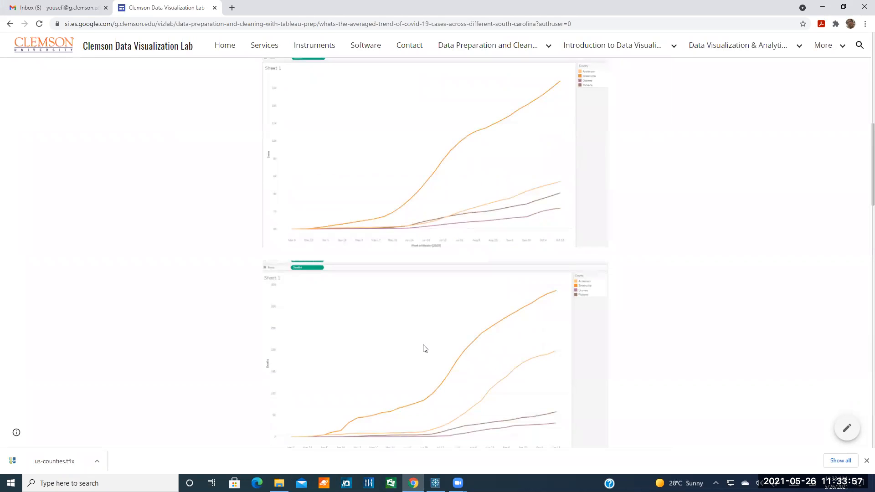
scroll(424, 349, "down", 8)
scroll(423, 348, "down", 5)
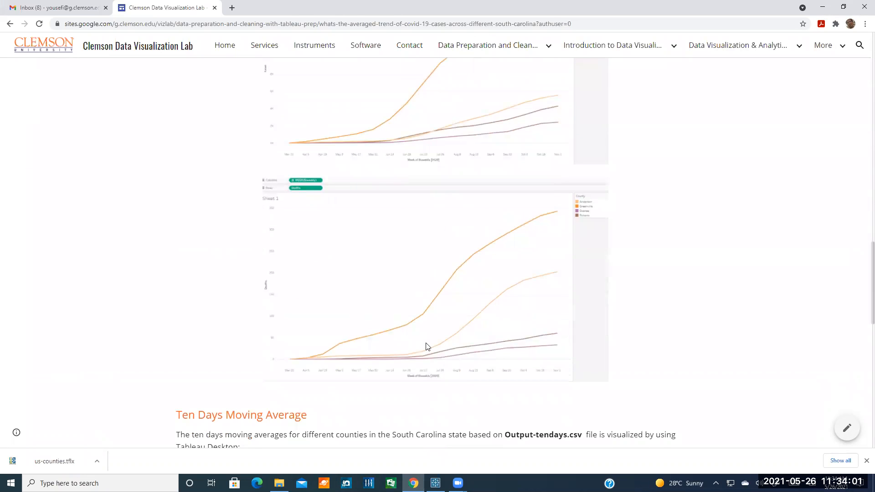
scroll(427, 347, "down", 13)
scroll(424, 348, "up", 20)
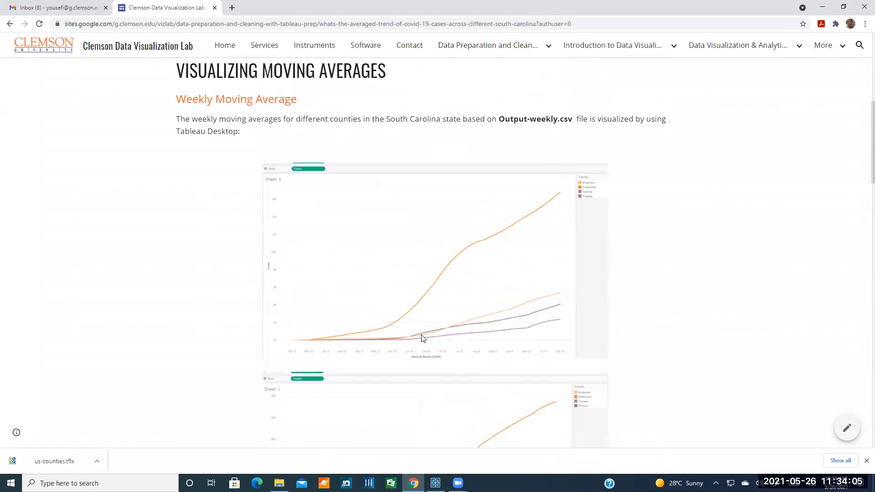
scroll(423, 339, "up", 2)
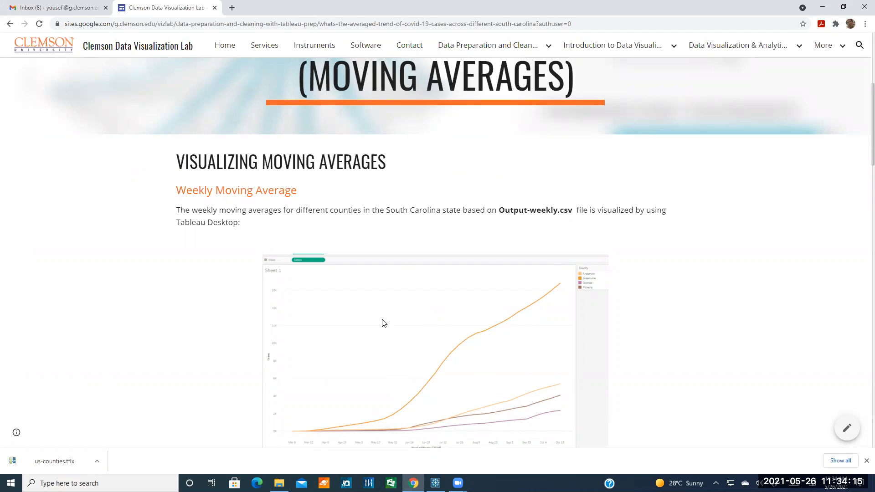
scroll(386, 324, "down", 5)
scroll(390, 318, "down", 15)
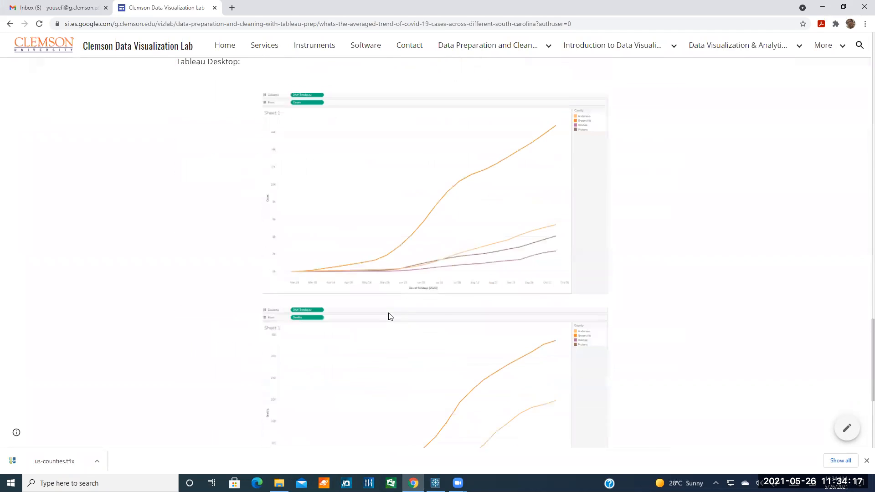
Advance the training site to the Homework page and read its introduction, highlighting the owid-covid-data.xlsx dataset link
left_click(646, 393)
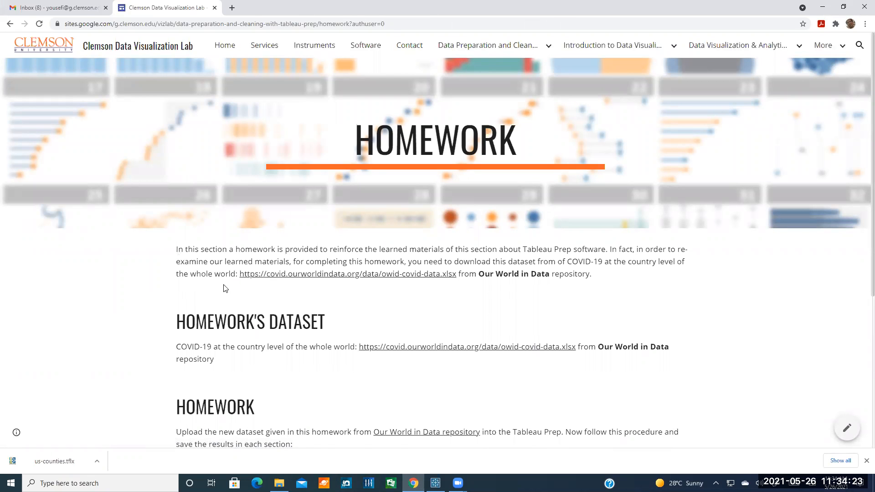
scroll(223, 288, "down", 1)
scroll(255, 291, "up", 1)
left_click_drag(456, 277, 240, 276)
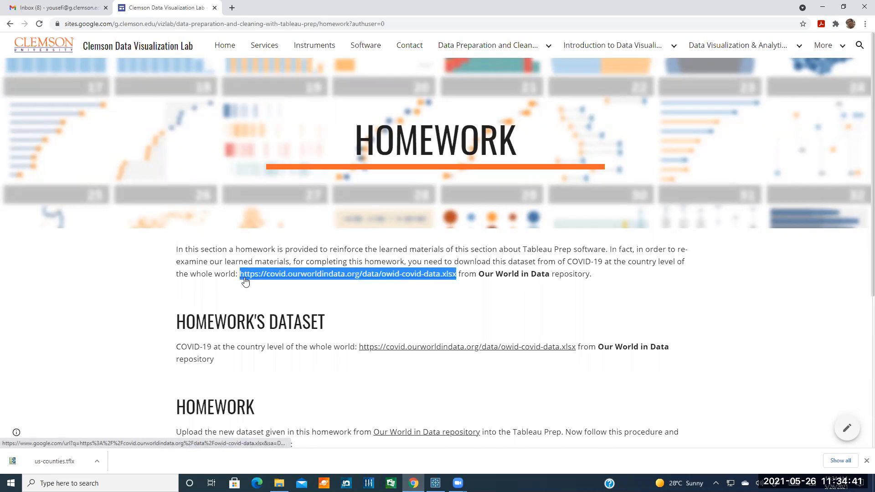
left_click(308, 296)
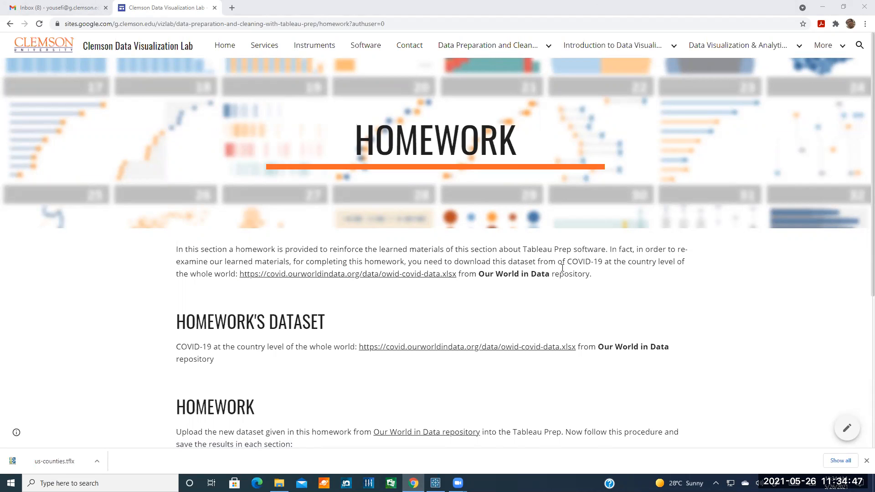
Examine the homework's dataset source and its procedure for filtering, cleaning, defining time windows, averaging and saving the results
scroll(463, 316, "down", 3)
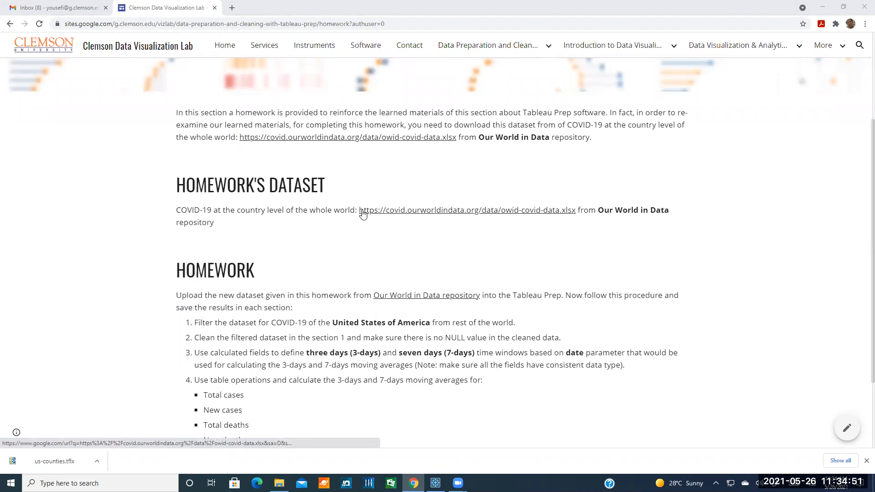
scroll(331, 281, "down", 2)
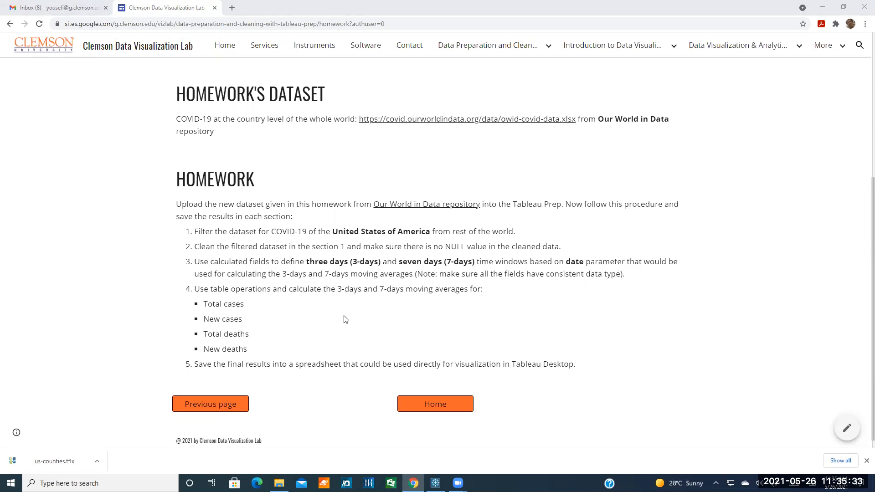
scroll(354, 296, "up", 2)
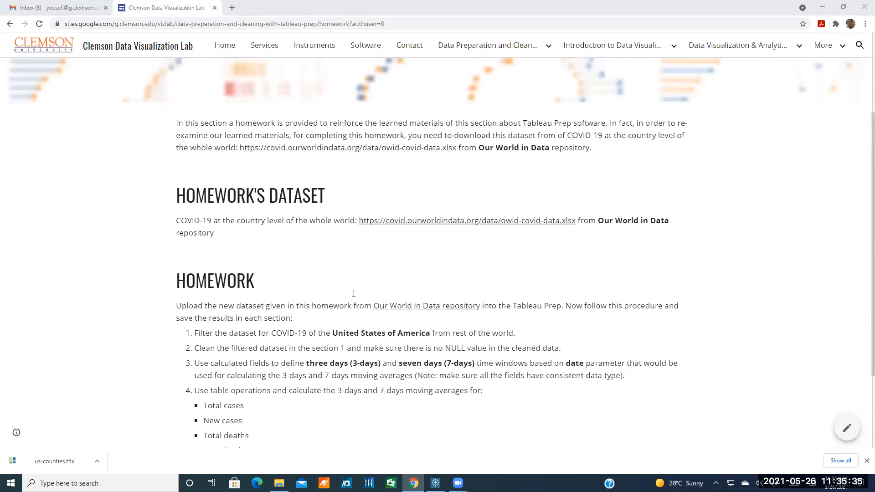
scroll(353, 294, "up", 3)
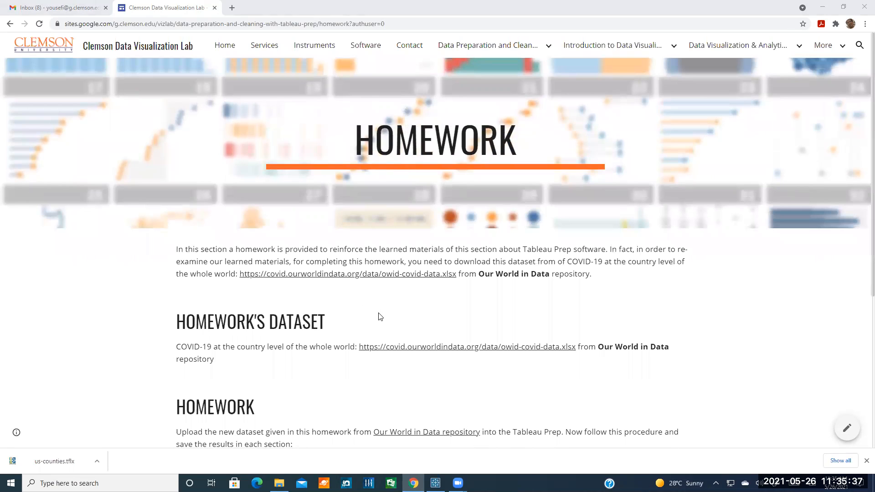
scroll(397, 348, "down", 5)
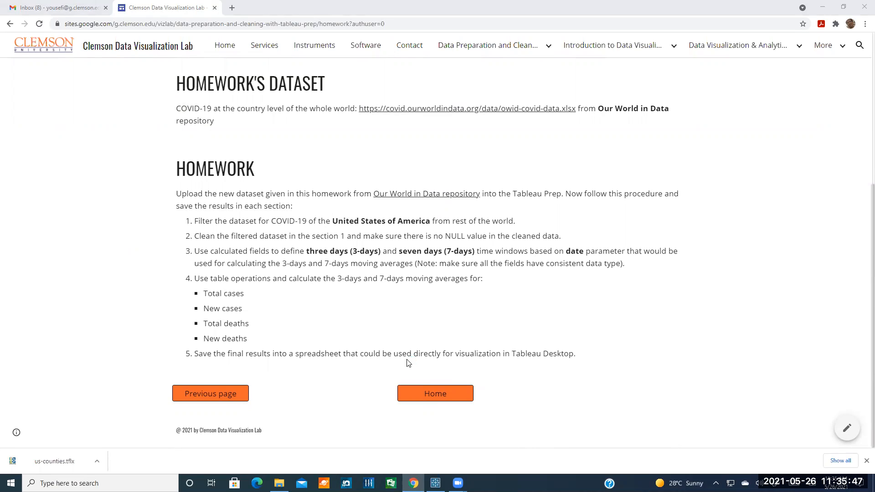
scroll(420, 322, "up", 2)
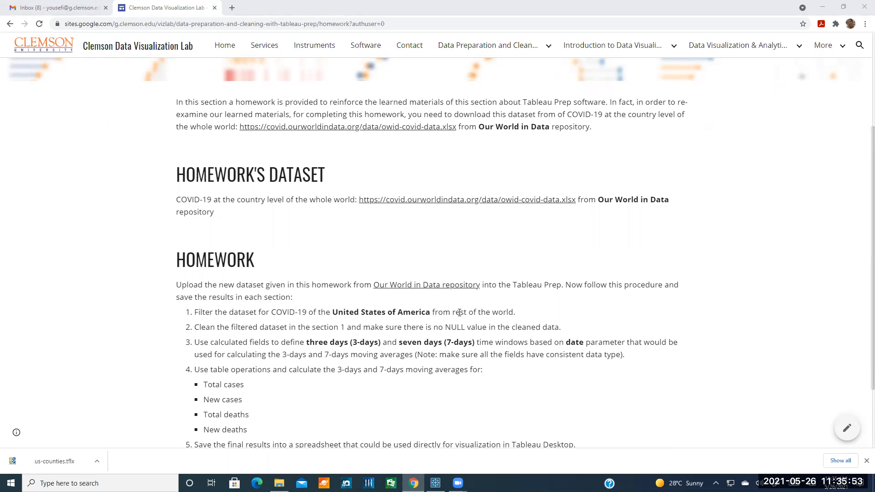
scroll(420, 269, "up", 2)
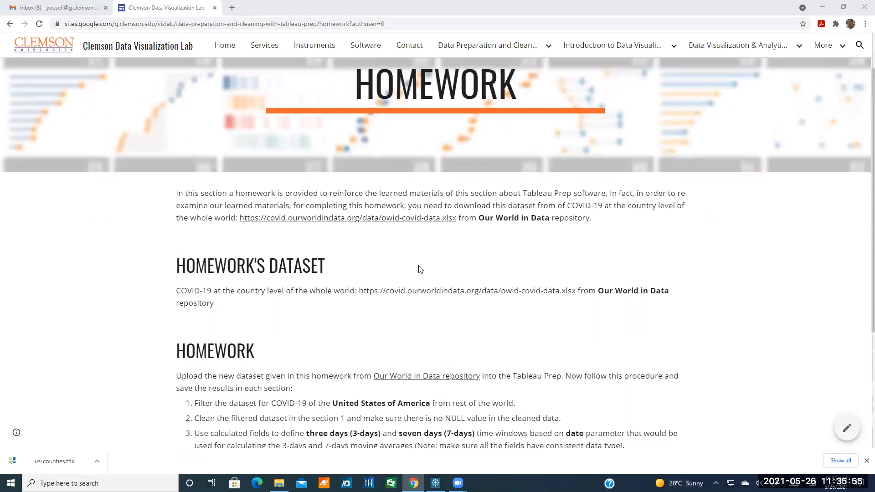
scroll(441, 292, "up", 1)
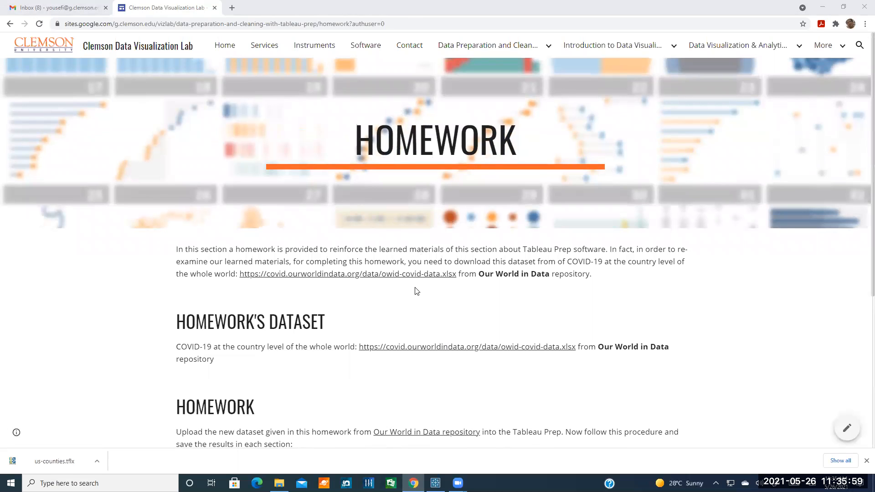
scroll(417, 292, "down", 2)
scroll(417, 291, "up", 1)
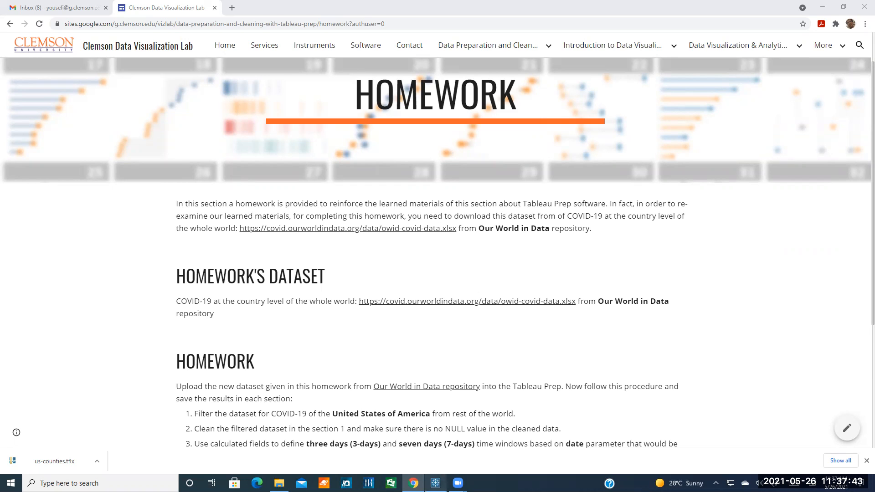
Switch to Tableau Prep Builder and add a Prediction step after Union 1
left_click(435, 483)
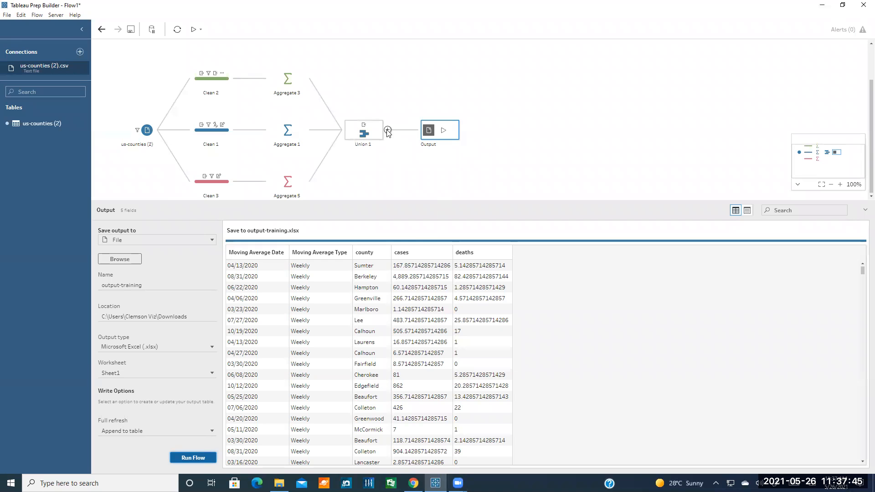
left_click(387, 130)
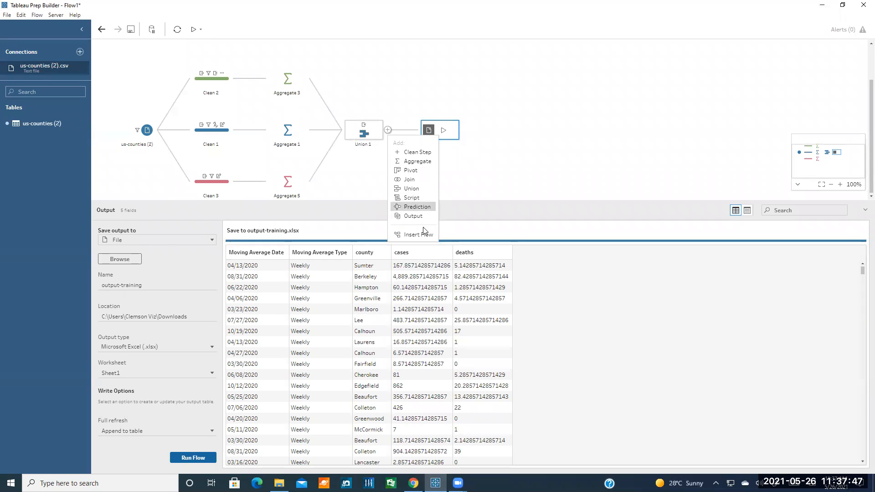
left_click(413, 207)
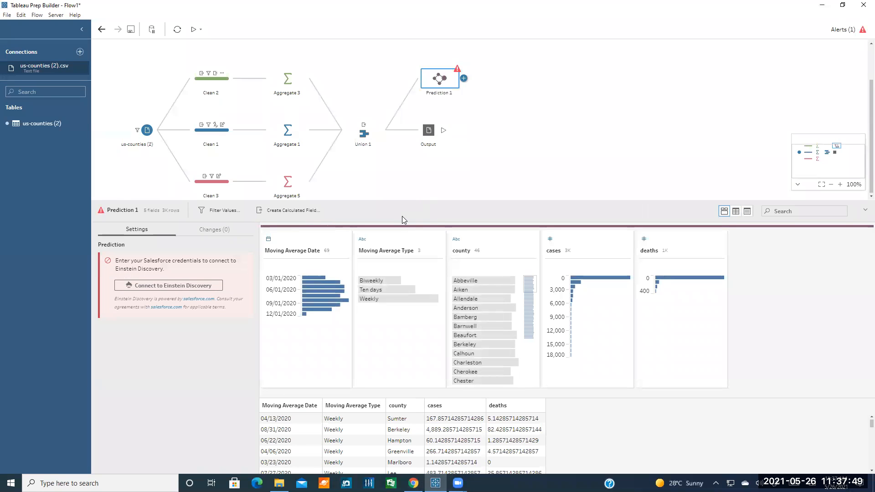
Try to connect the Prediction step to Einstein Discovery, allowing OpenJDK through the firewall, and cancel the authentication
left_click(163, 290)
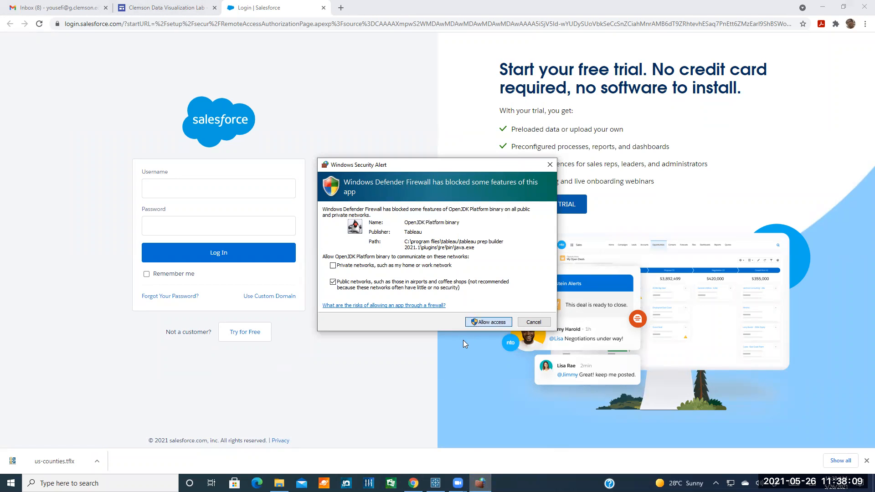
key("Return")
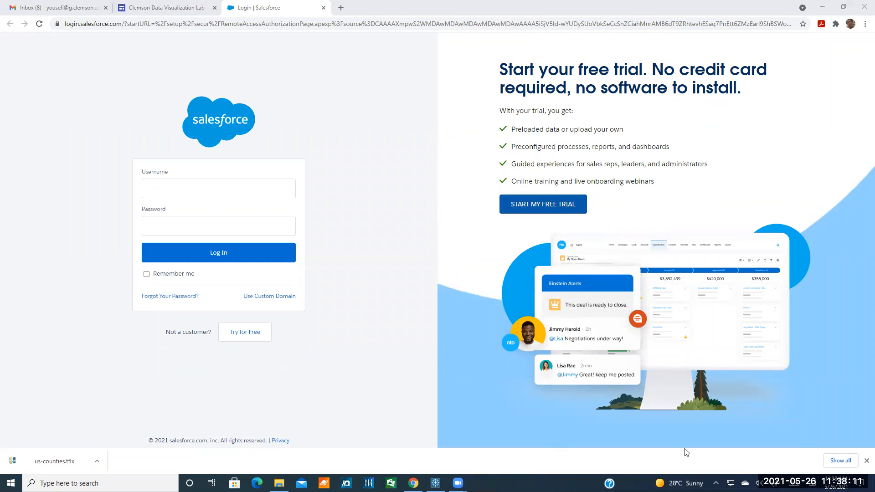
left_click(866, 461)
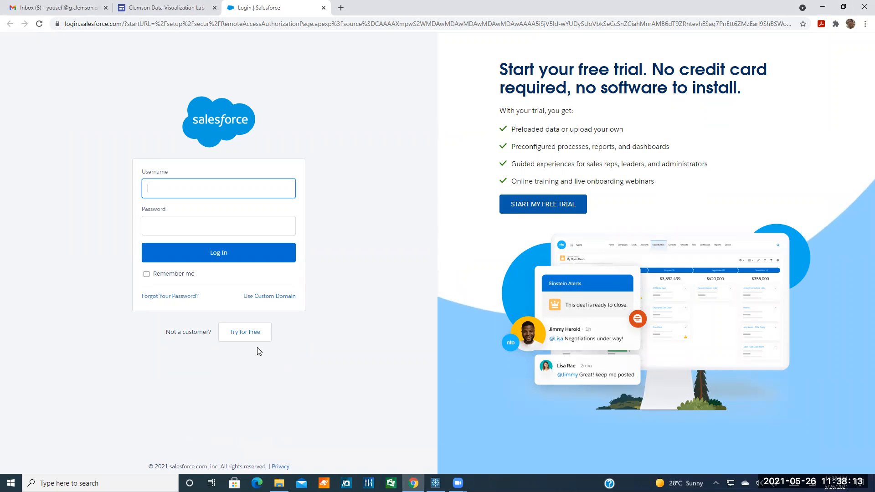
left_click(435, 483)
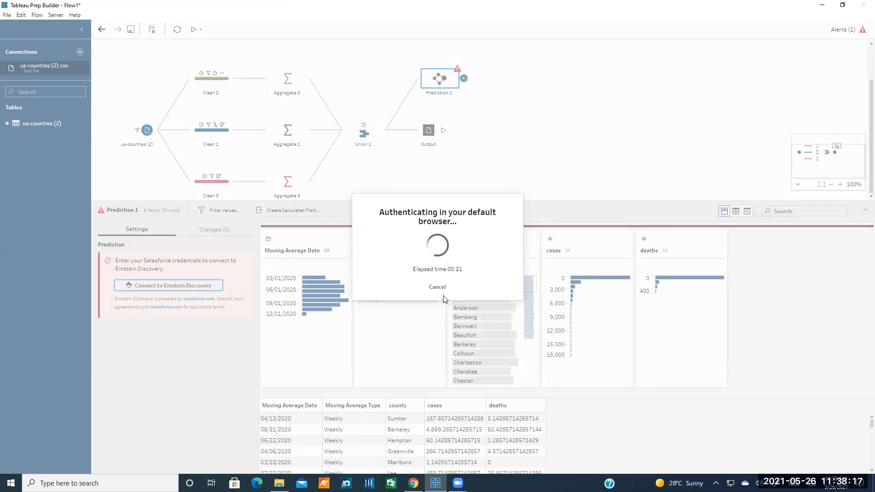
left_click(437, 286)
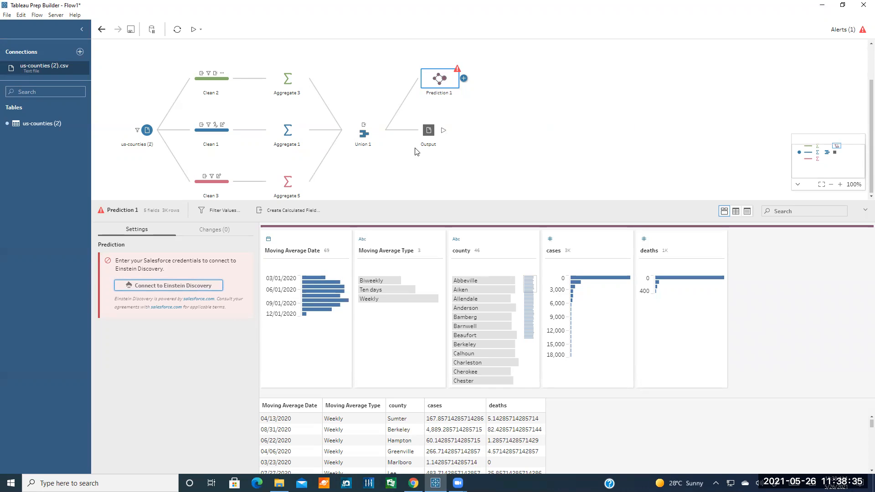
Remove the Prediction step and the existing Output step from the flow
right_click(439, 82)
left_click(446, 175)
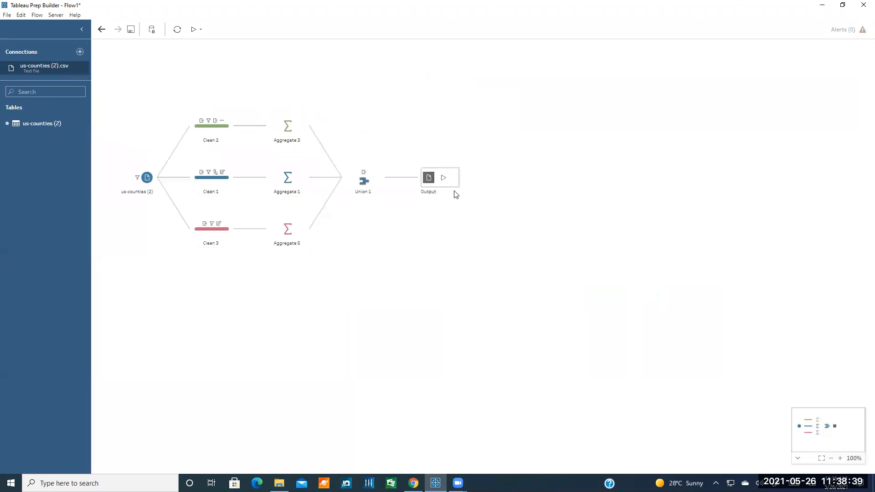
left_click(427, 182)
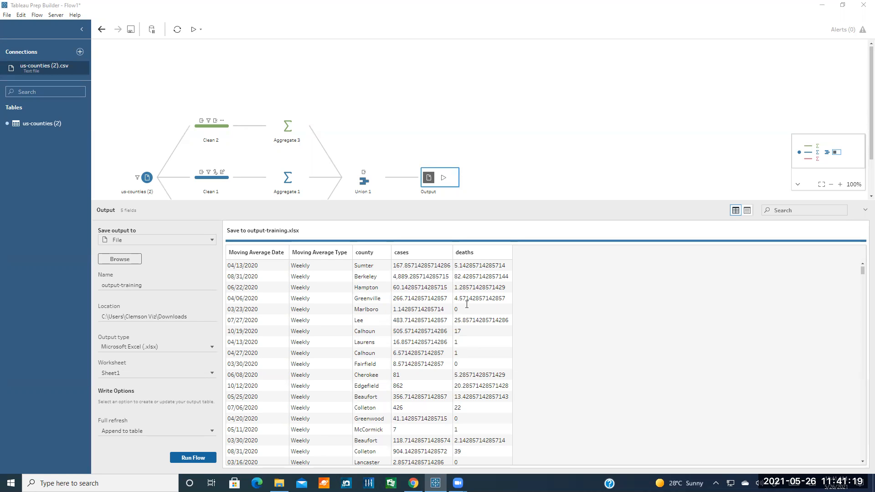
scroll(485, 169, "down", 2)
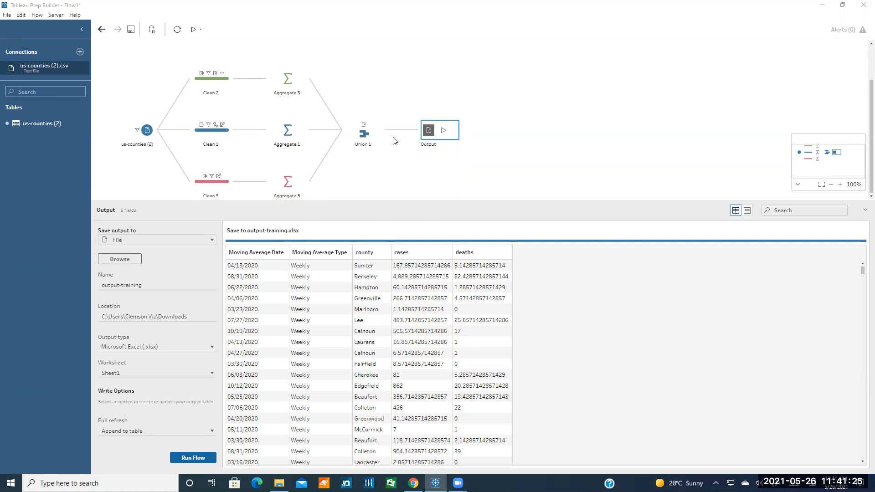
right_click(432, 129)
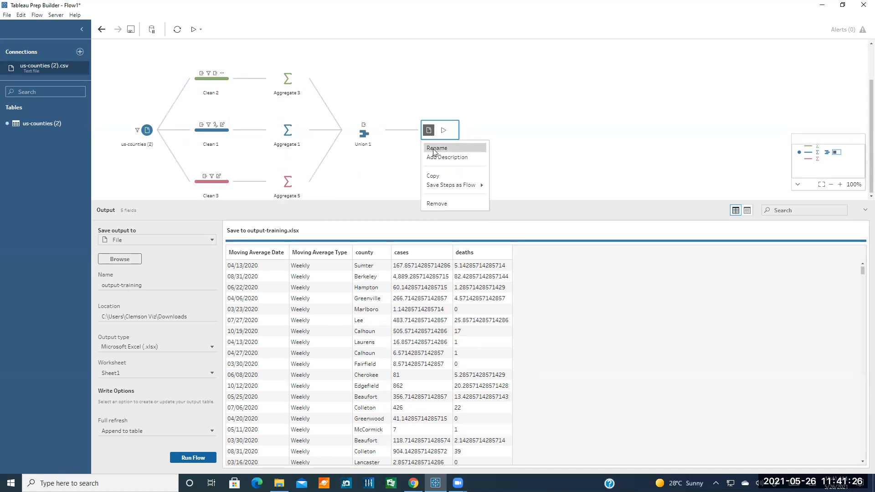
left_click(433, 202)
Add an Output step after Union 1 that saves to a file named output-training-2 in the Downloads folder
left_click(387, 177)
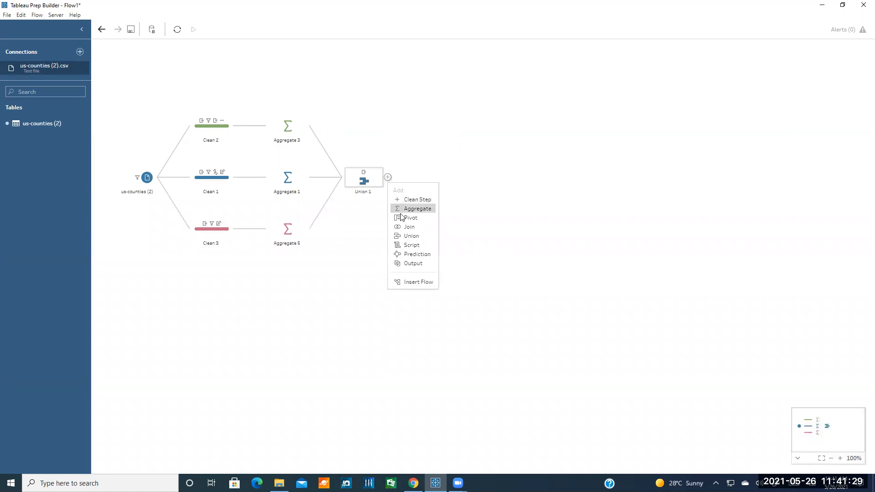
left_click(413, 263)
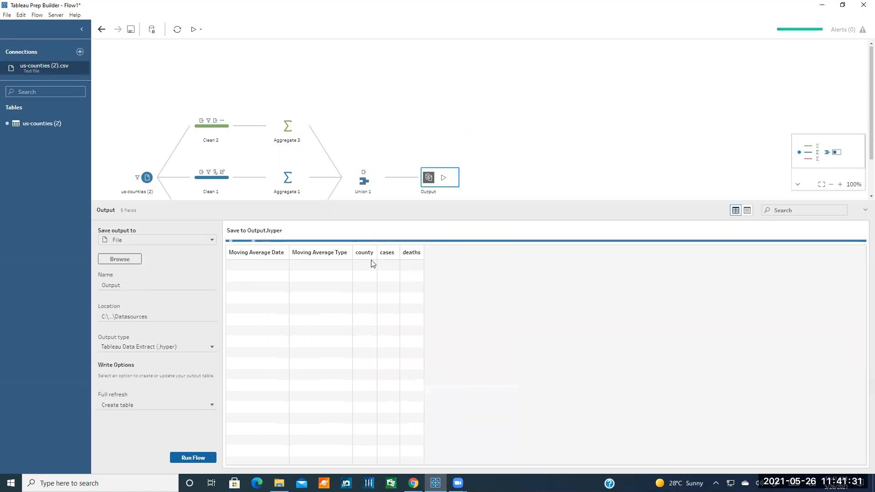
left_click(146, 240)
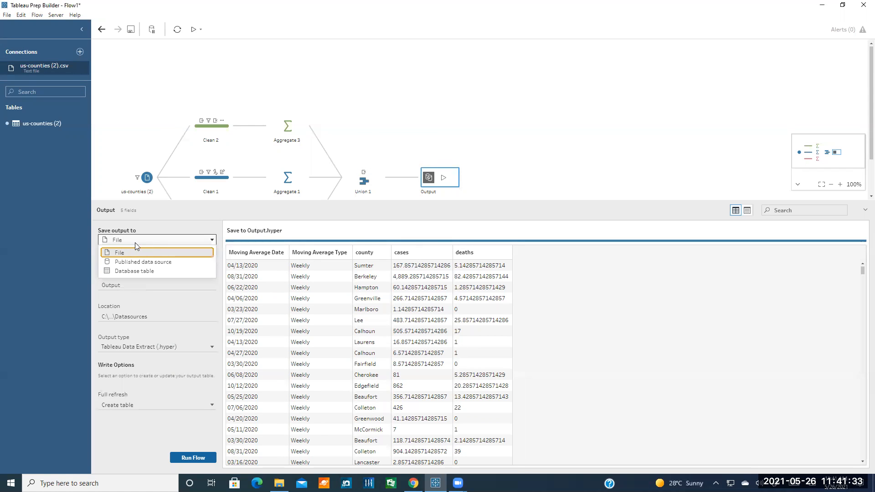
left_click(135, 242)
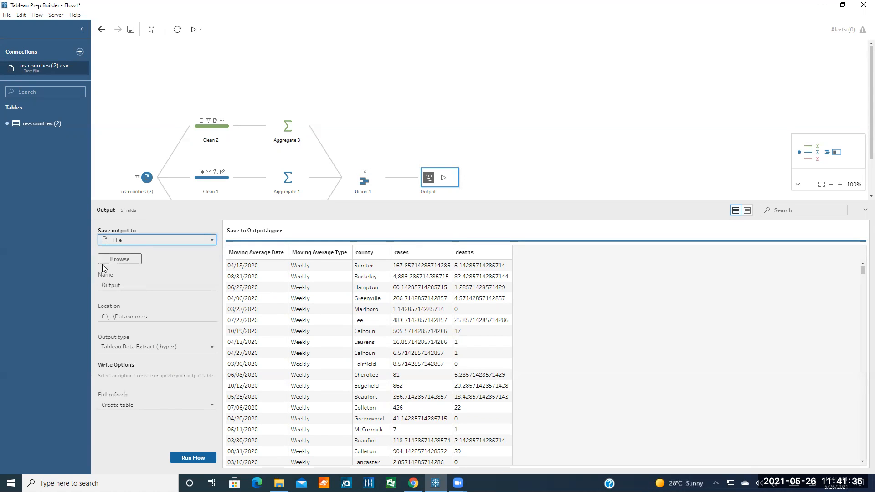
left_click(121, 258)
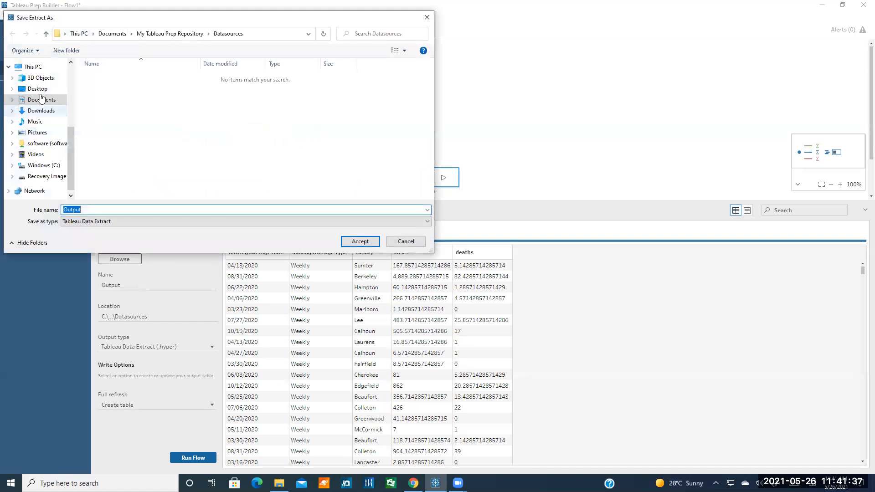
left_click(41, 111)
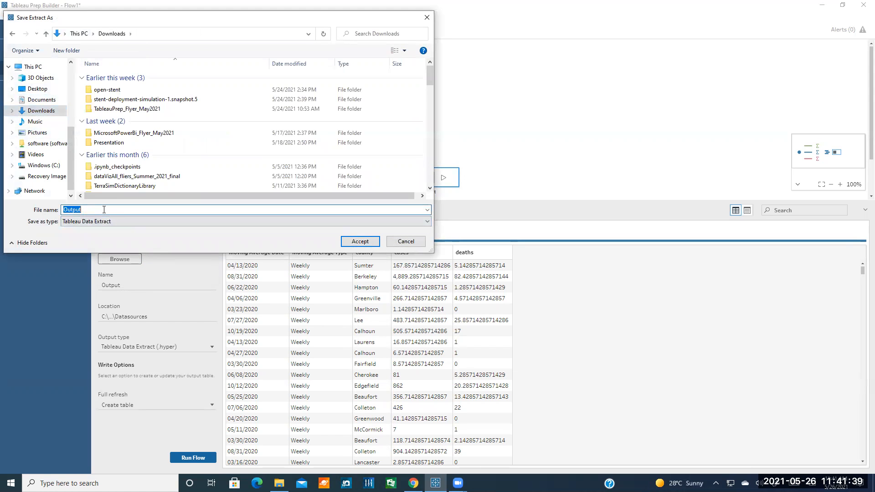
type("out")
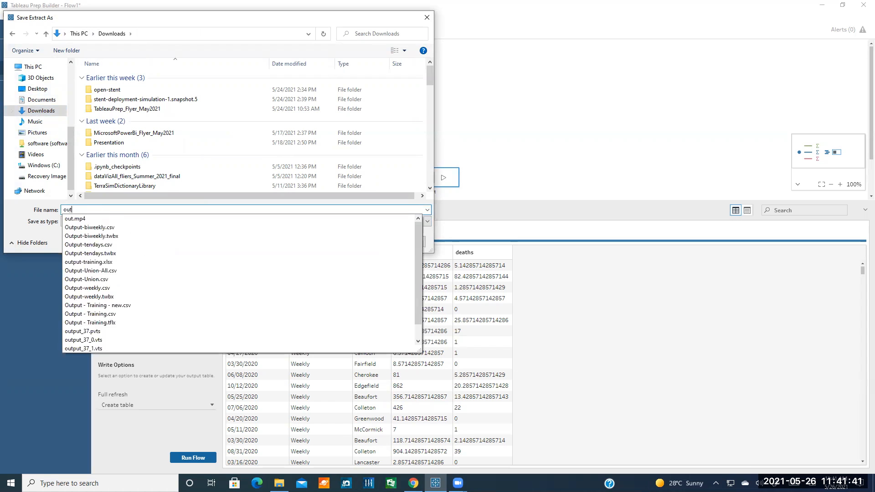
type("put-training-21")
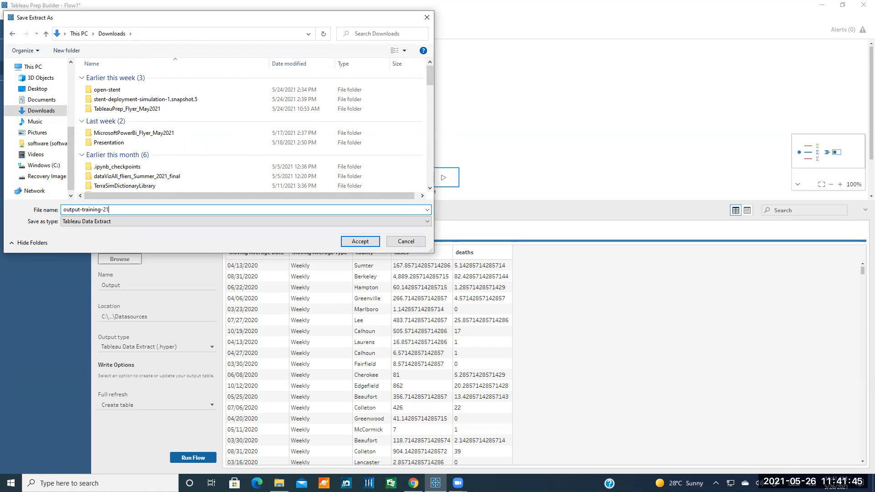
key("BackSpace")
left_click(359, 242)
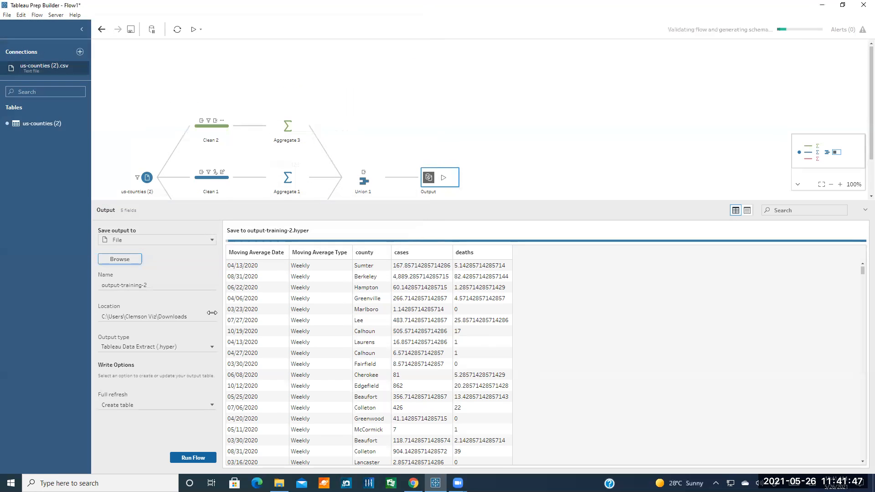
Set the output type to Microsoft Excel (.xlsx) and create a new worksheet named Sheet1 for it
left_click(136, 347)
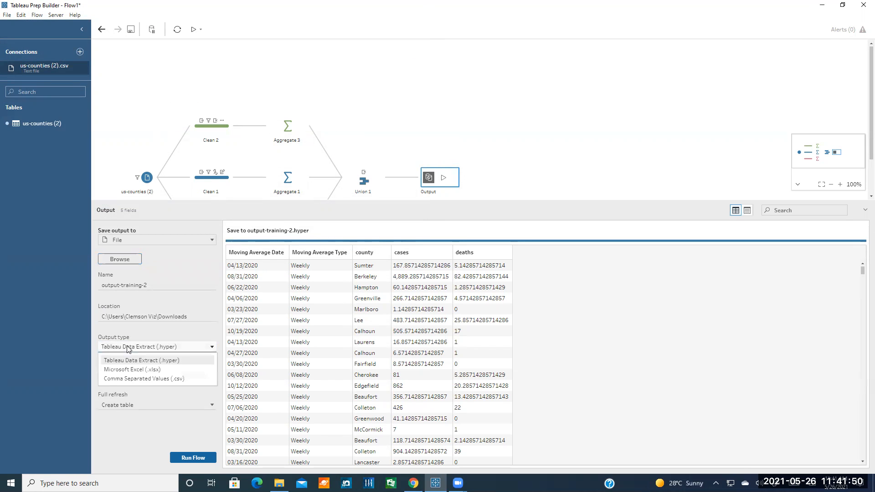
left_click(140, 371)
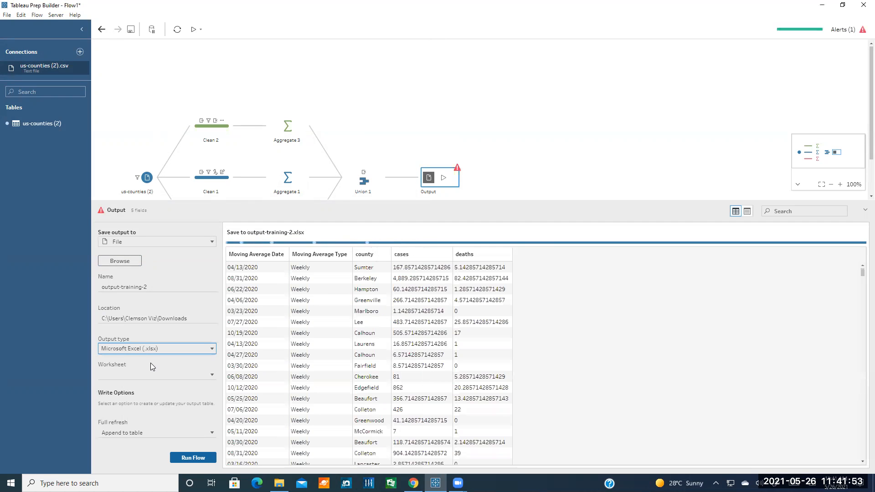
left_click(146, 375)
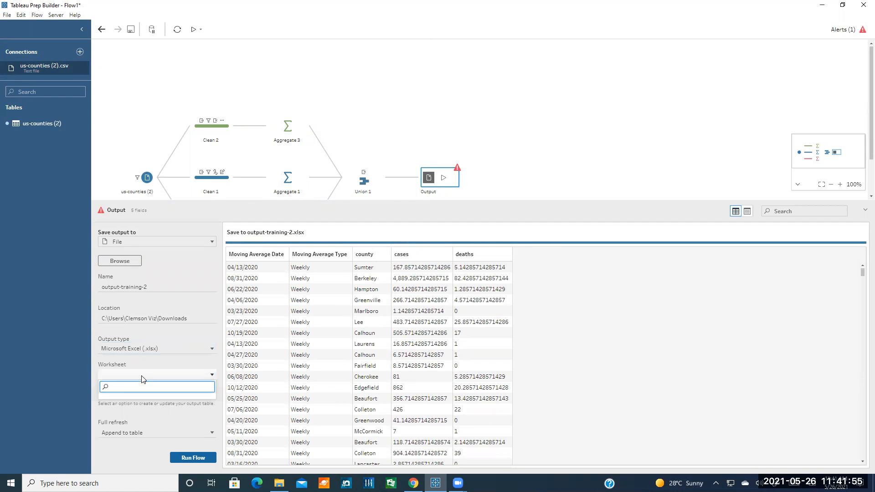
type("s")
key("BackSpace")
type("Sheet1")
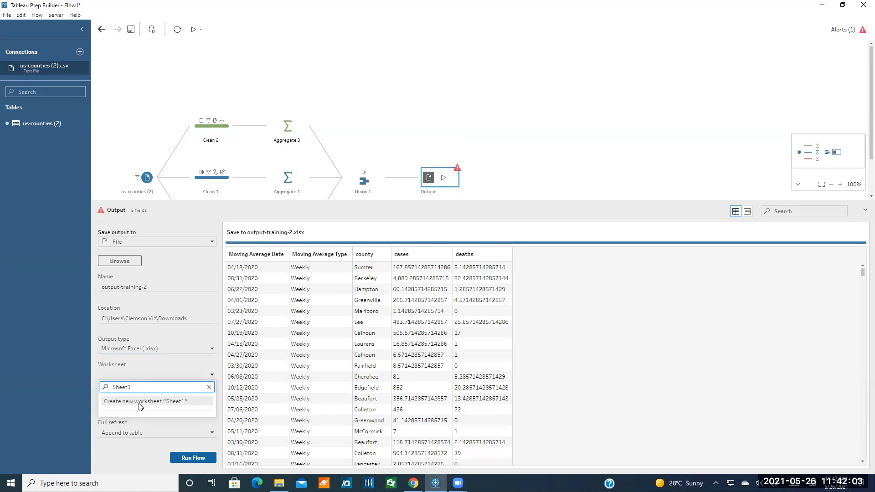
left_click(152, 402)
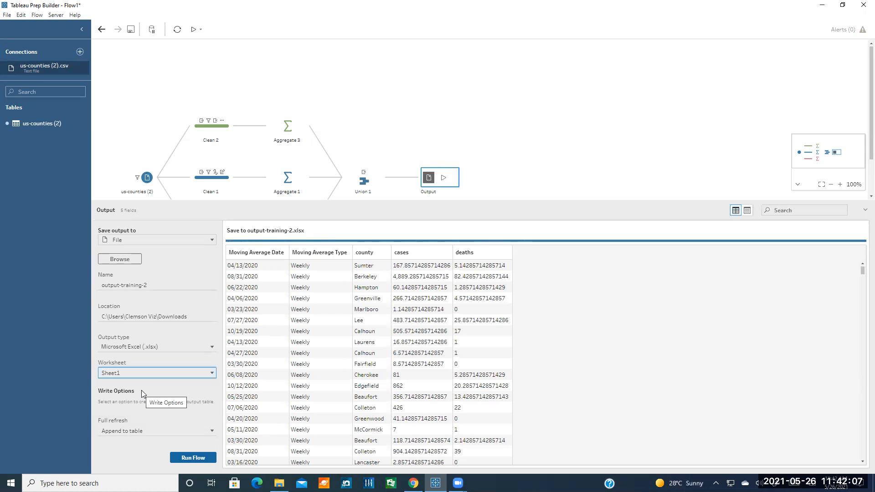
Run the flow to export the union to output-training-2.xlsx
scroll(410, 121, "down", 2)
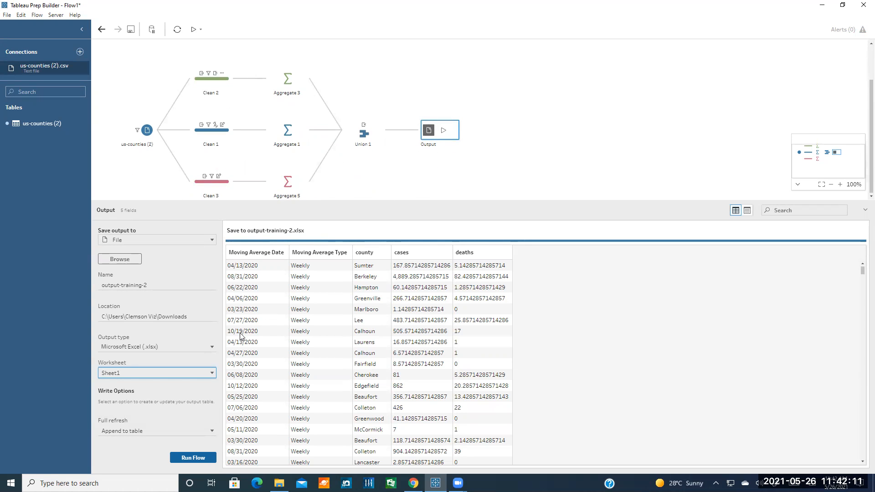
left_click(191, 458)
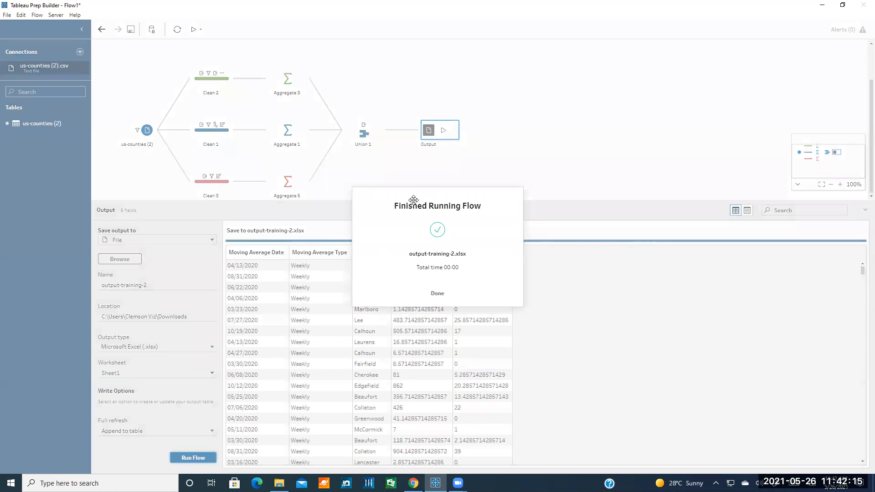
left_click(426, 296)
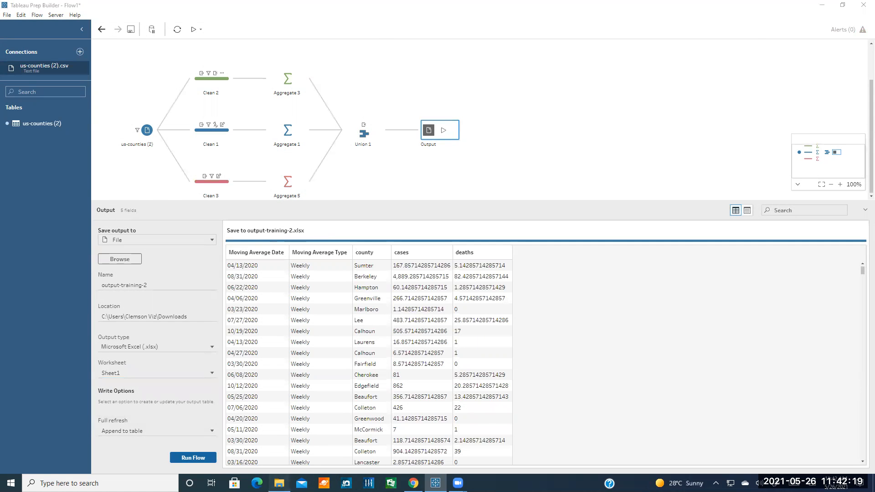
Open output-training-2 from Downloads in Excel, inspect the Moving Average Date column, close it and return to Tableau Prep Builder
left_click(280, 483)
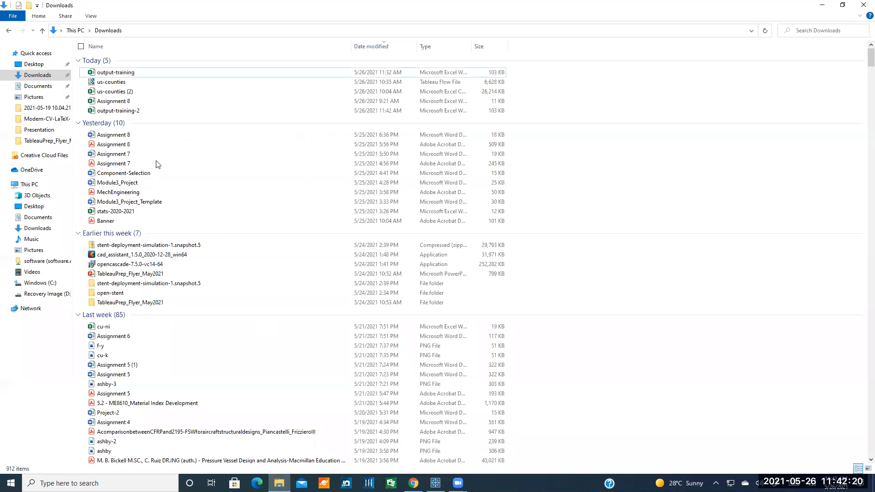
left_click(136, 113)
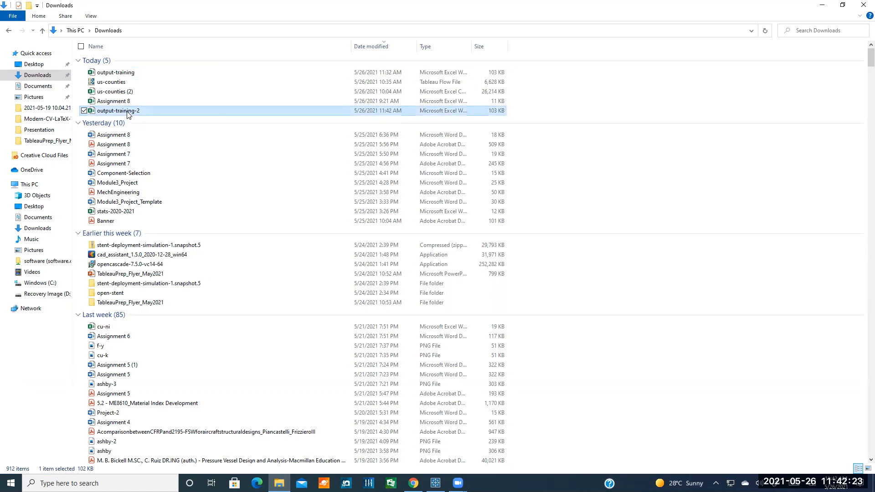
double_click(129, 114)
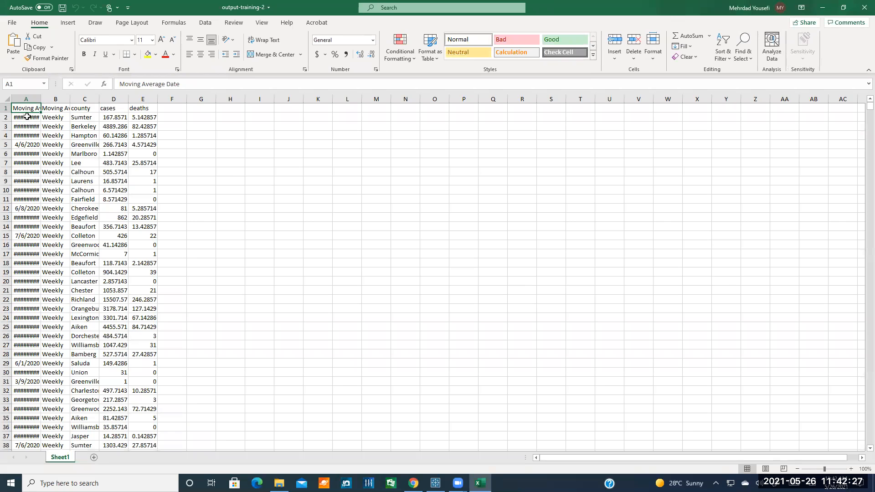
left_click(27, 117)
left_click(33, 133)
left_click(30, 110)
left_click(864, 7)
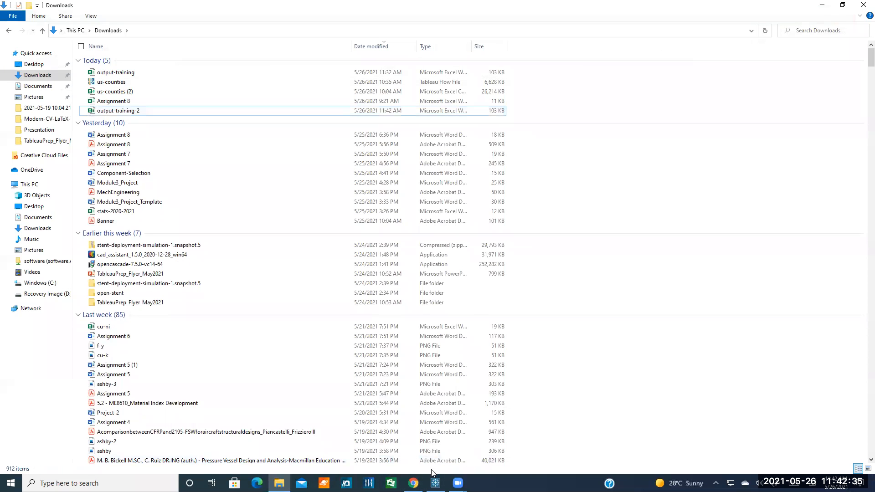
left_click(435, 483)
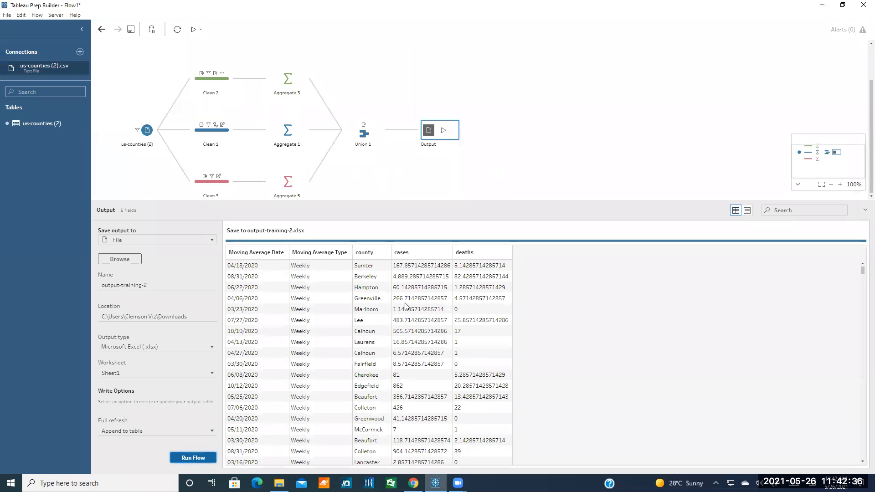
left_click(422, 163)
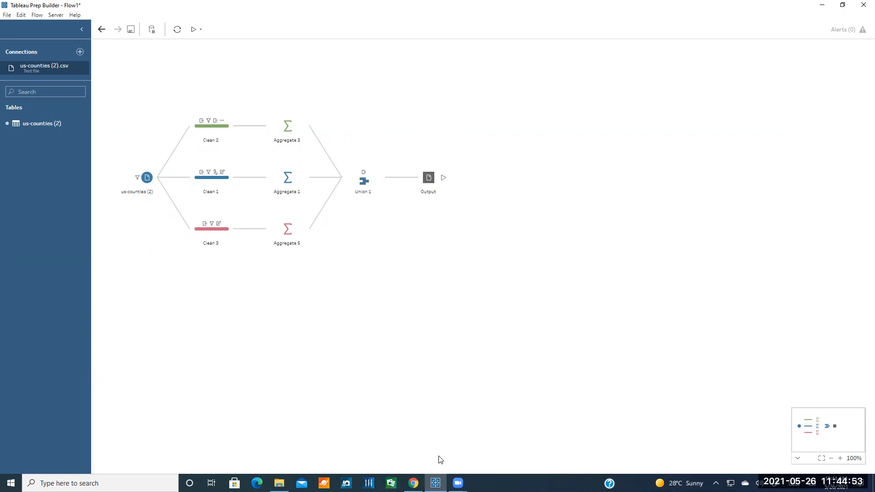
Switch to the homework page in Chrome and highlight the lab website's base address through vizlab/
left_click(413, 482)
left_click(164, 7)
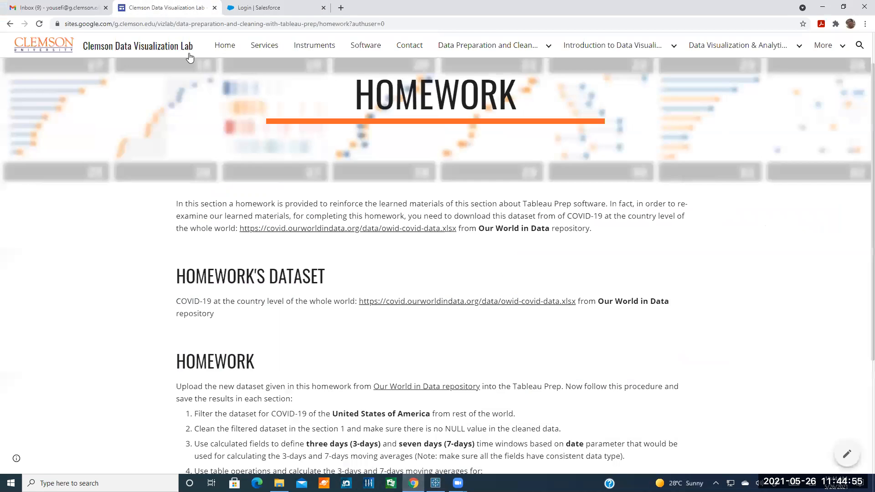
left_click(157, 23)
left_click(172, 23)
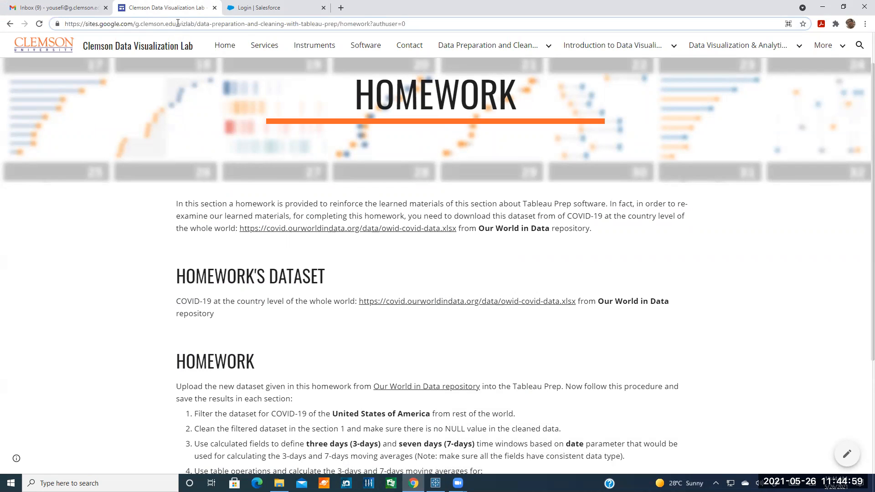
left_click_drag(197, 23, 66, 24)
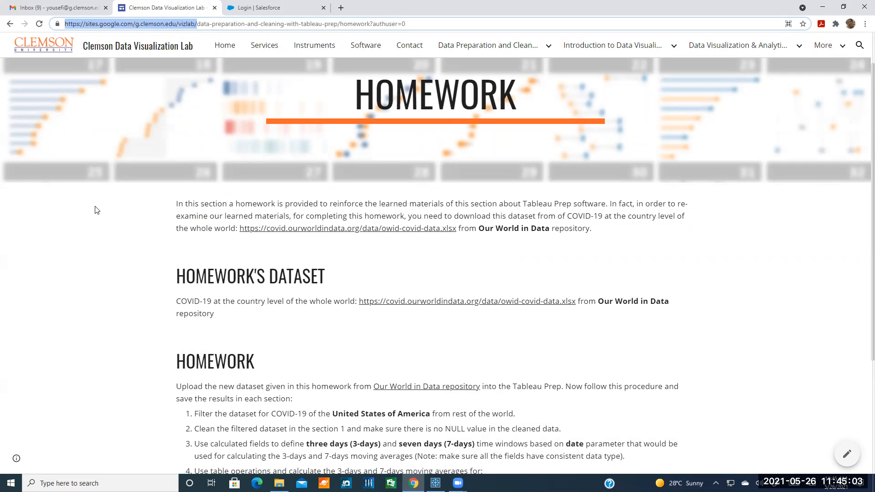
left_click(101, 231)
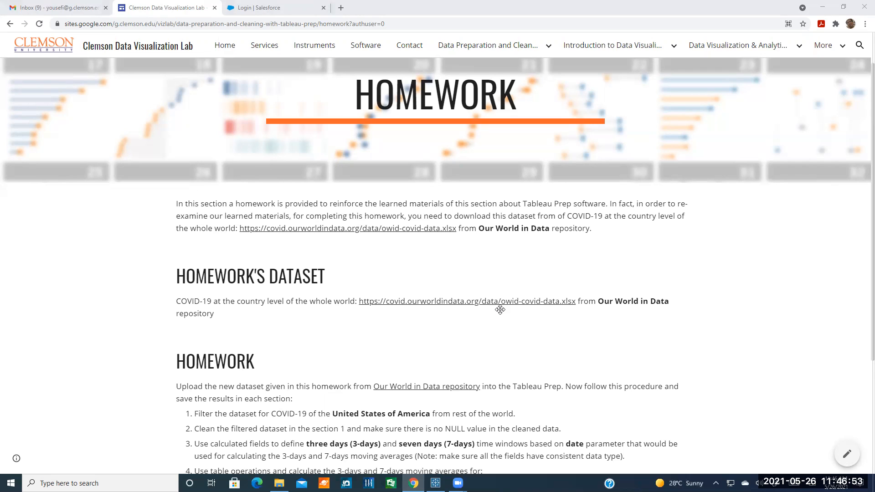
Close the Salesforce login page and show the topics under Data Visualization & Analytics on the lab website
left_click(323, 8)
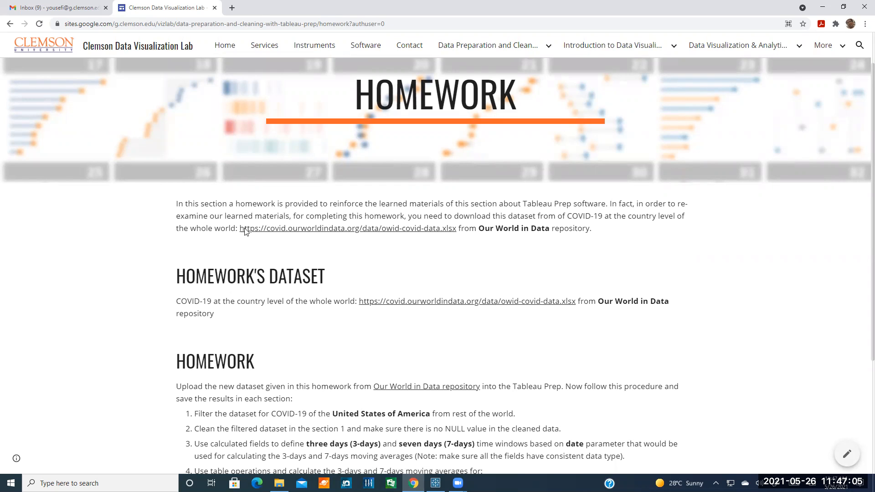
left_click(573, 83)
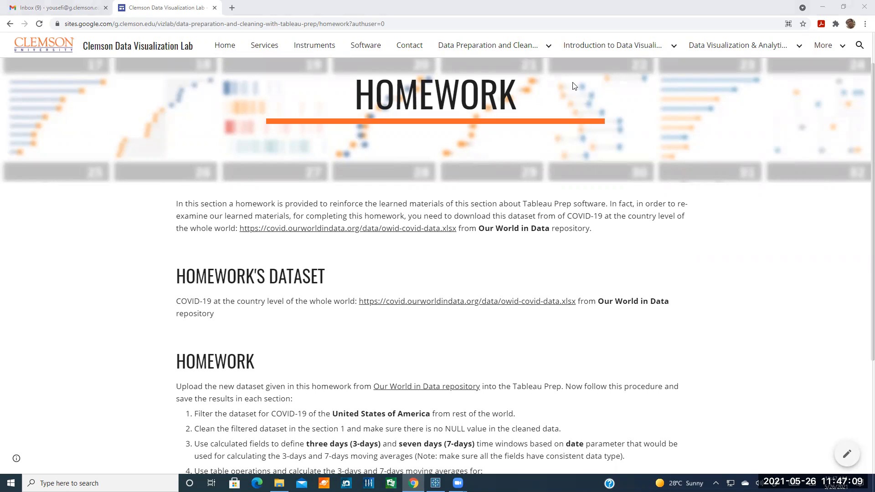
mouse_move(717, 64)
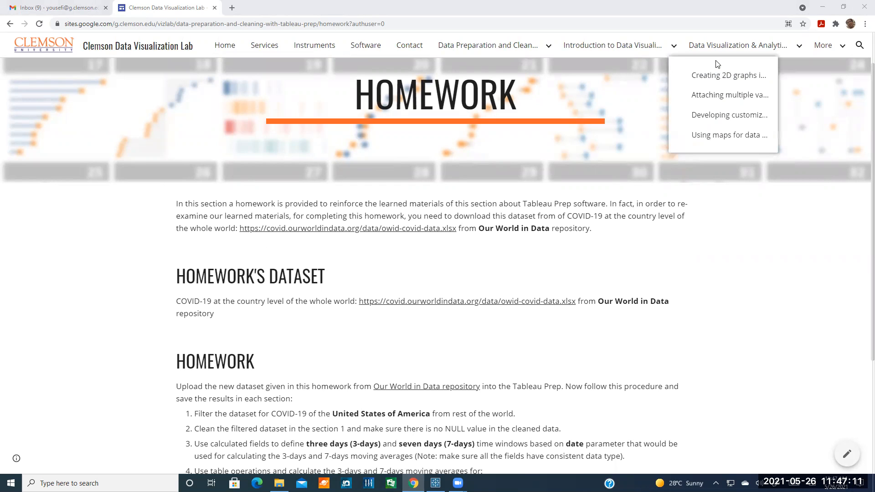